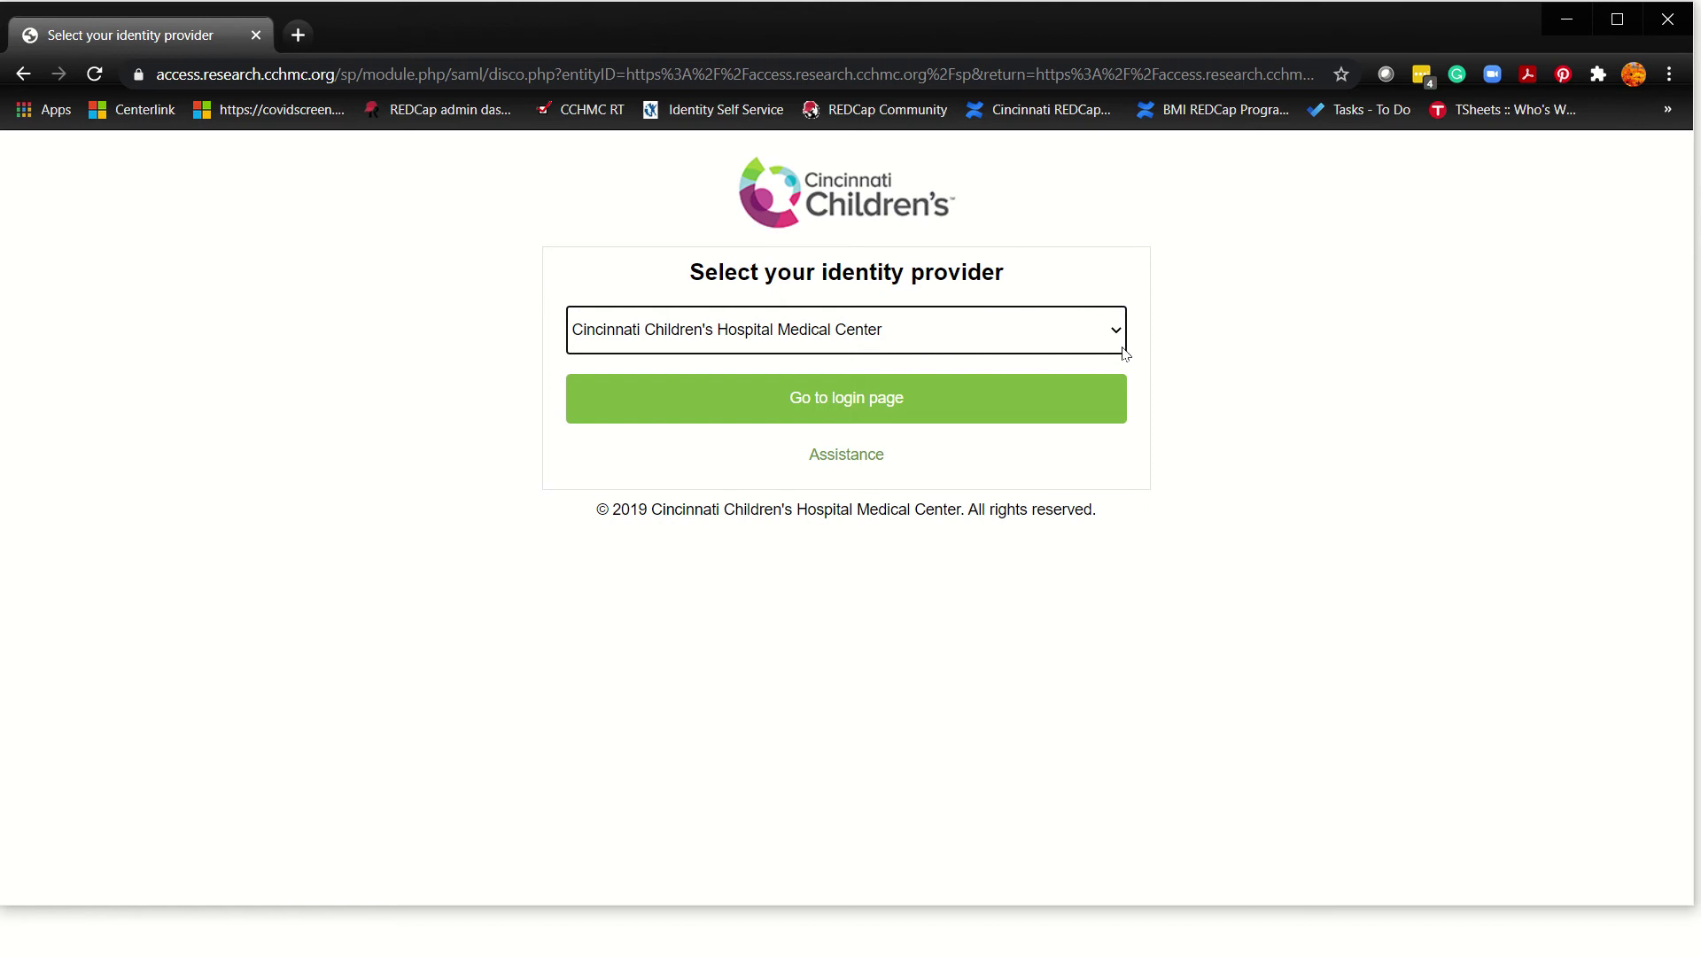
Step: Select Cincinnati Children's Hospital Medical Center as the identity provider and go to its login page
left_click(1116, 334)
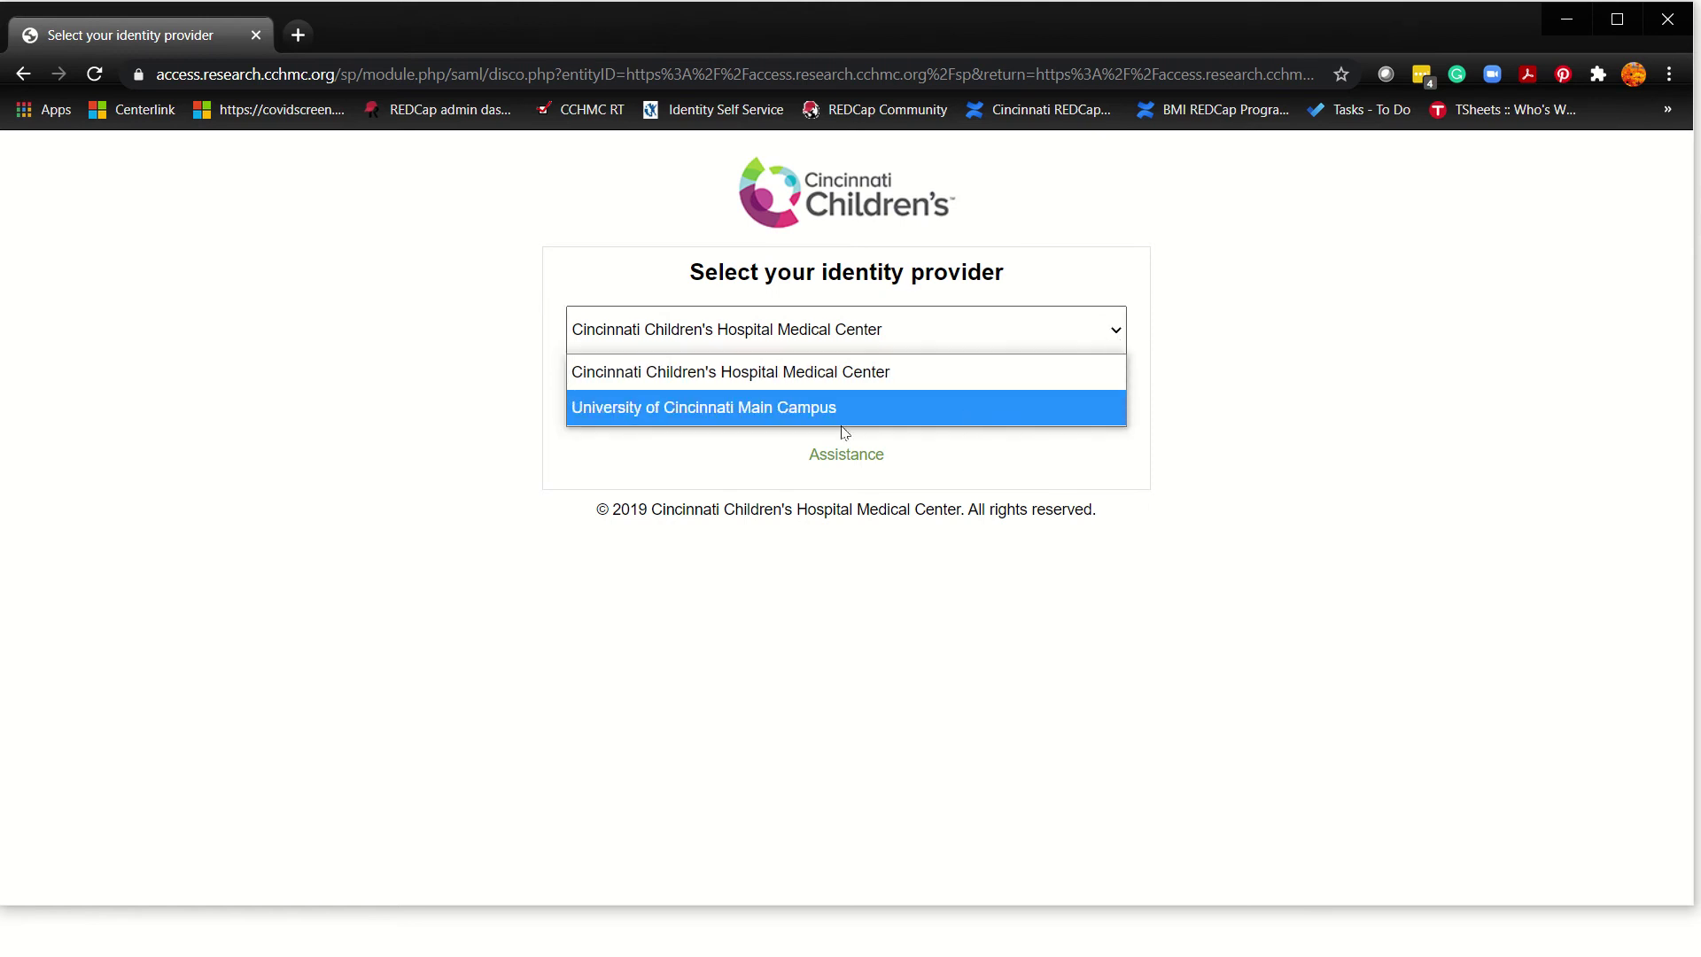
left_click(724, 374)
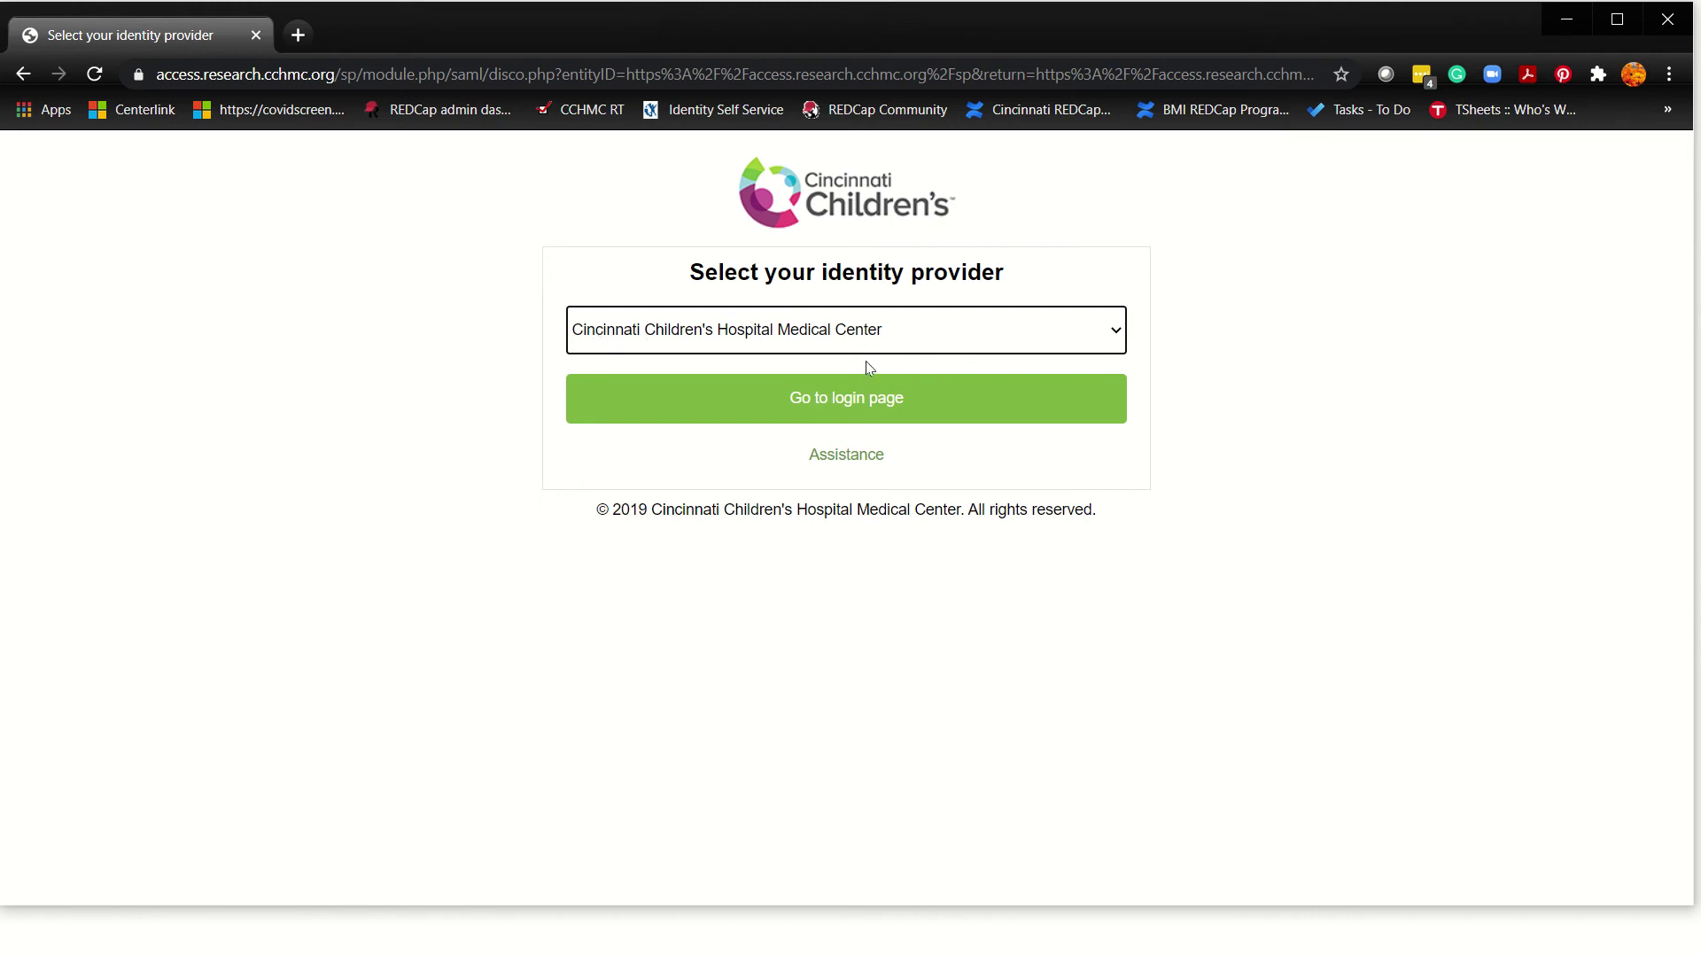
left_click(864, 406)
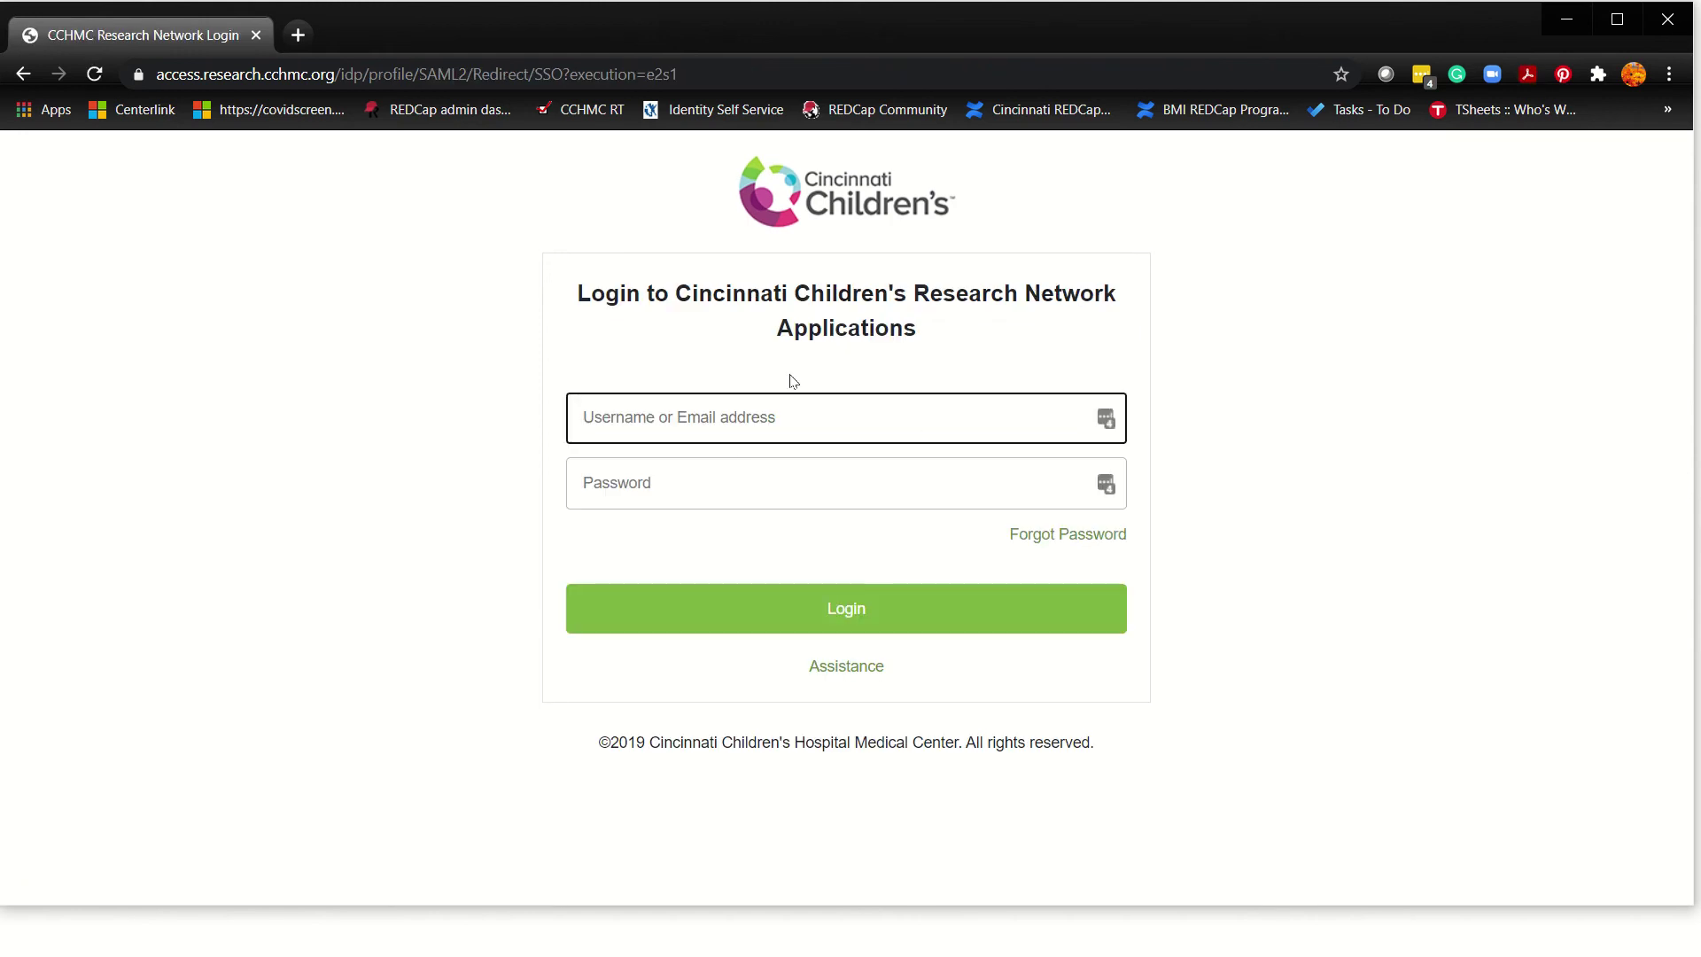
Step: Enter the account username and password and submit them to sign in
type("bakg9p")
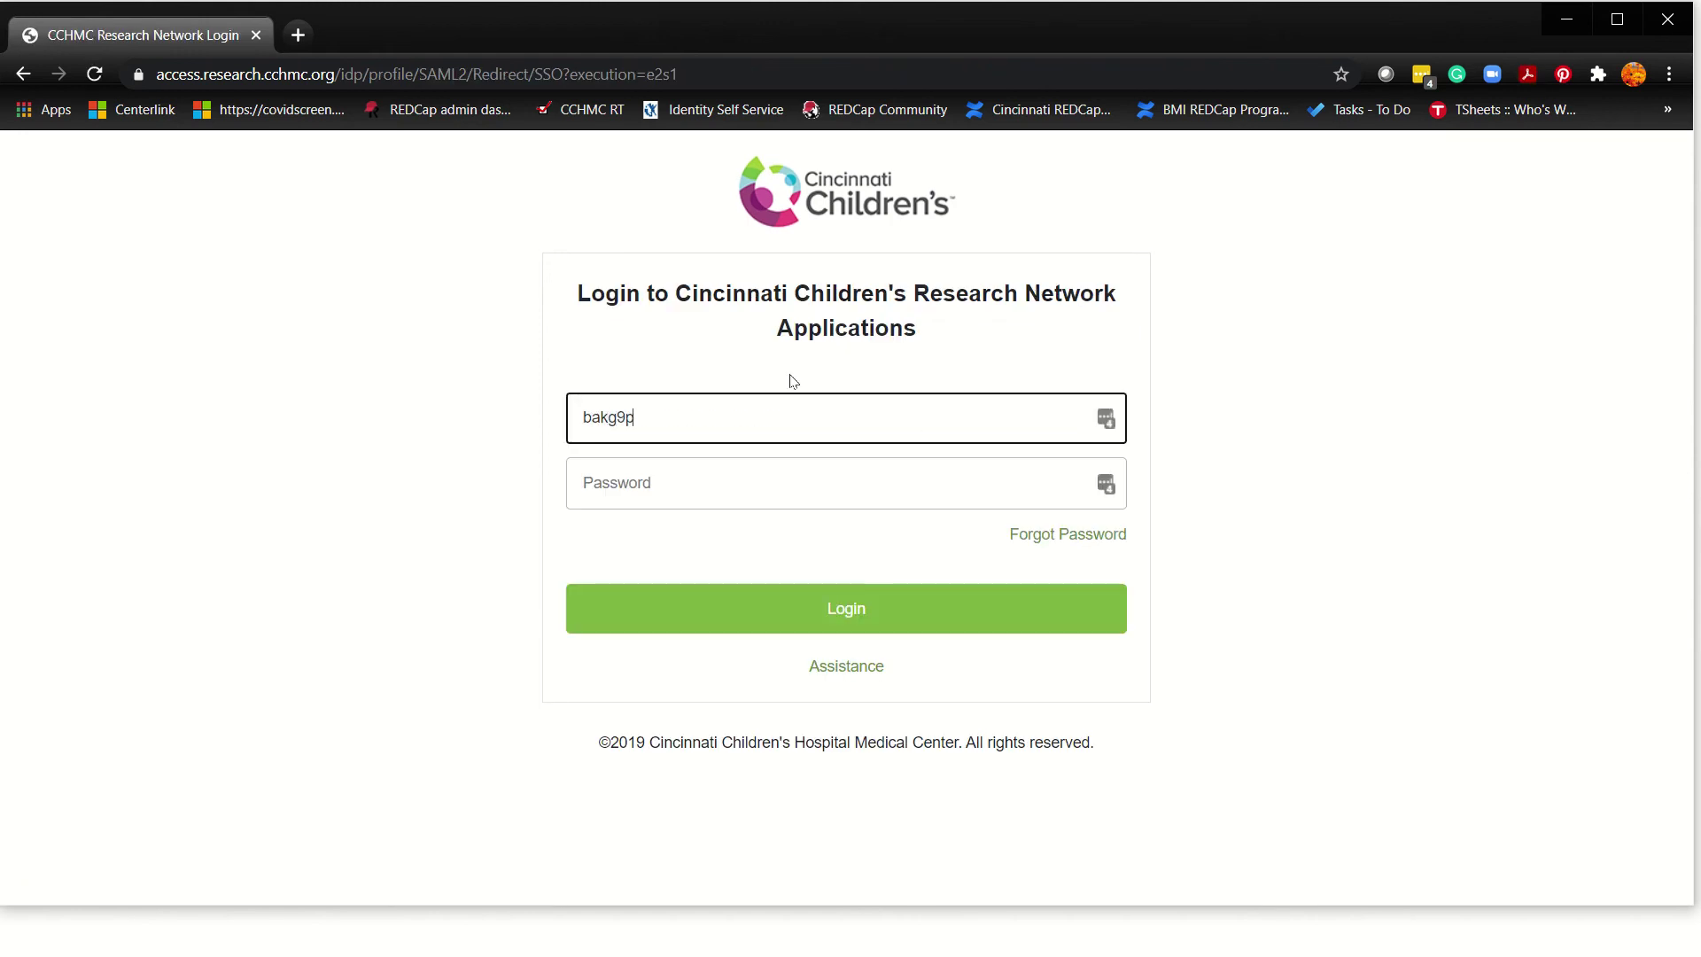
key("Tab")
type("•")
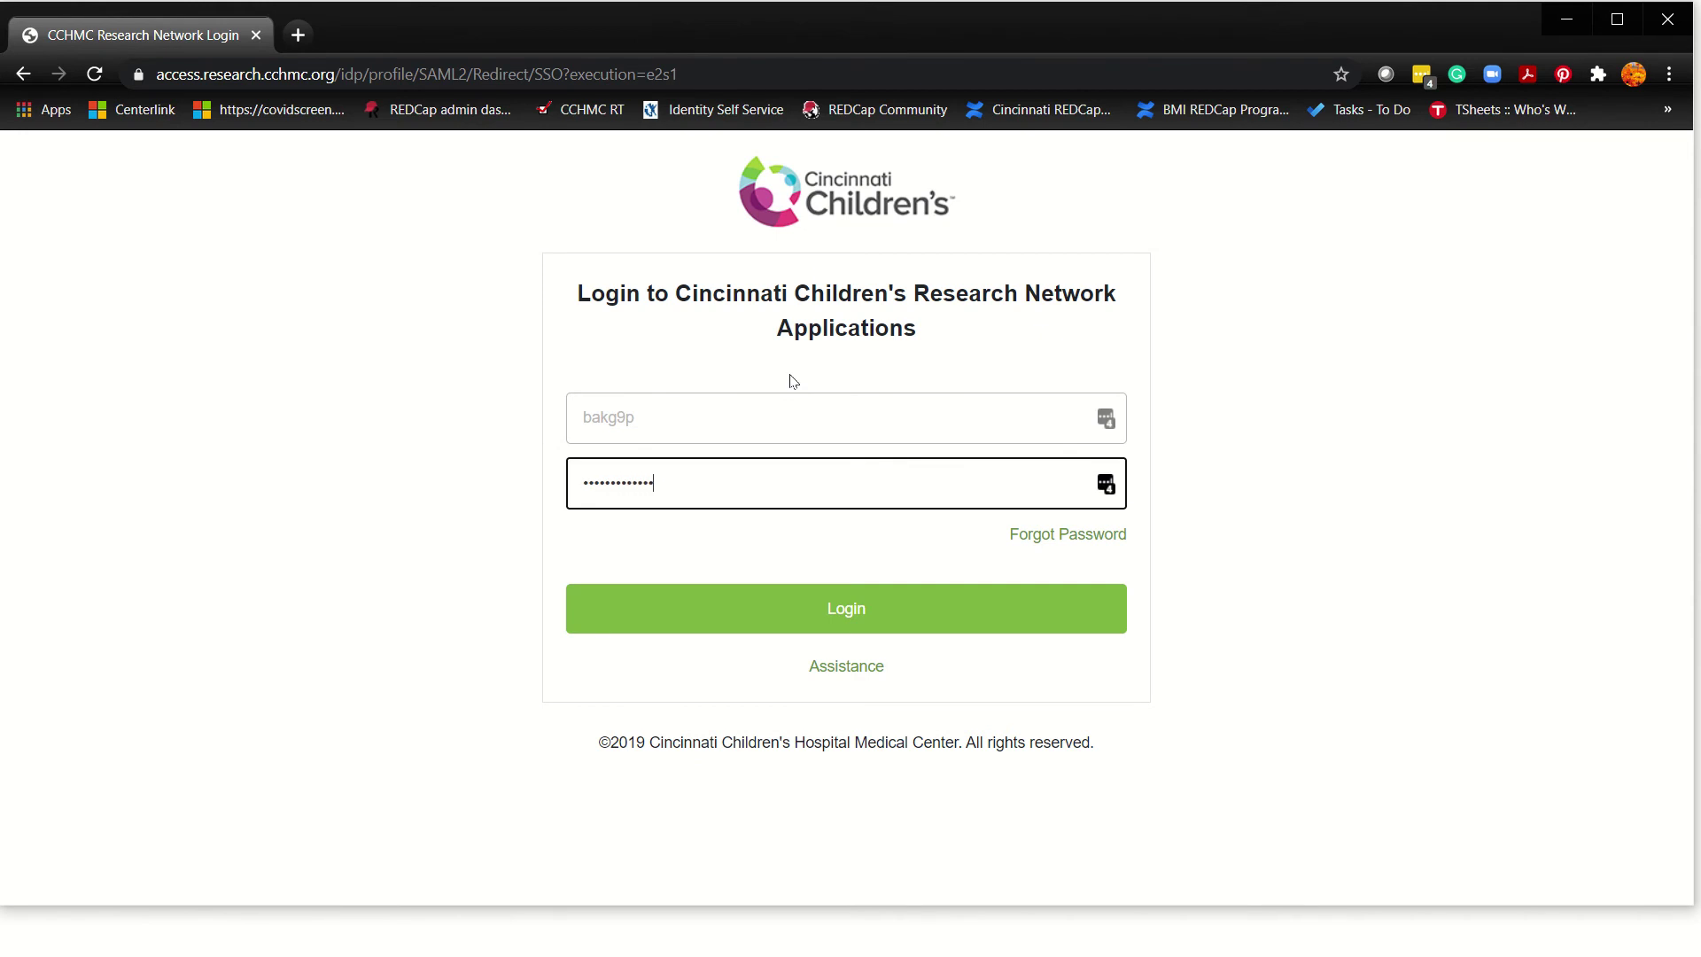
key("Return")
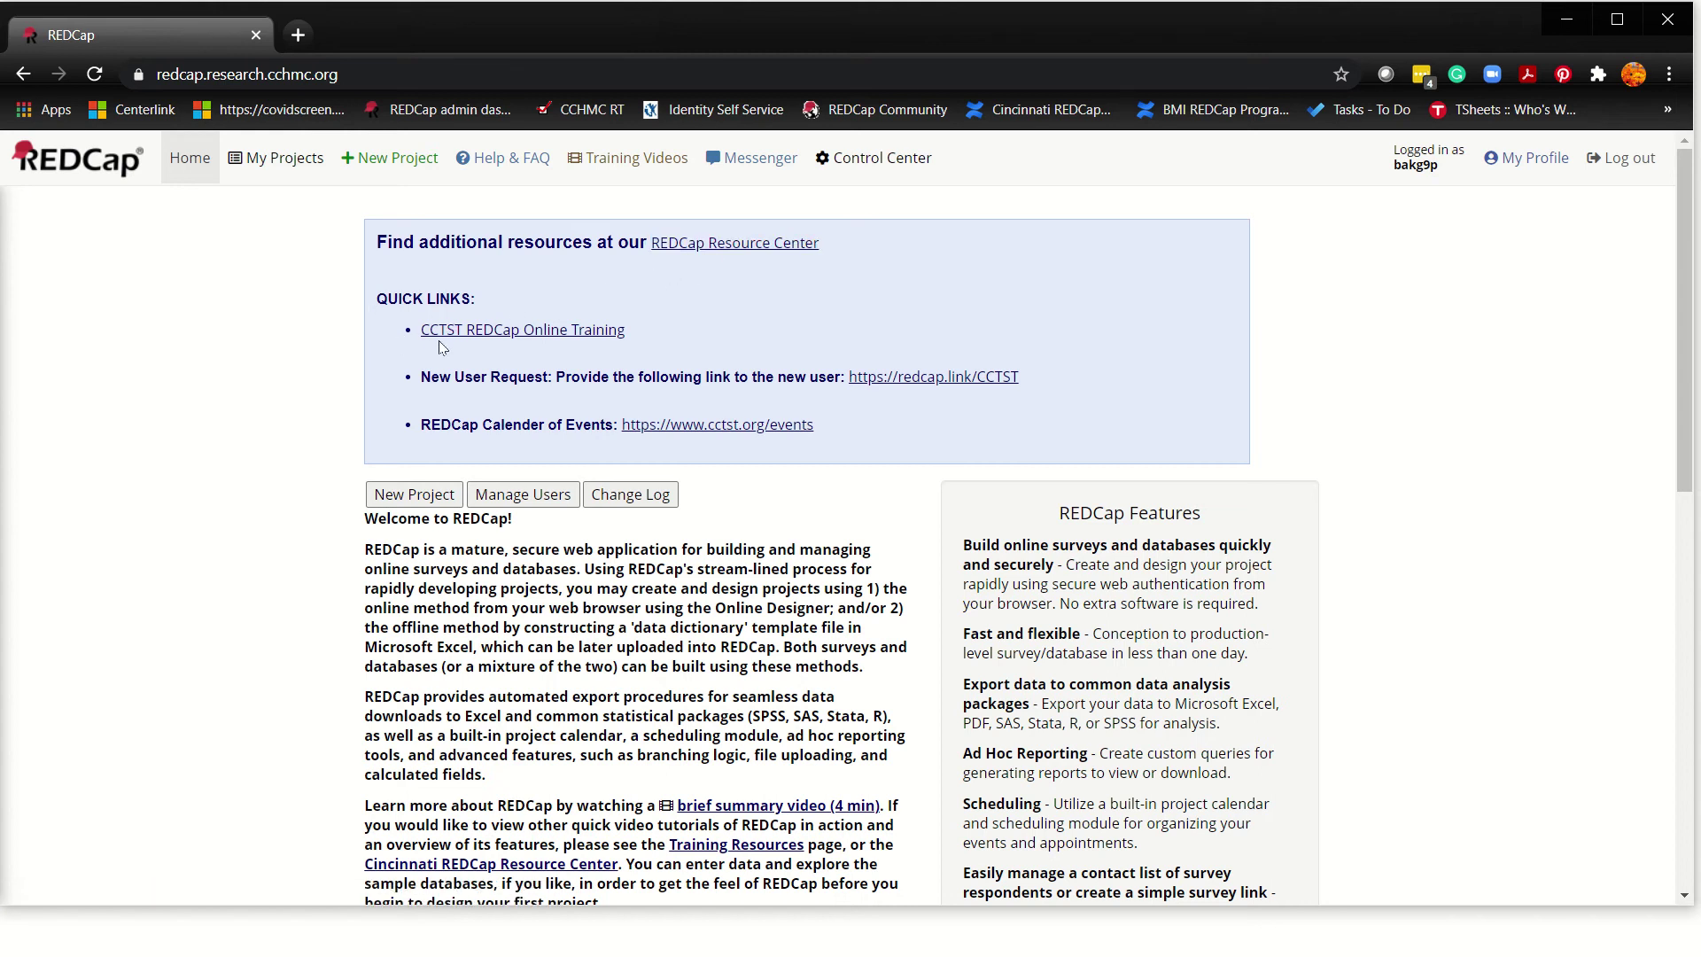
left_click(539, 330)
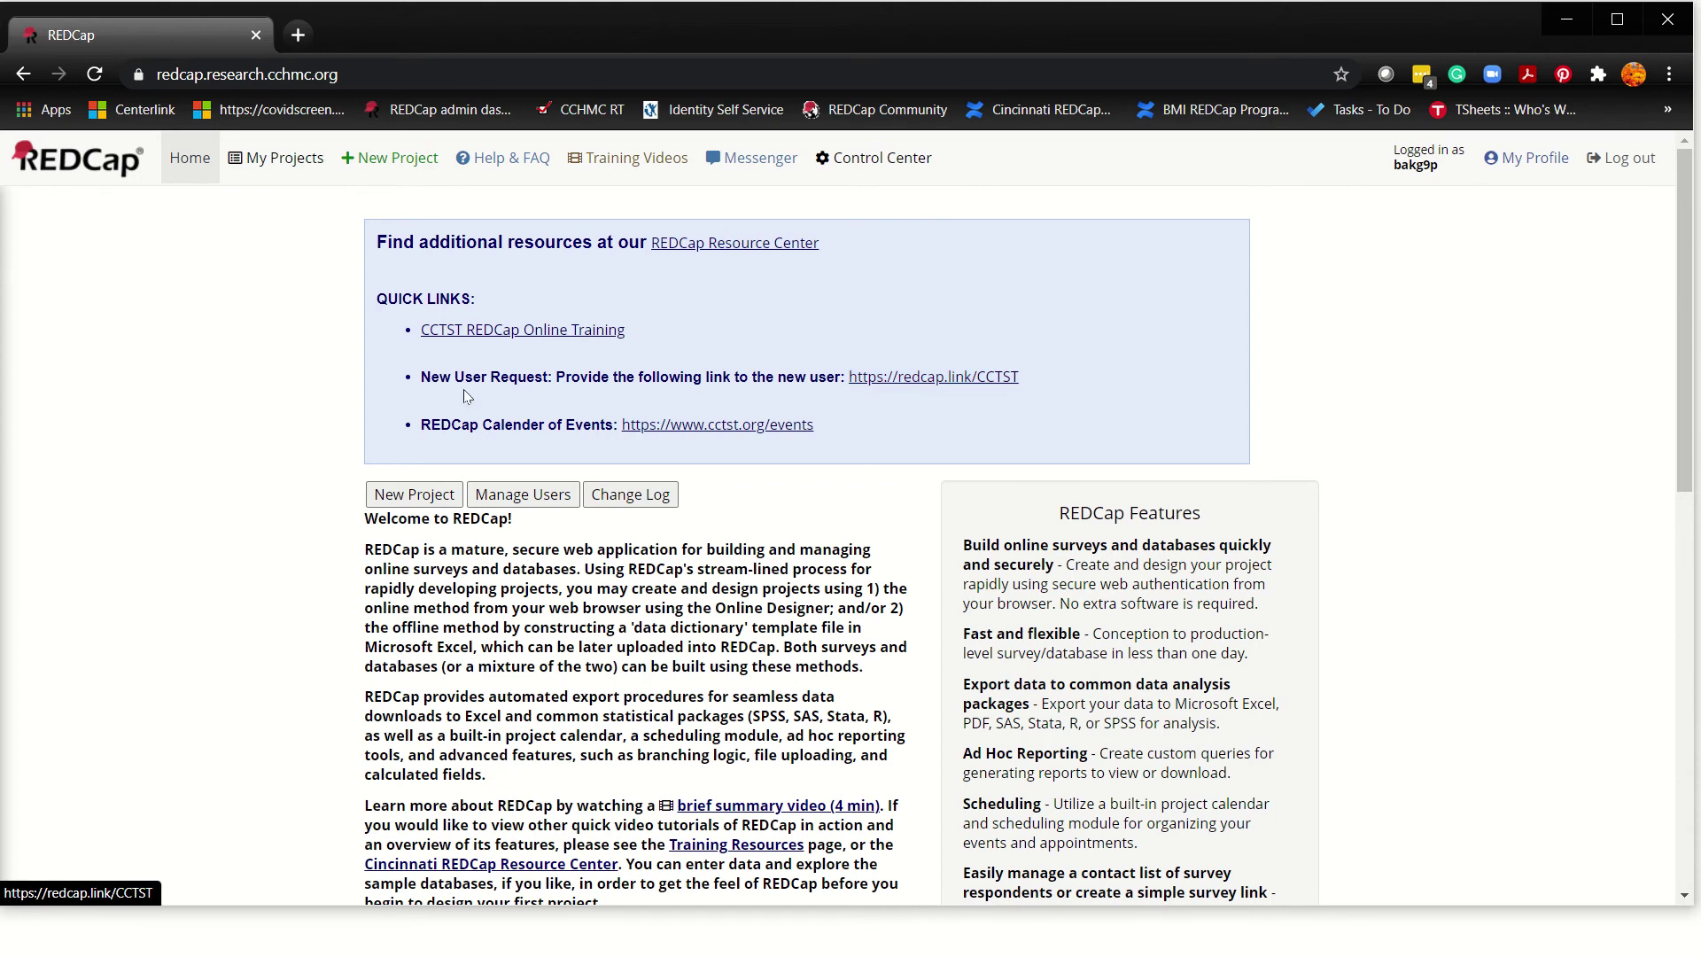
left_click_drag(420, 379, 847, 381)
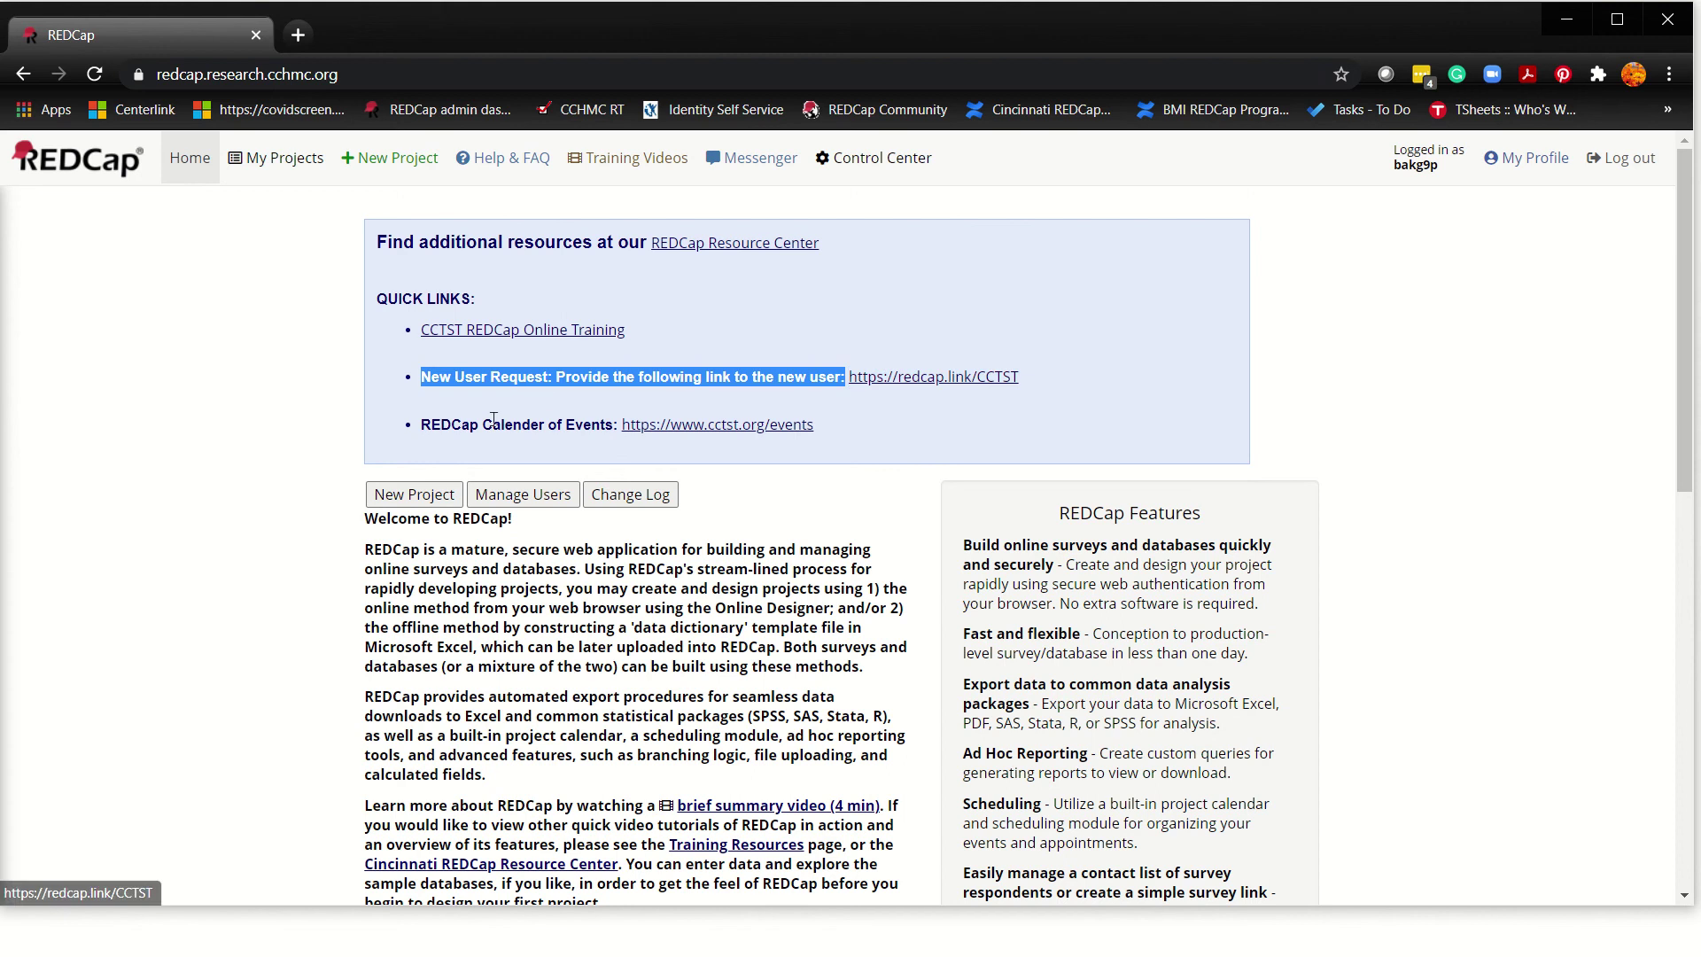
left_click_drag(420, 426, 596, 432)
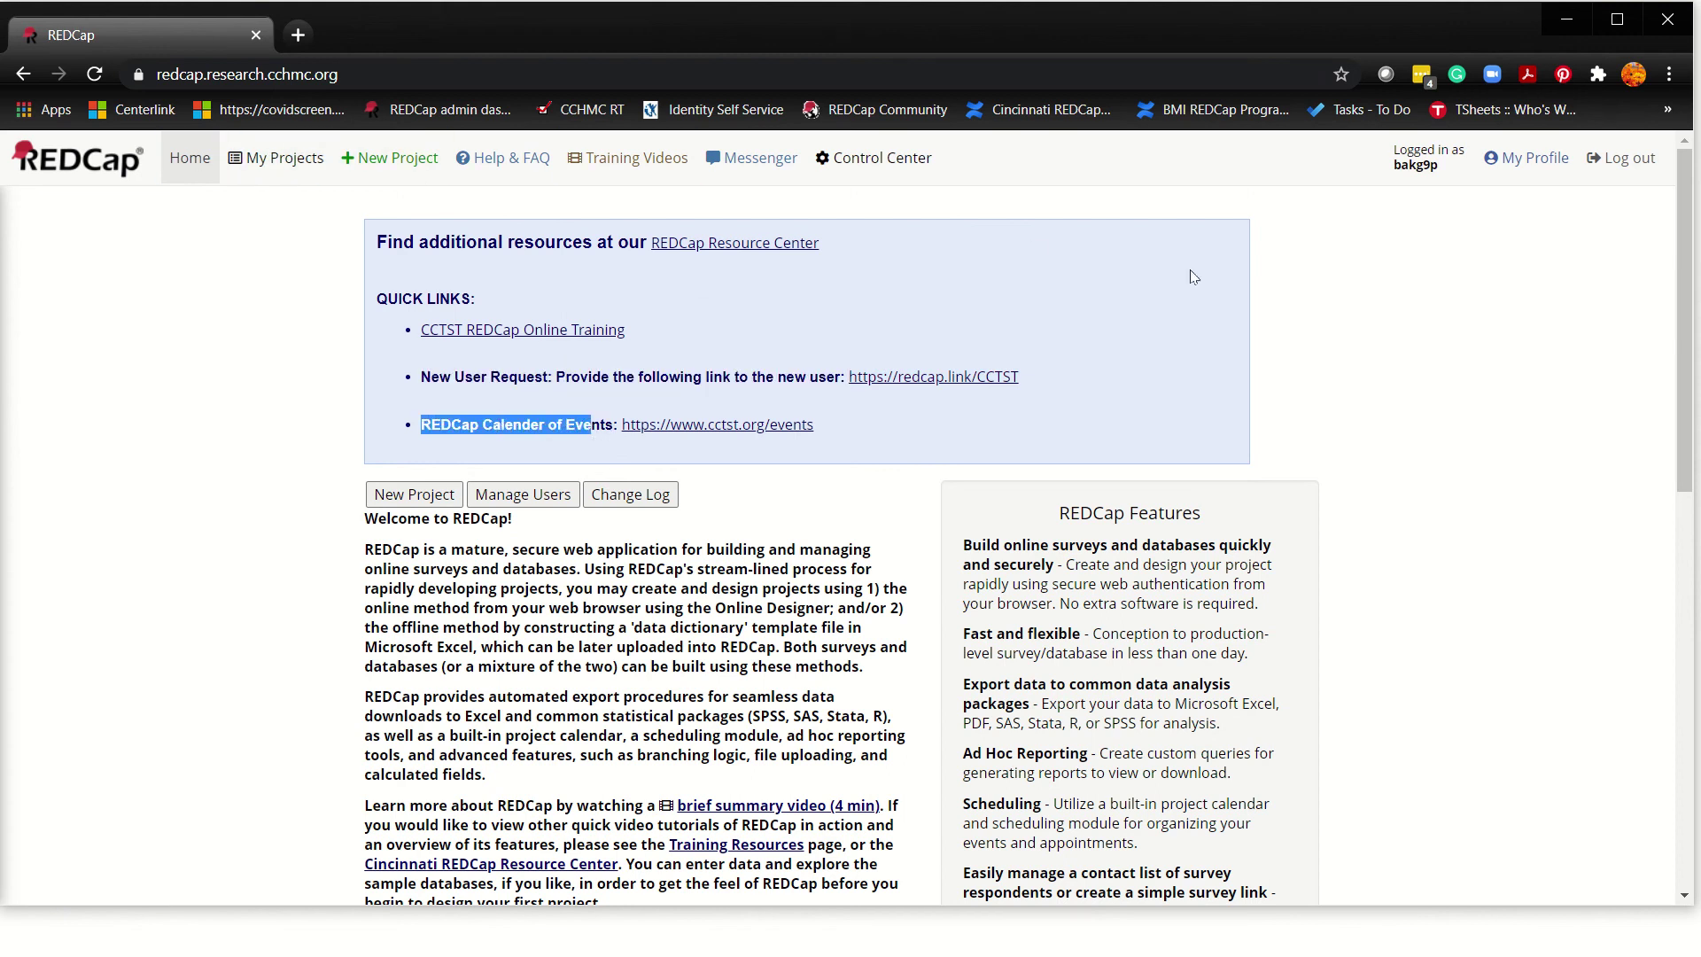
Step: Open My Profile and highlight the Additional Options secondary and tertiary email section
left_click(1538, 157)
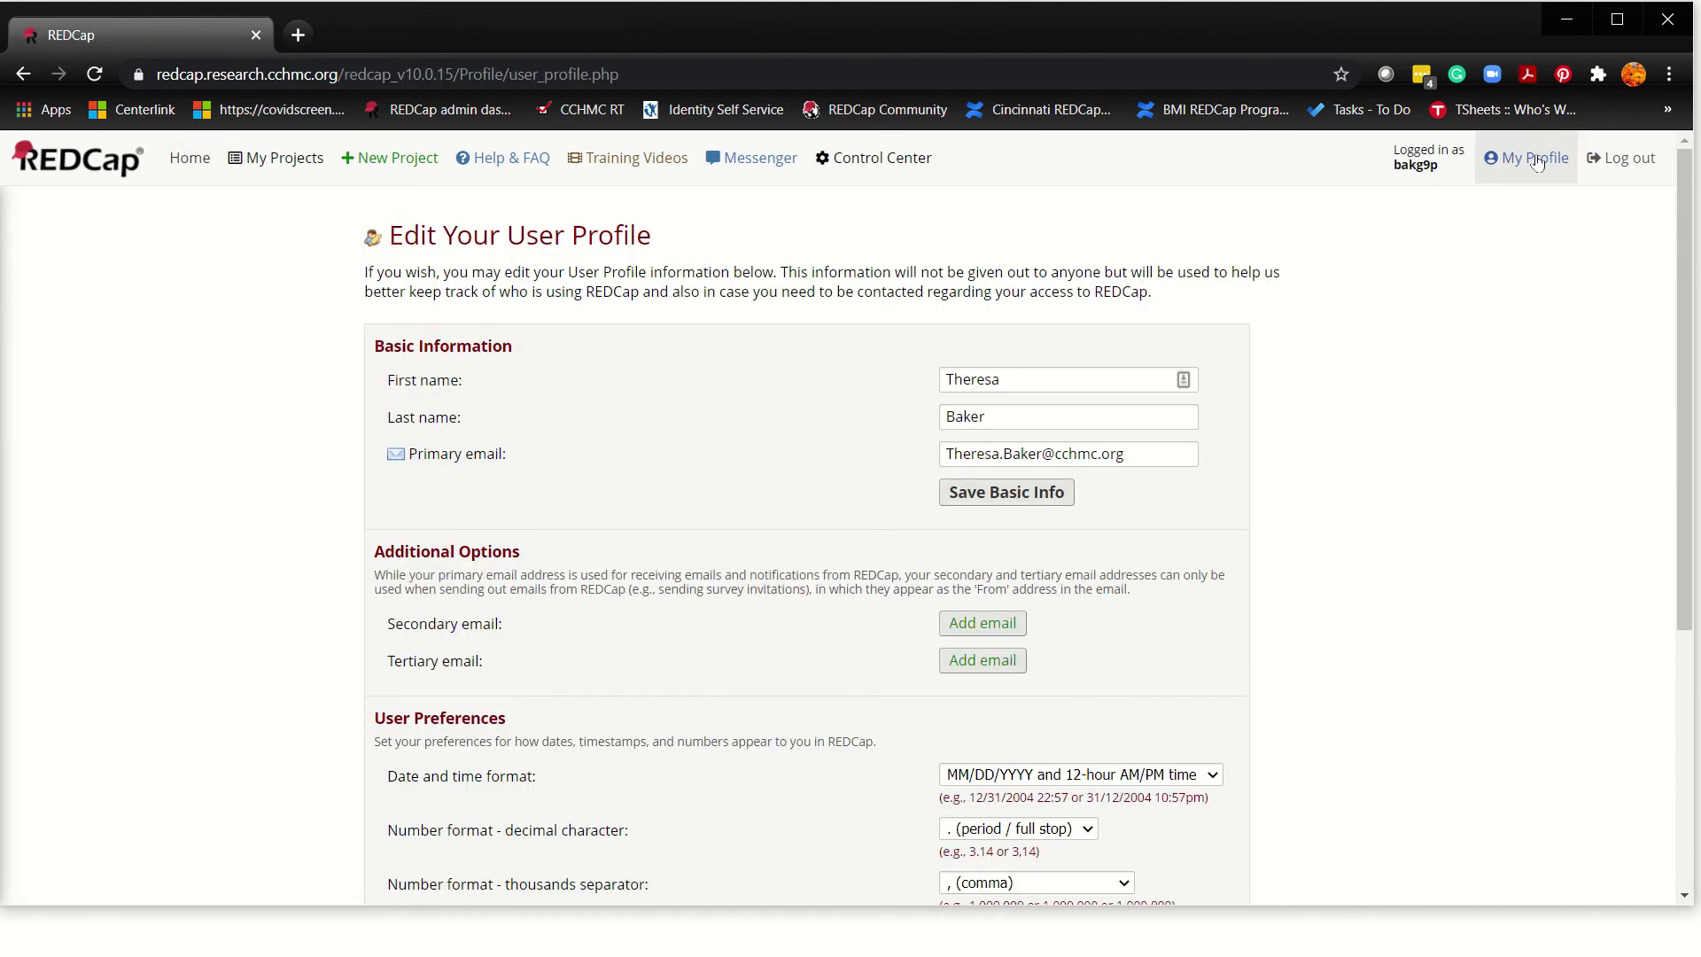
scroll(471, 488, "down", 1)
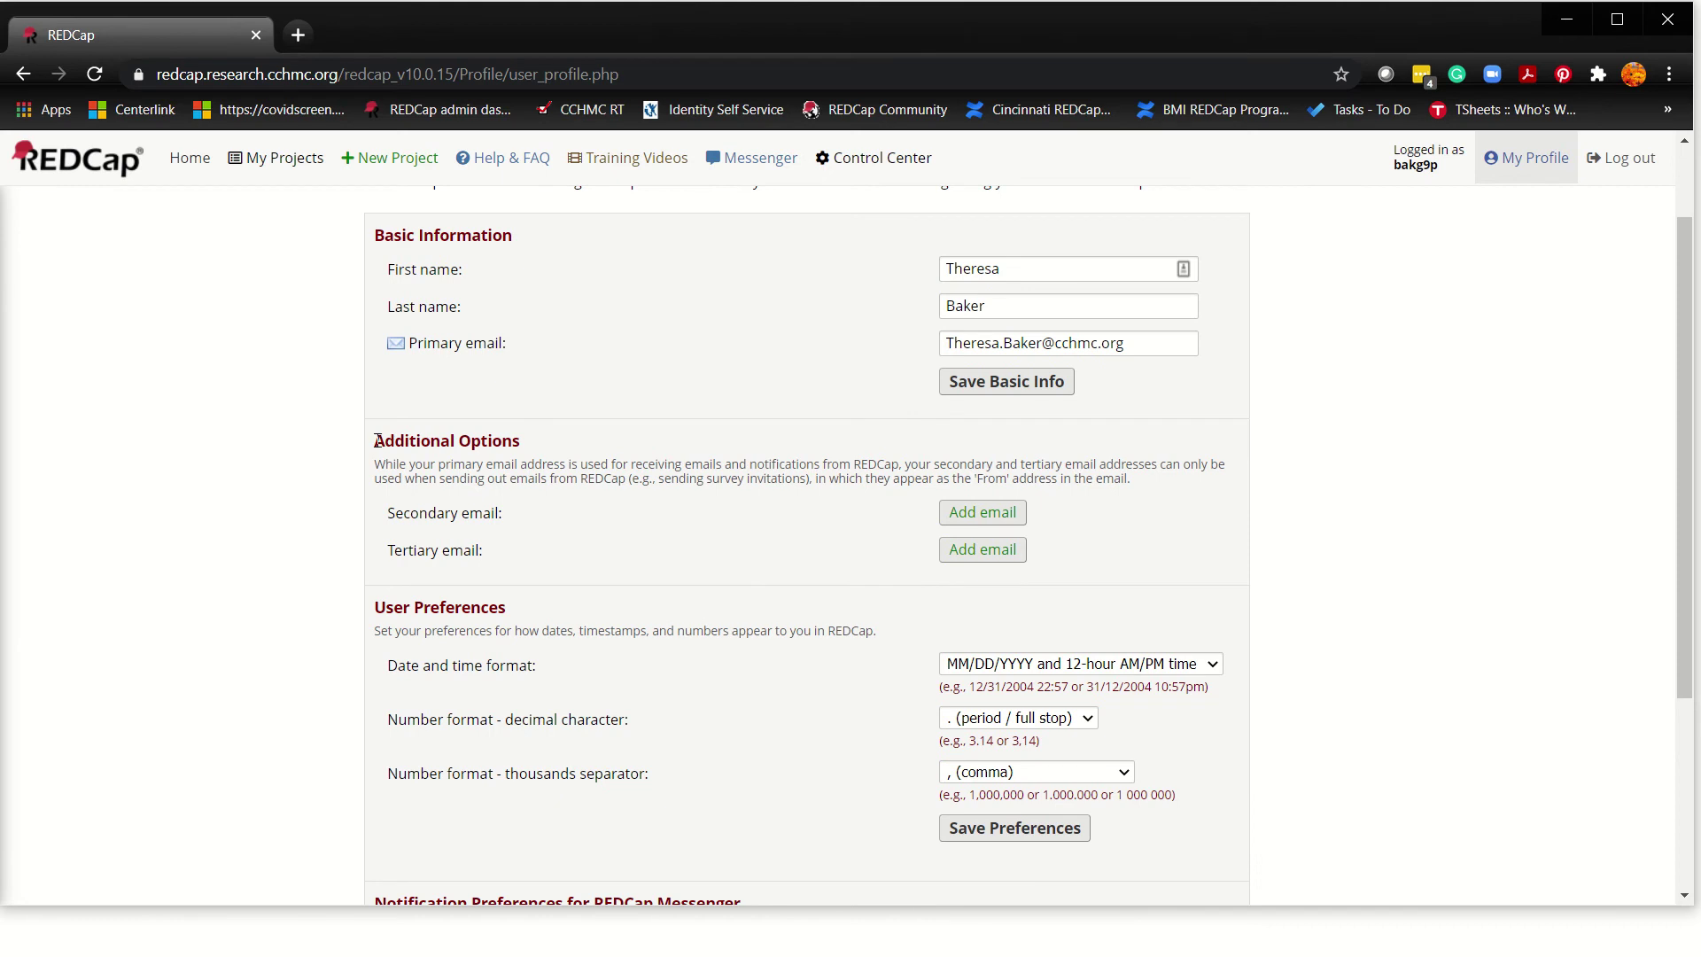
left_click_drag(378, 440, 975, 574)
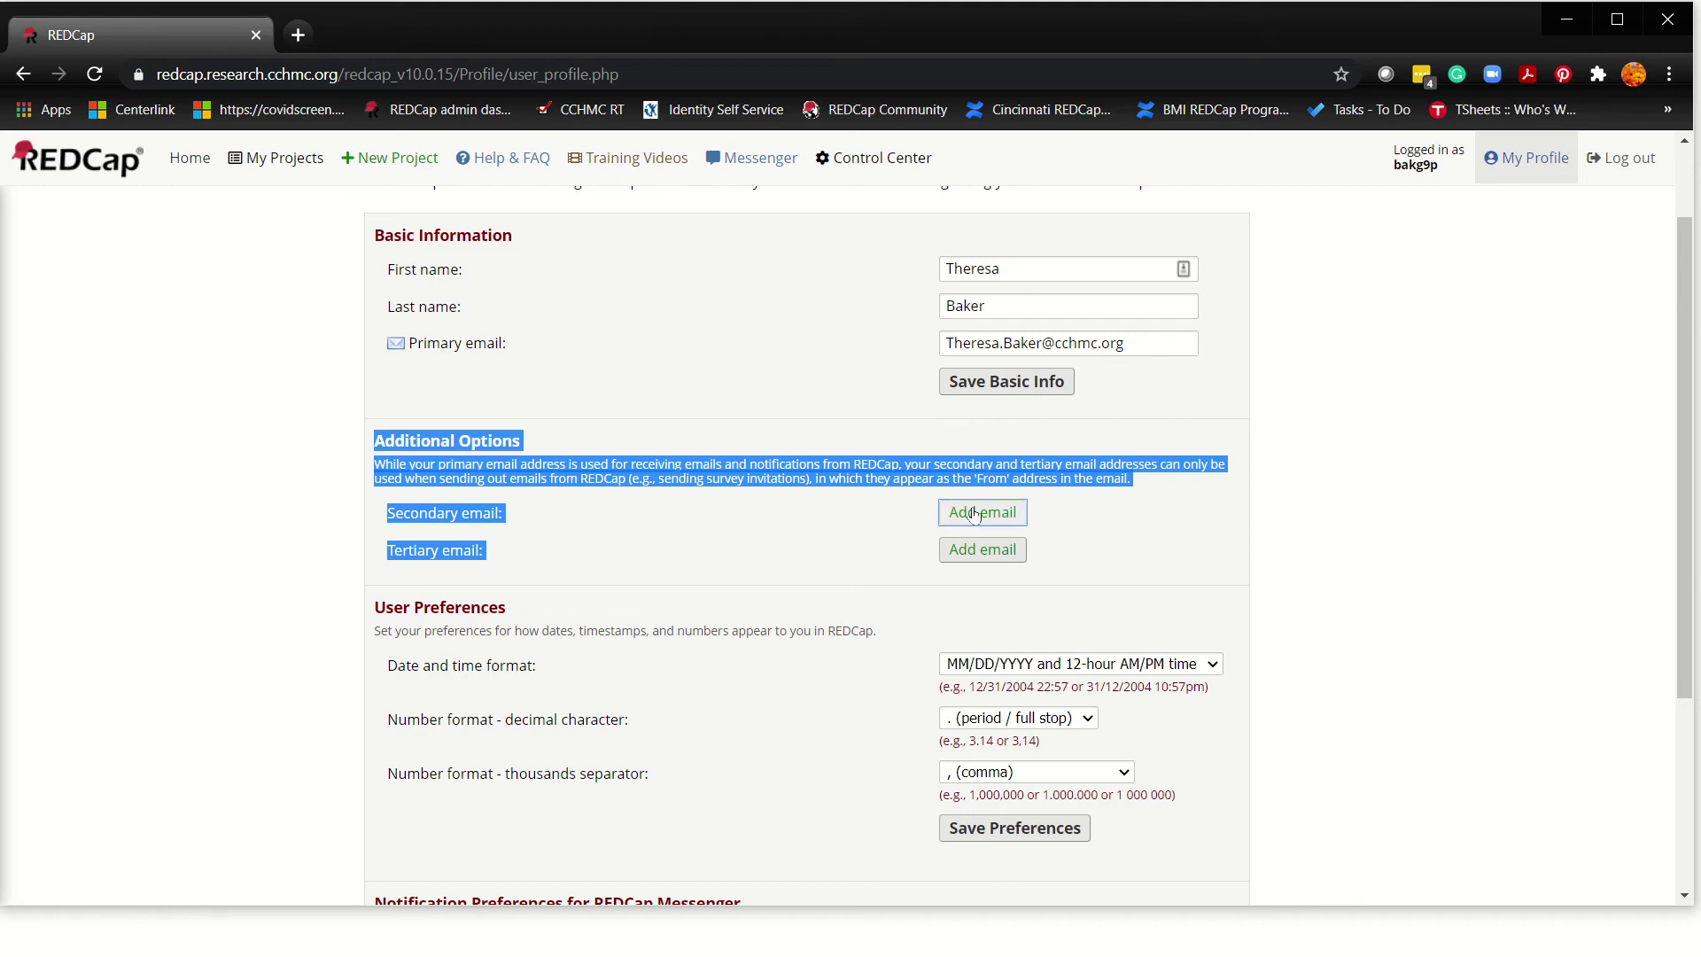
left_click(974, 514)
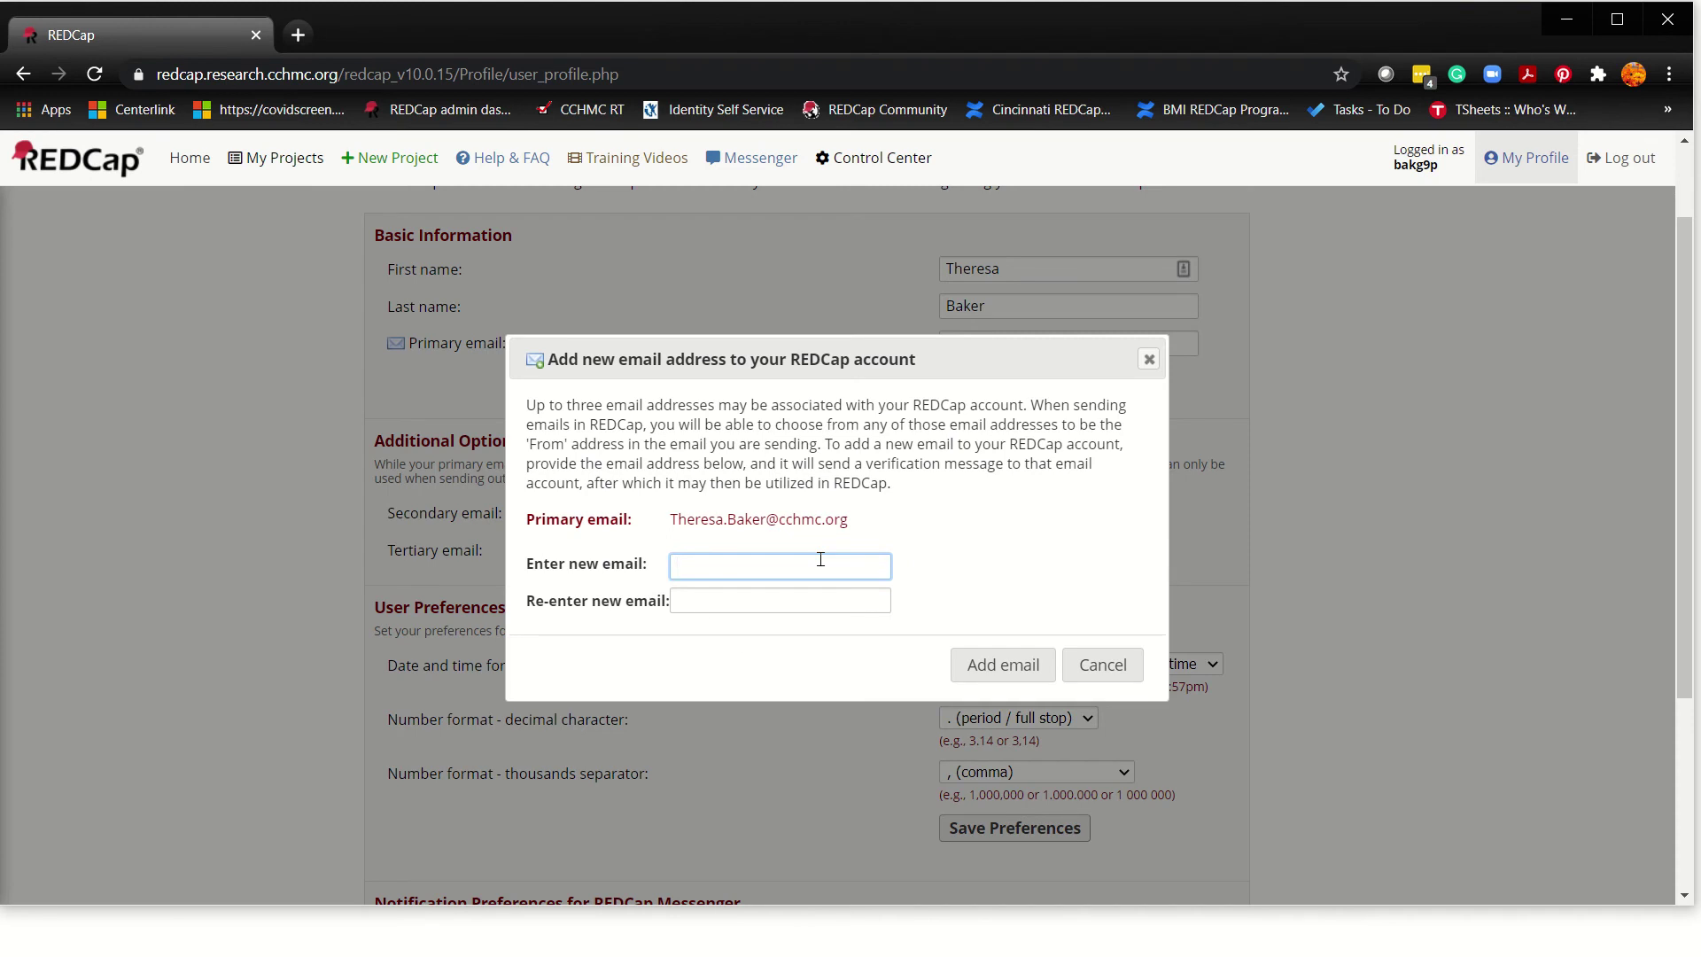
left_click_drag(840, 567, 642, 561)
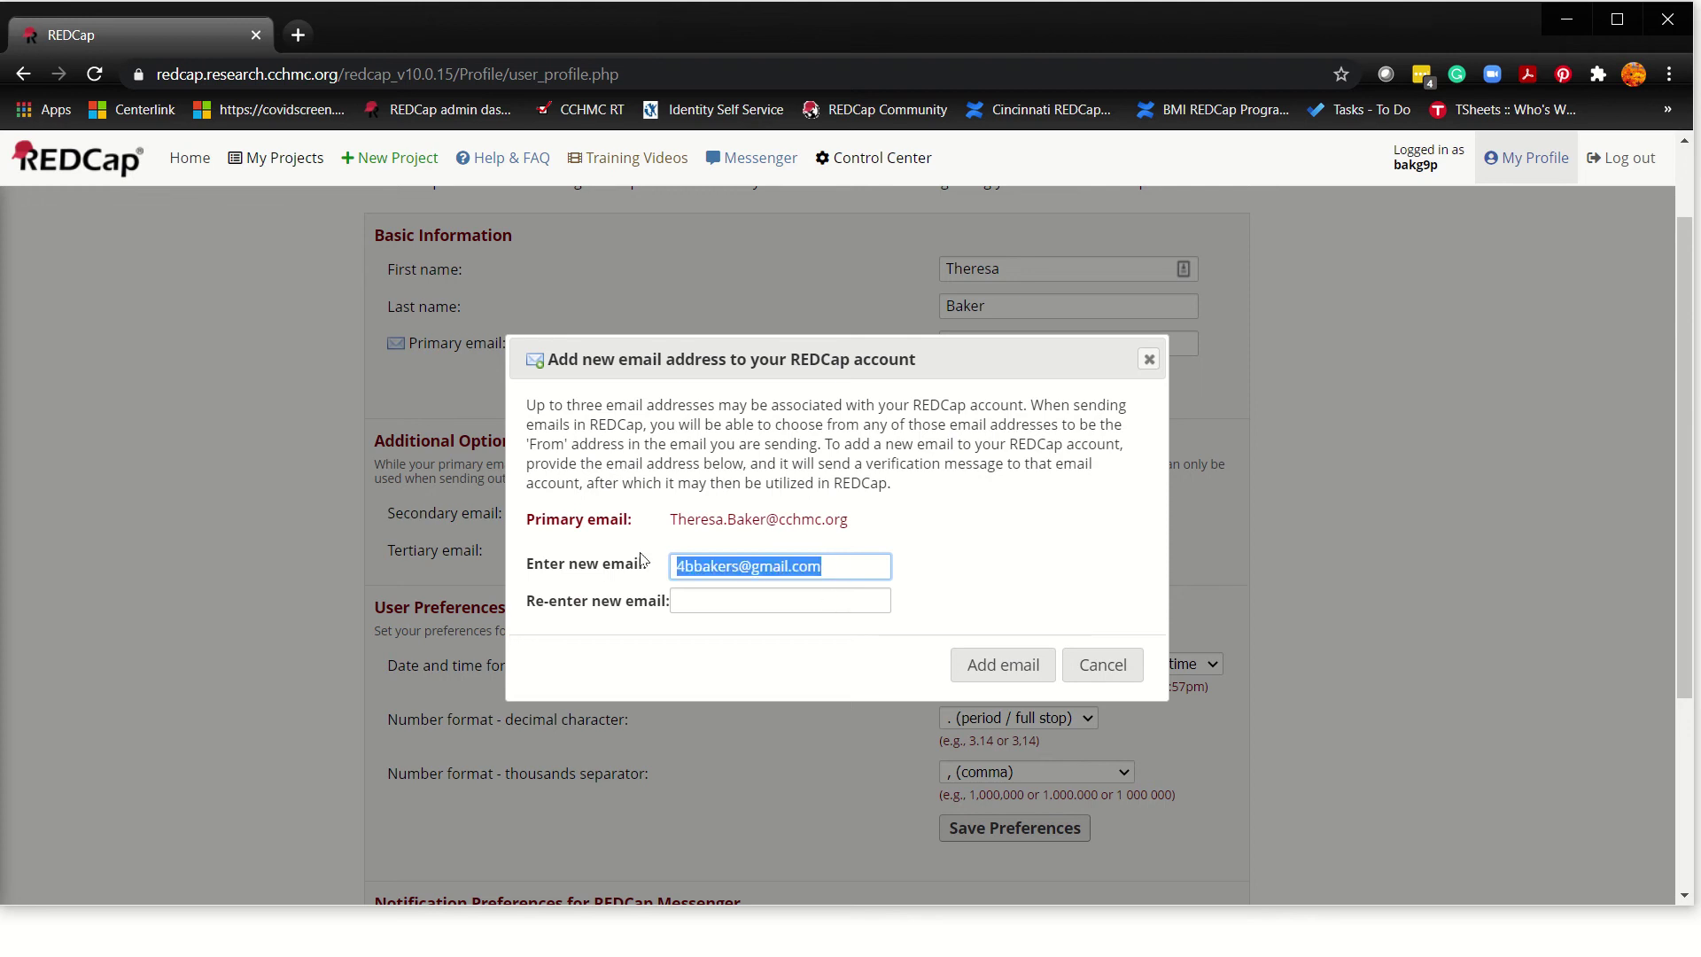
key("BackSpace")
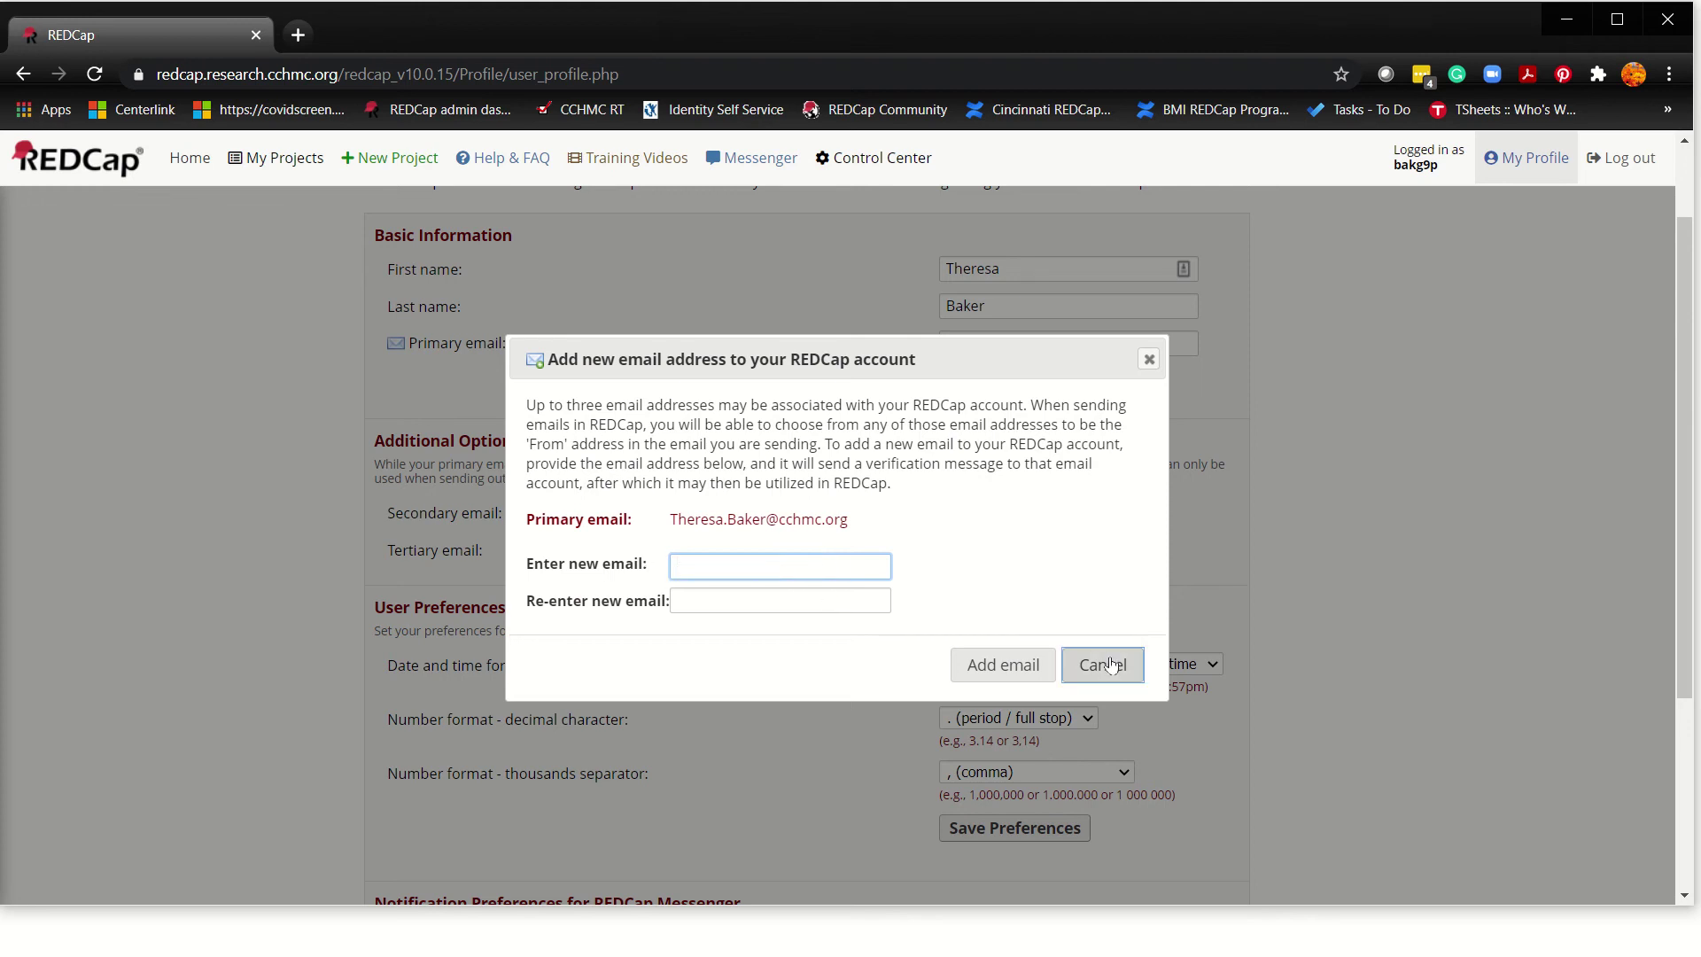
left_click(1111, 665)
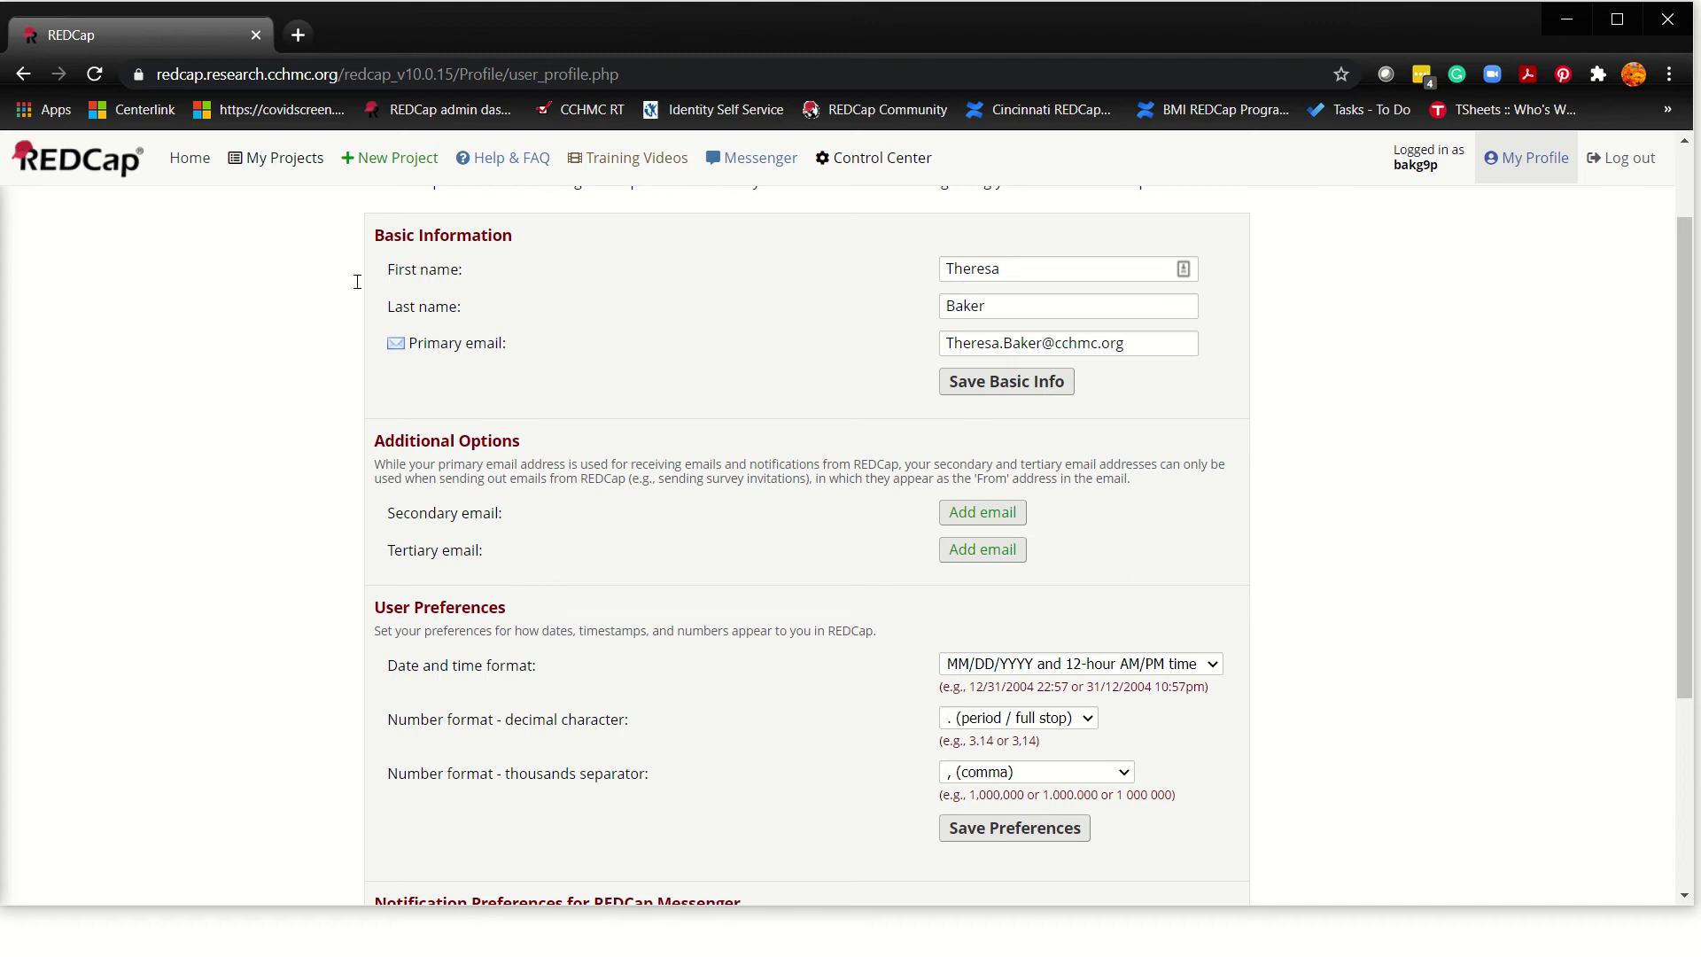
Step: Return to Home, open My Projects and scroll through the project groups
left_click(191, 162)
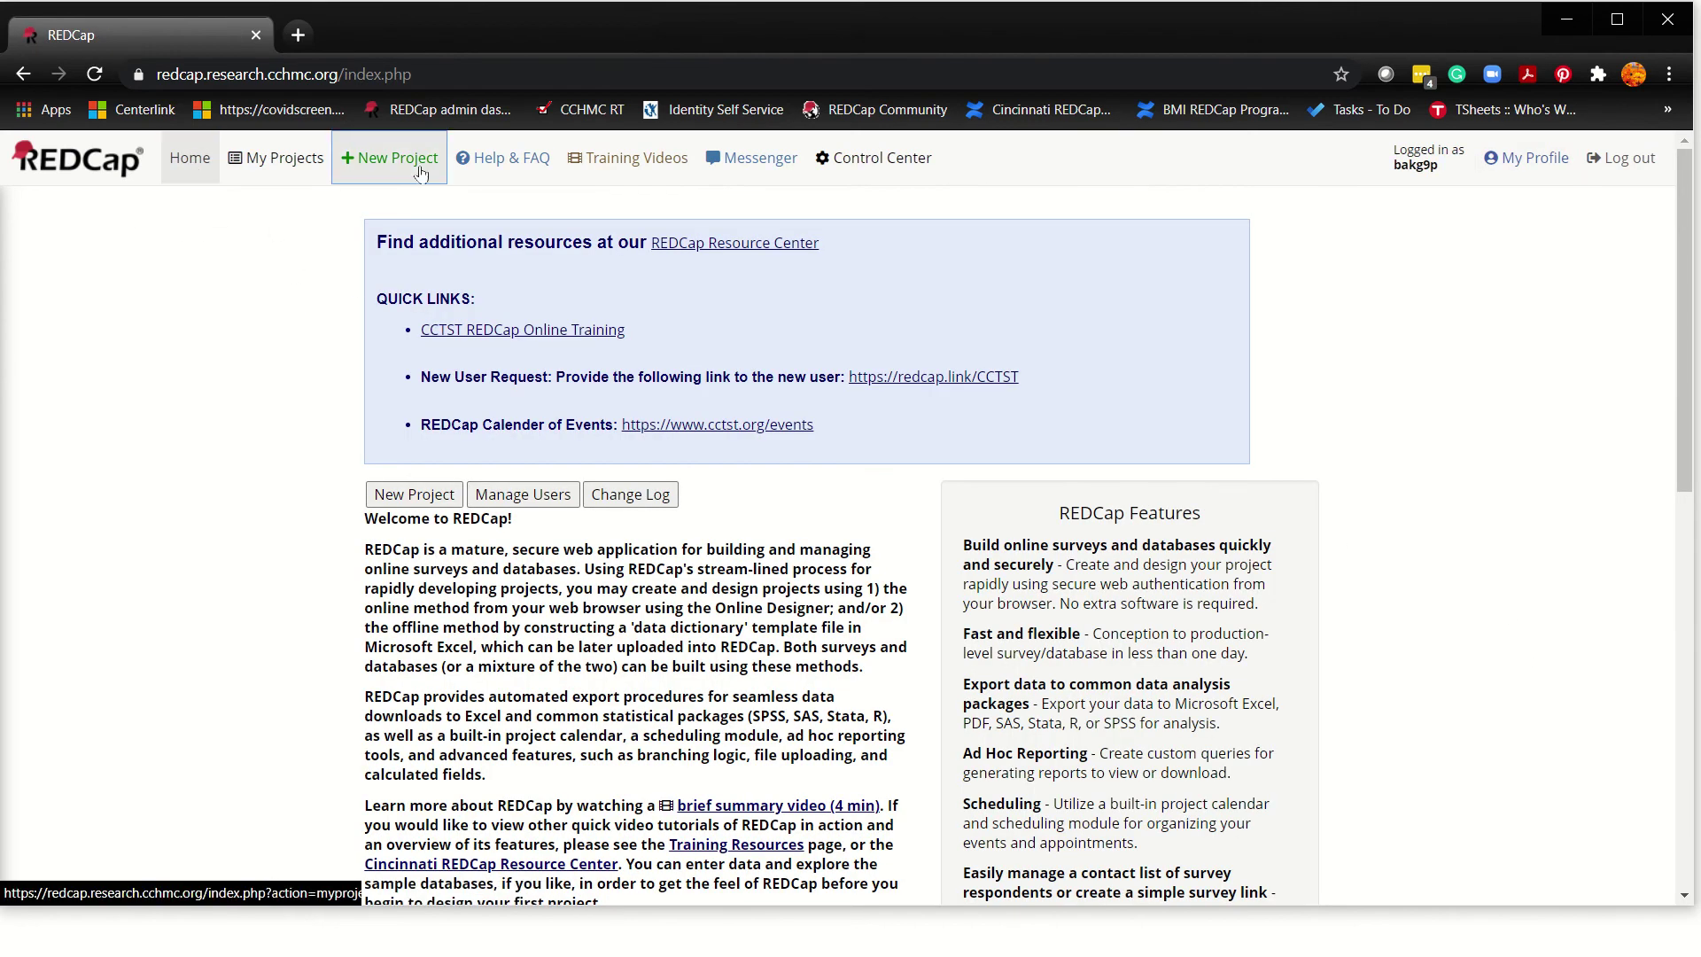
left_click(268, 166)
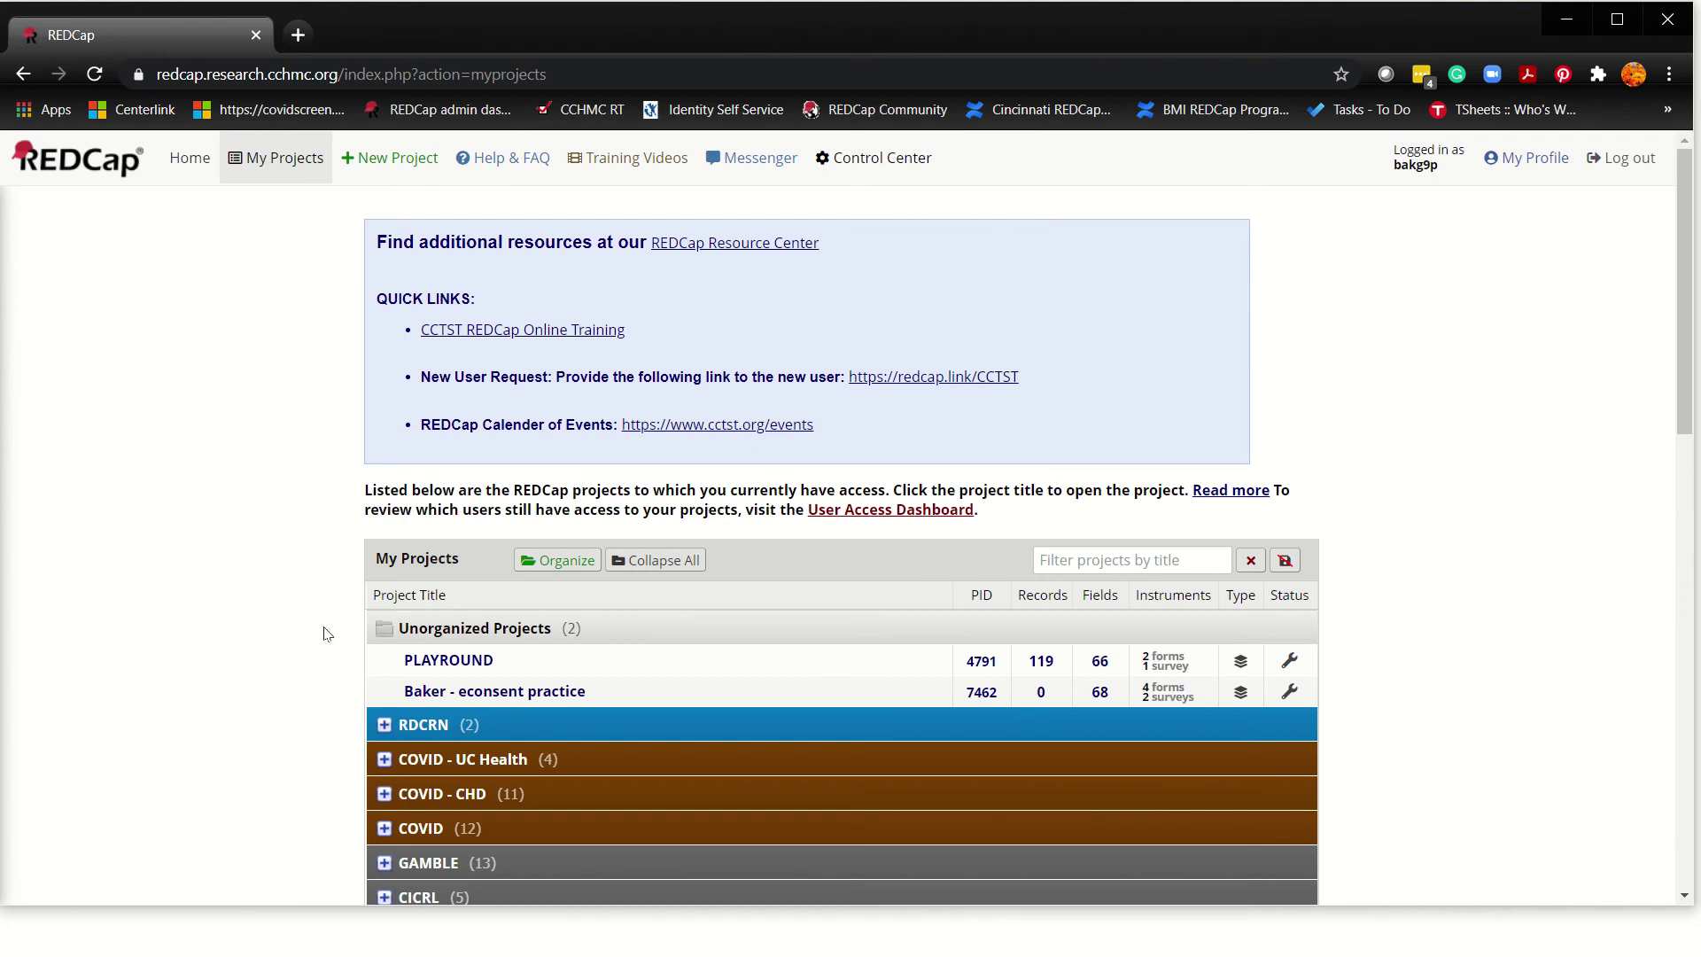
scroll(266, 550, "down", 7)
scroll(407, 489, "up", 5)
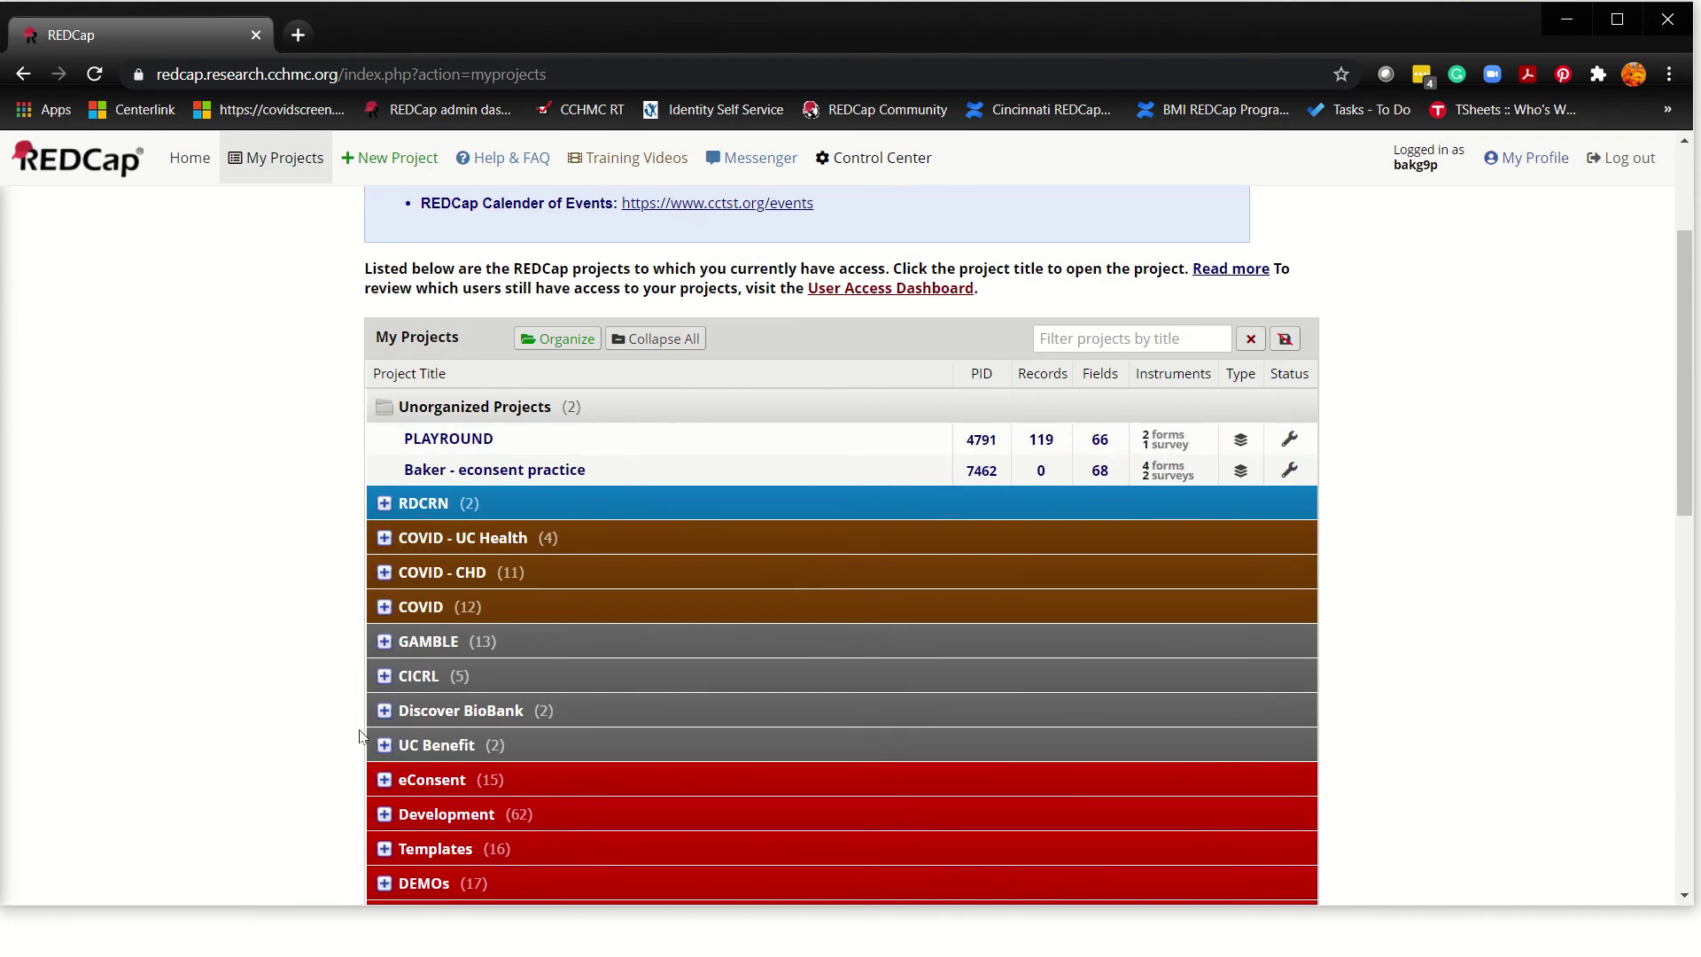
scroll(359, 744, "down", 8)
scroll(332, 606, "down", 4)
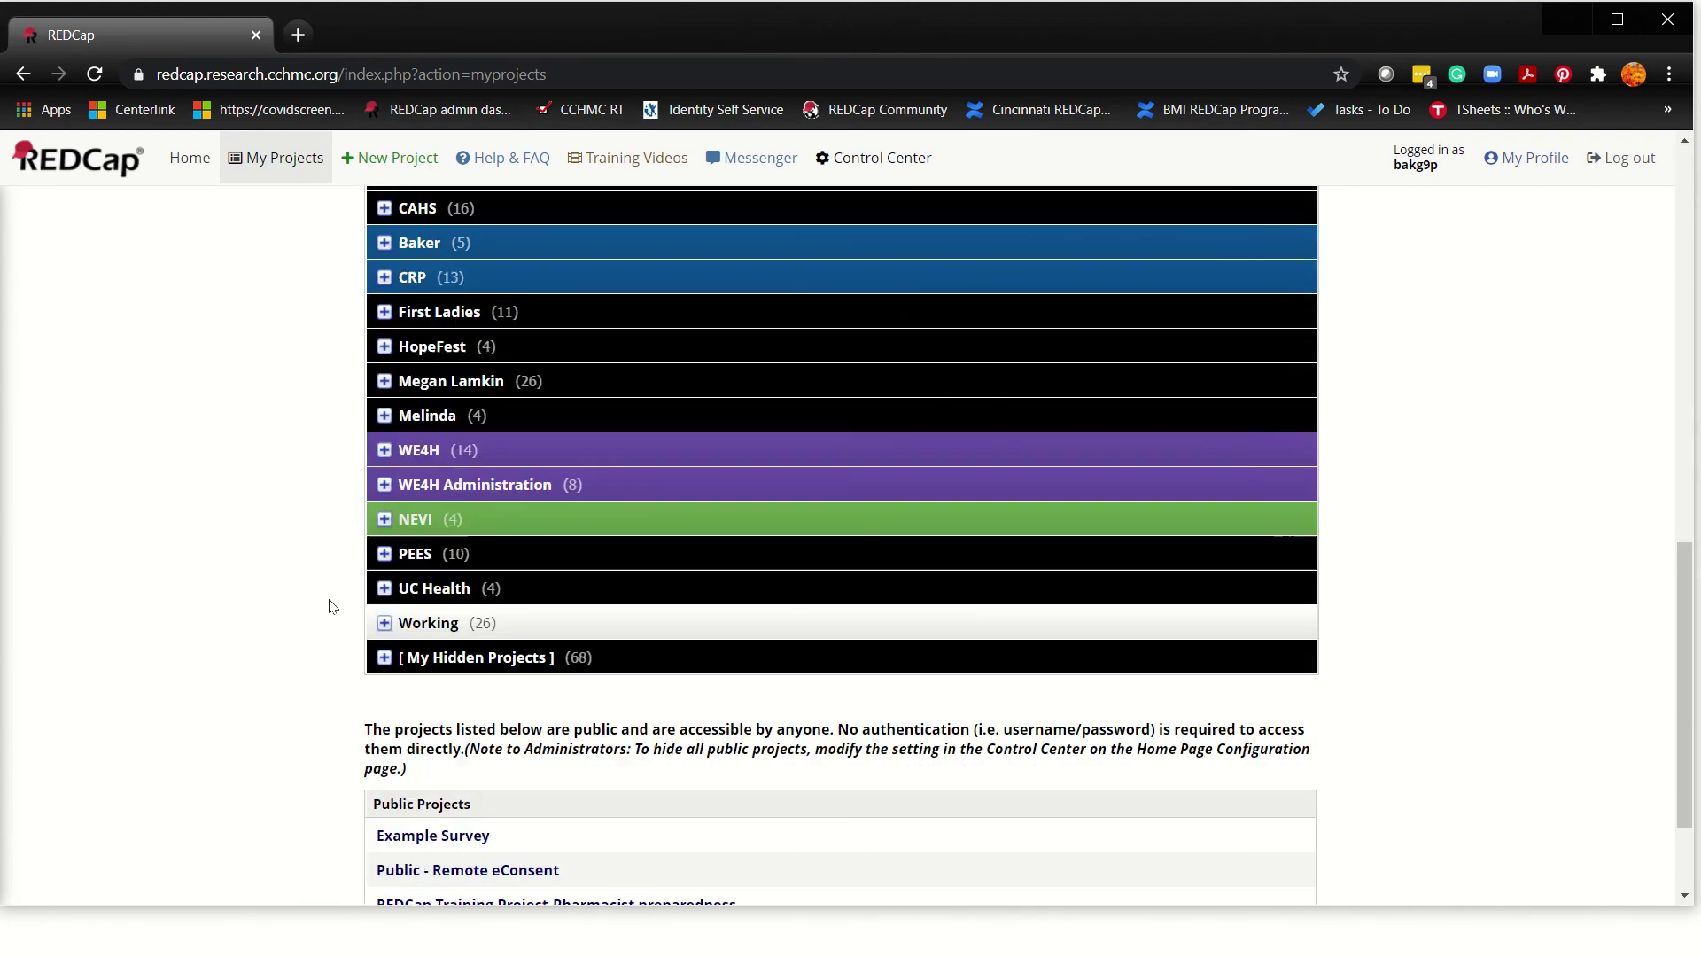
scroll(328, 620, "up", 12)
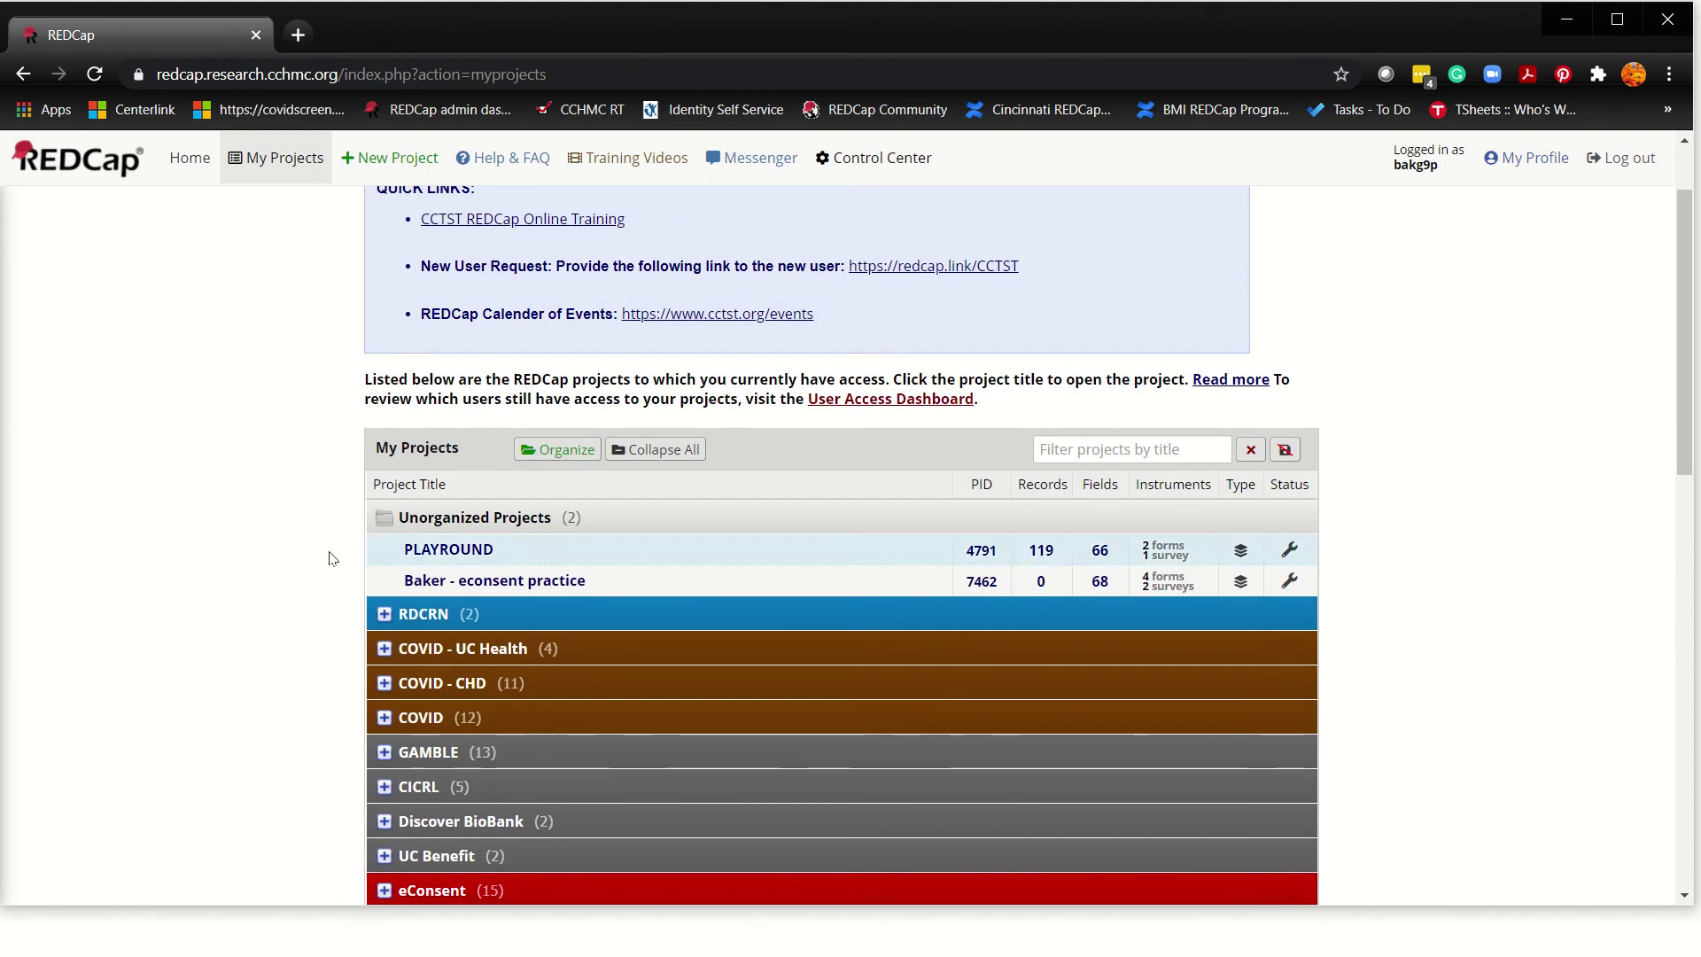
scroll(252, 532, "down", 10)
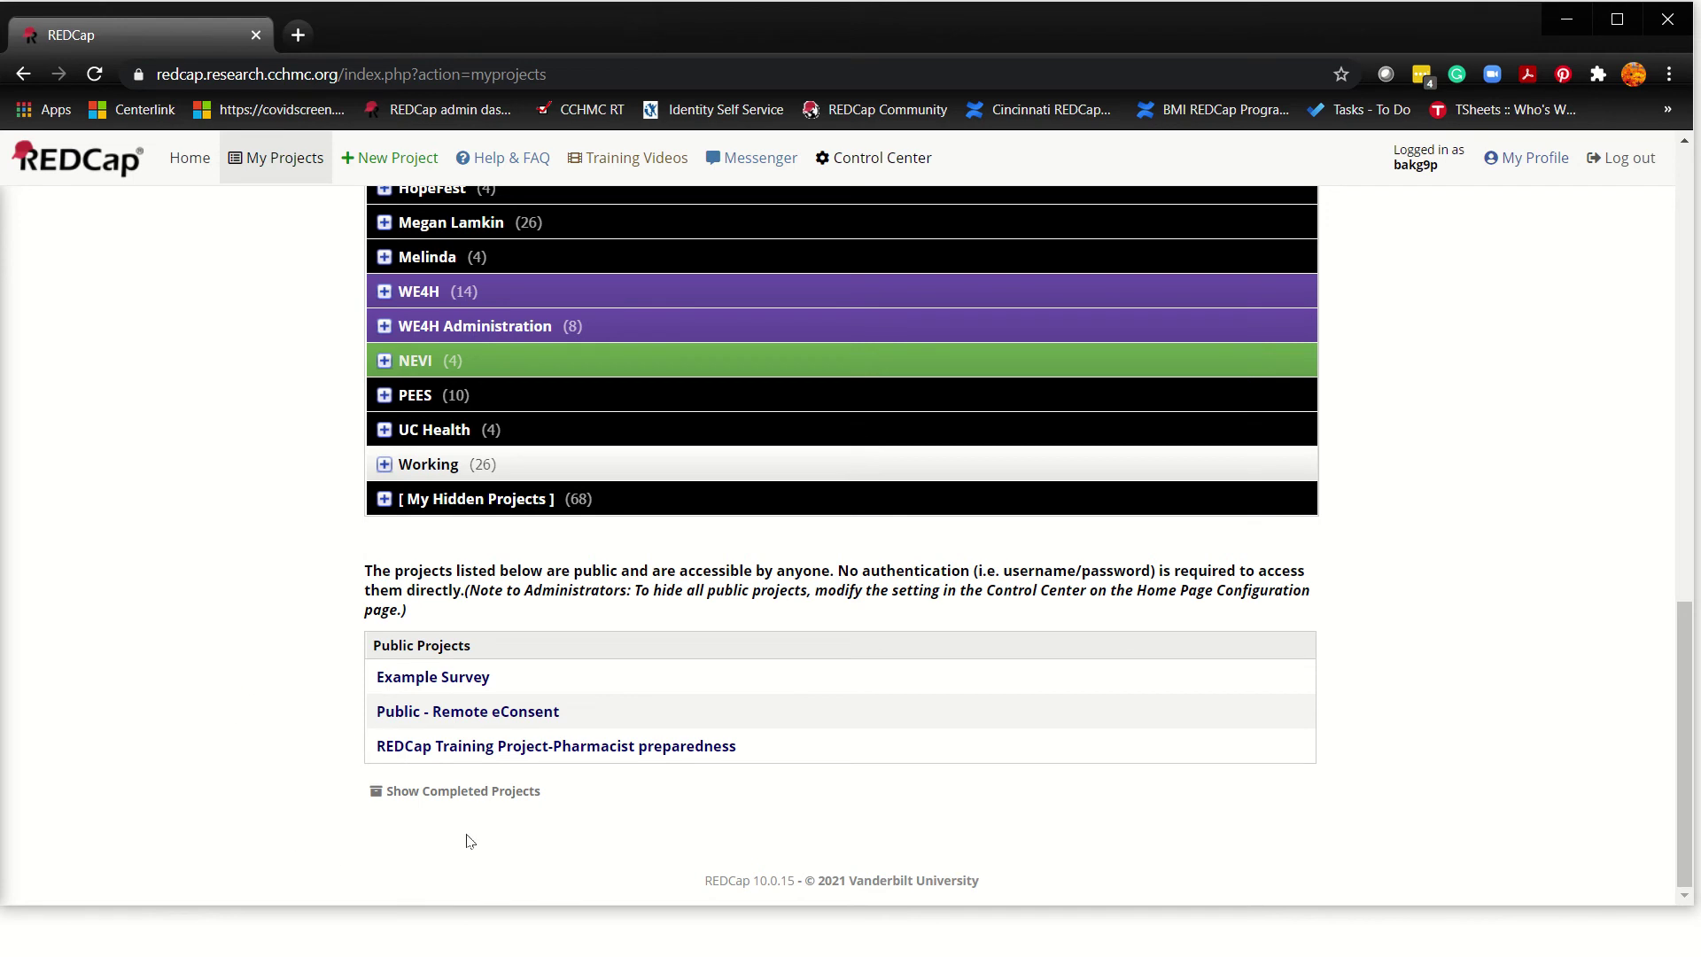
Step: Choose Show Completed Projects to include completed projects in the list
left_click(439, 791)
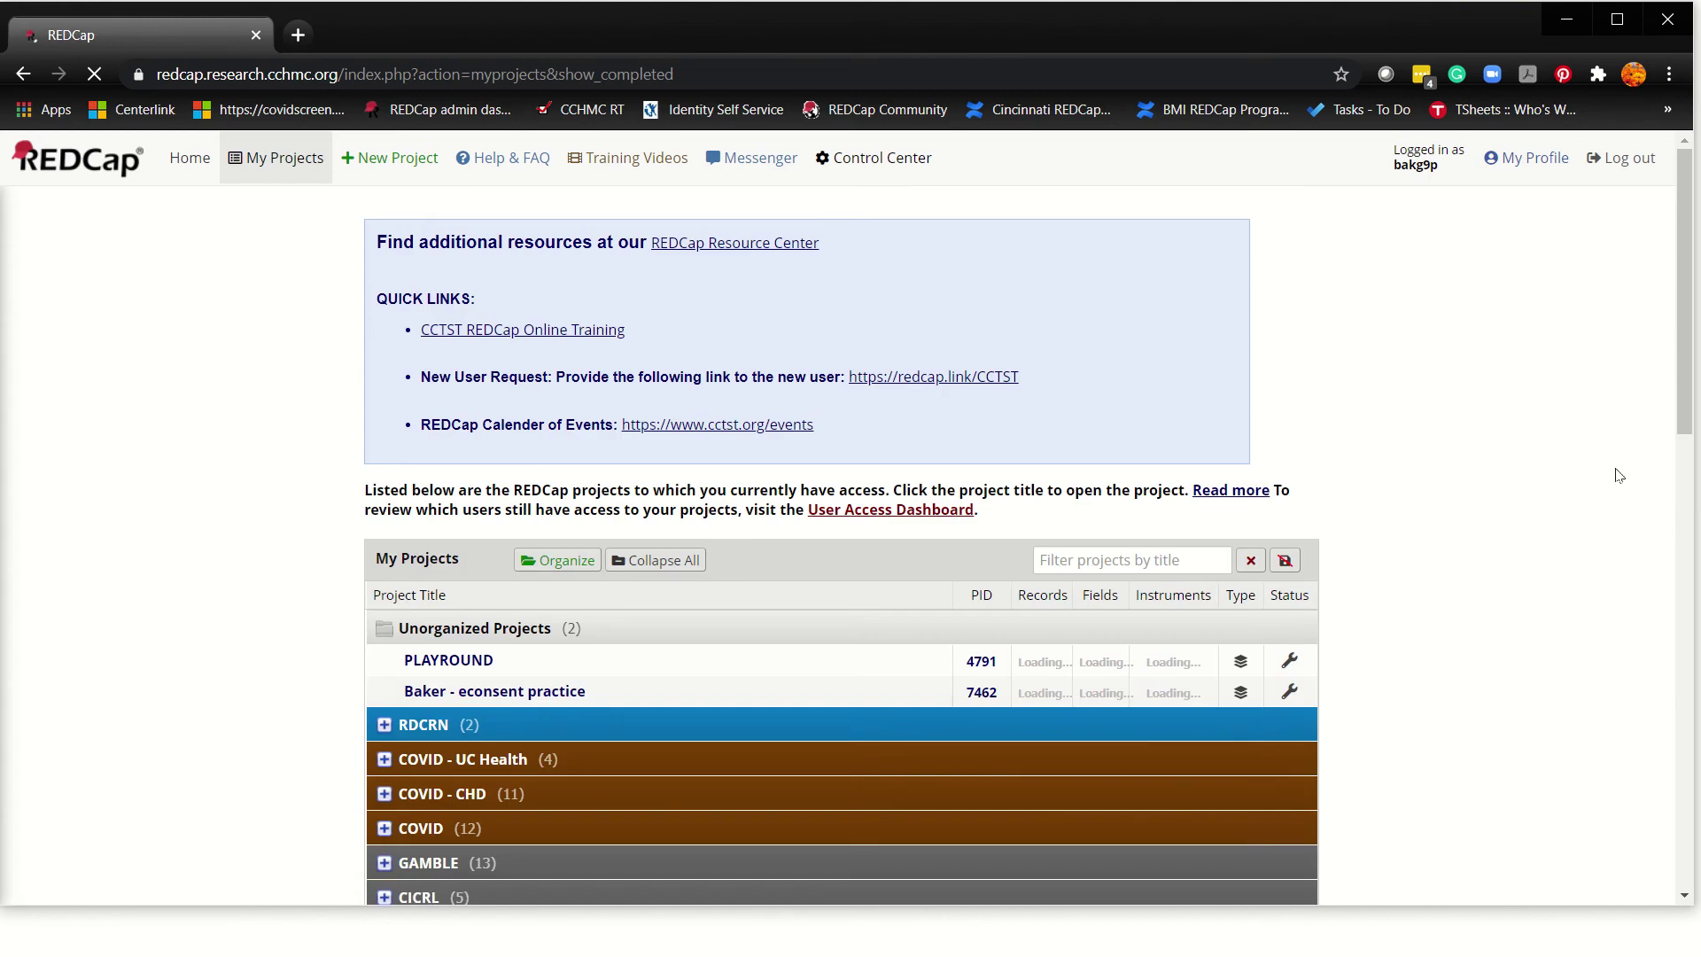
scroll(1557, 585, "down", 7)
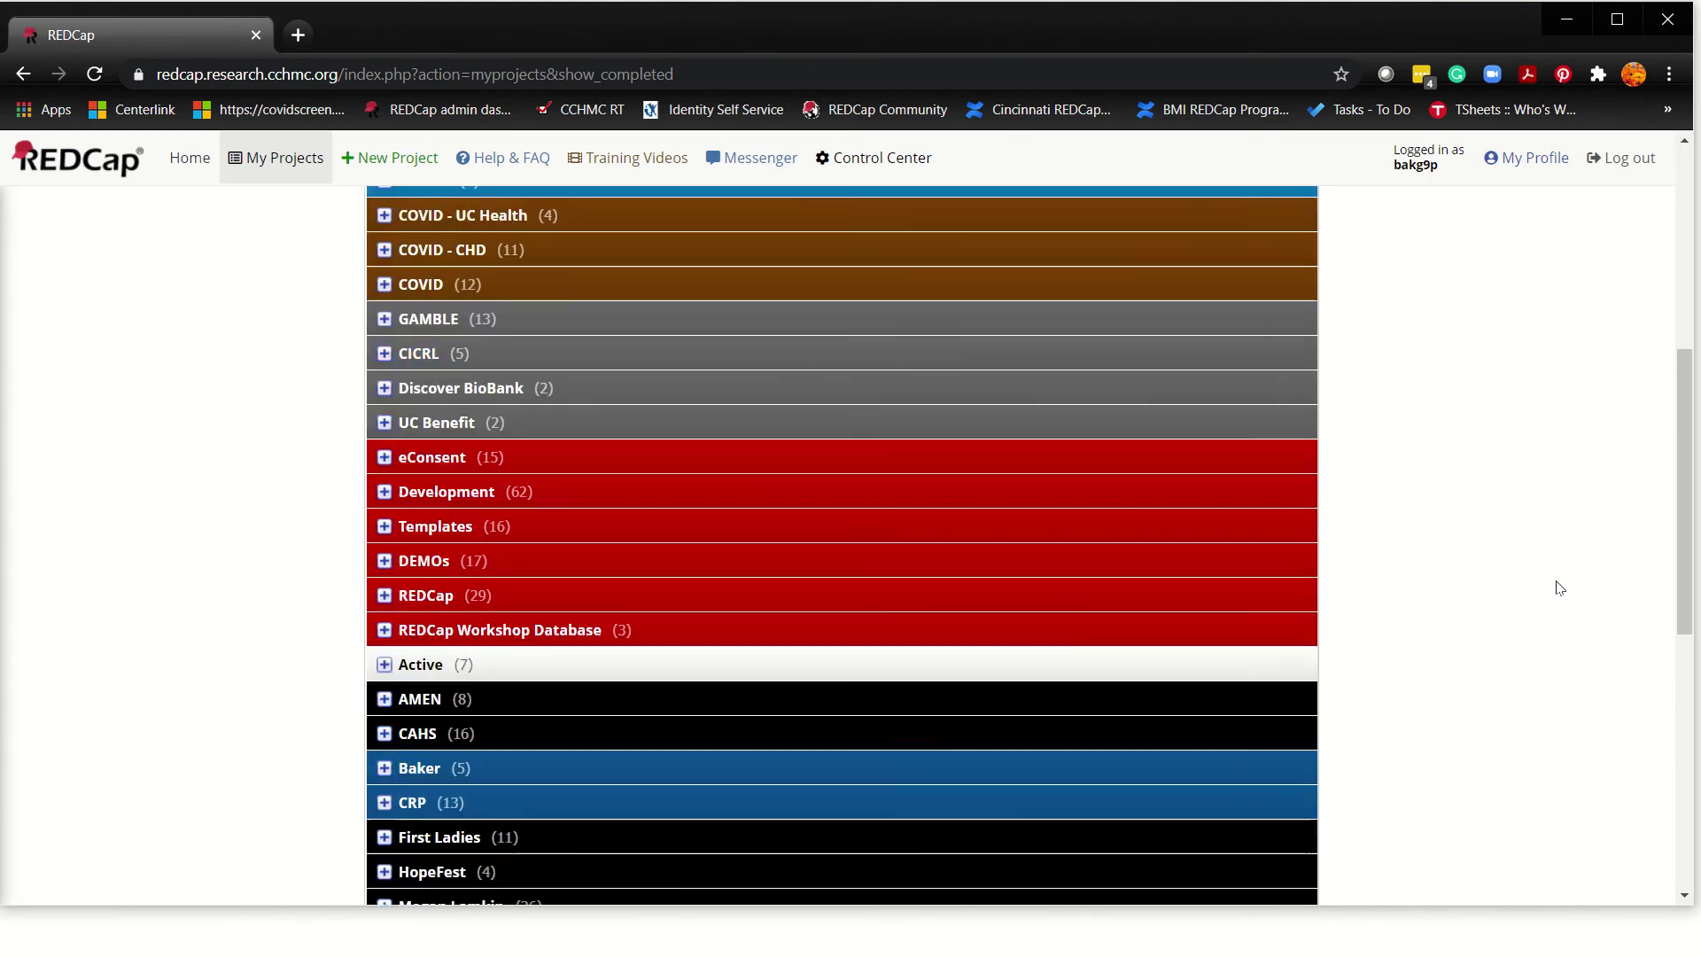
scroll(1549, 608, "up", 7)
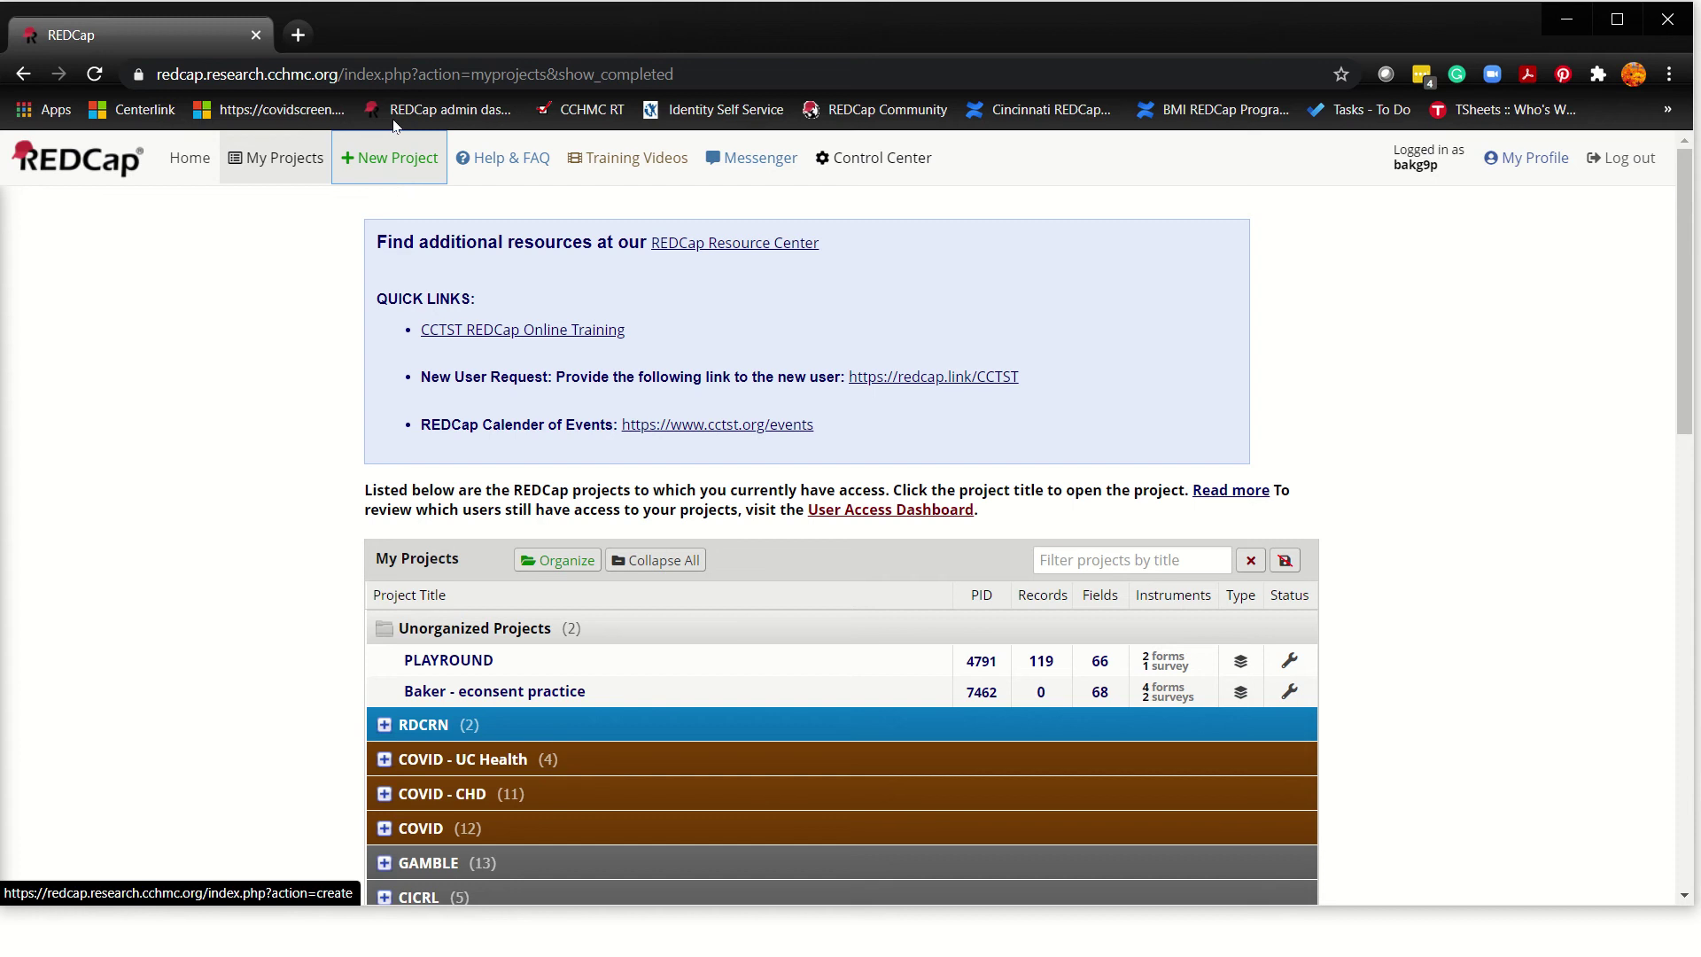
Step: Open Help & FAQ, scroll its sections, then return to the General questions at the top
left_click(508, 166)
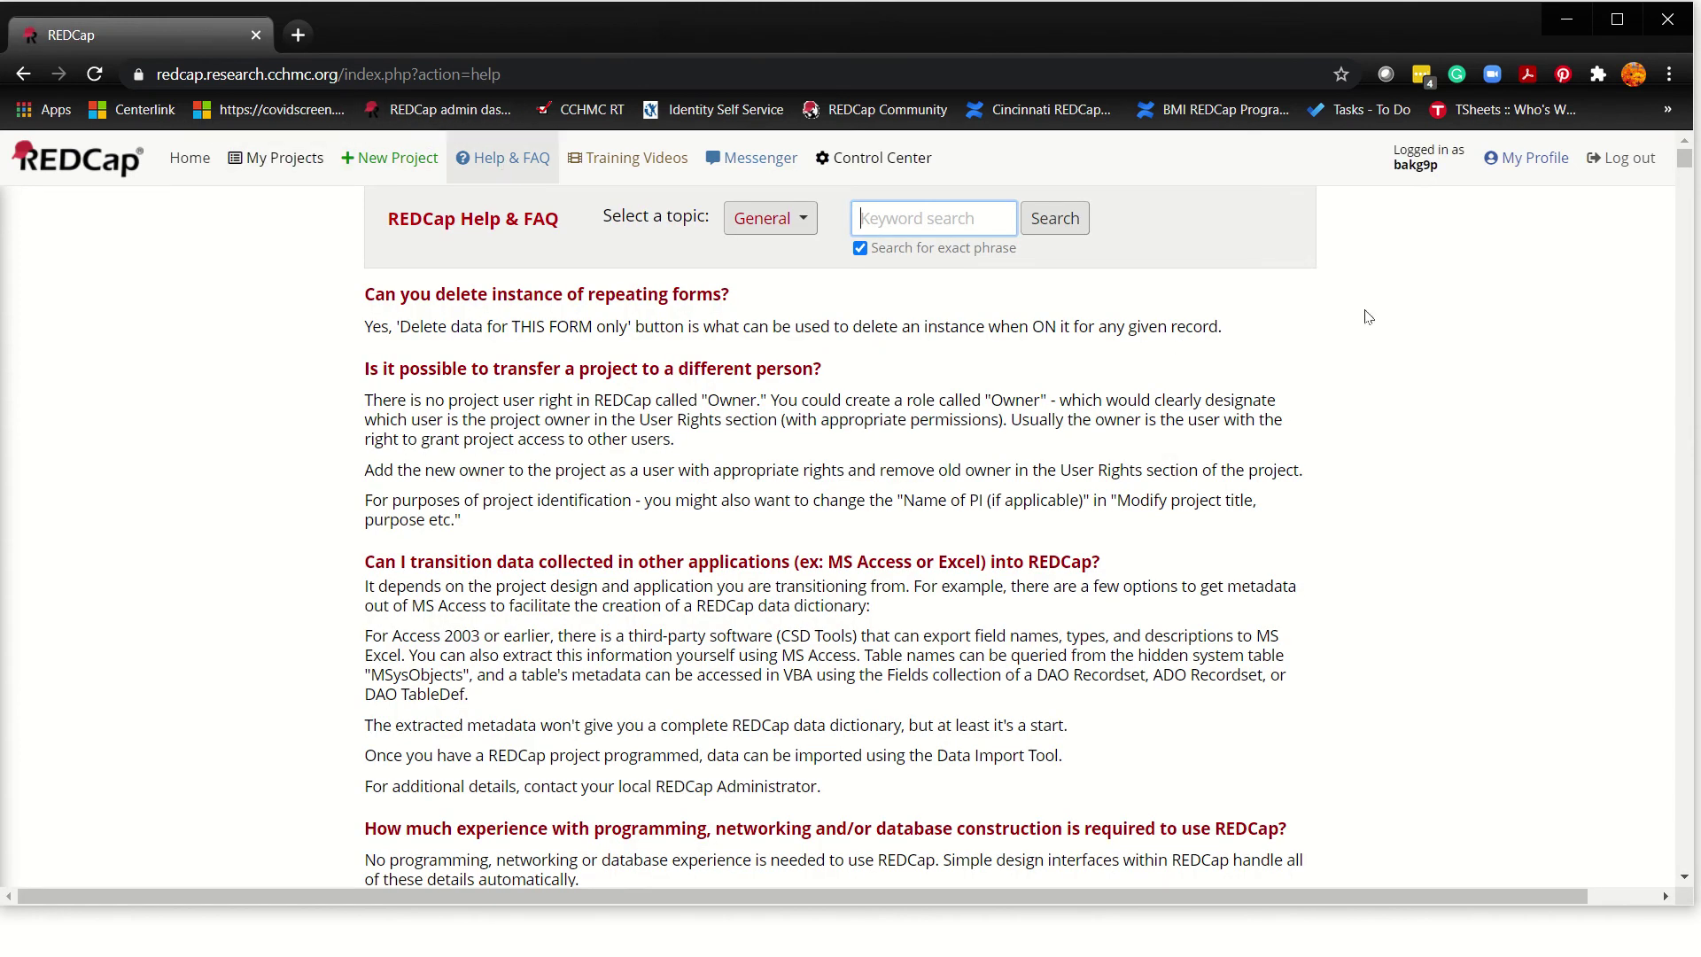
scroll(1393, 348, "down", 10)
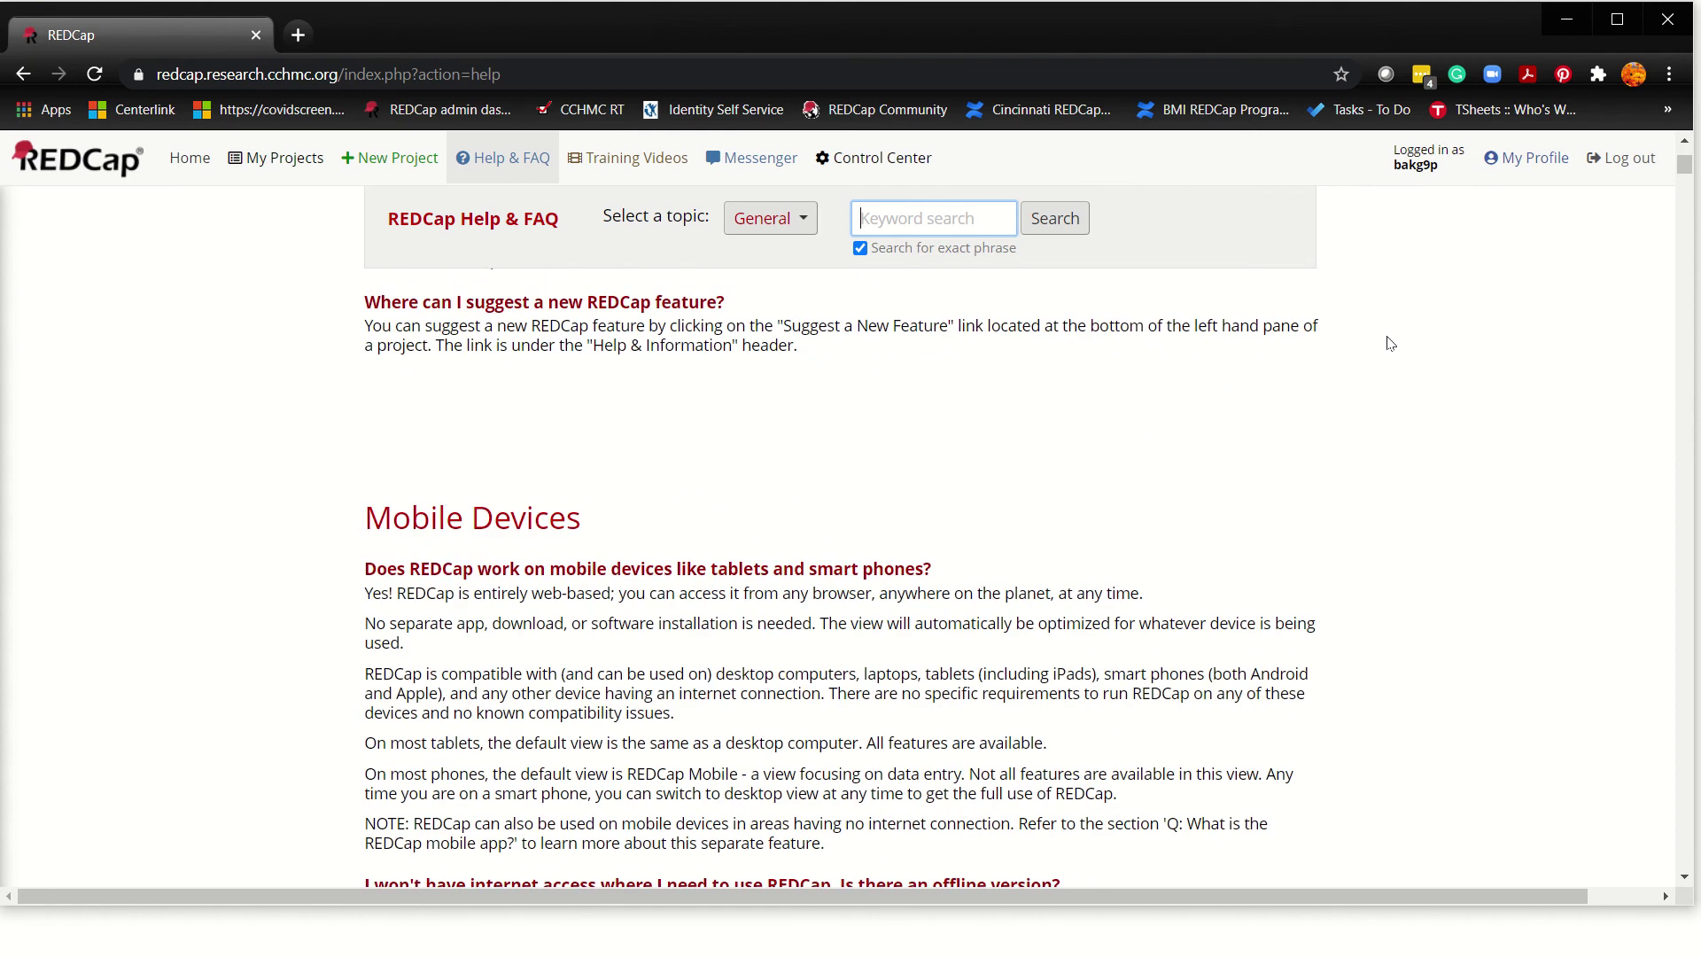
scroll(1391, 346, "down", 15)
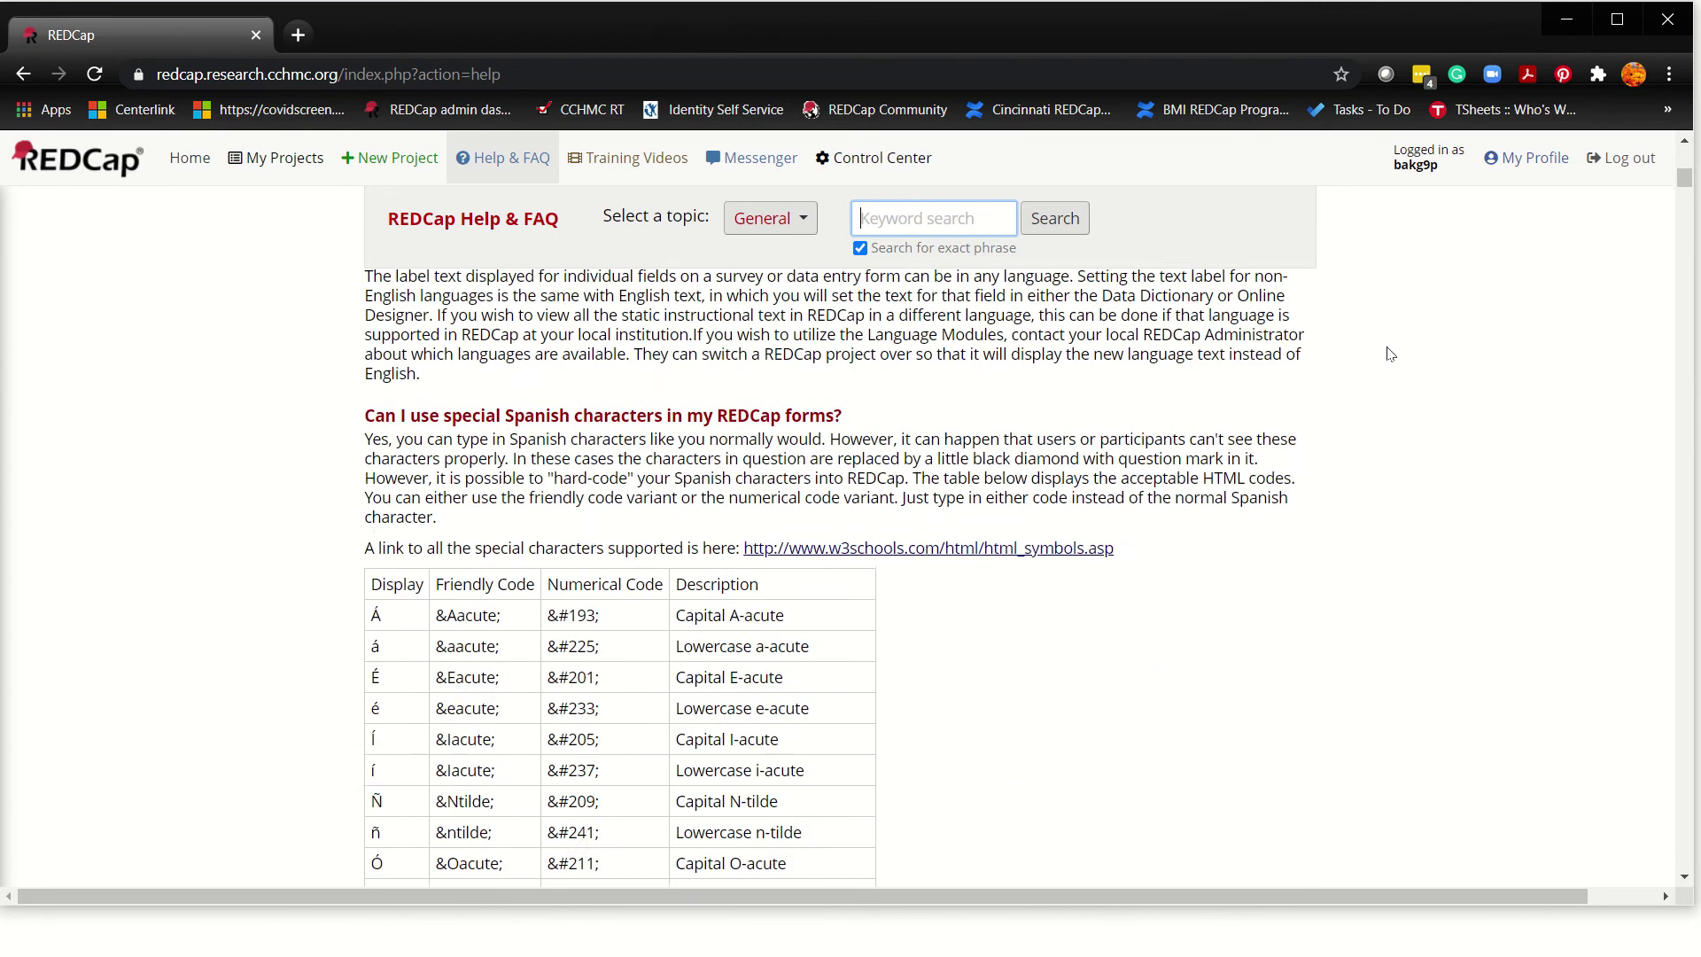
scroll(1389, 350, "down", 9)
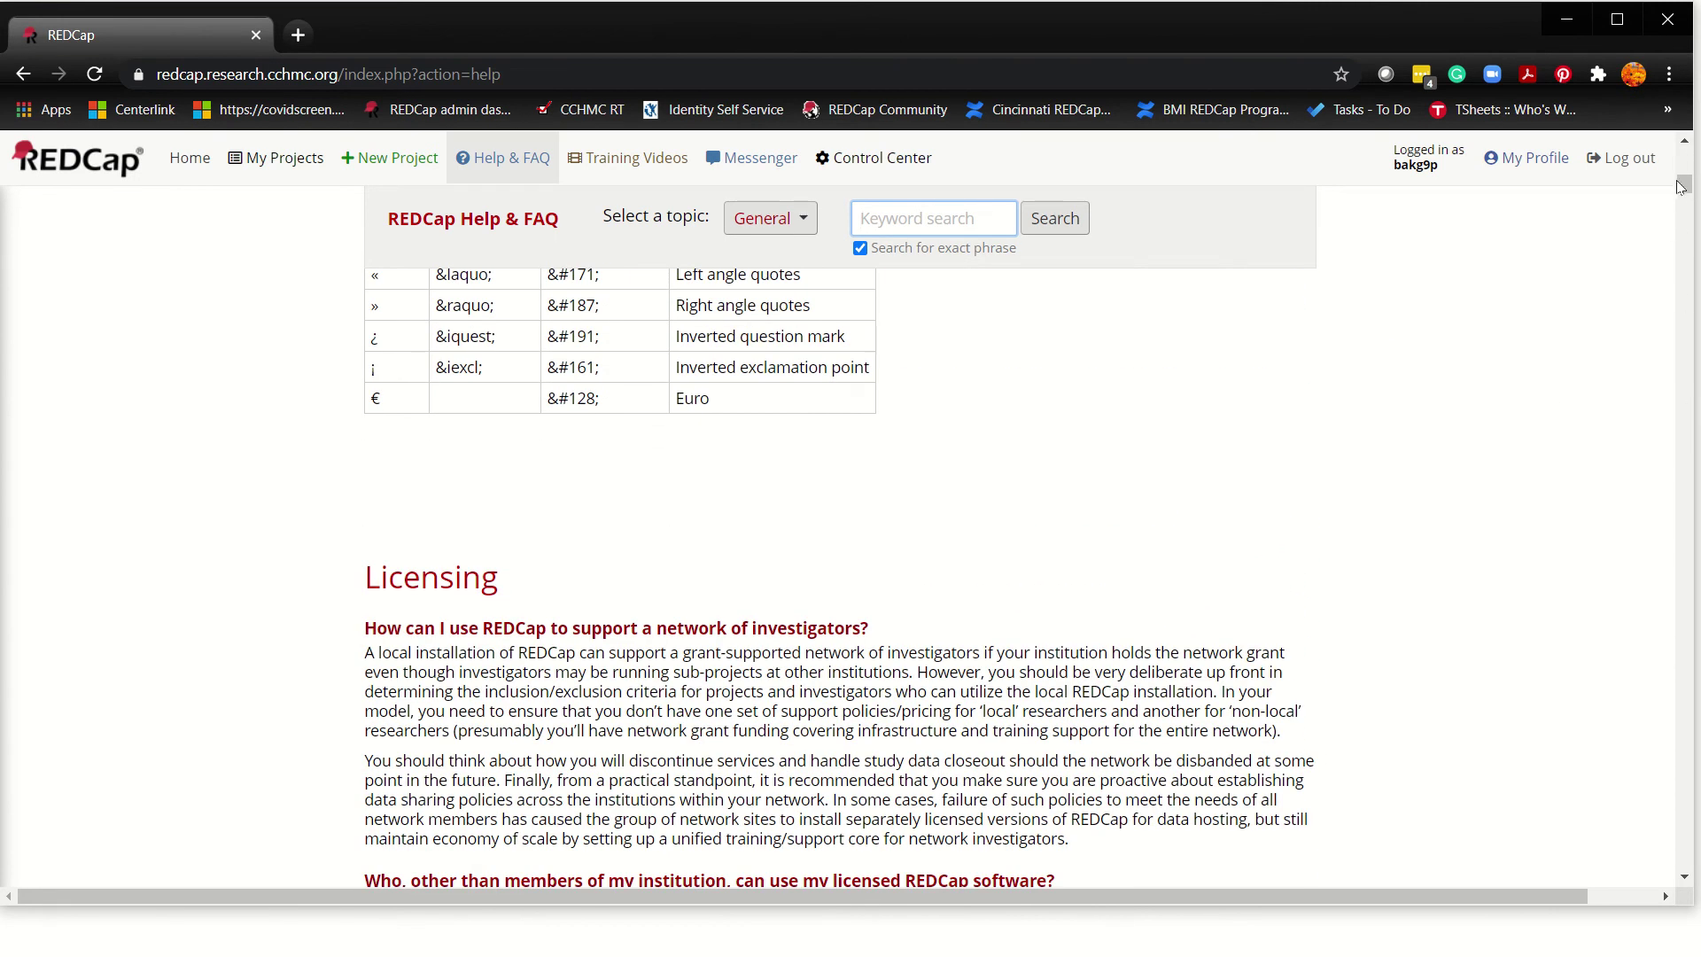
left_click_drag(1681, 186, 1681, 152)
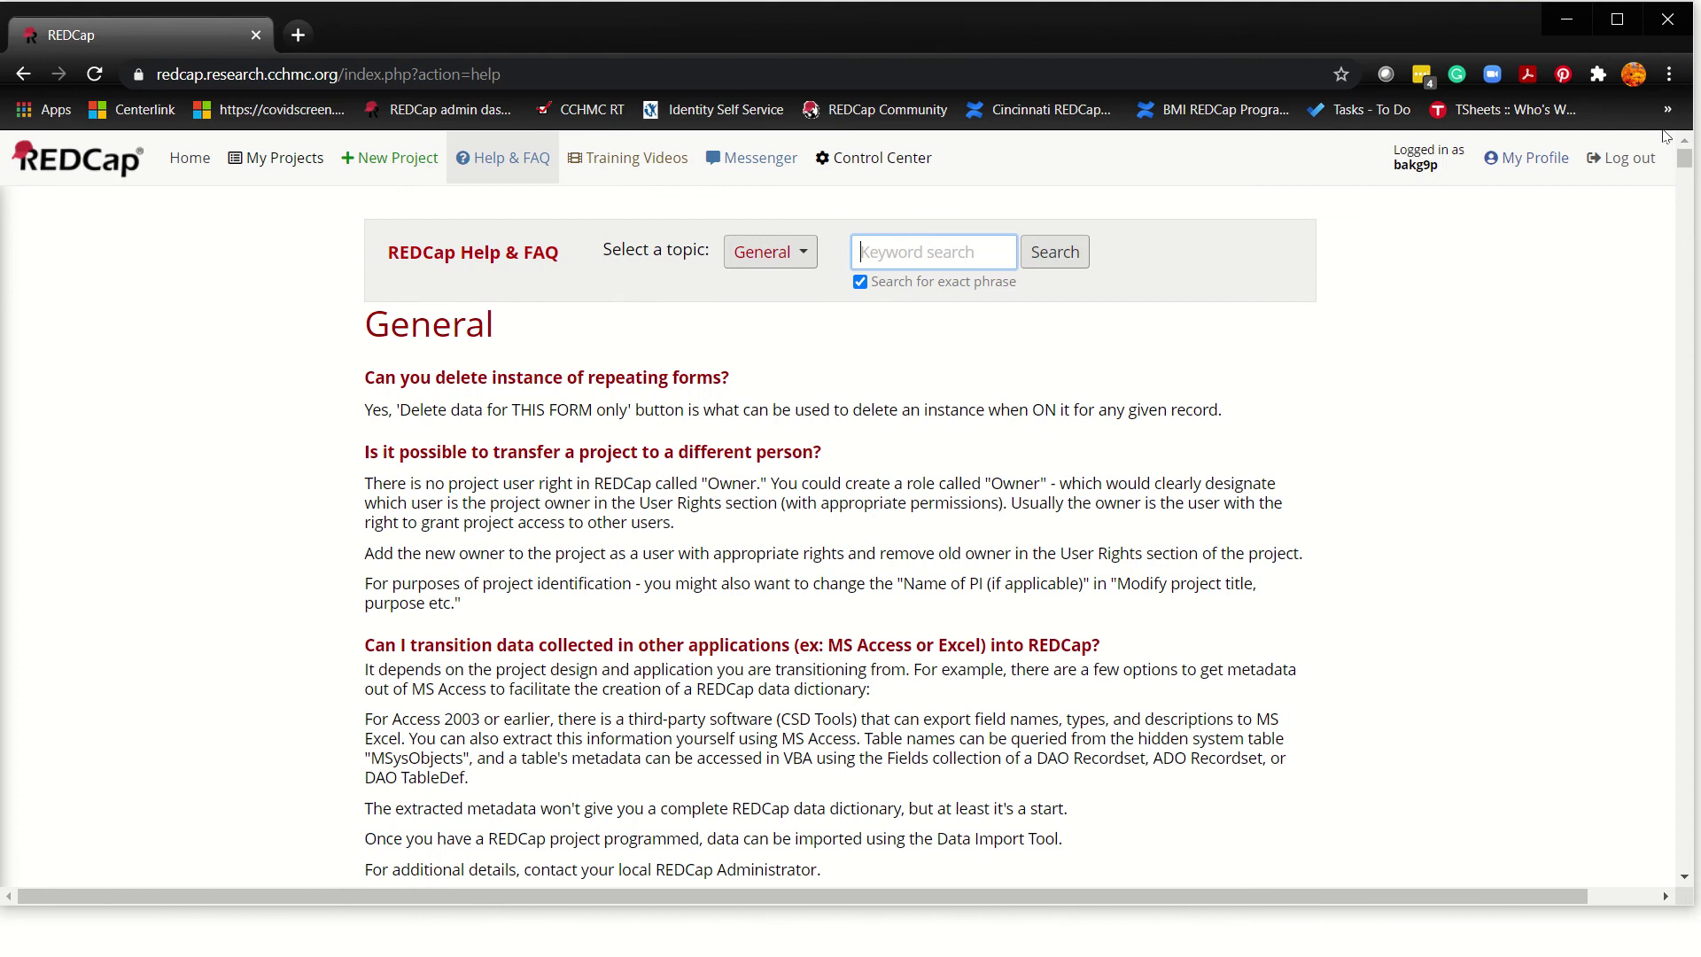
Step: Open Training Videos and browse the Just Getting Started and Building a Project videos
left_click(636, 168)
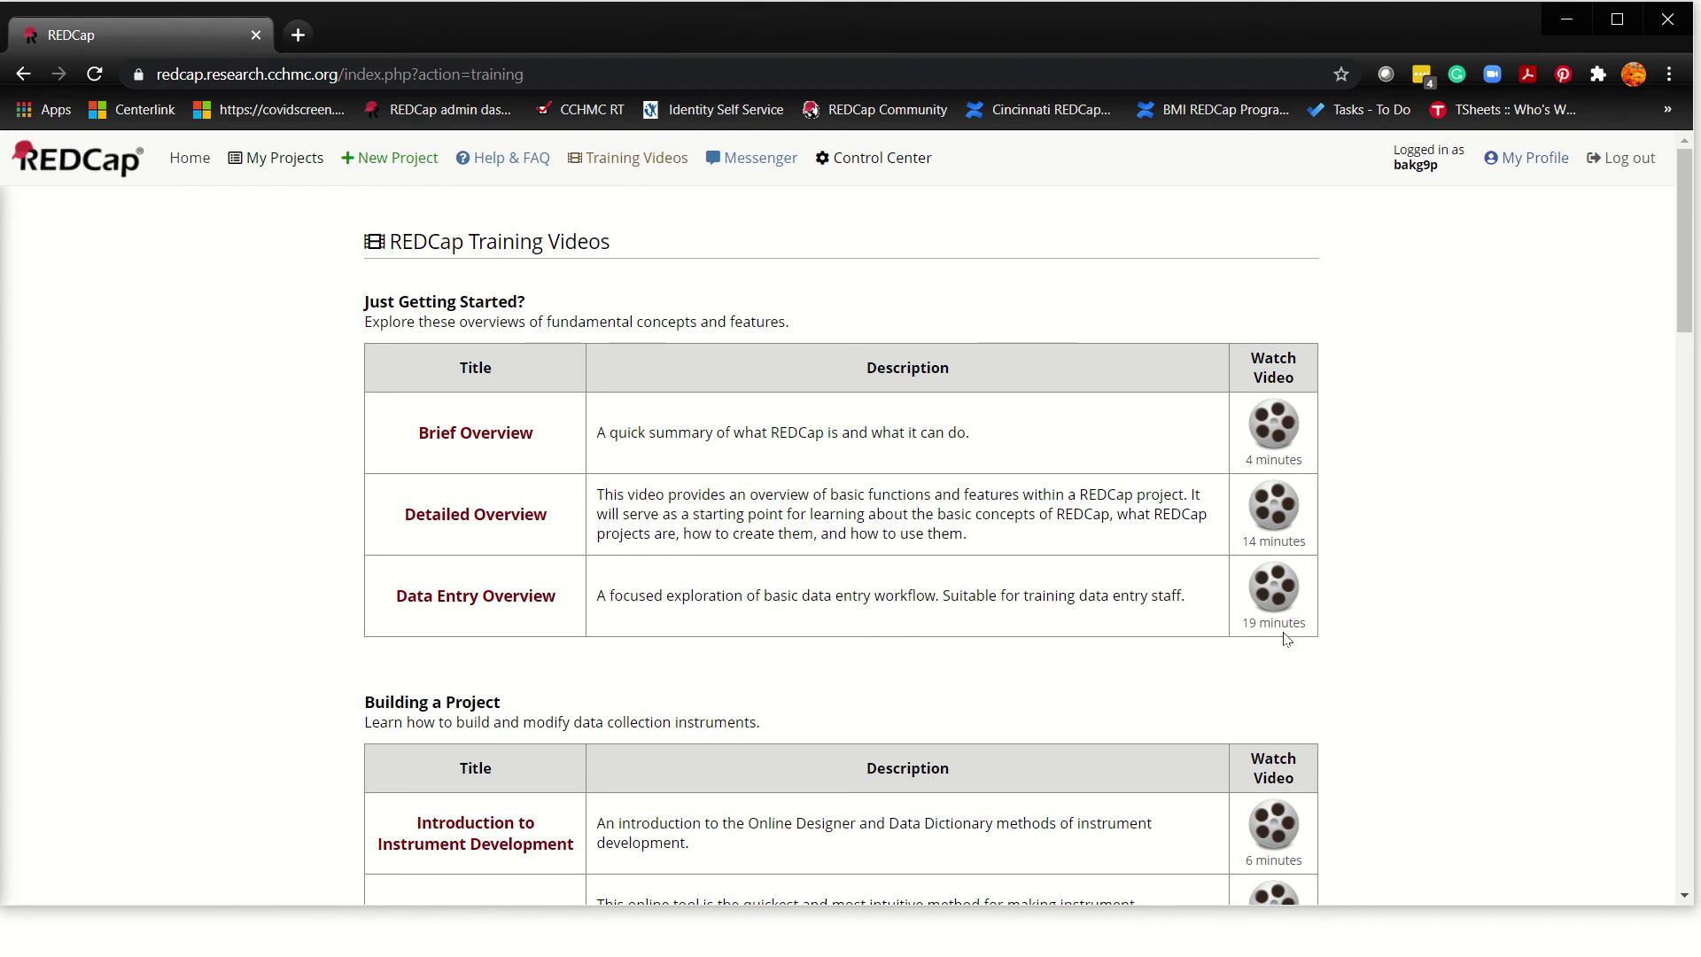
scroll(1390, 691, "down", 3)
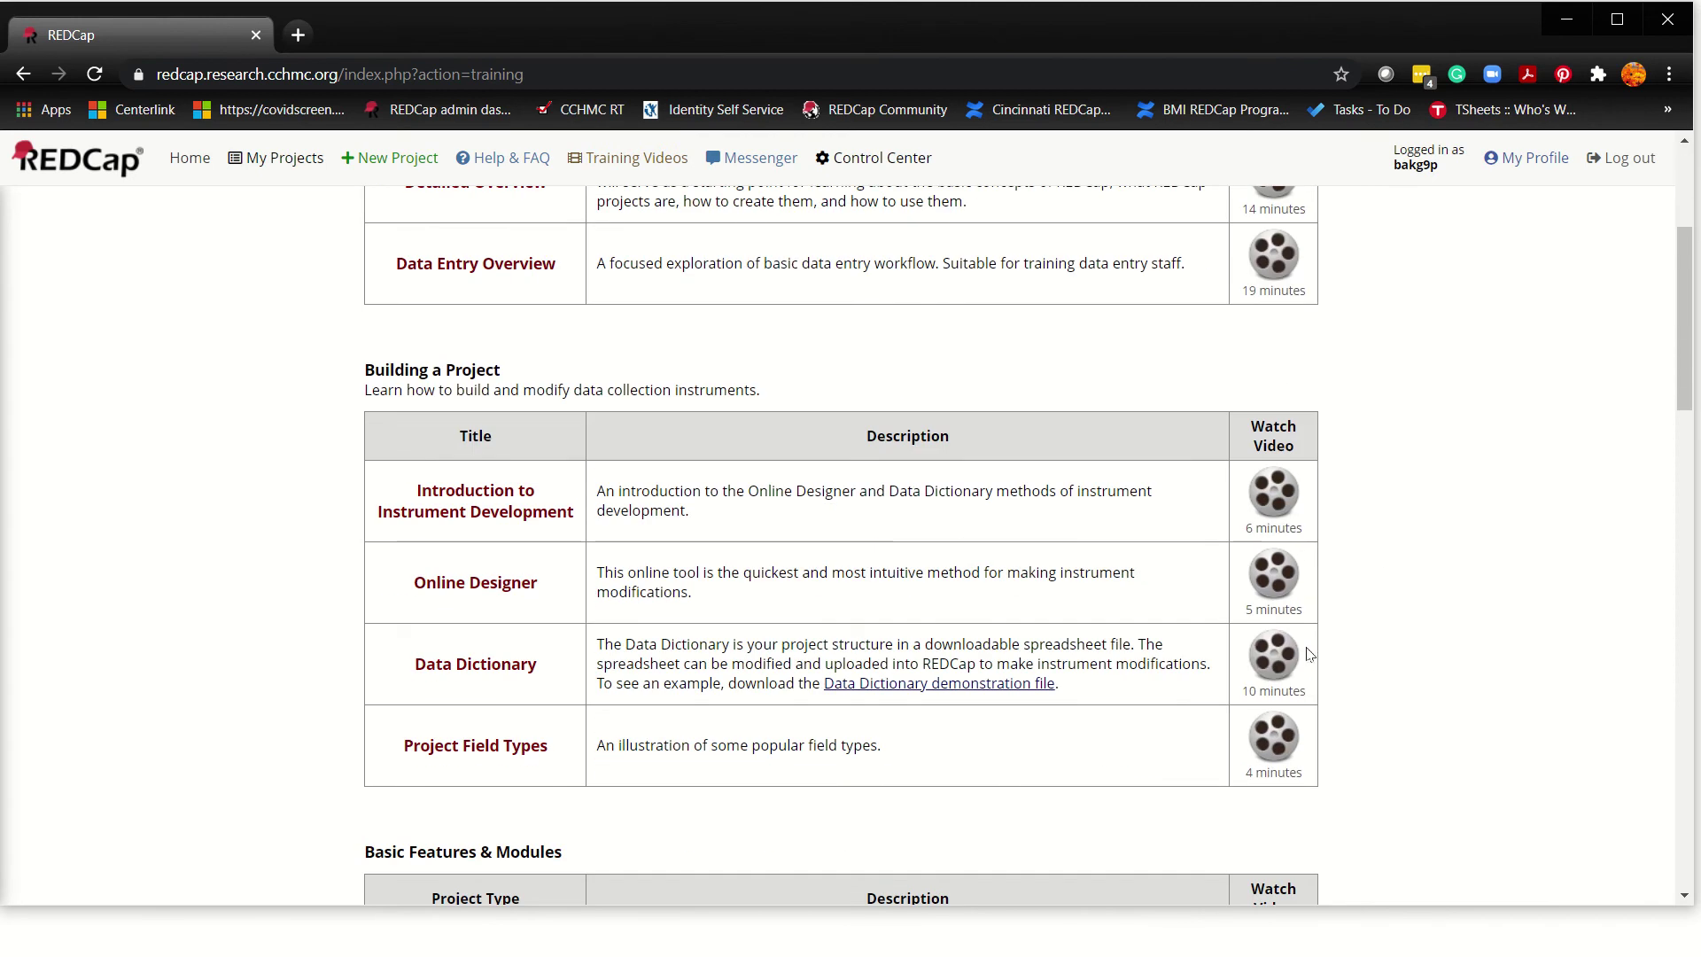
scroll(1344, 758, "down", 4)
scroll(1435, 607, "up", 7)
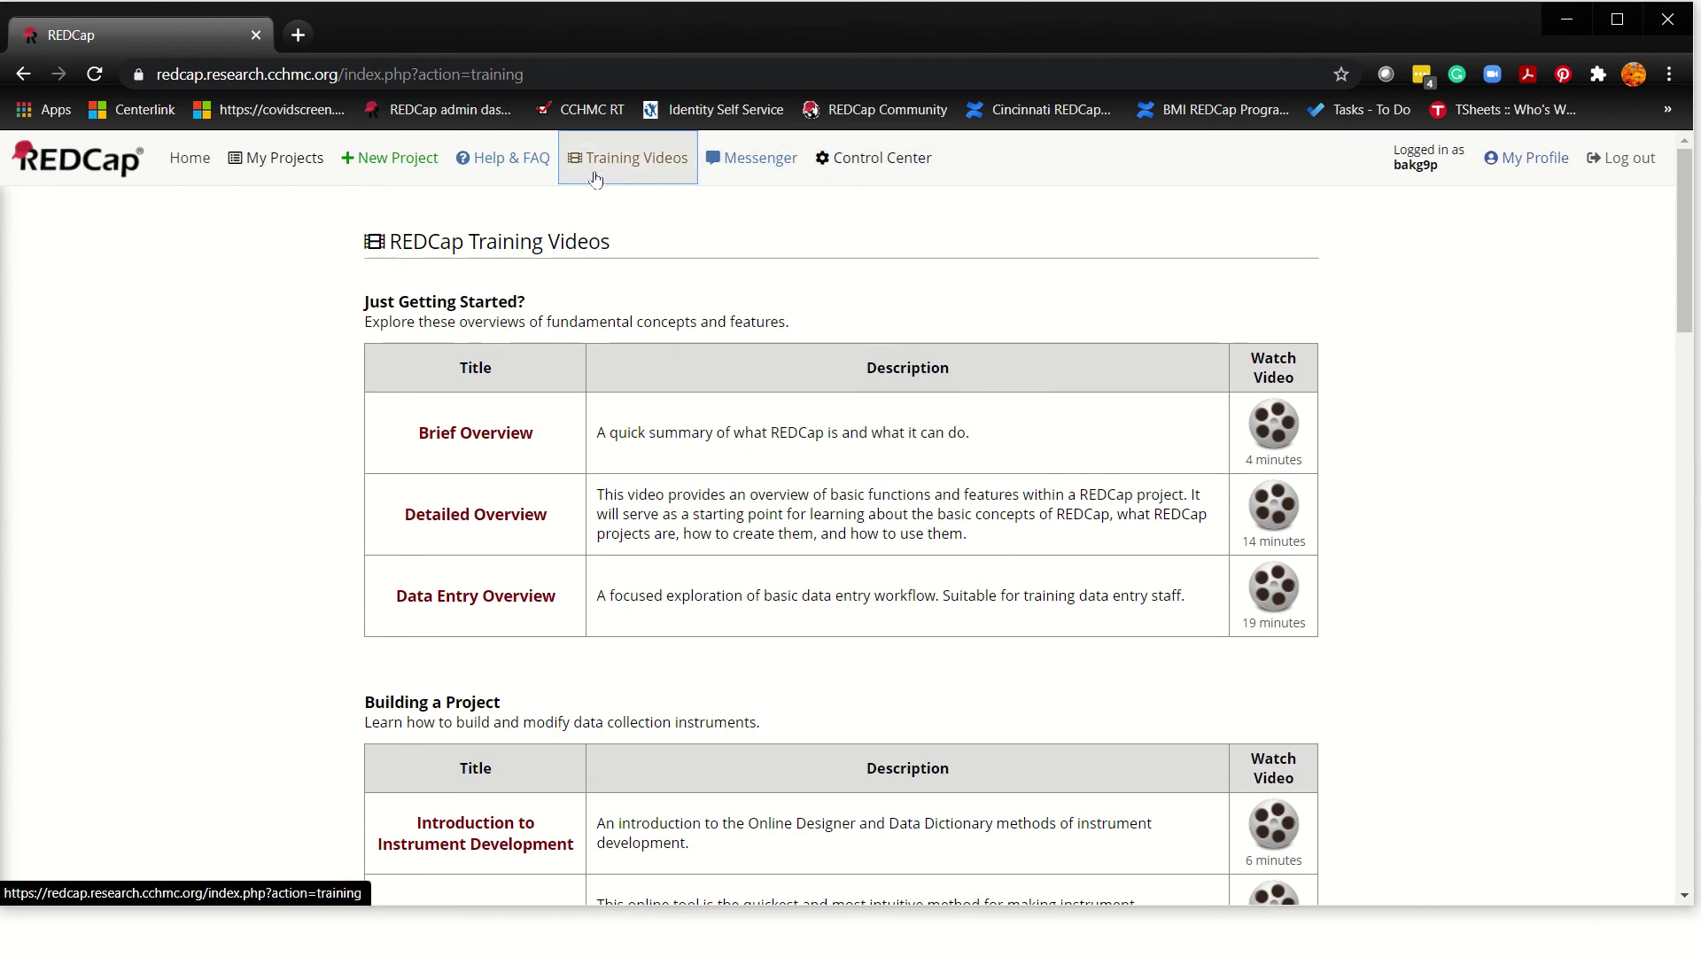
left_click(754, 169)
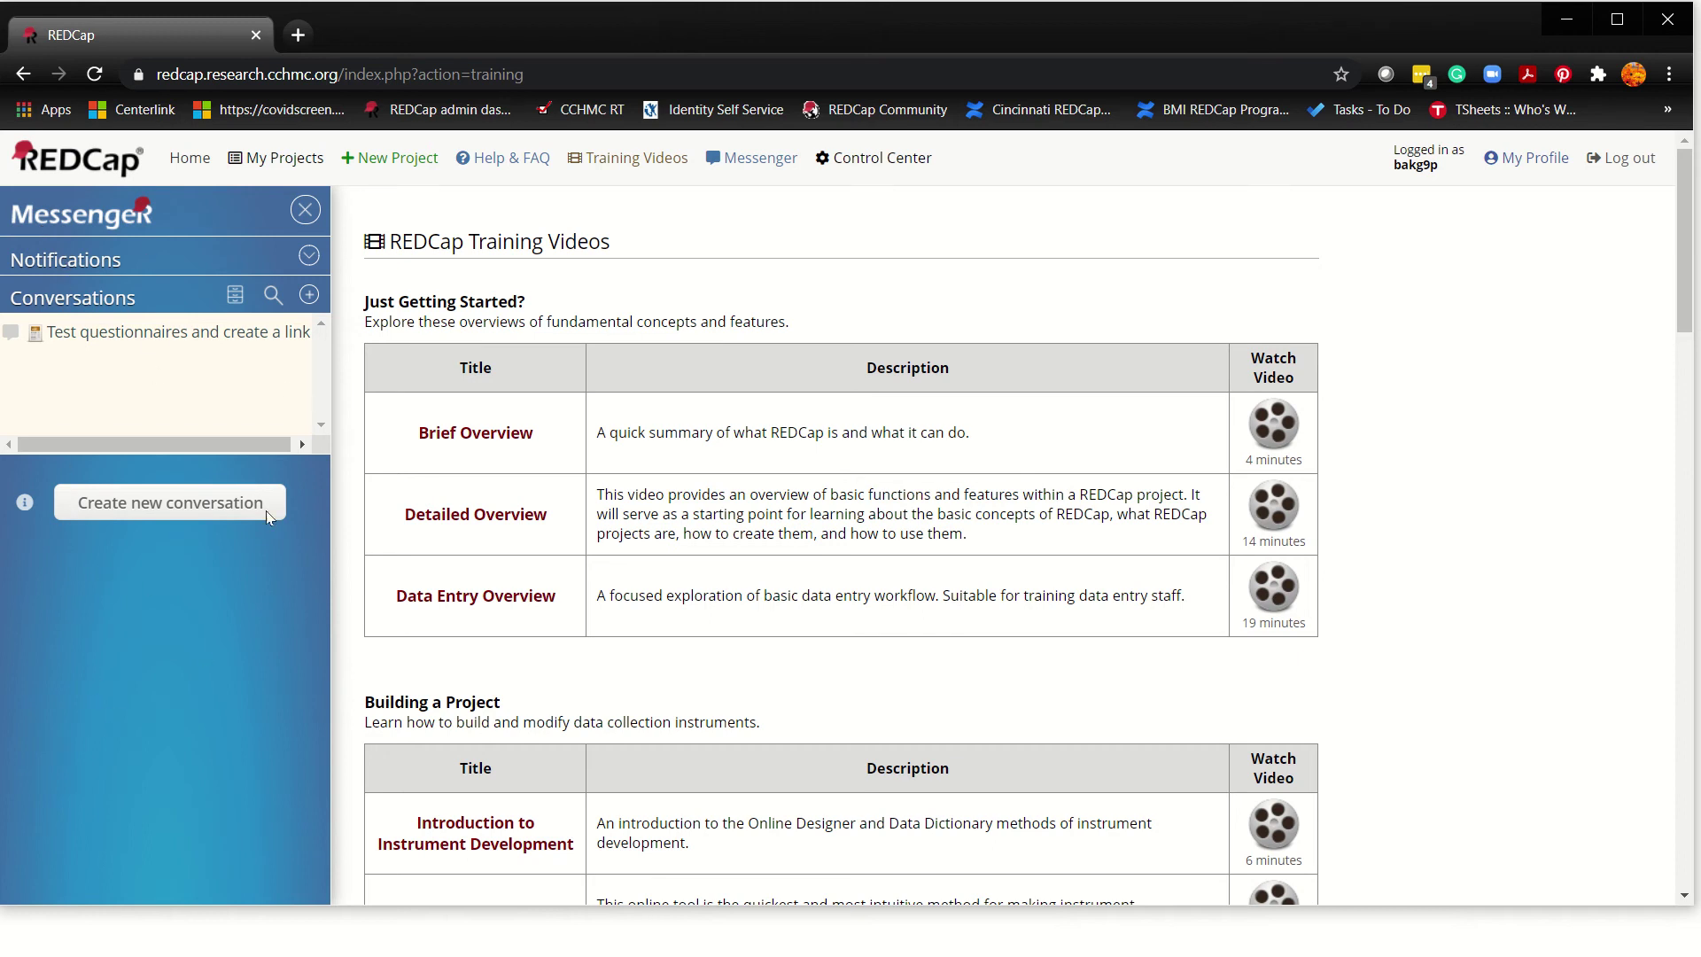
left_click(311, 258)
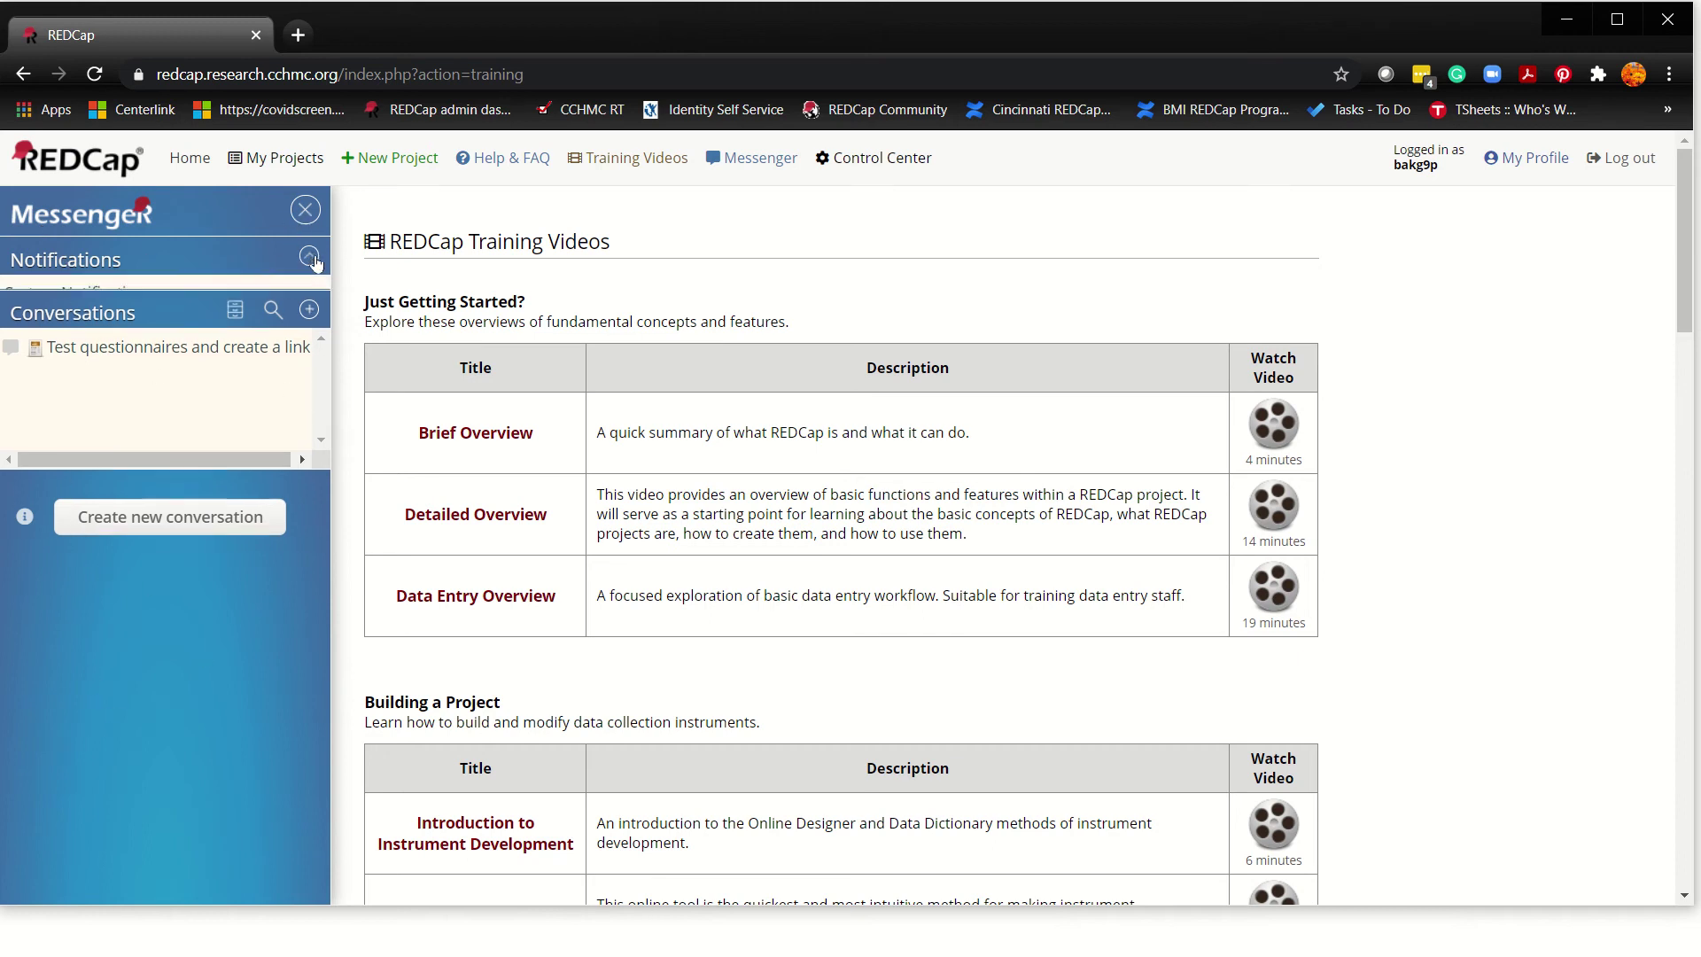
left_click(310, 256)
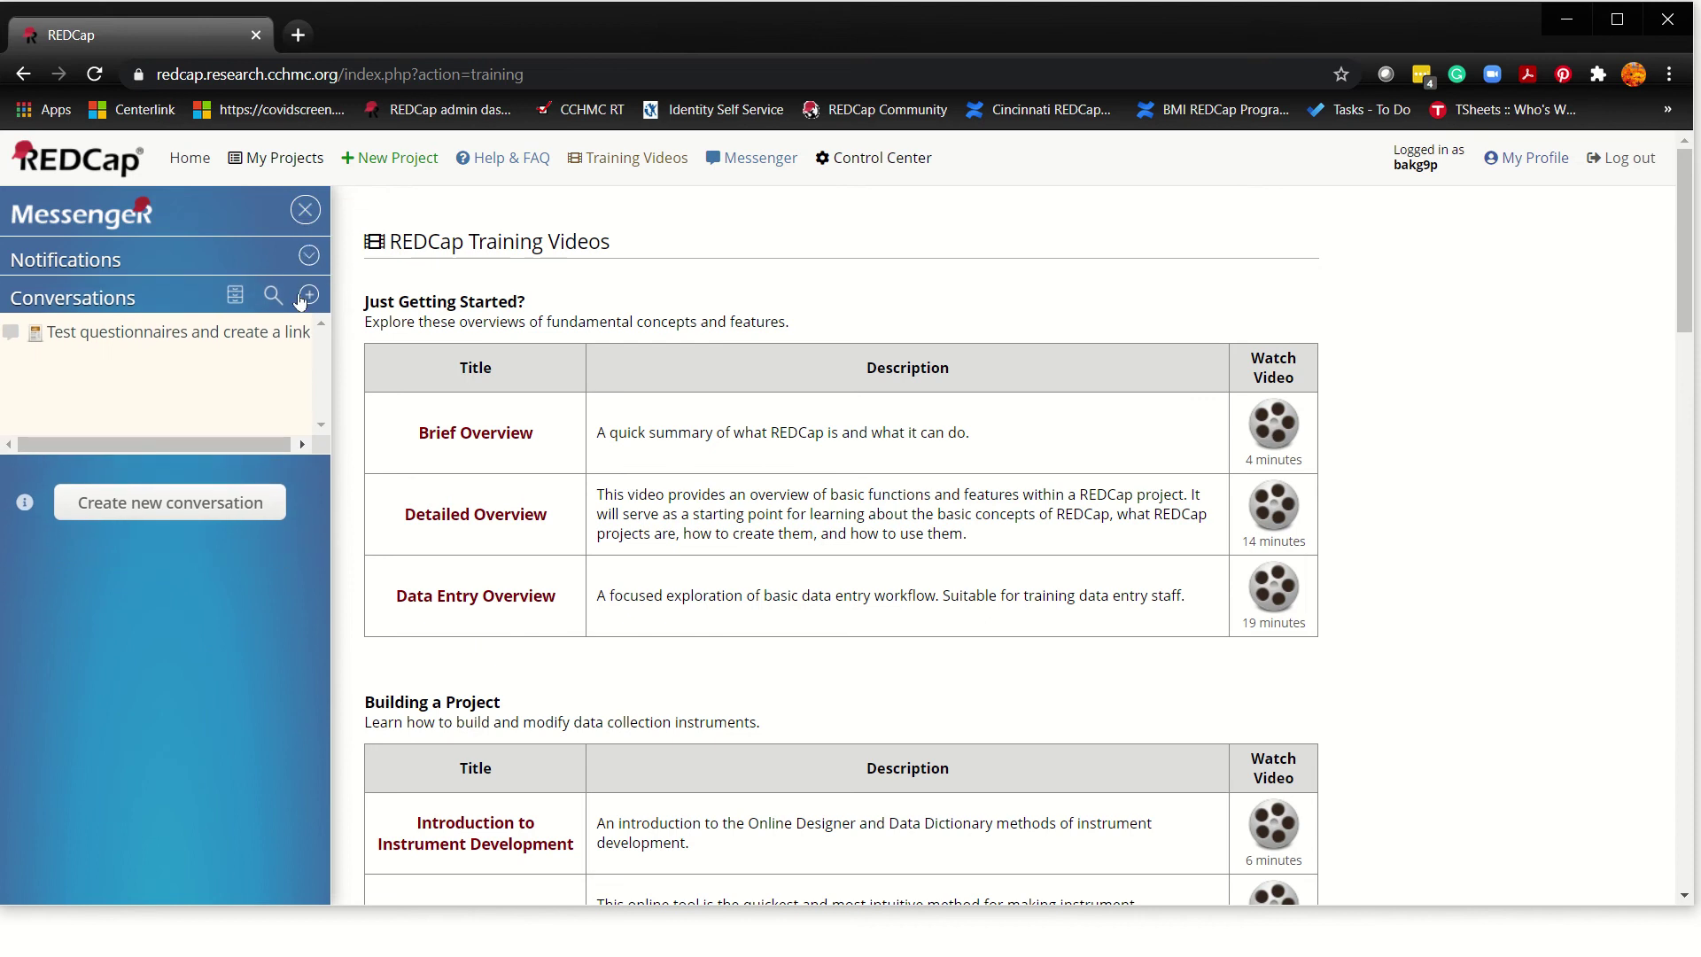
left_click(306, 213)
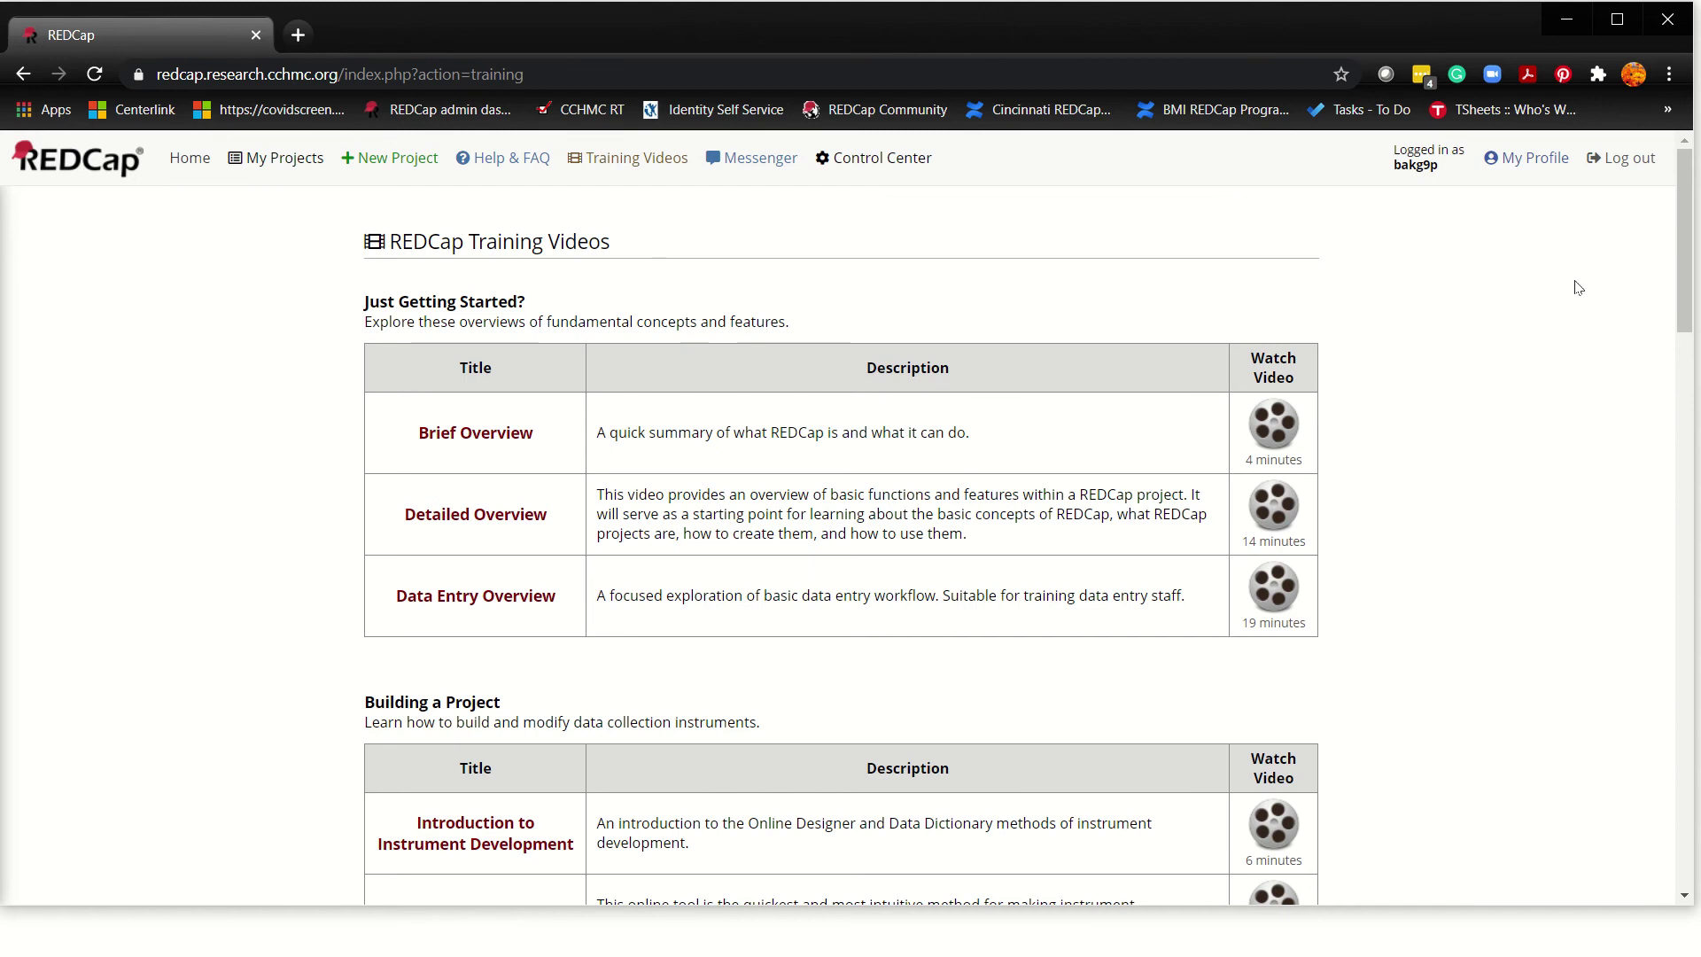
Step: Open the REDCap Resource Center link from My Projects in a new tab and view it
left_click(271, 169)
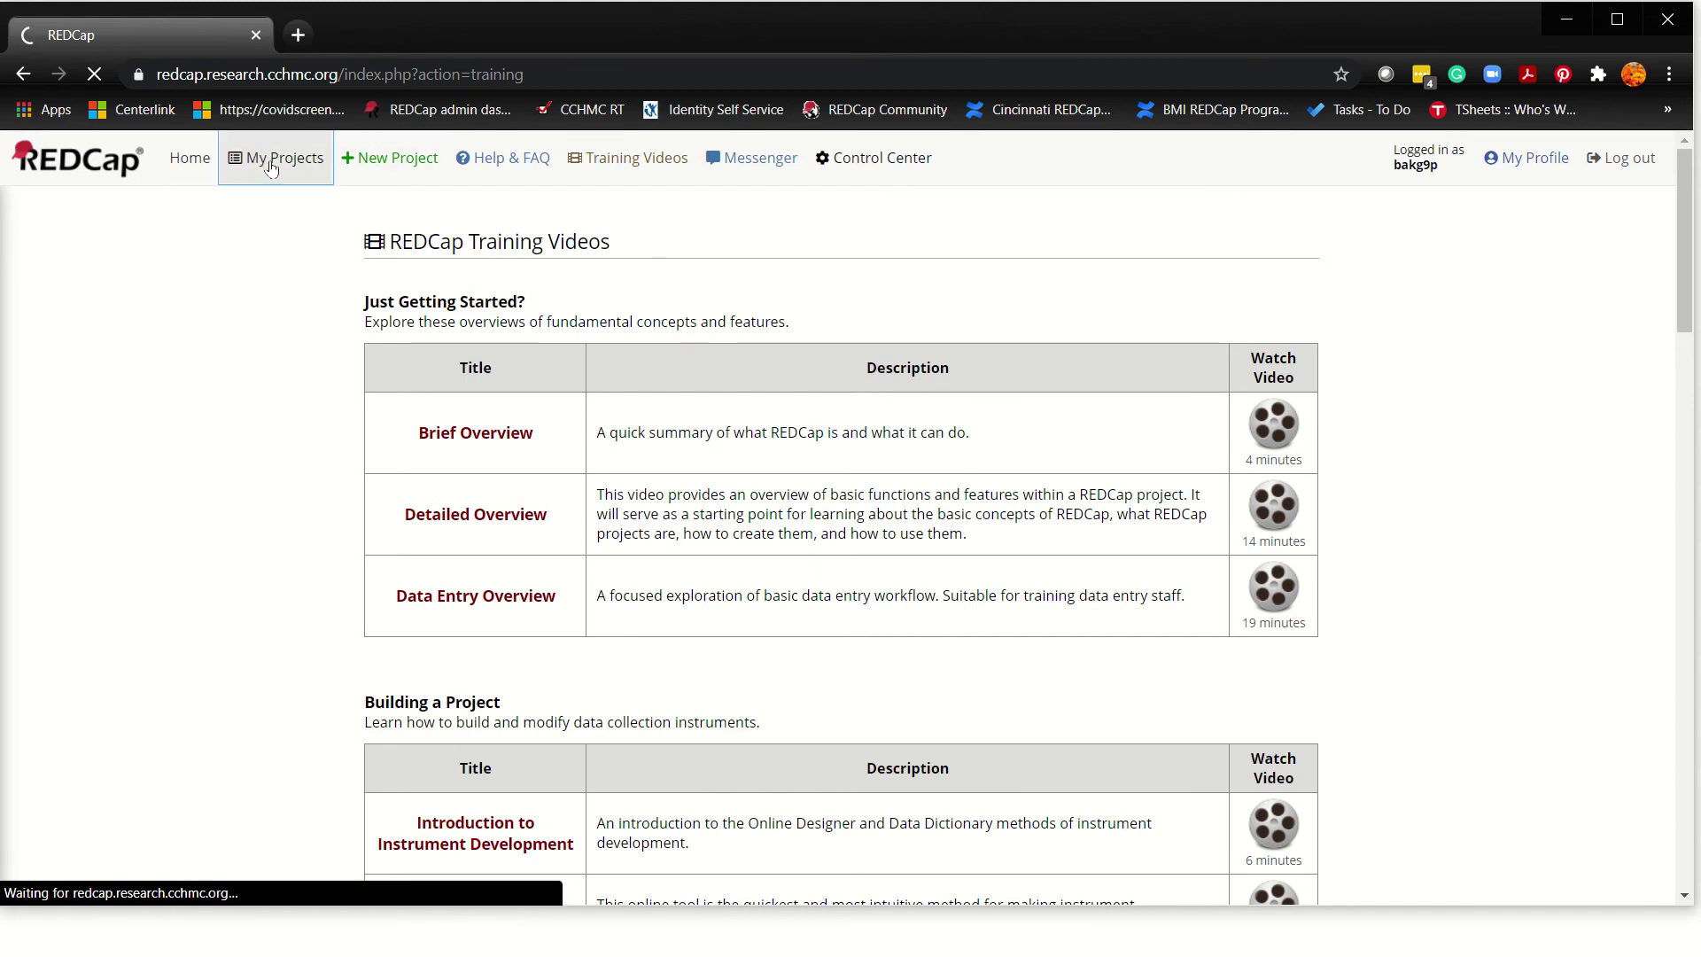
left_click(213, 159)
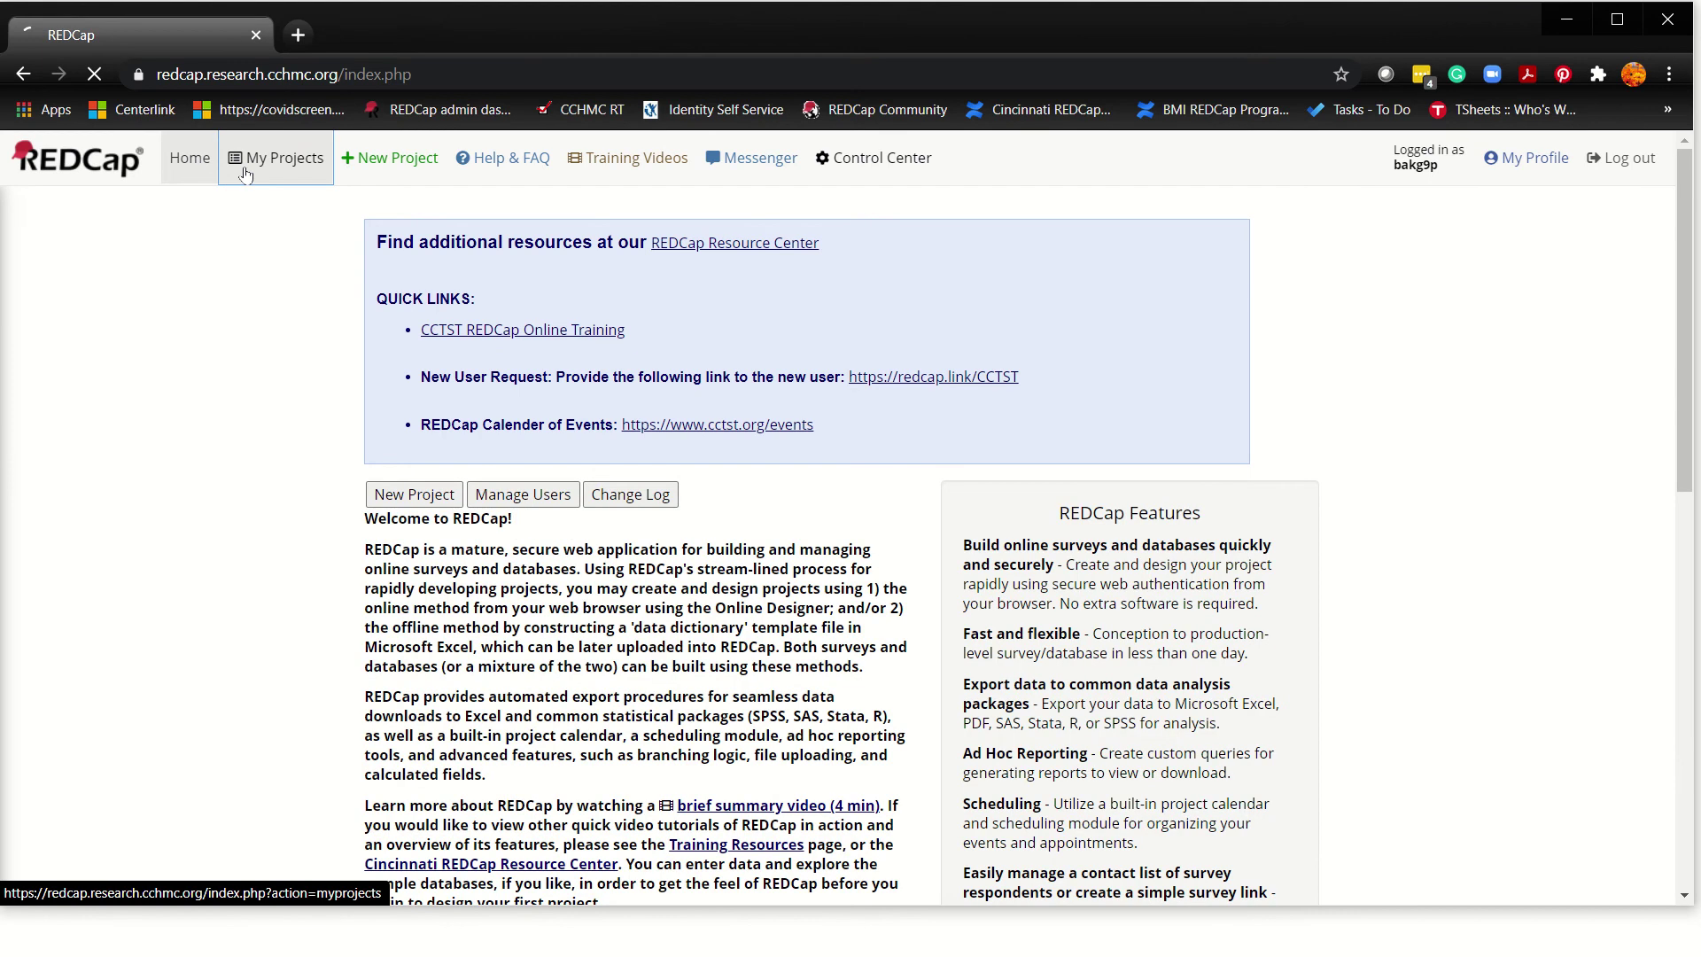
left_click(245, 175)
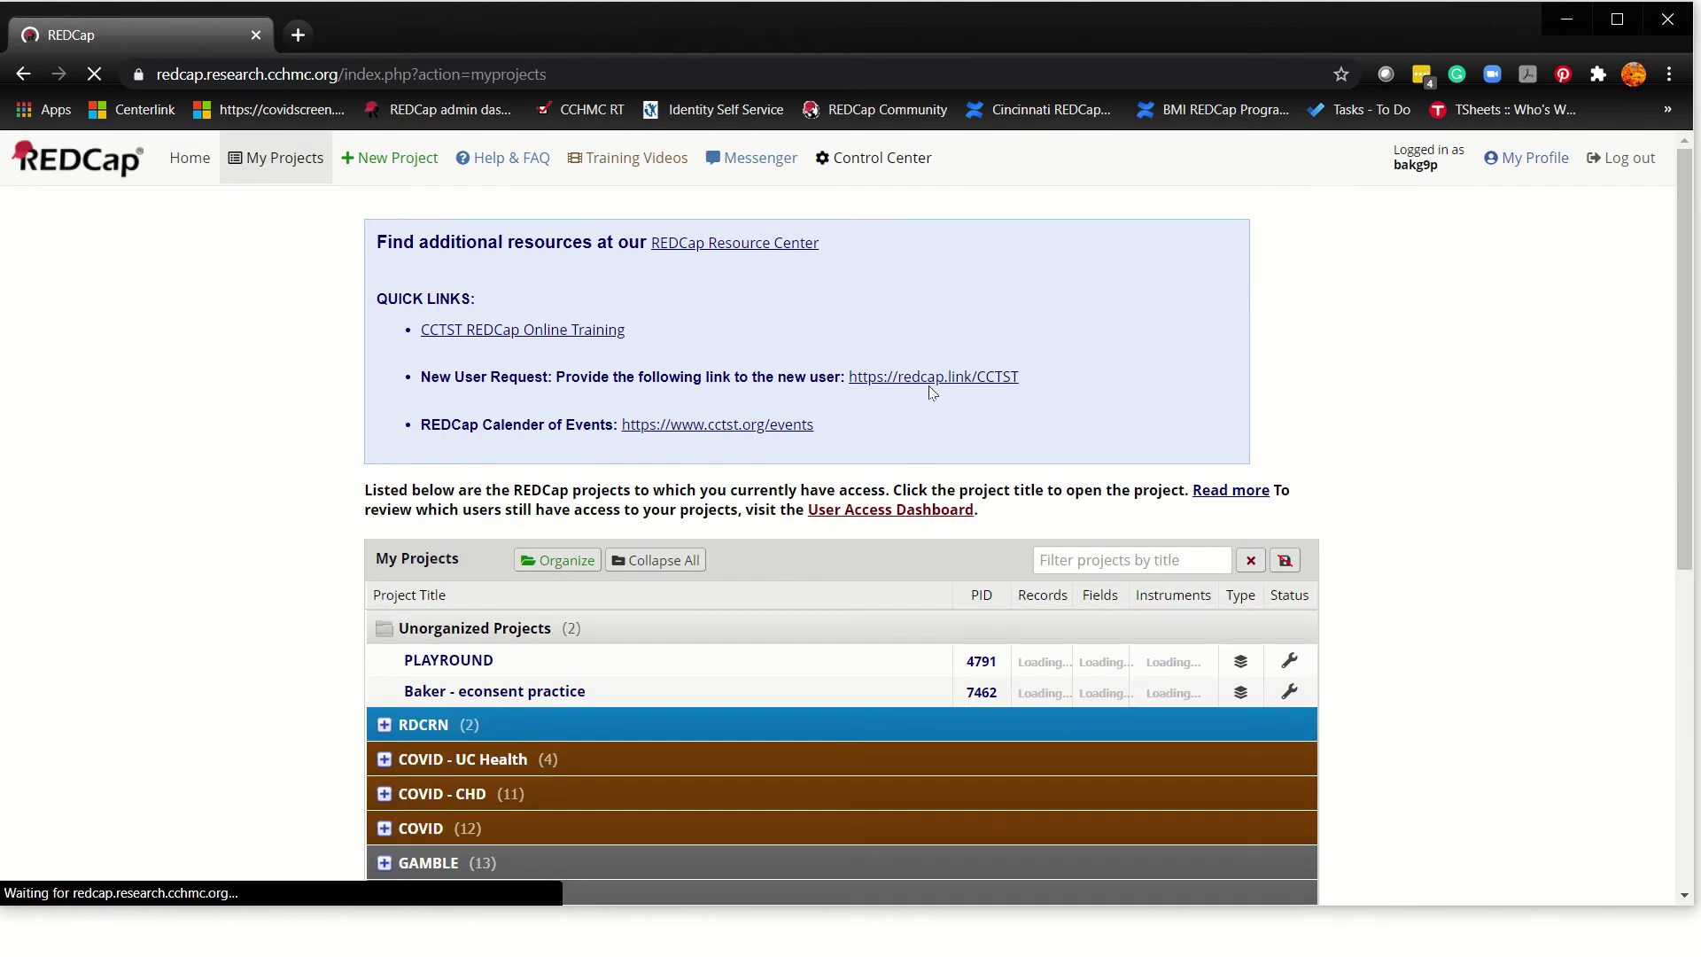
right_click(696, 254)
left_click(728, 262)
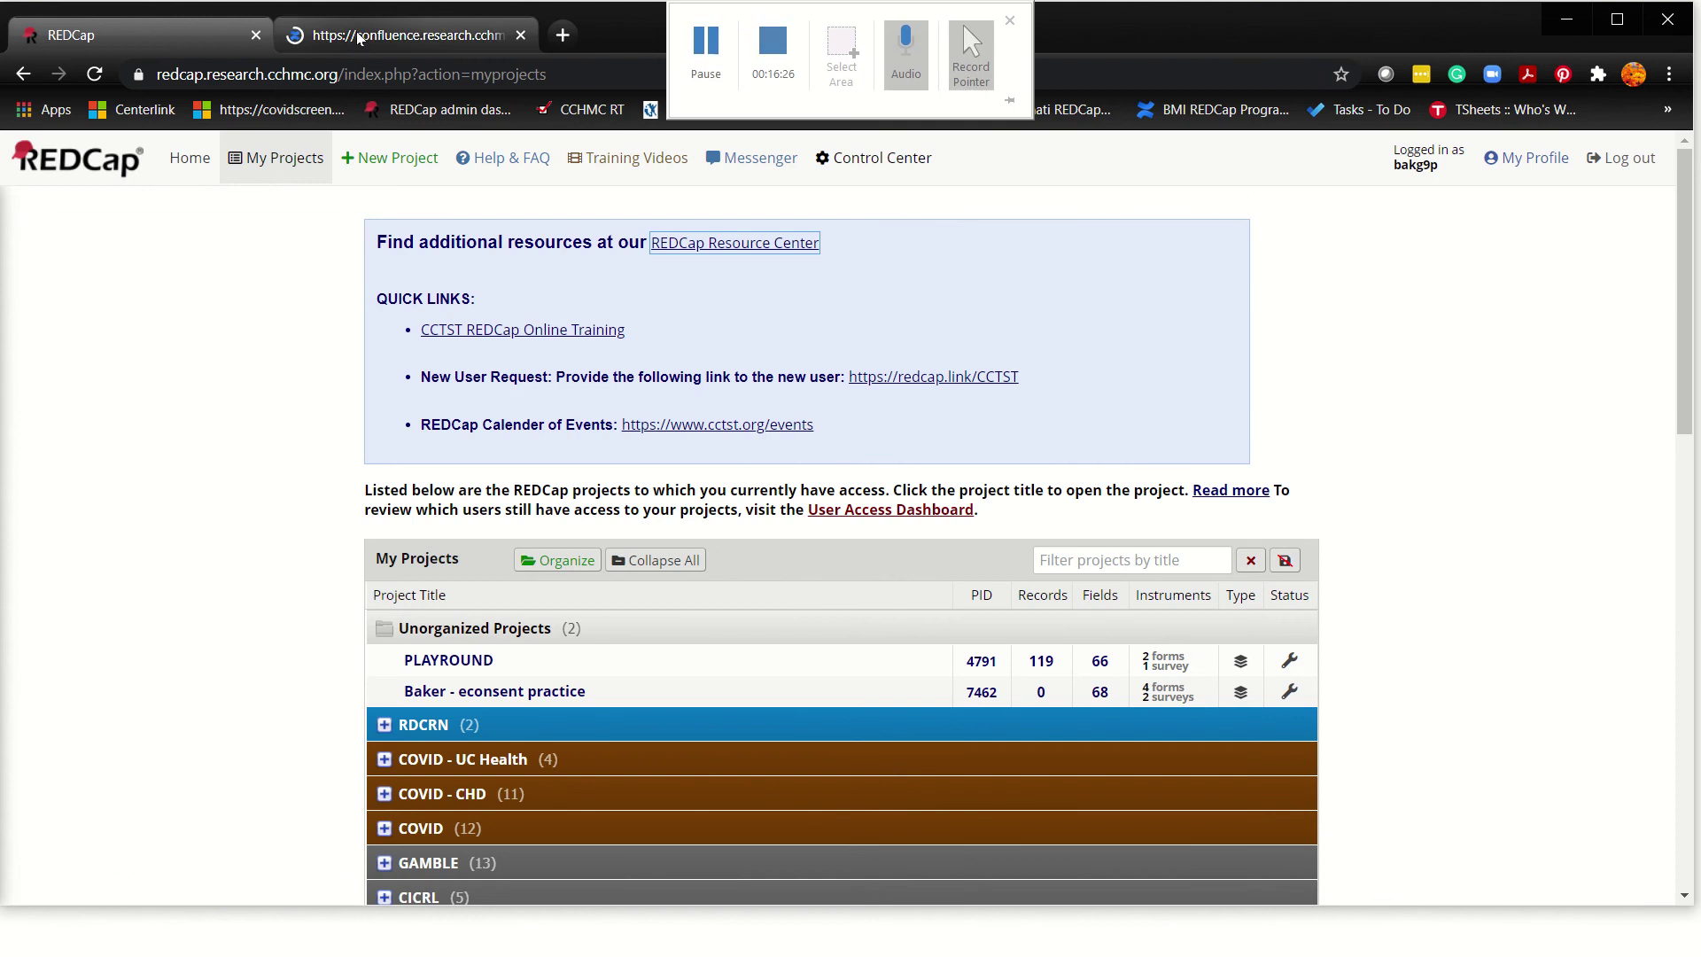
left_click(359, 35)
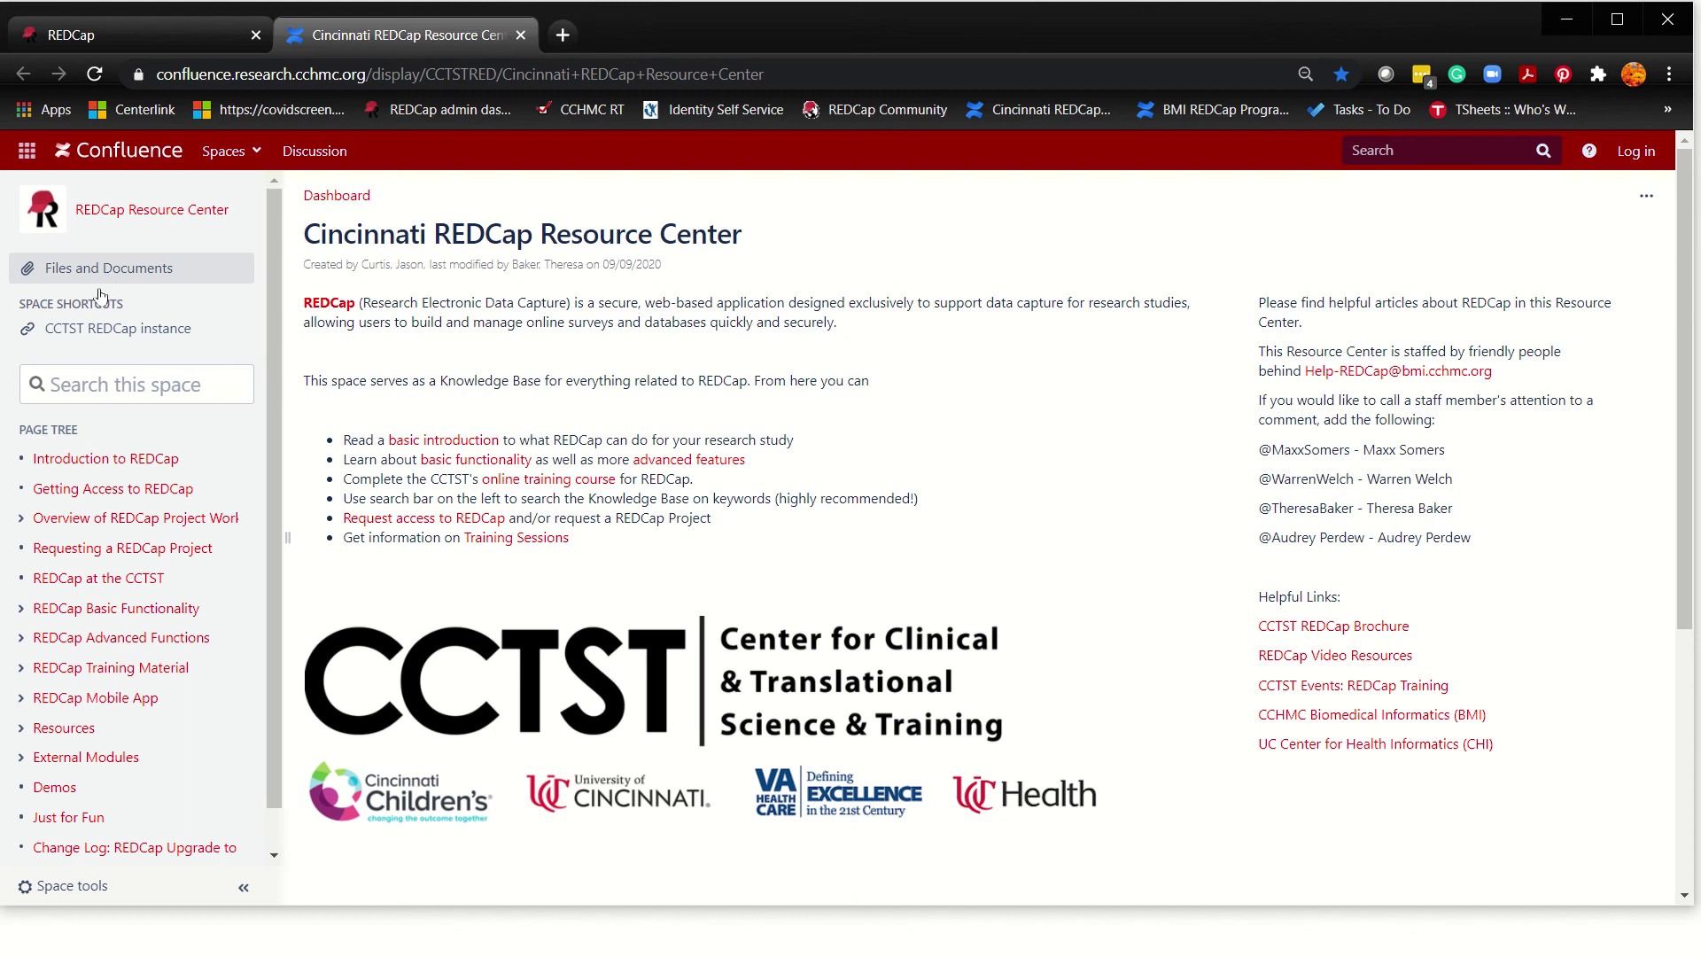
Step: Search the Resource Center space for 'how do I enter data', correcting a typo
left_click(123, 383)
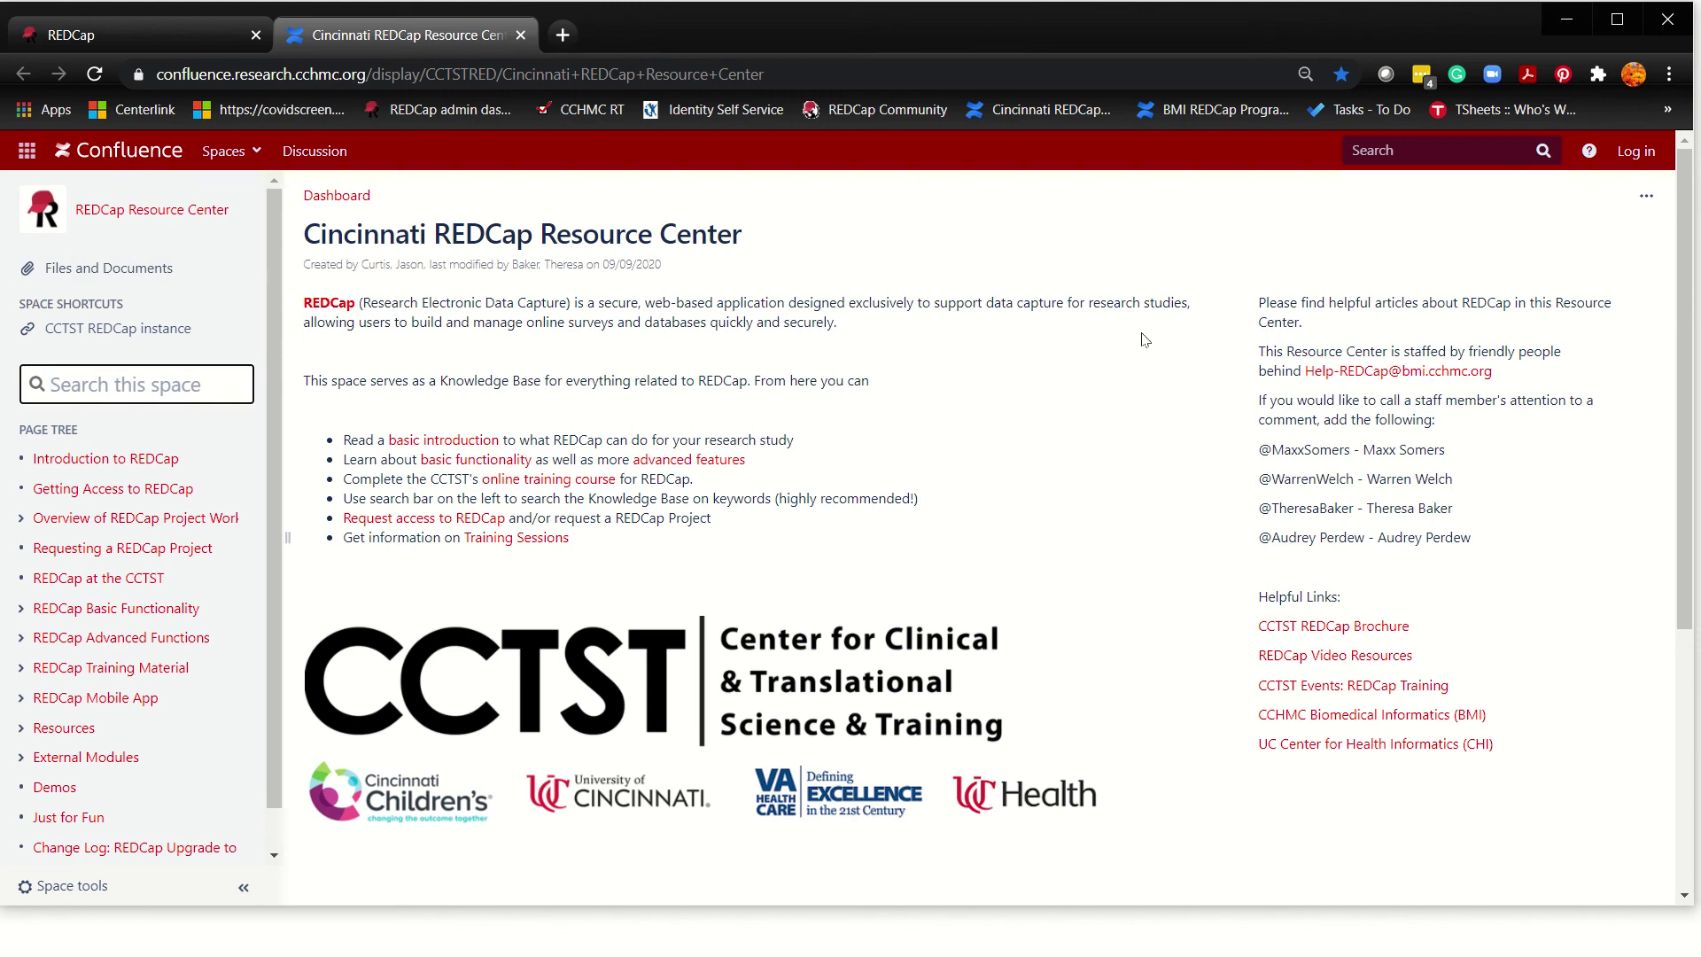
type("how ")
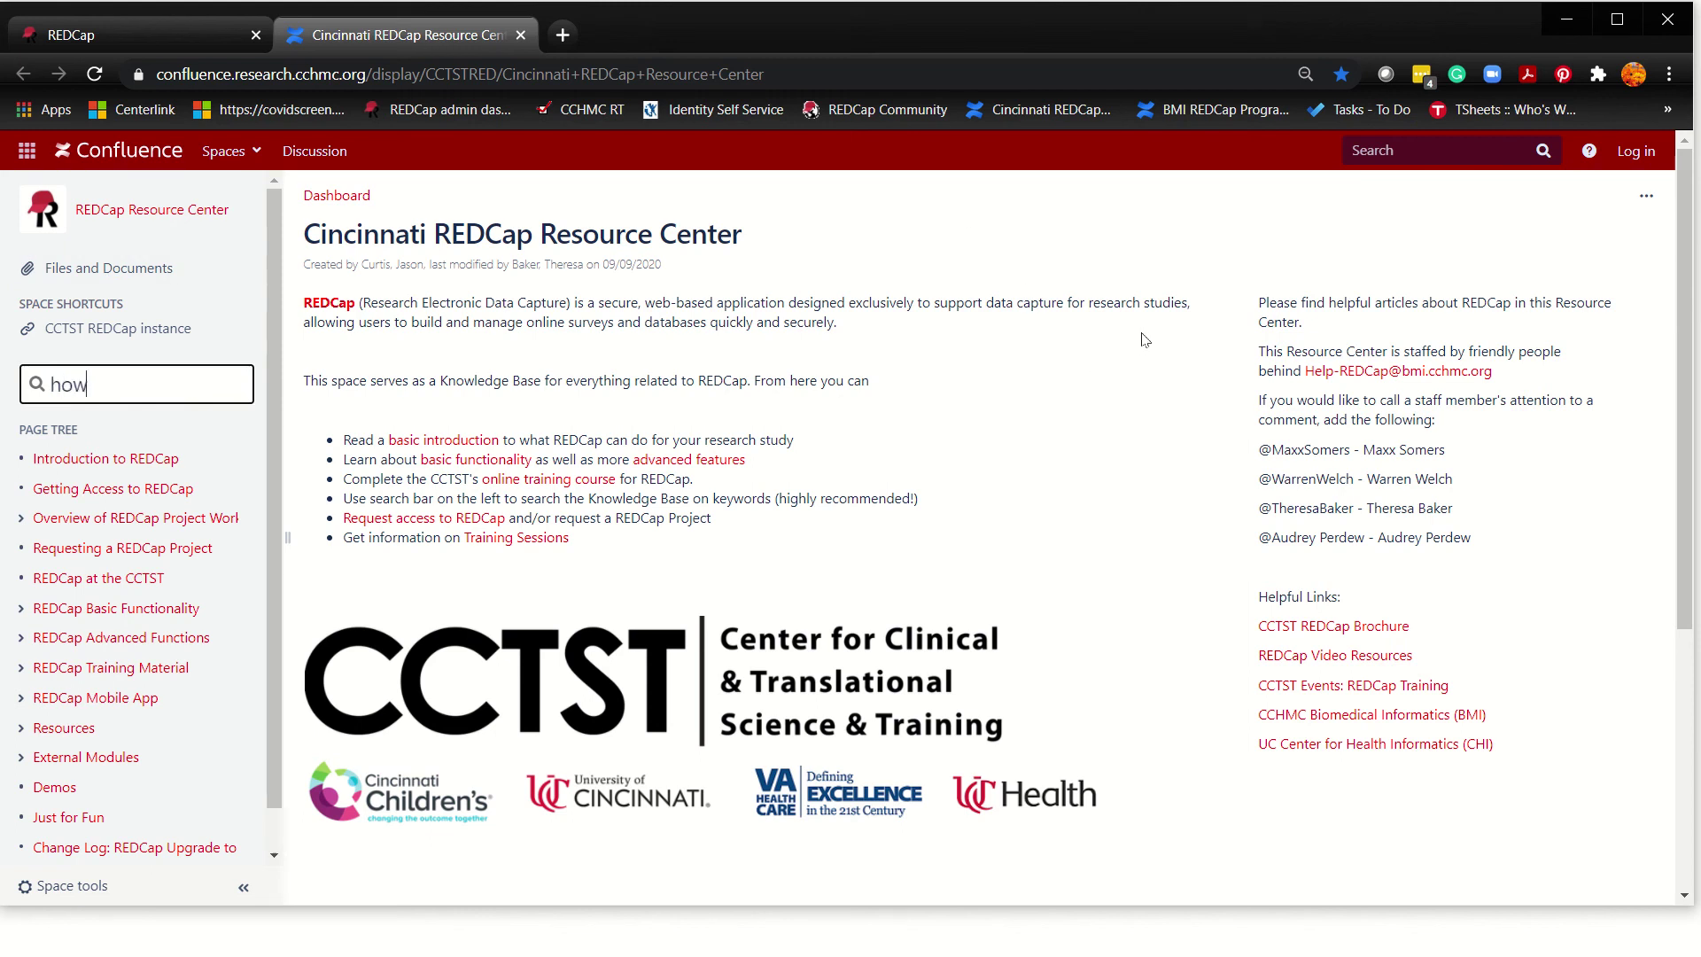
type("do I entery")
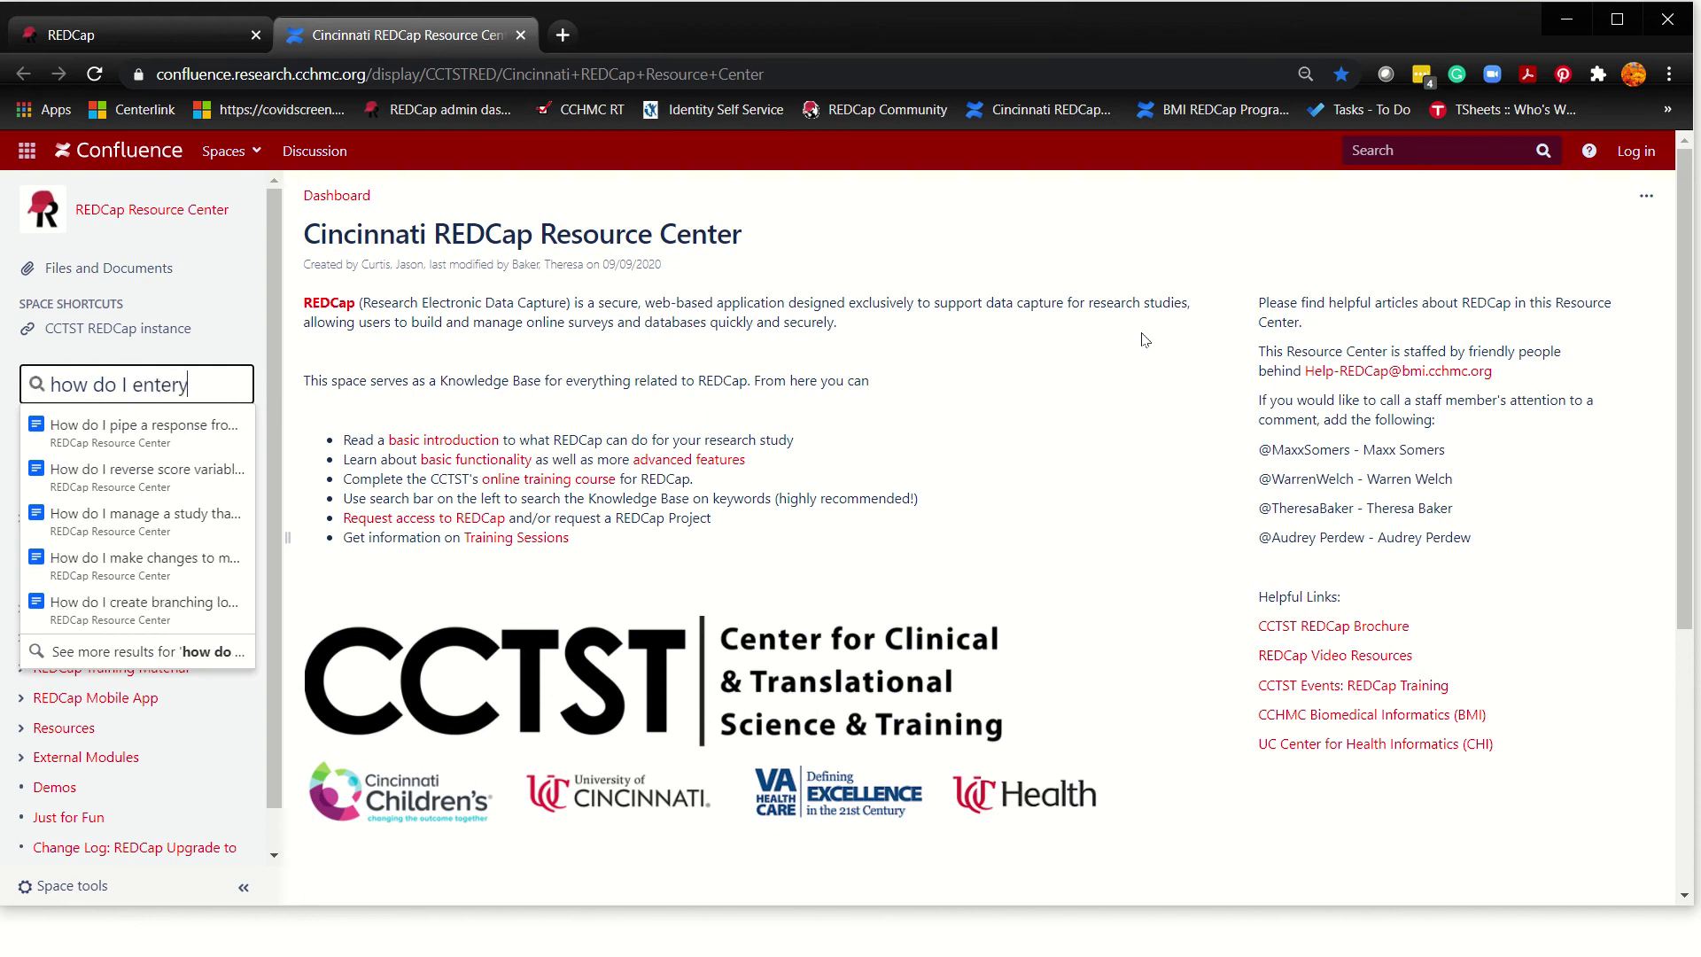
key("BackSpace")
type("data")
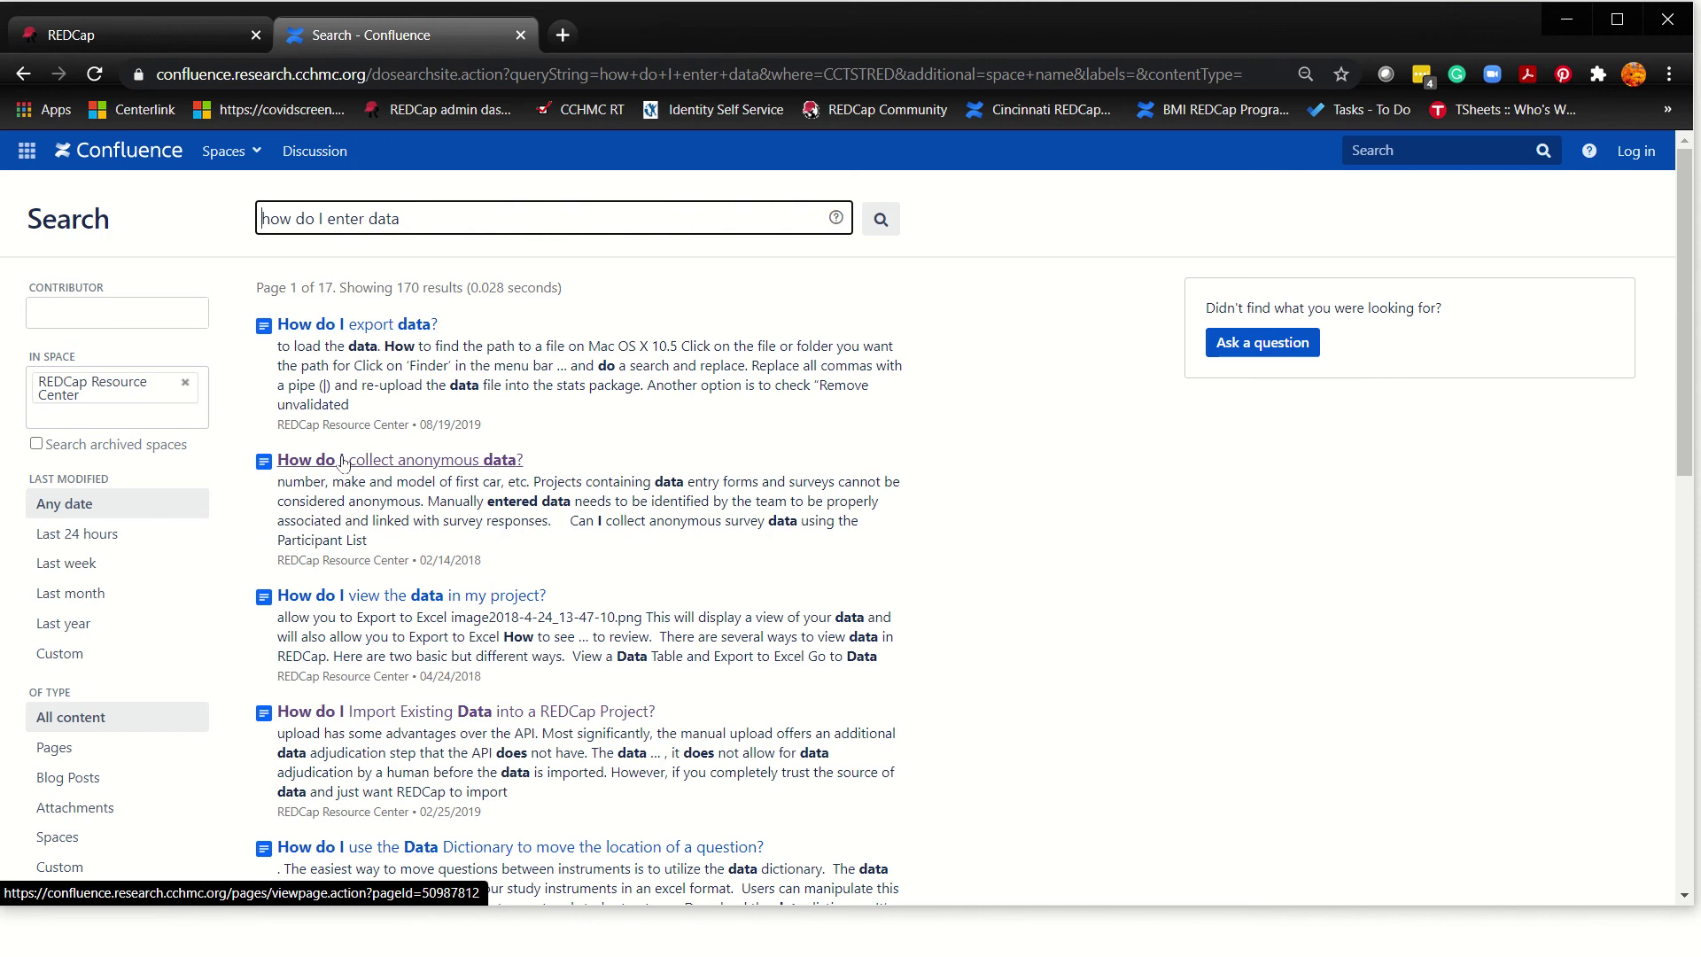
Step: View the How do I collect anonymous data? article, then go back to the results
left_click(434, 463)
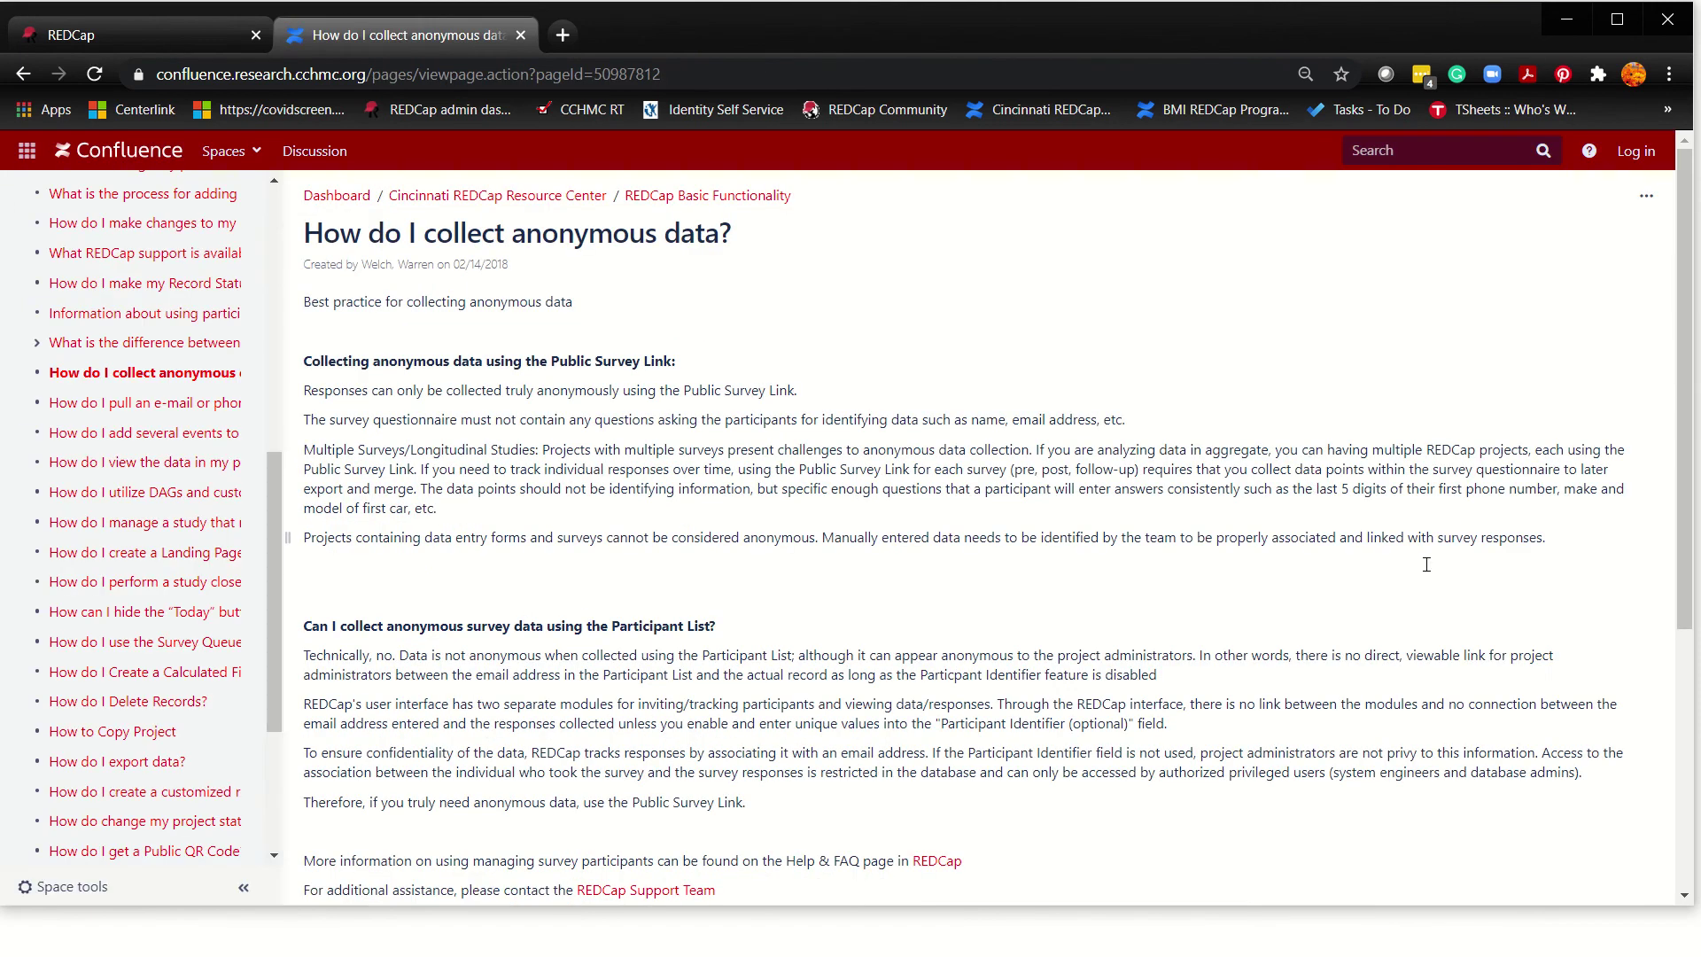
scroll(1458, 518, "down", 5)
scroll(1151, 483, "up", 4)
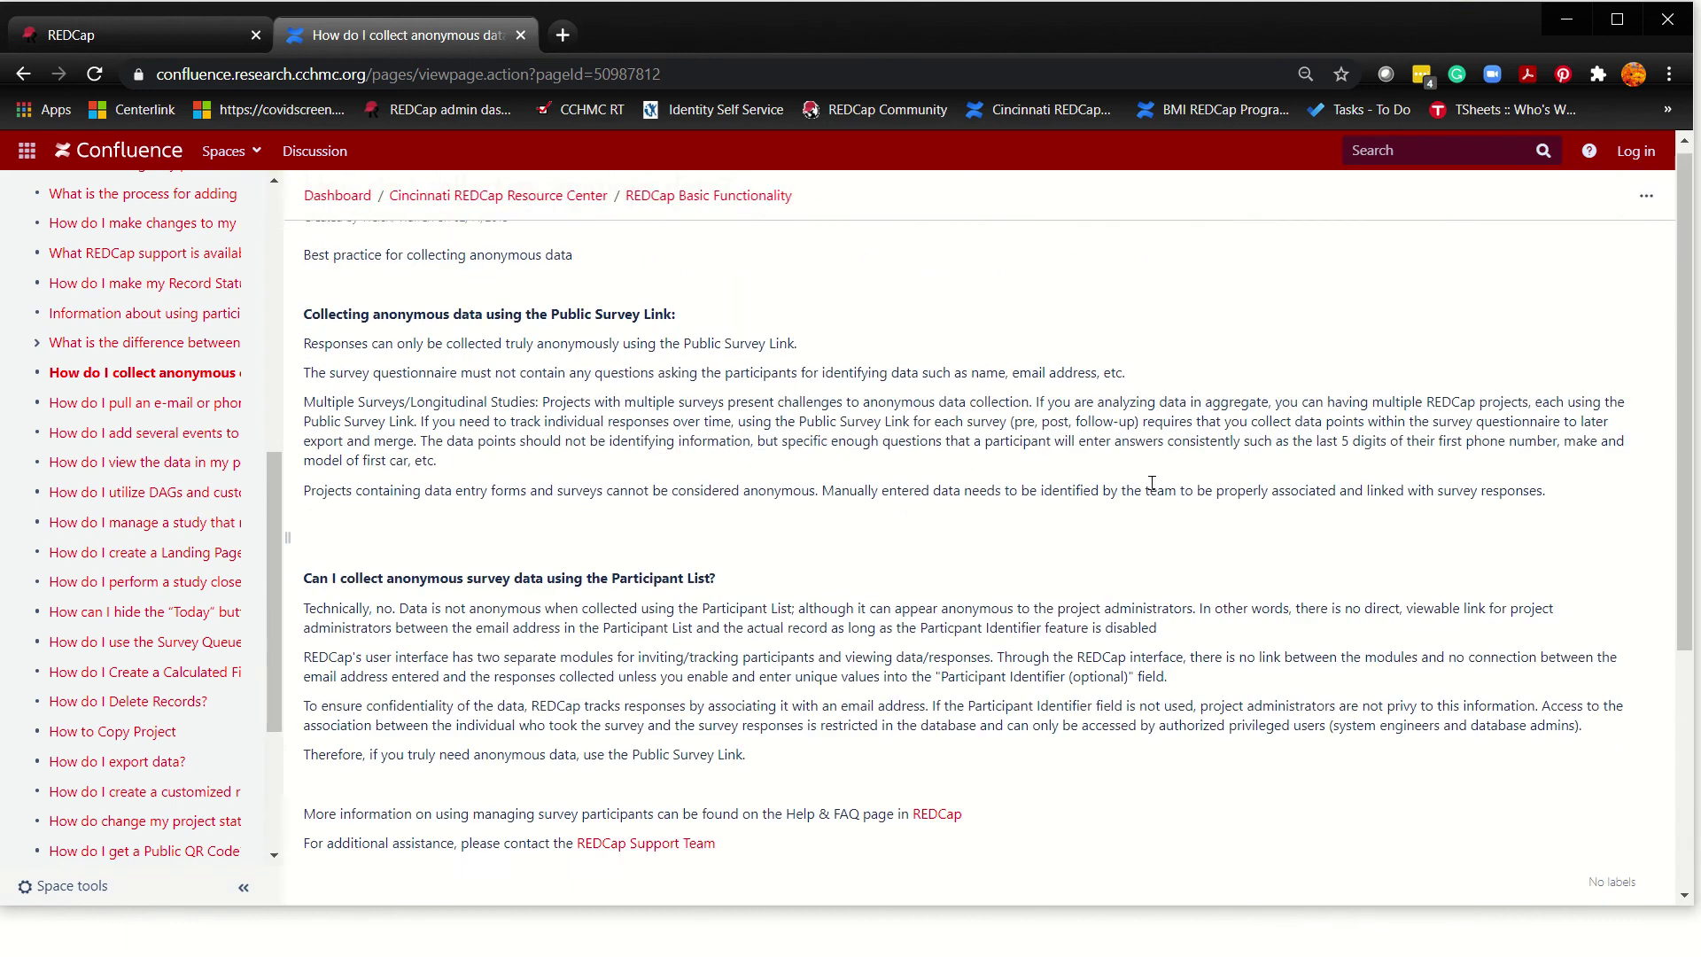
left_click(23, 73)
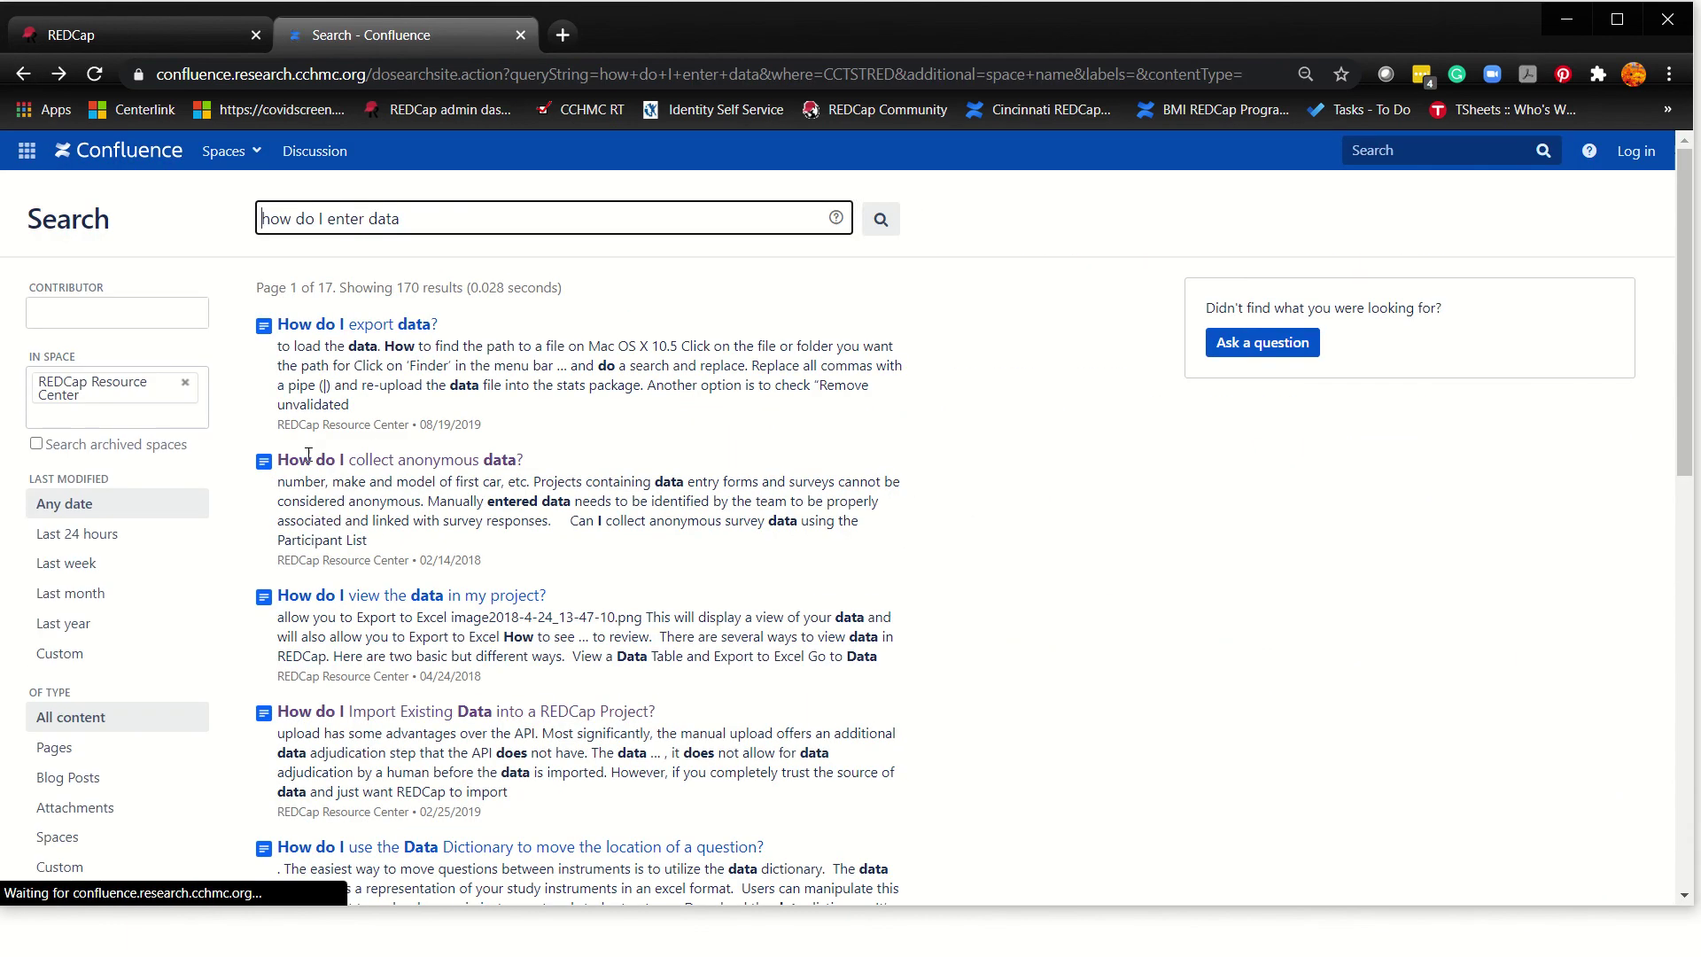
Step: Read the How do I export data? article and collapse the REDCap Basic Functionality list
left_click(357, 324)
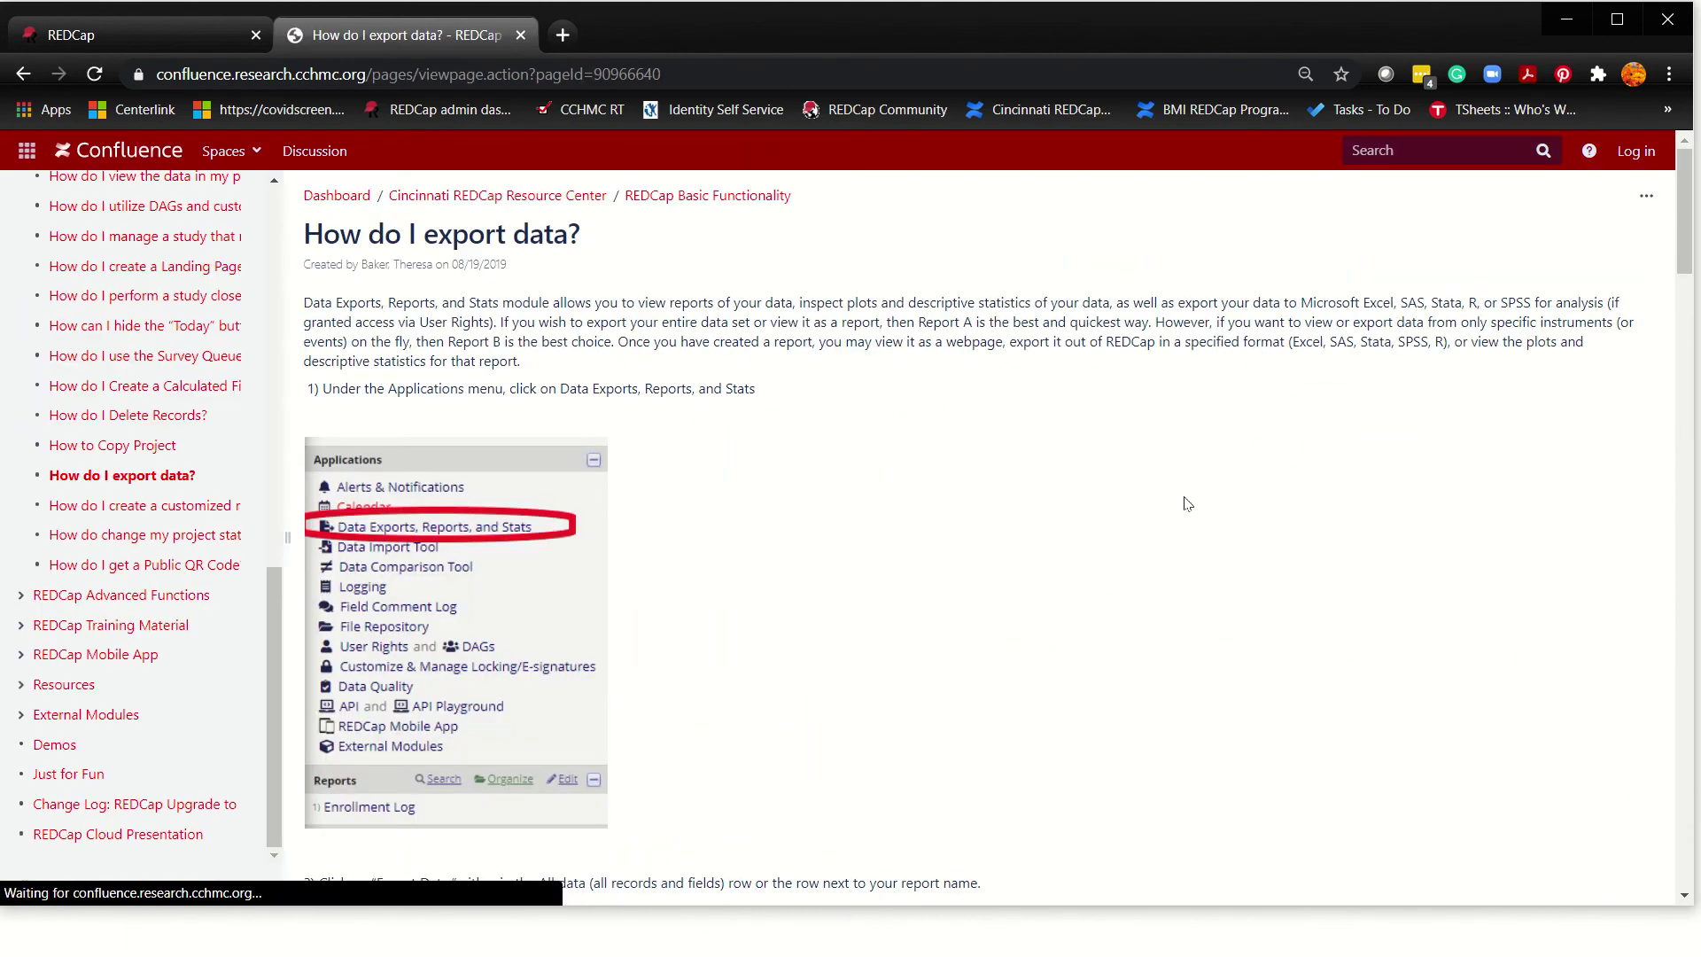
scroll(1052, 653, "down", 10)
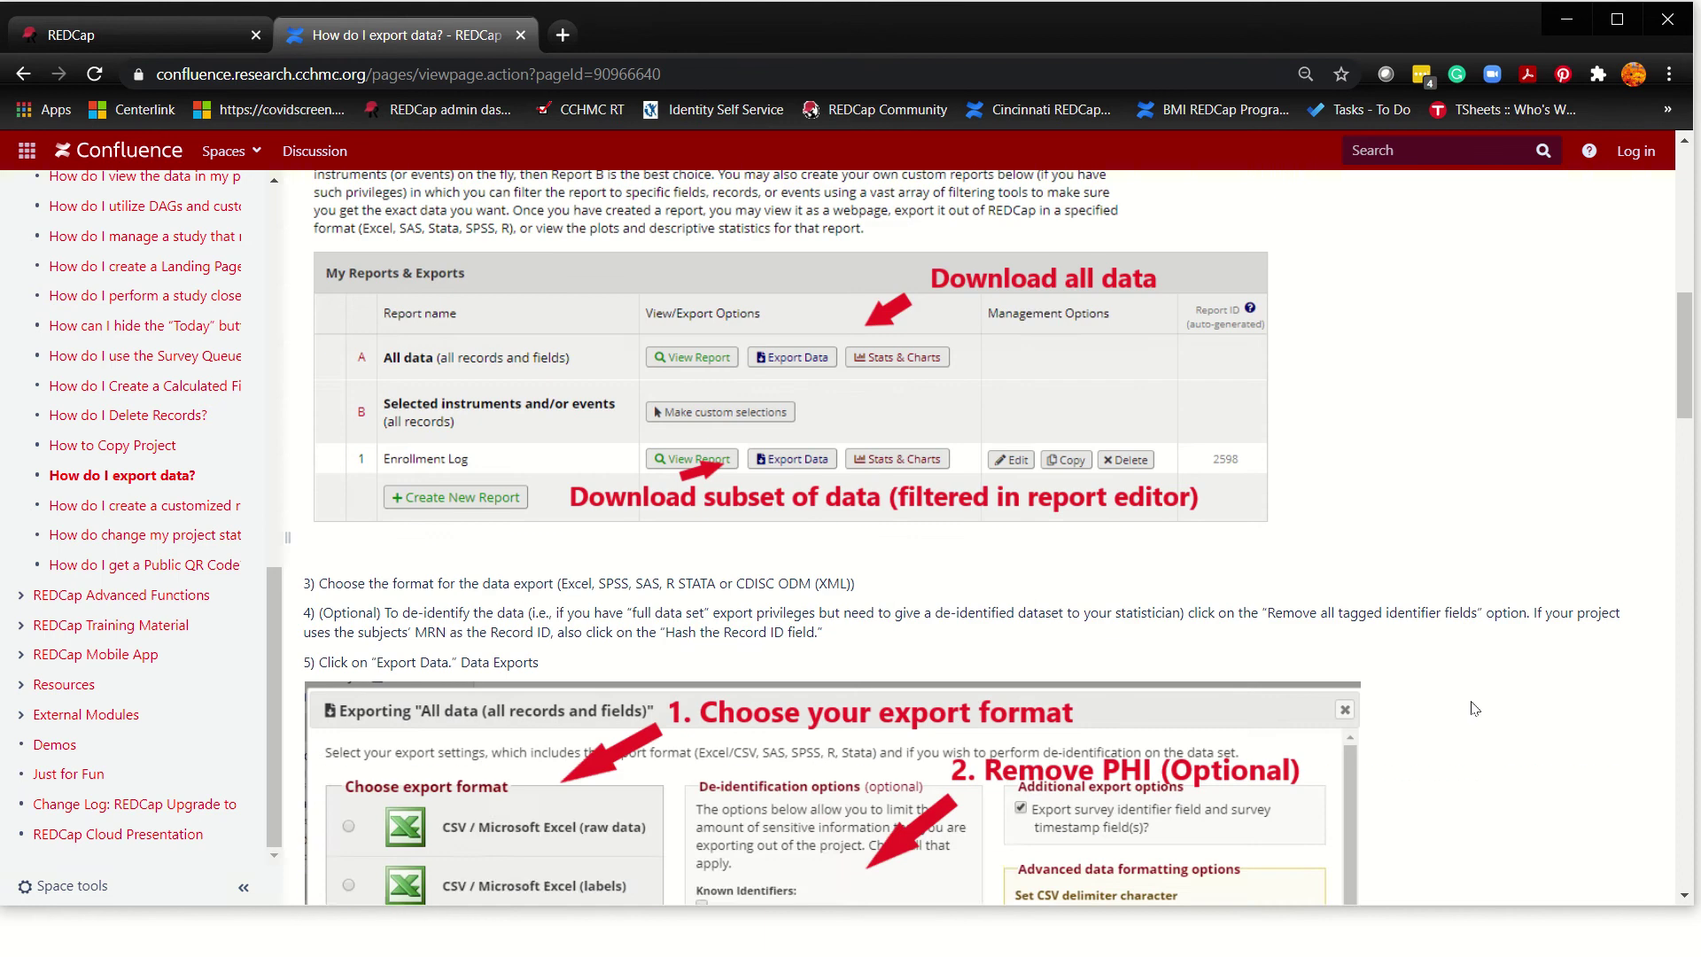
scroll(1475, 708, "down", 15)
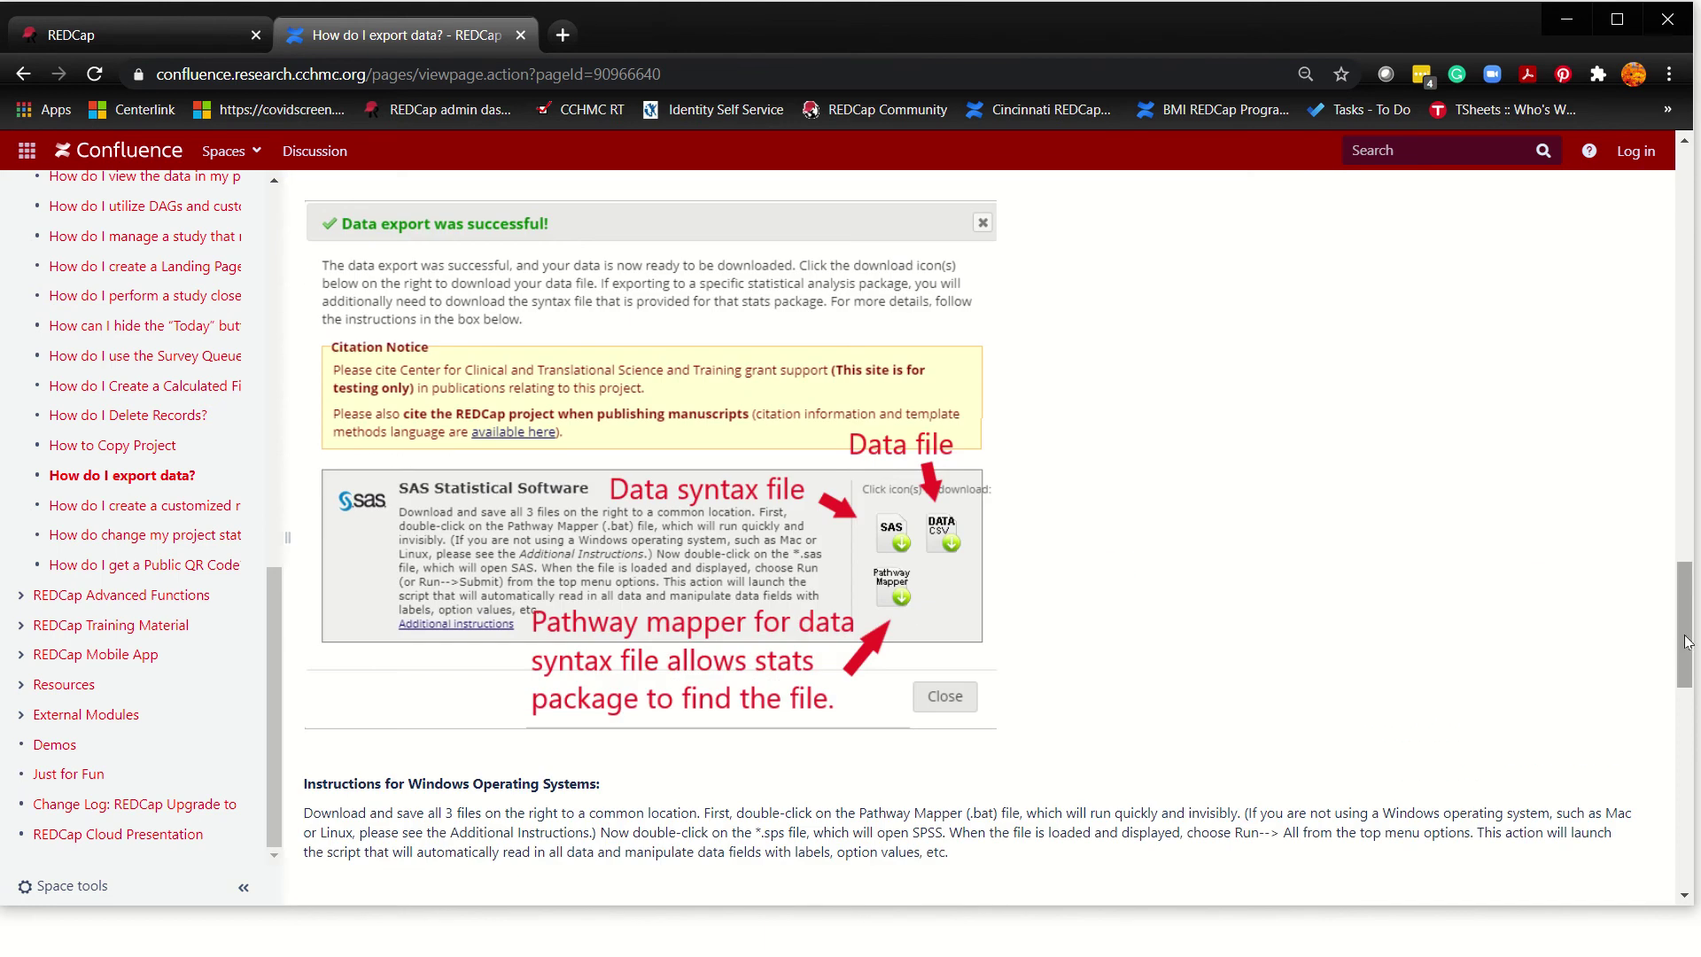
left_click_drag(1686, 643, 1686, 228)
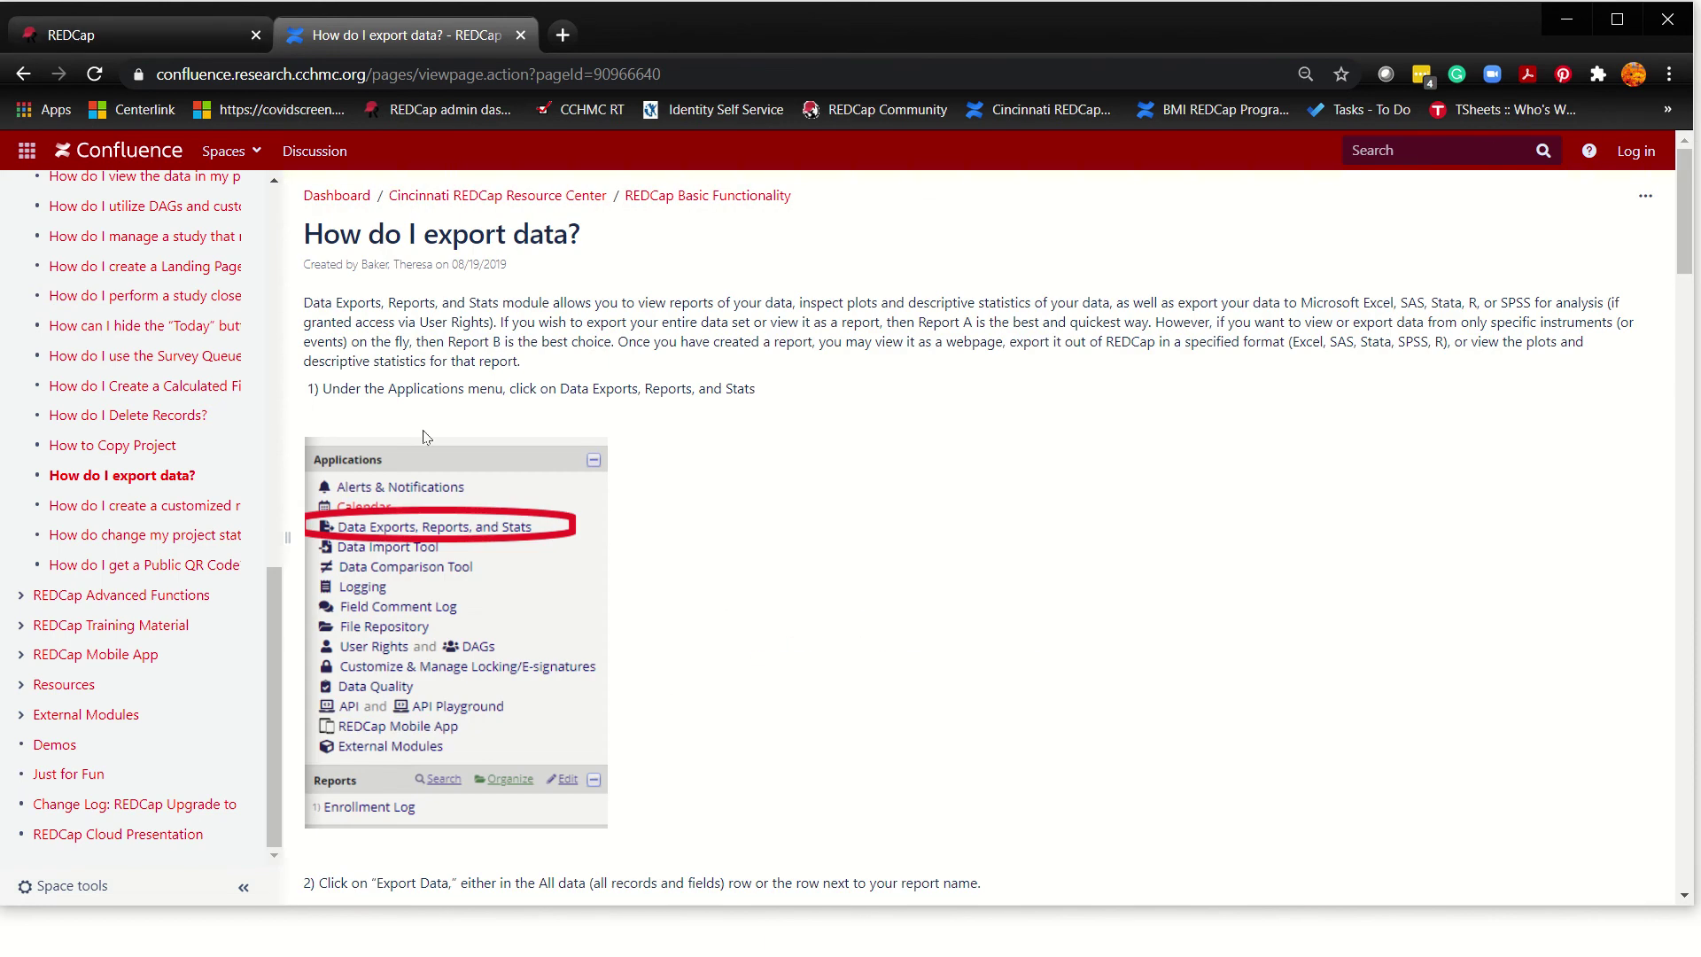
scroll(204, 438, "up", 10)
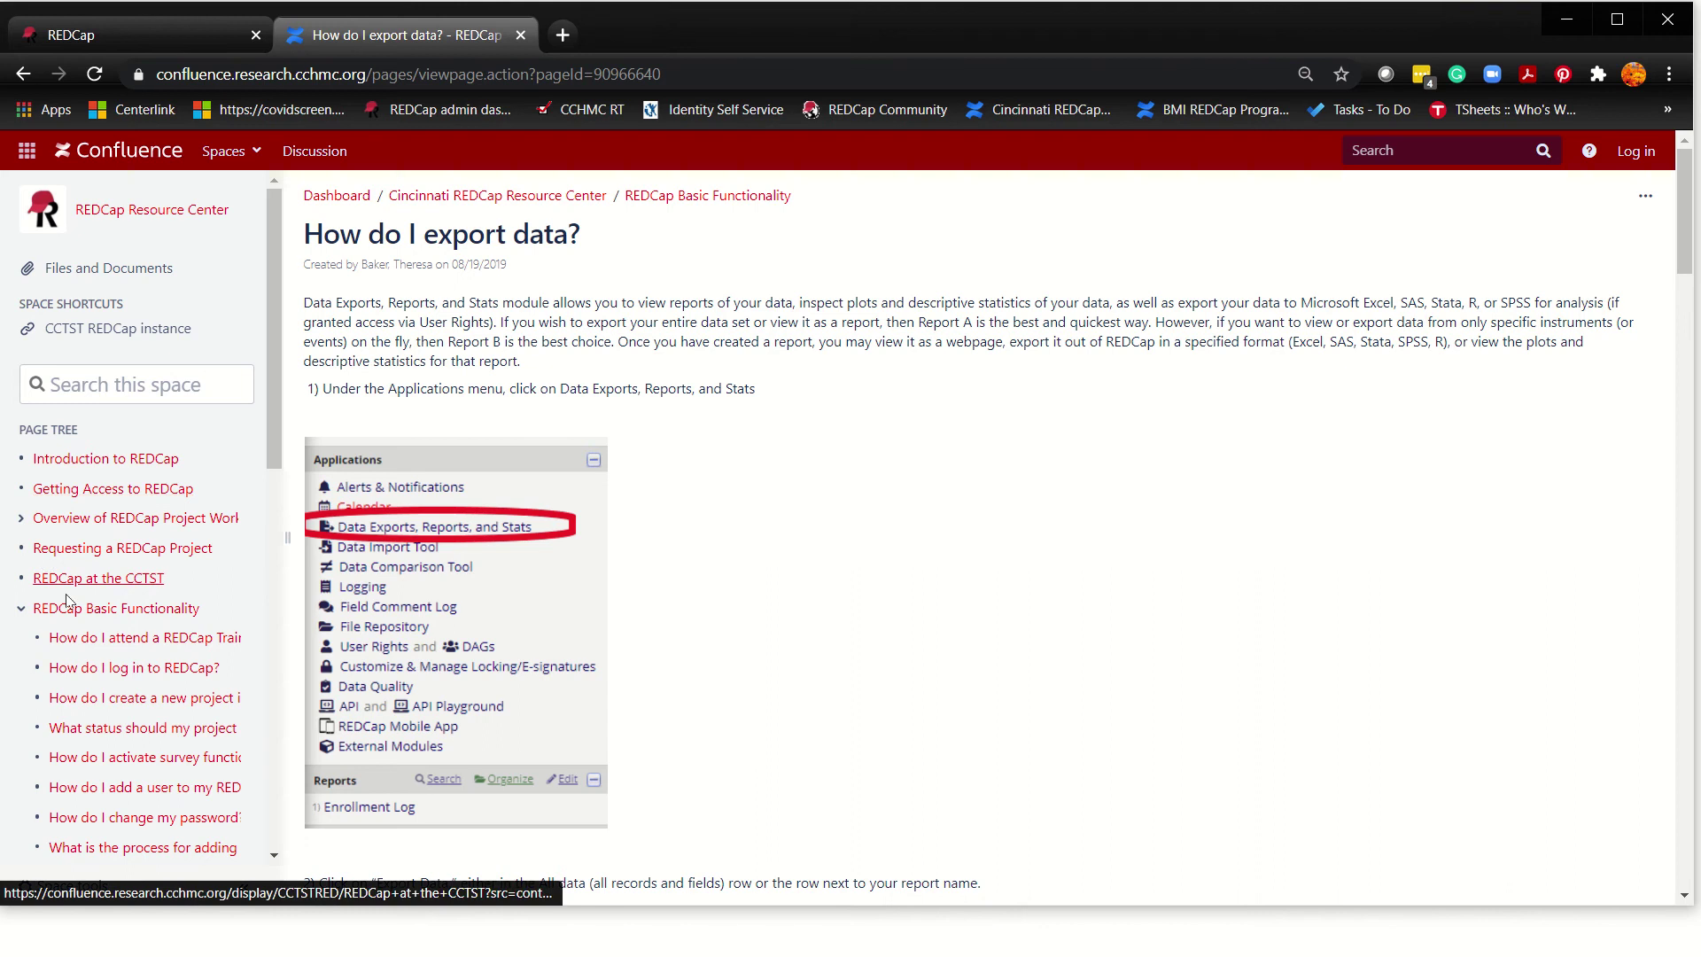
left_click(20, 608)
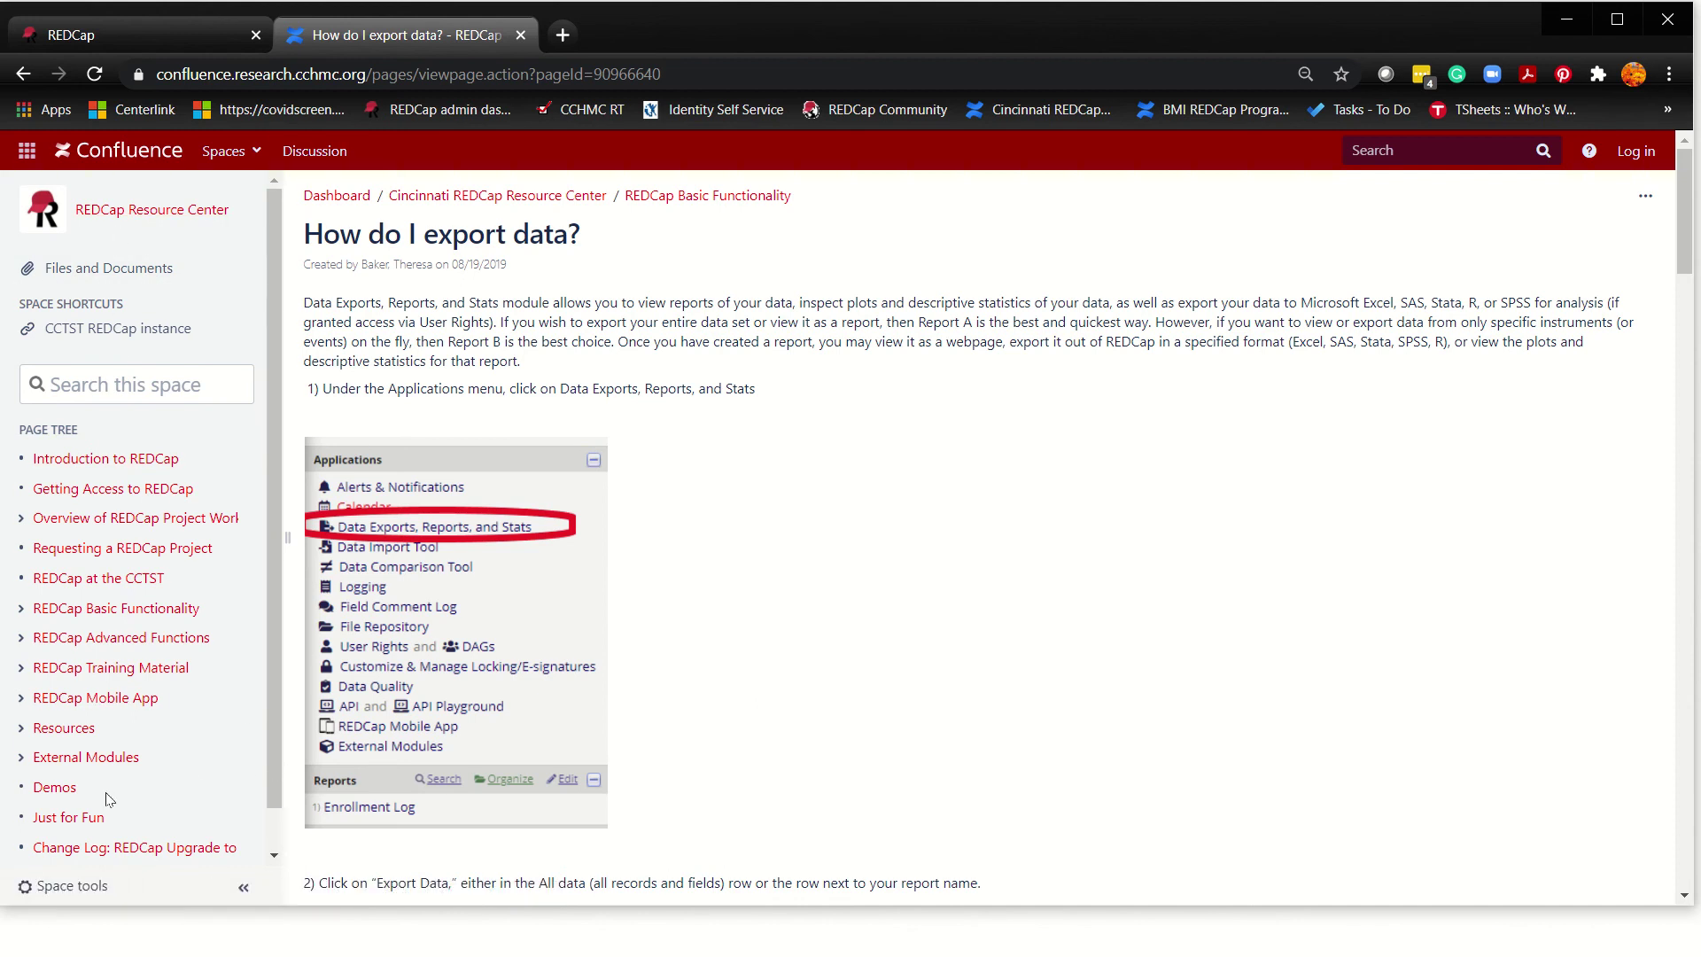
Step: Minimize the browser and advance the slideshow to 'Creating your database: ALWAYS START AT THE END!'
left_click(114, 39)
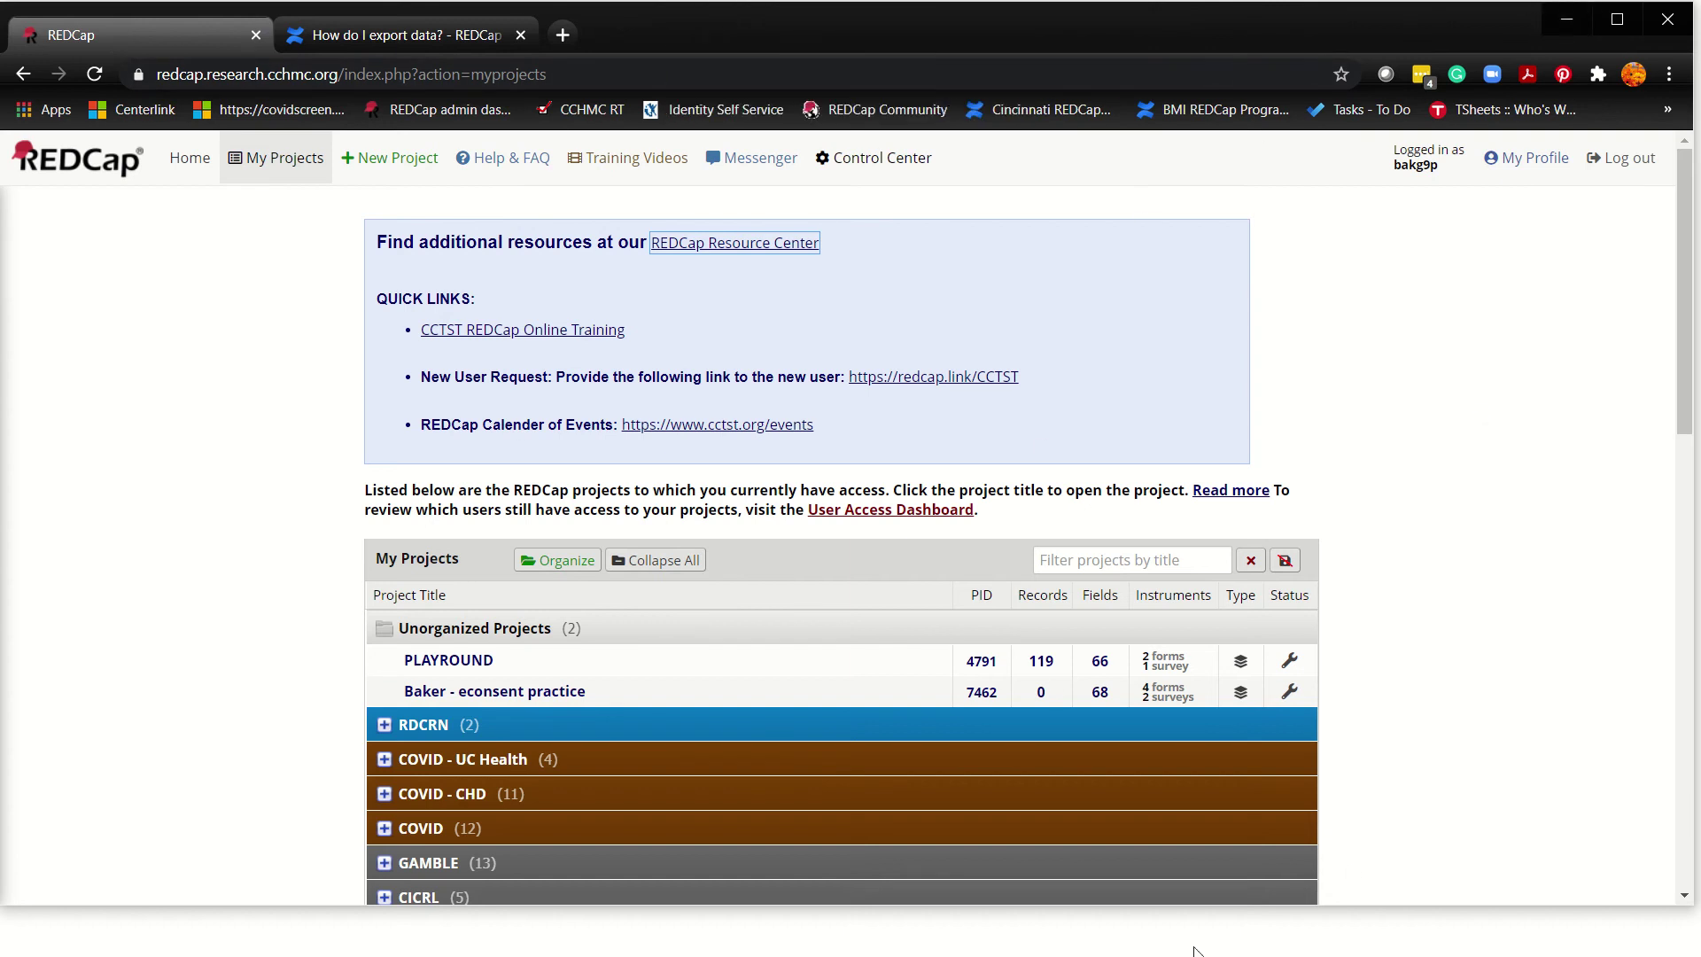
left_click(1567, 19)
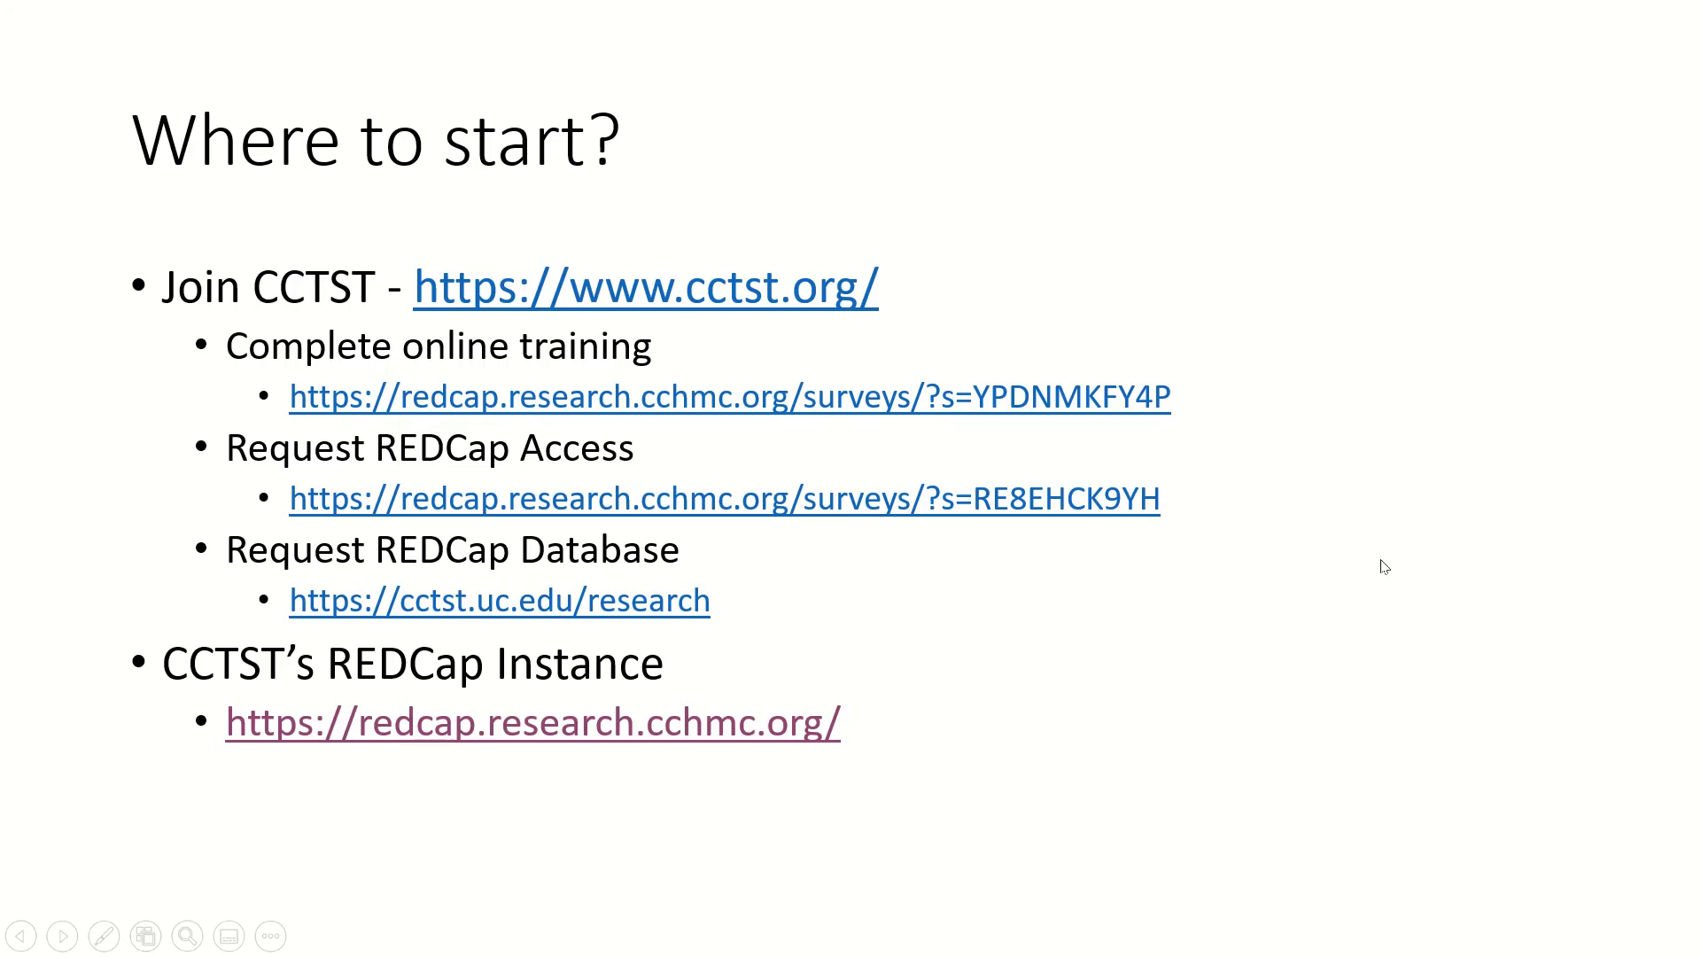
left_click(1530, 588)
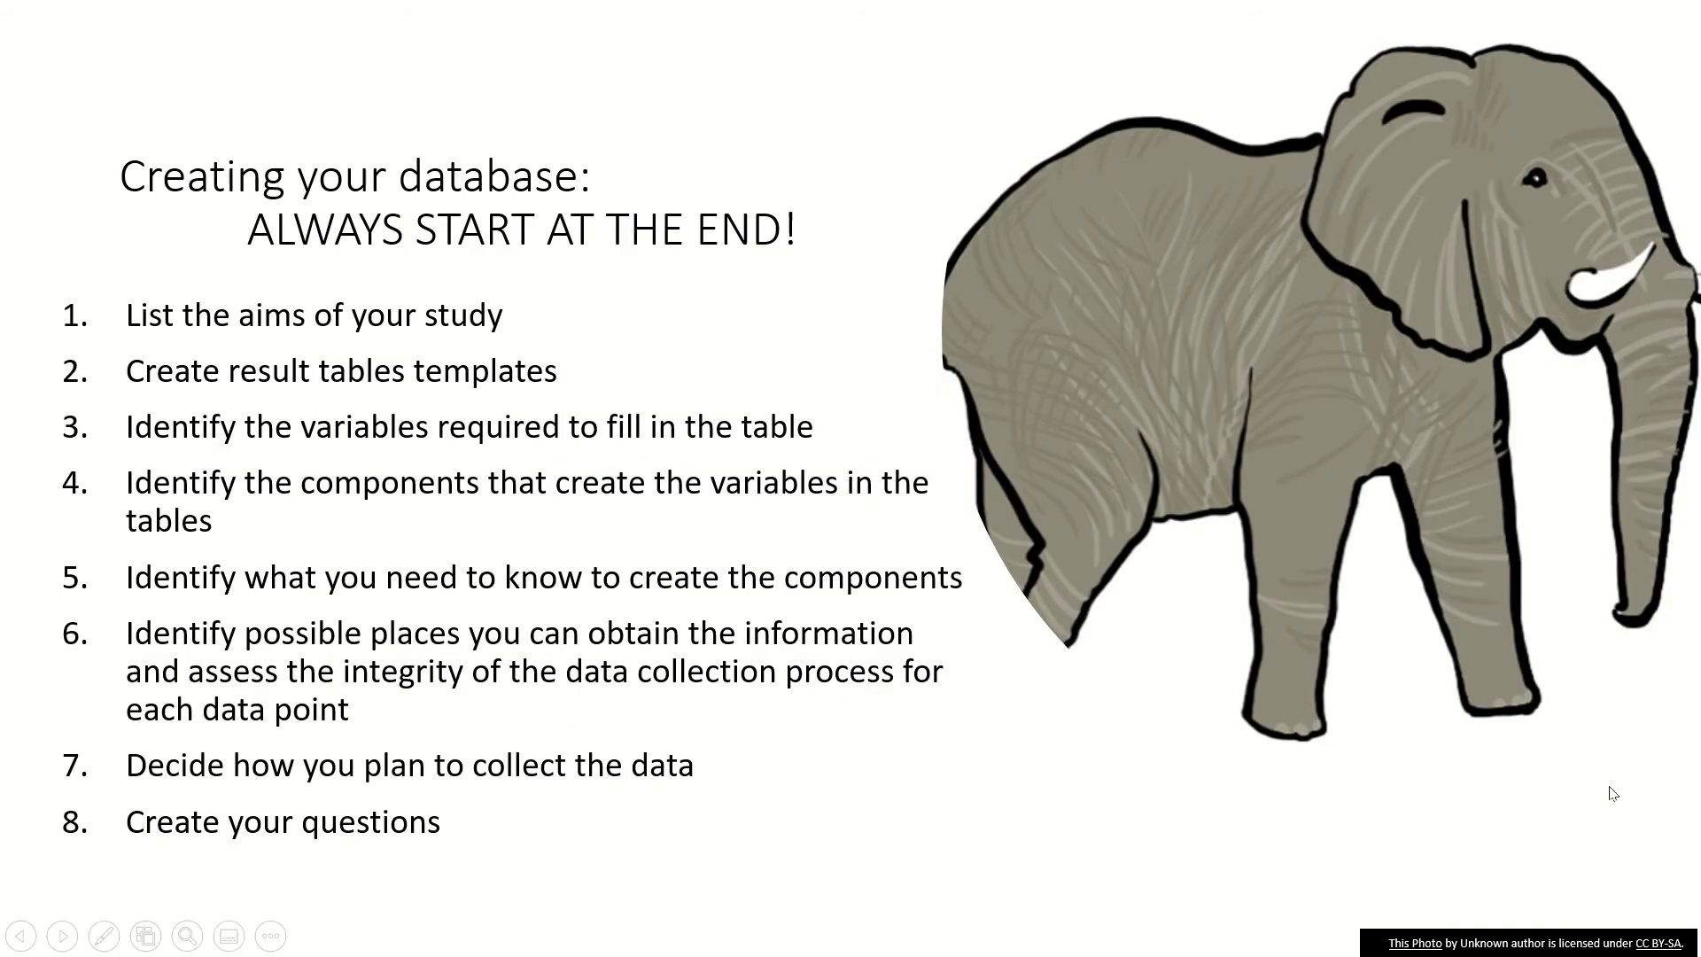
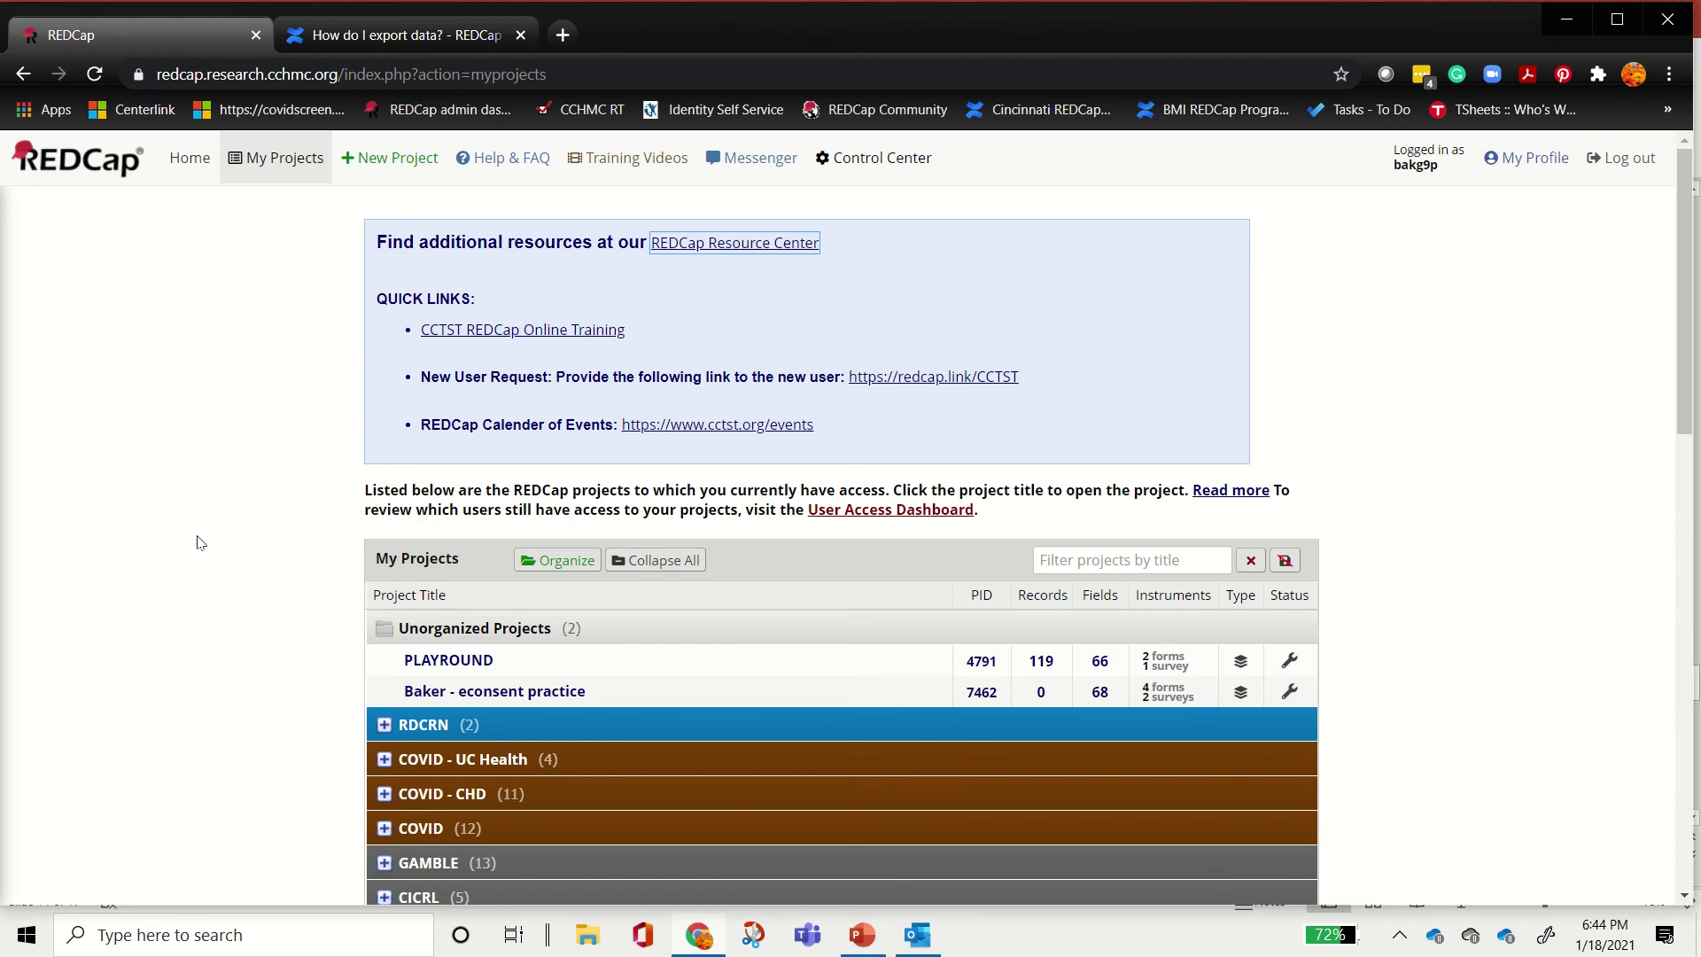
Step: Open the PLAYROUND project from the My Projects list
left_click(438, 671)
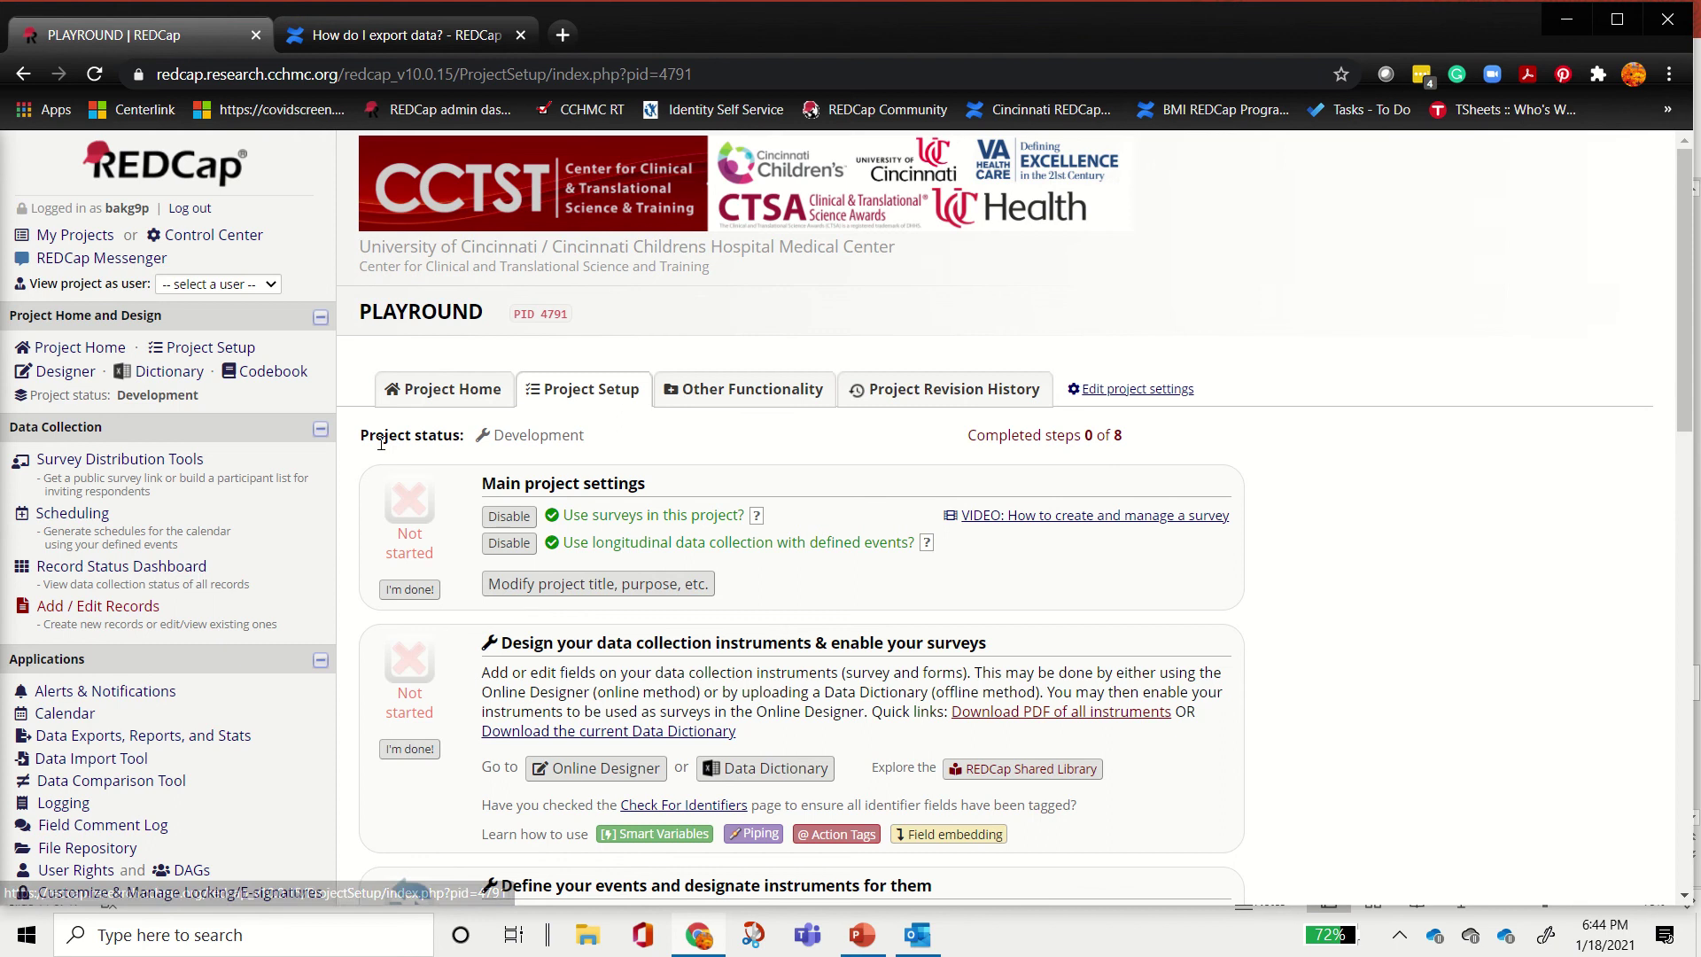
left_click_drag(359, 435, 599, 440)
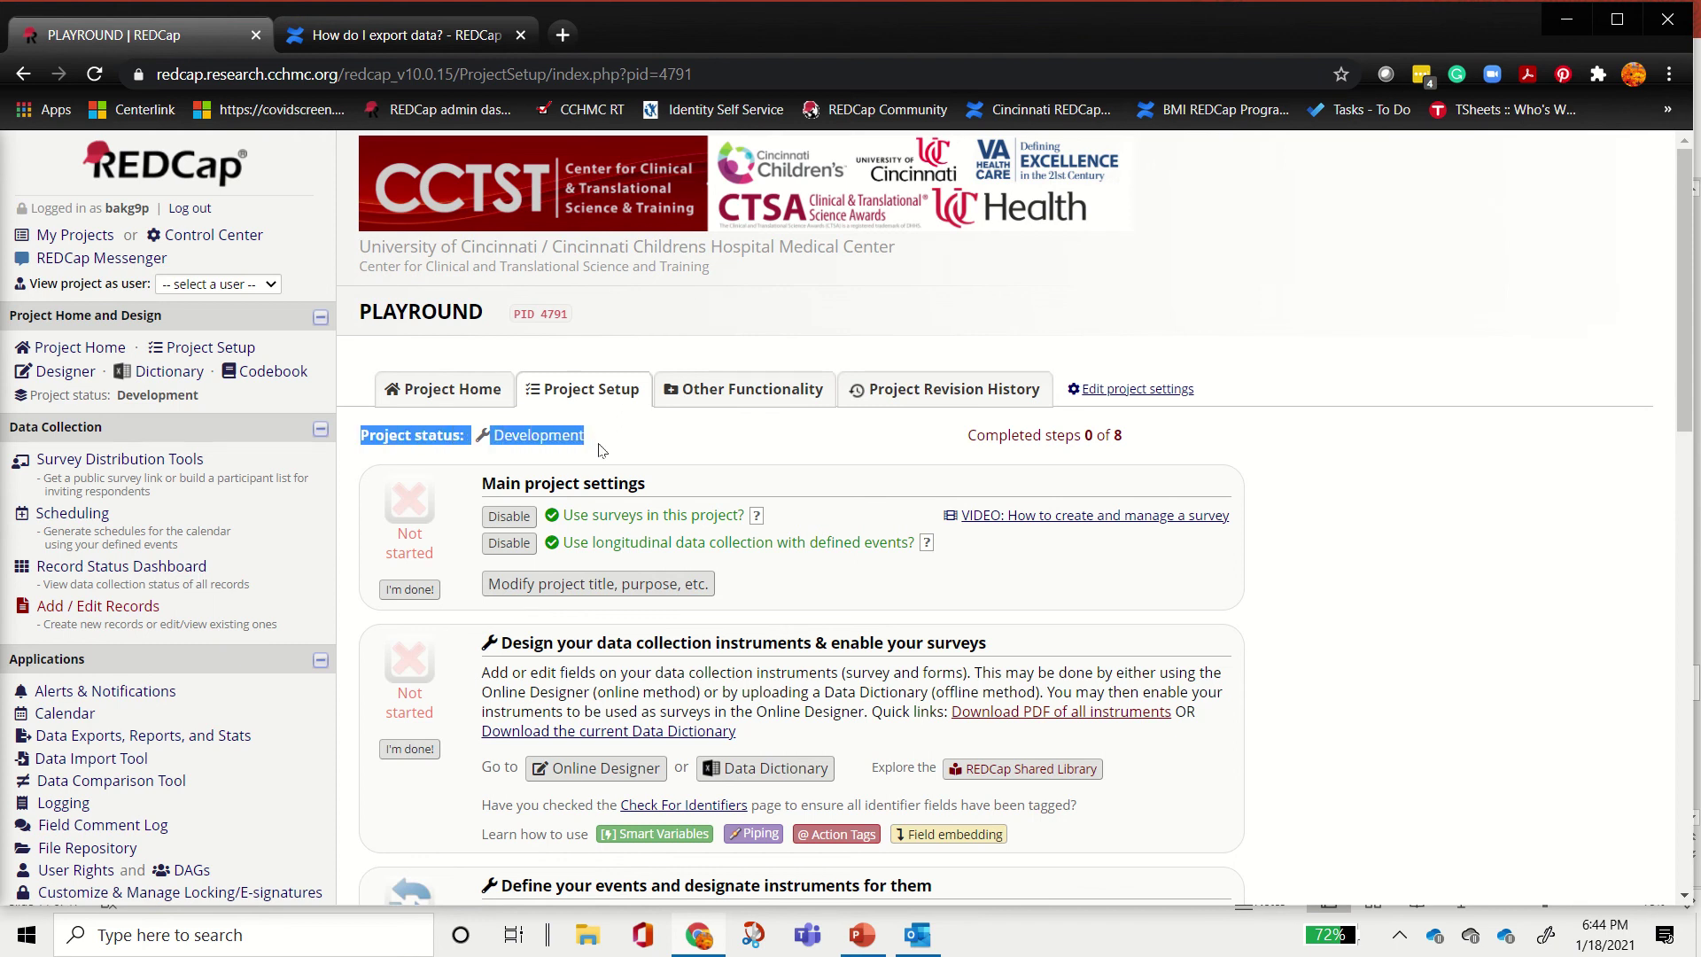
left_click(599, 443)
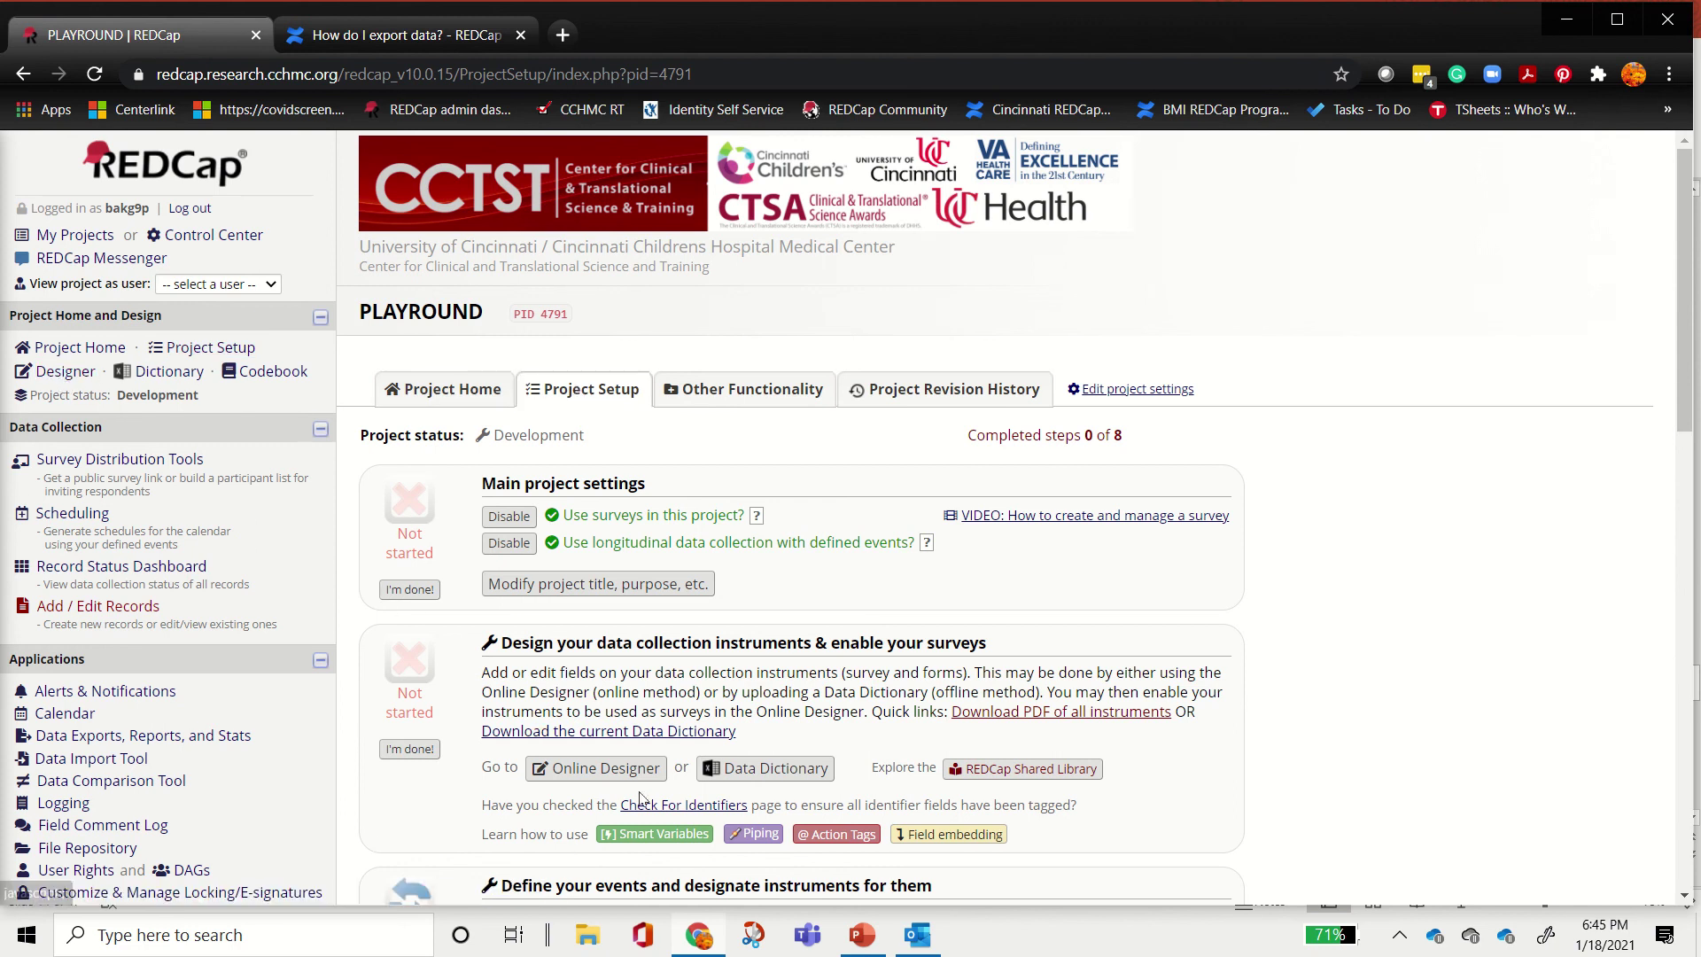
left_click(580, 731)
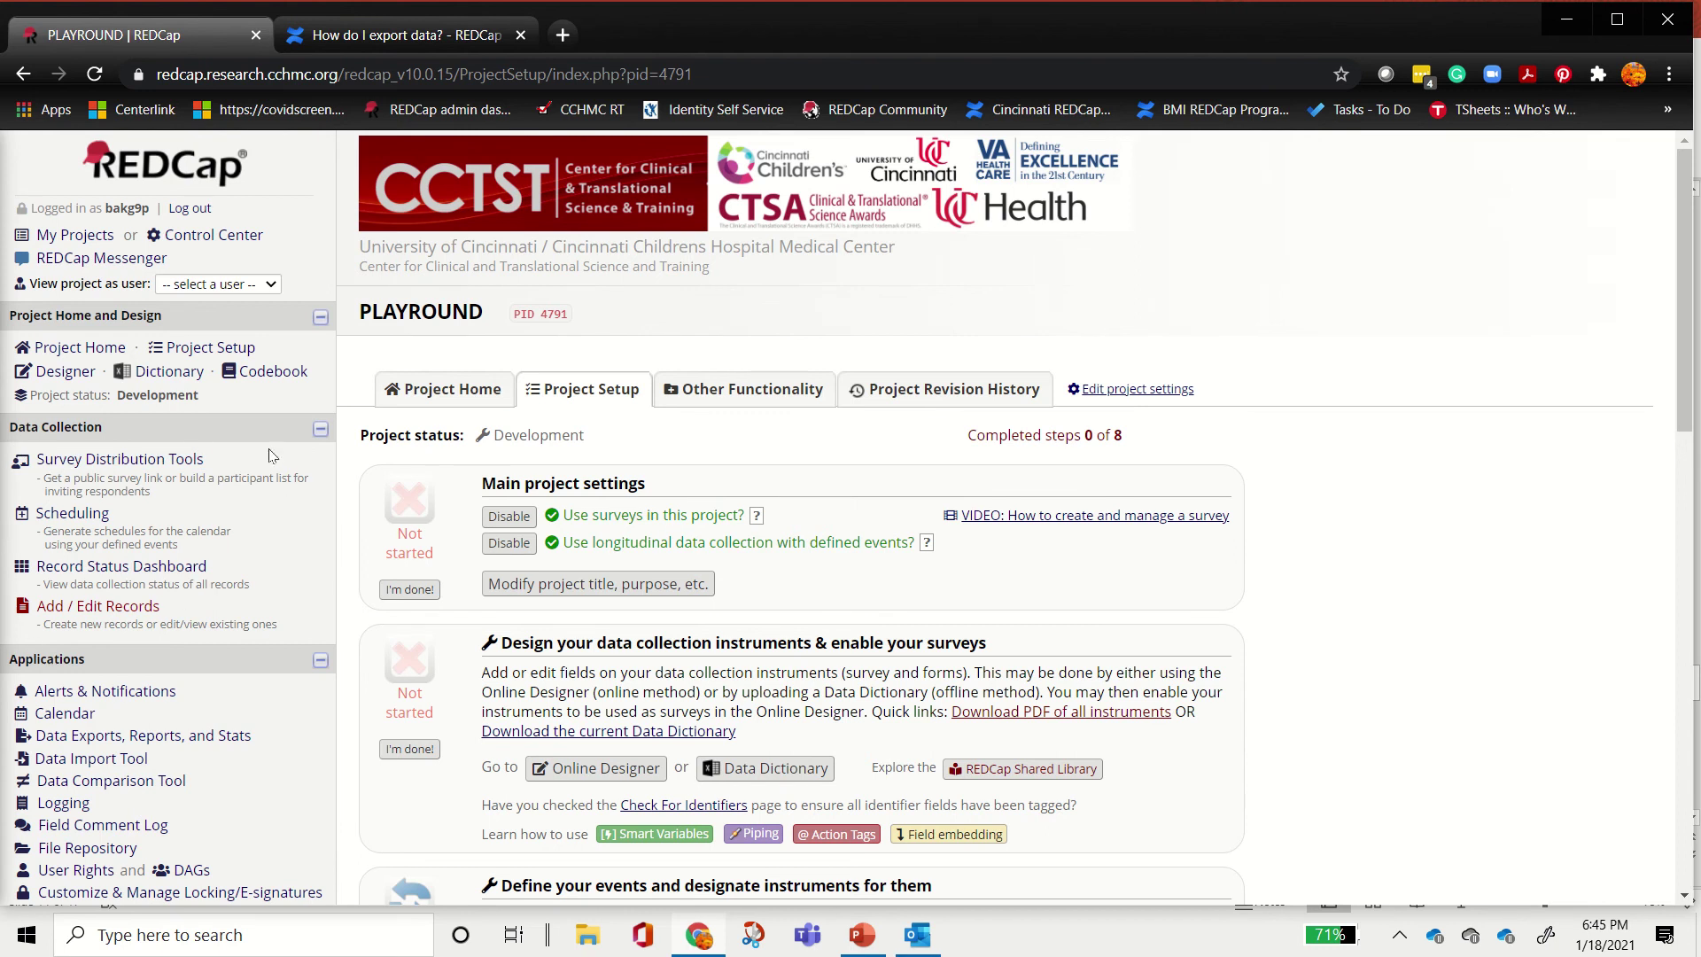
left_click(69, 462)
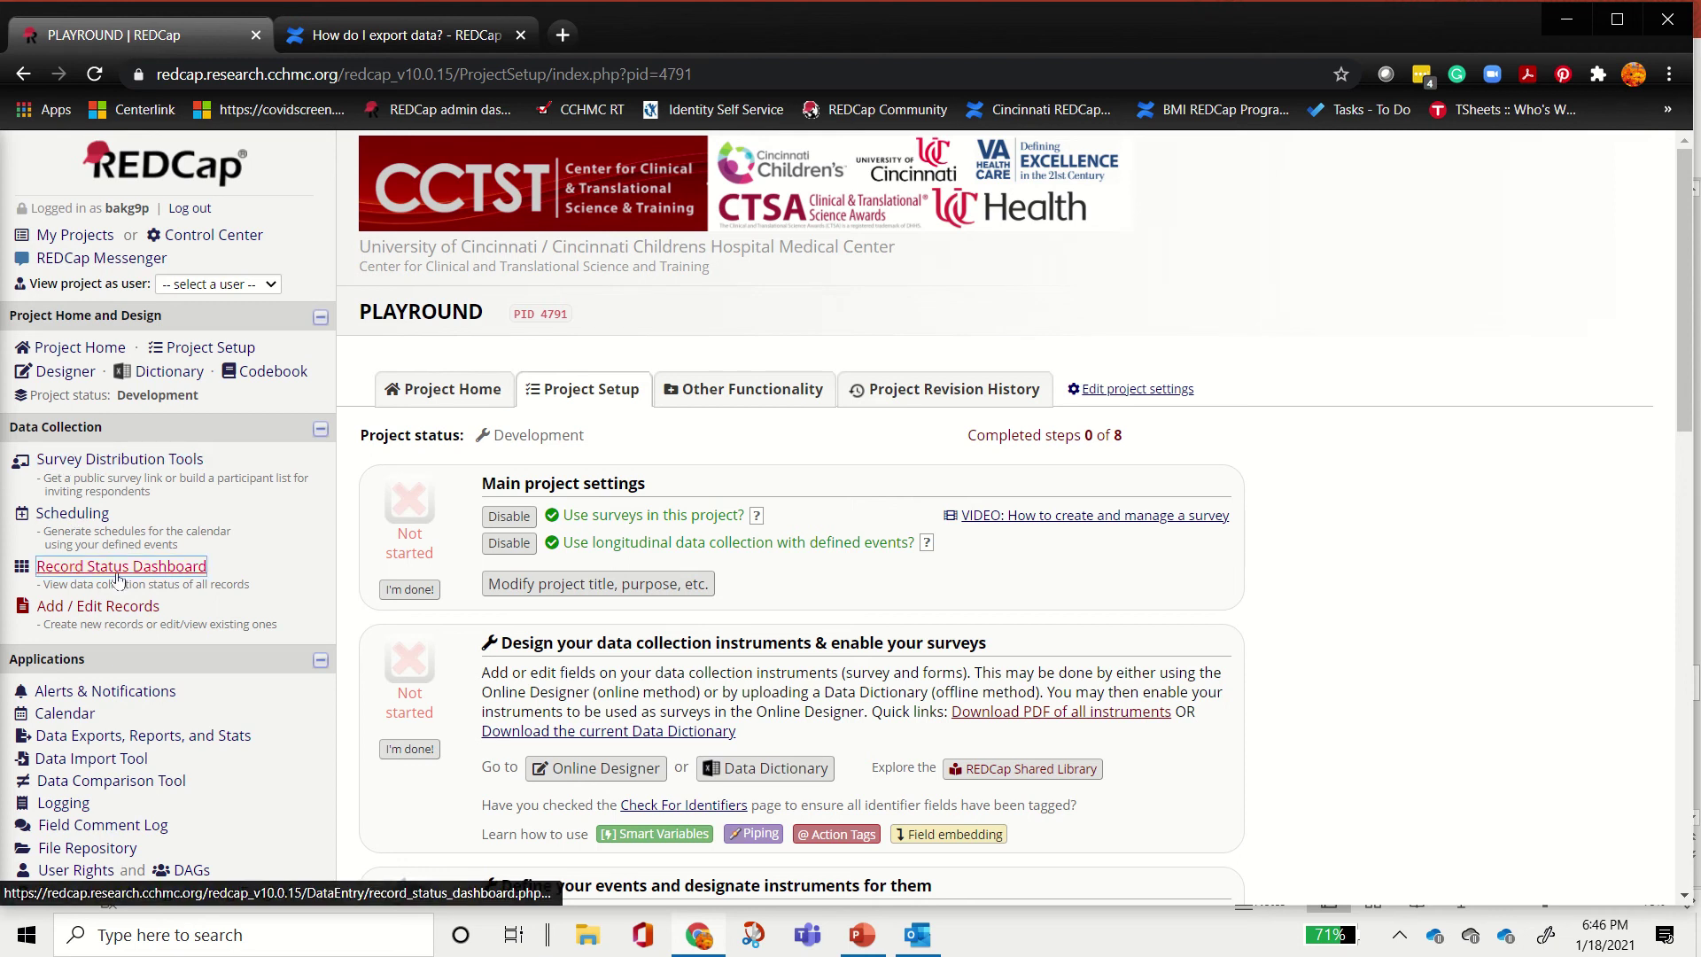
left_click(71, 515)
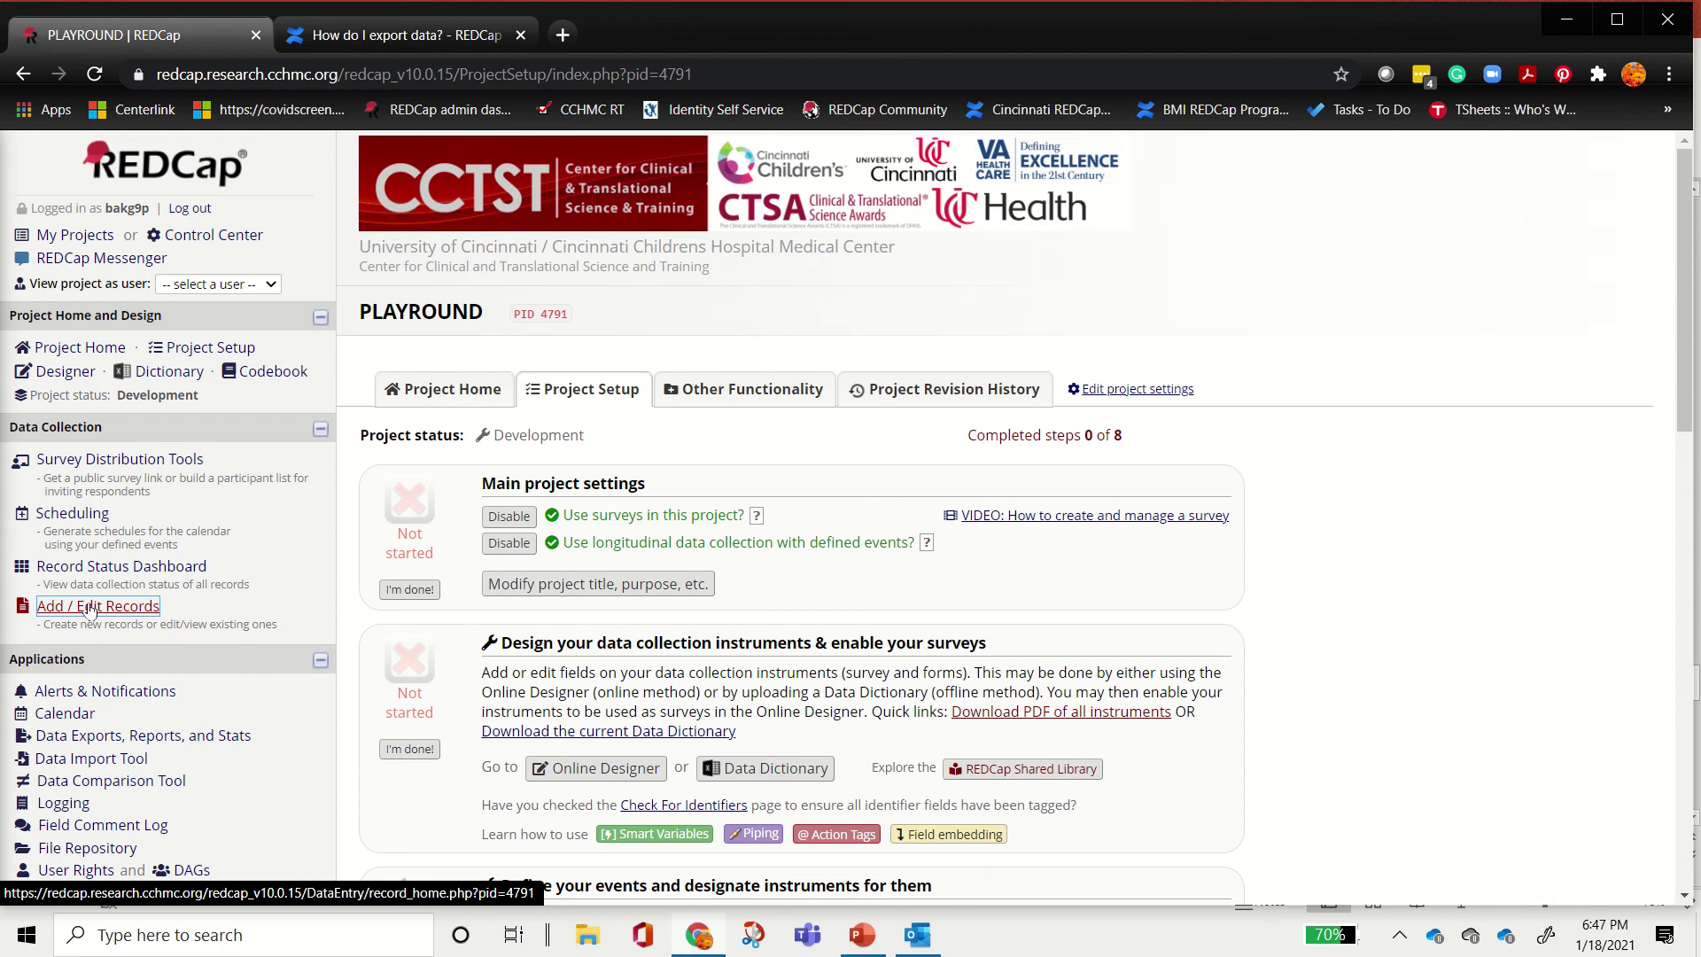
Step: Browse the optional modules and left-menu links, then open the video tutorials under Help & Information
scroll(89, 610, "down", 4)
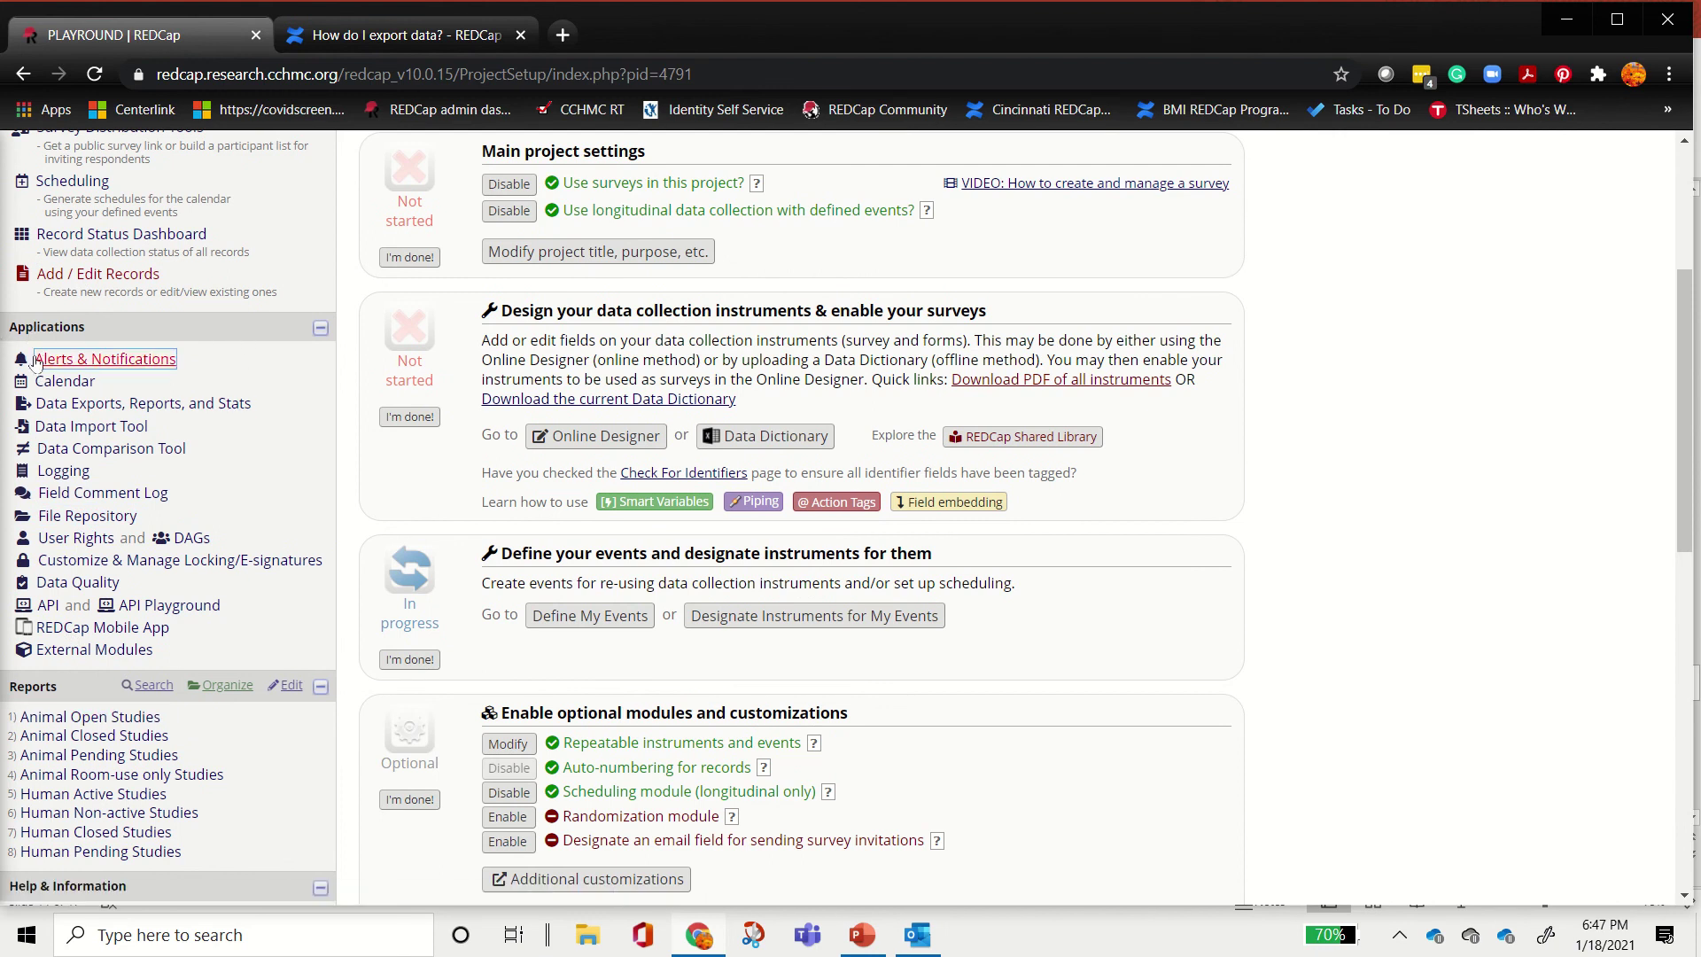
left_click(81, 358)
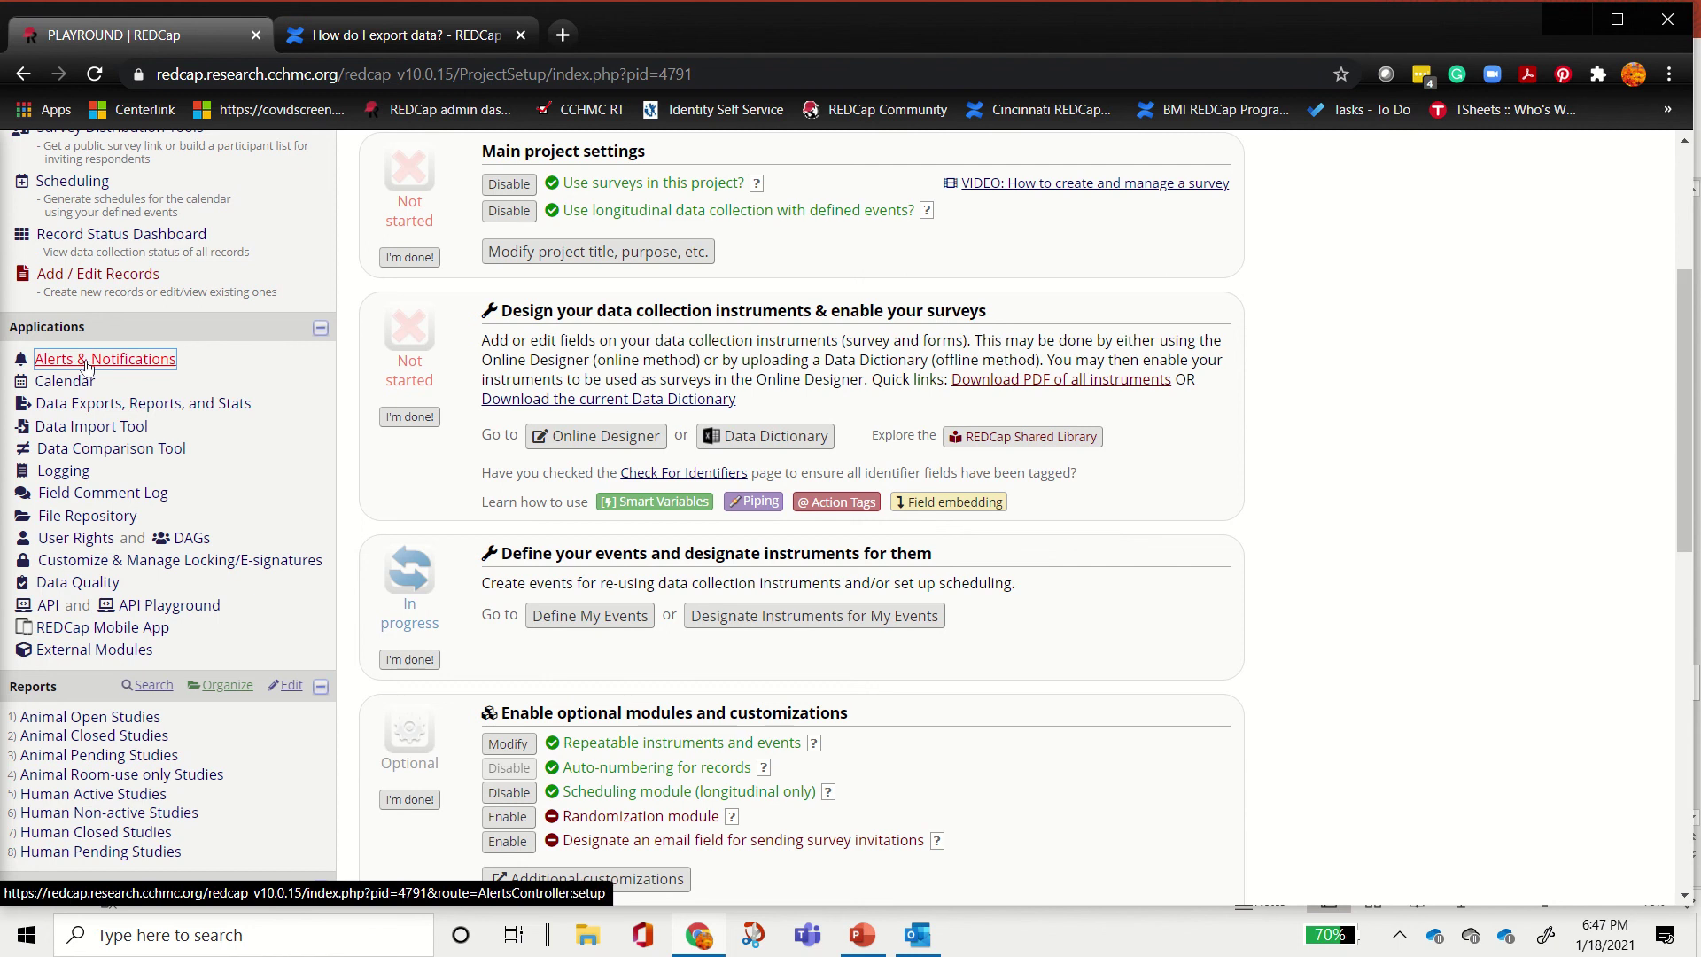
left_click(76, 382)
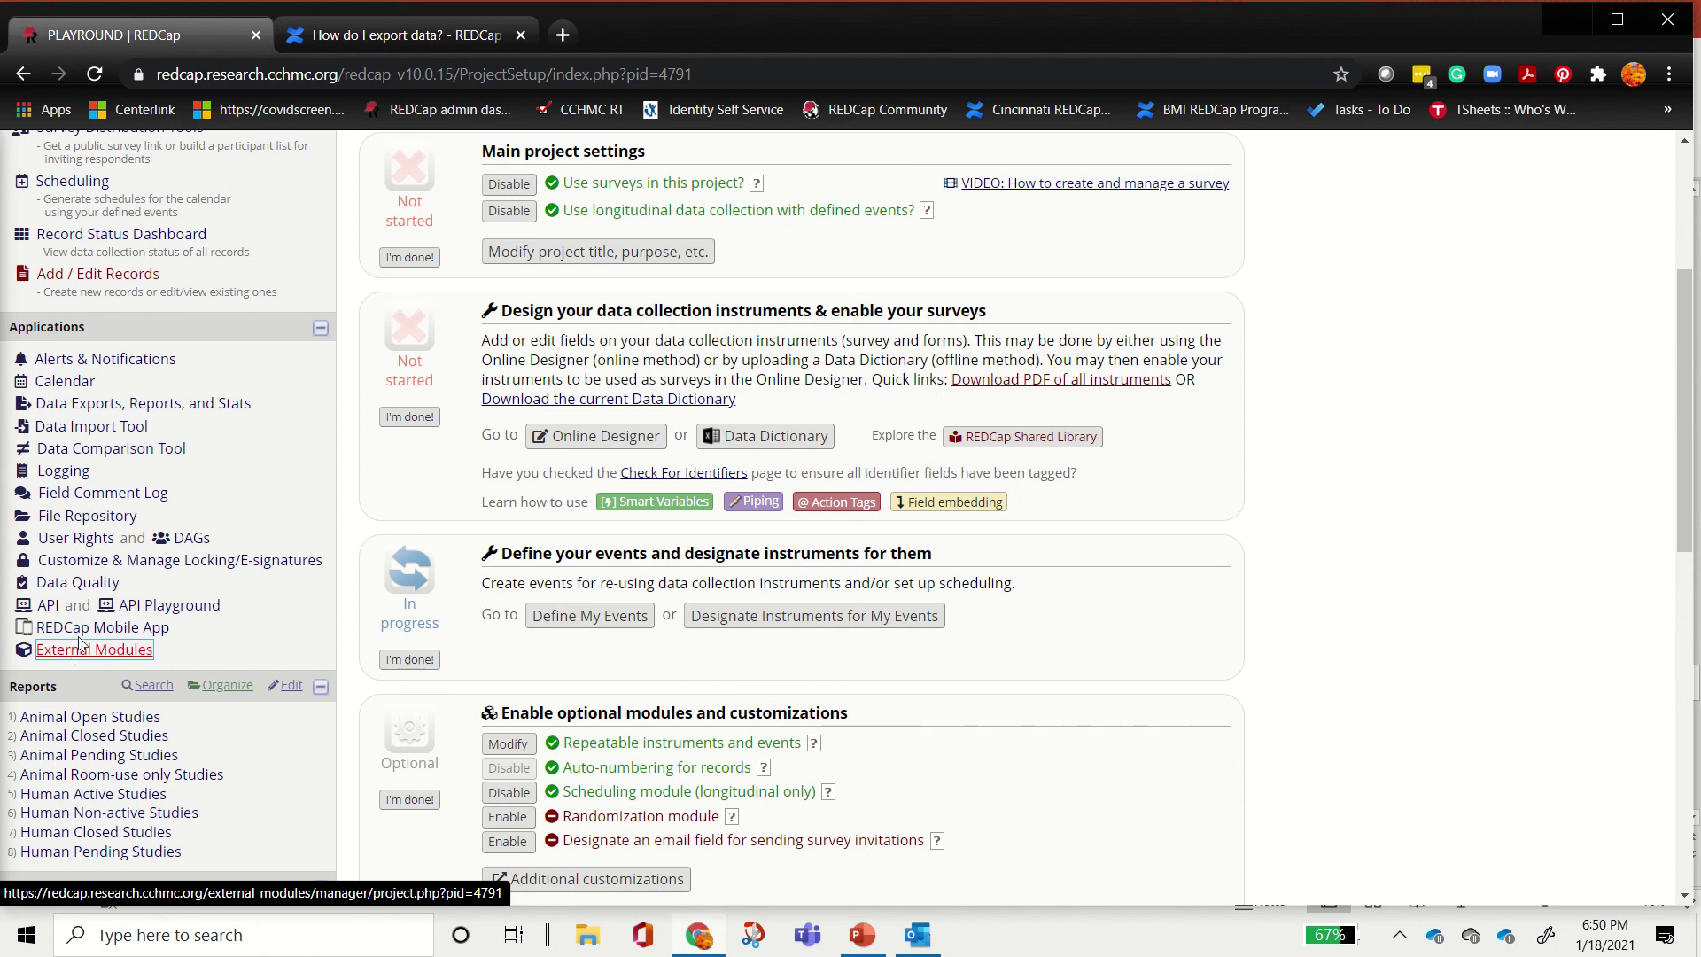
scroll(272, 634, "down", 5)
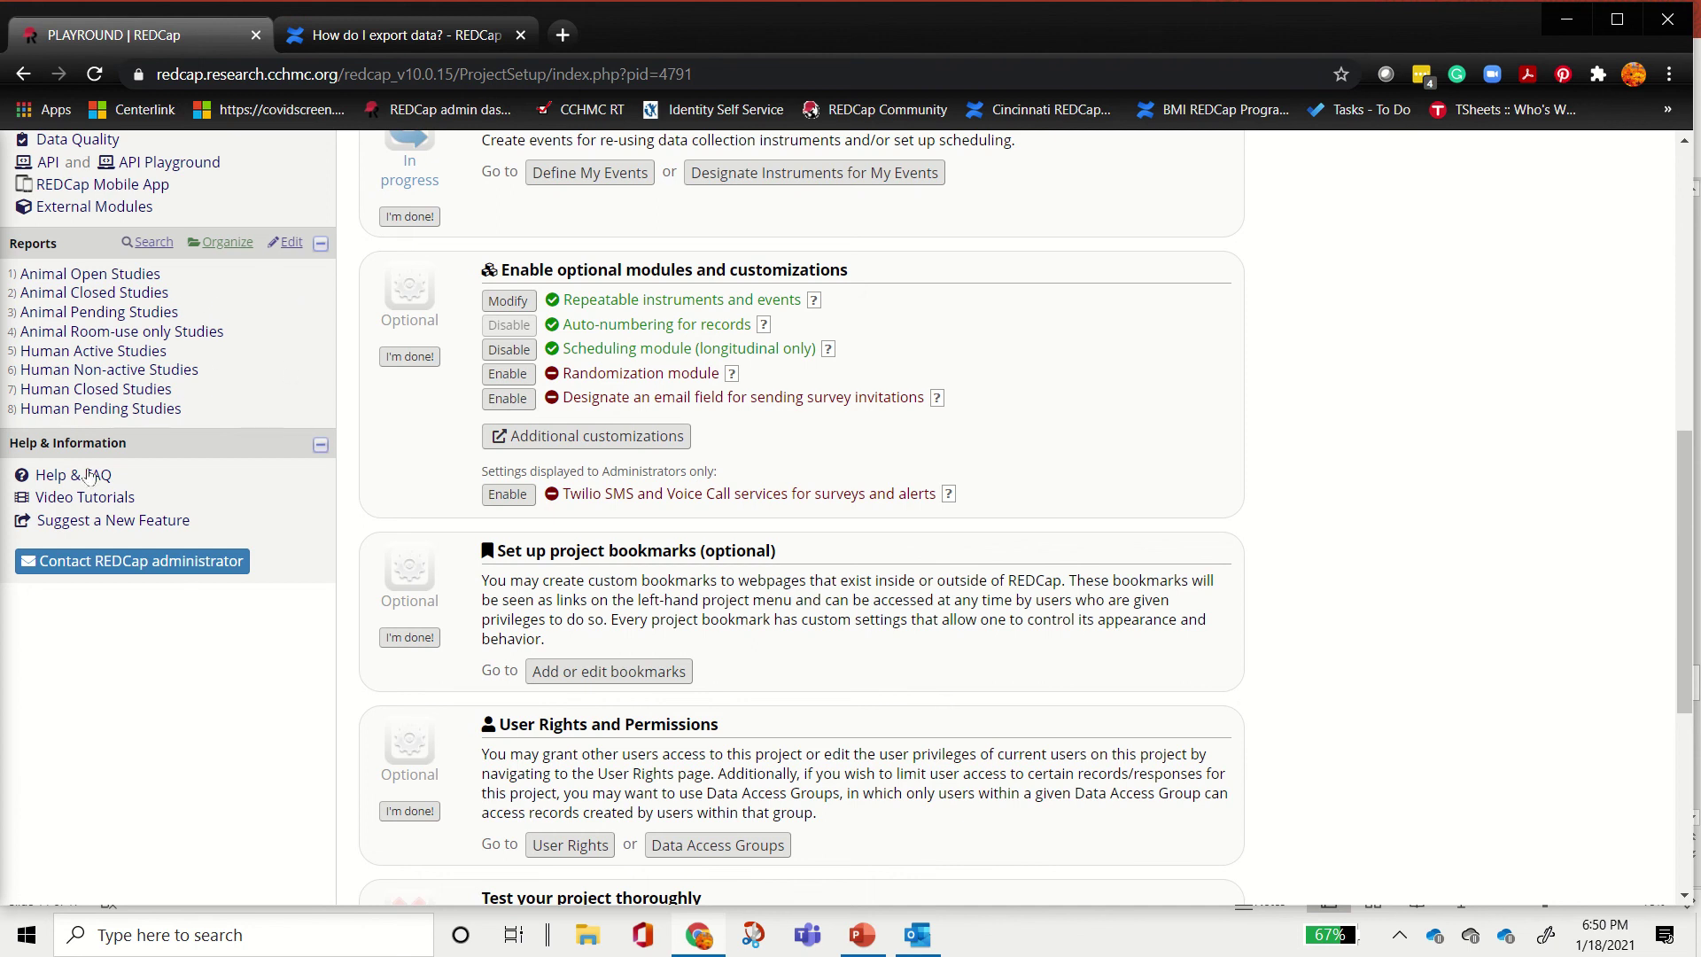
left_click(69, 497)
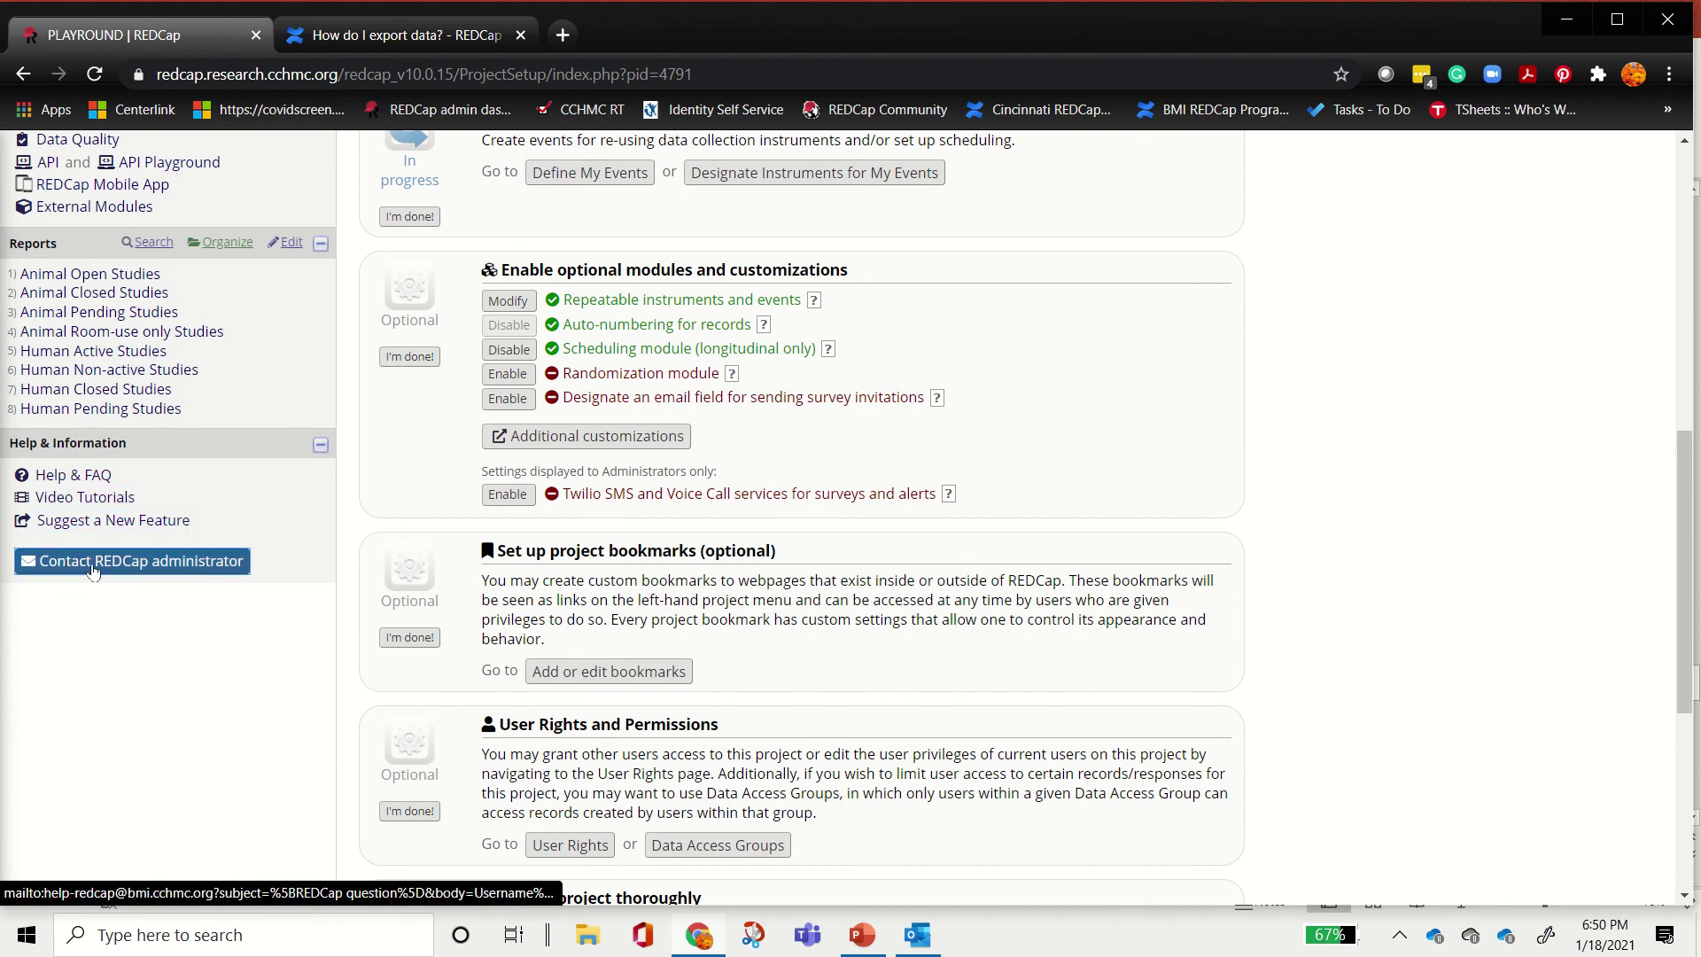
Step: Review the pre-filled [REDCap question] email's username, project title, link and question lines, then discard it unsaved
left_click(94, 570)
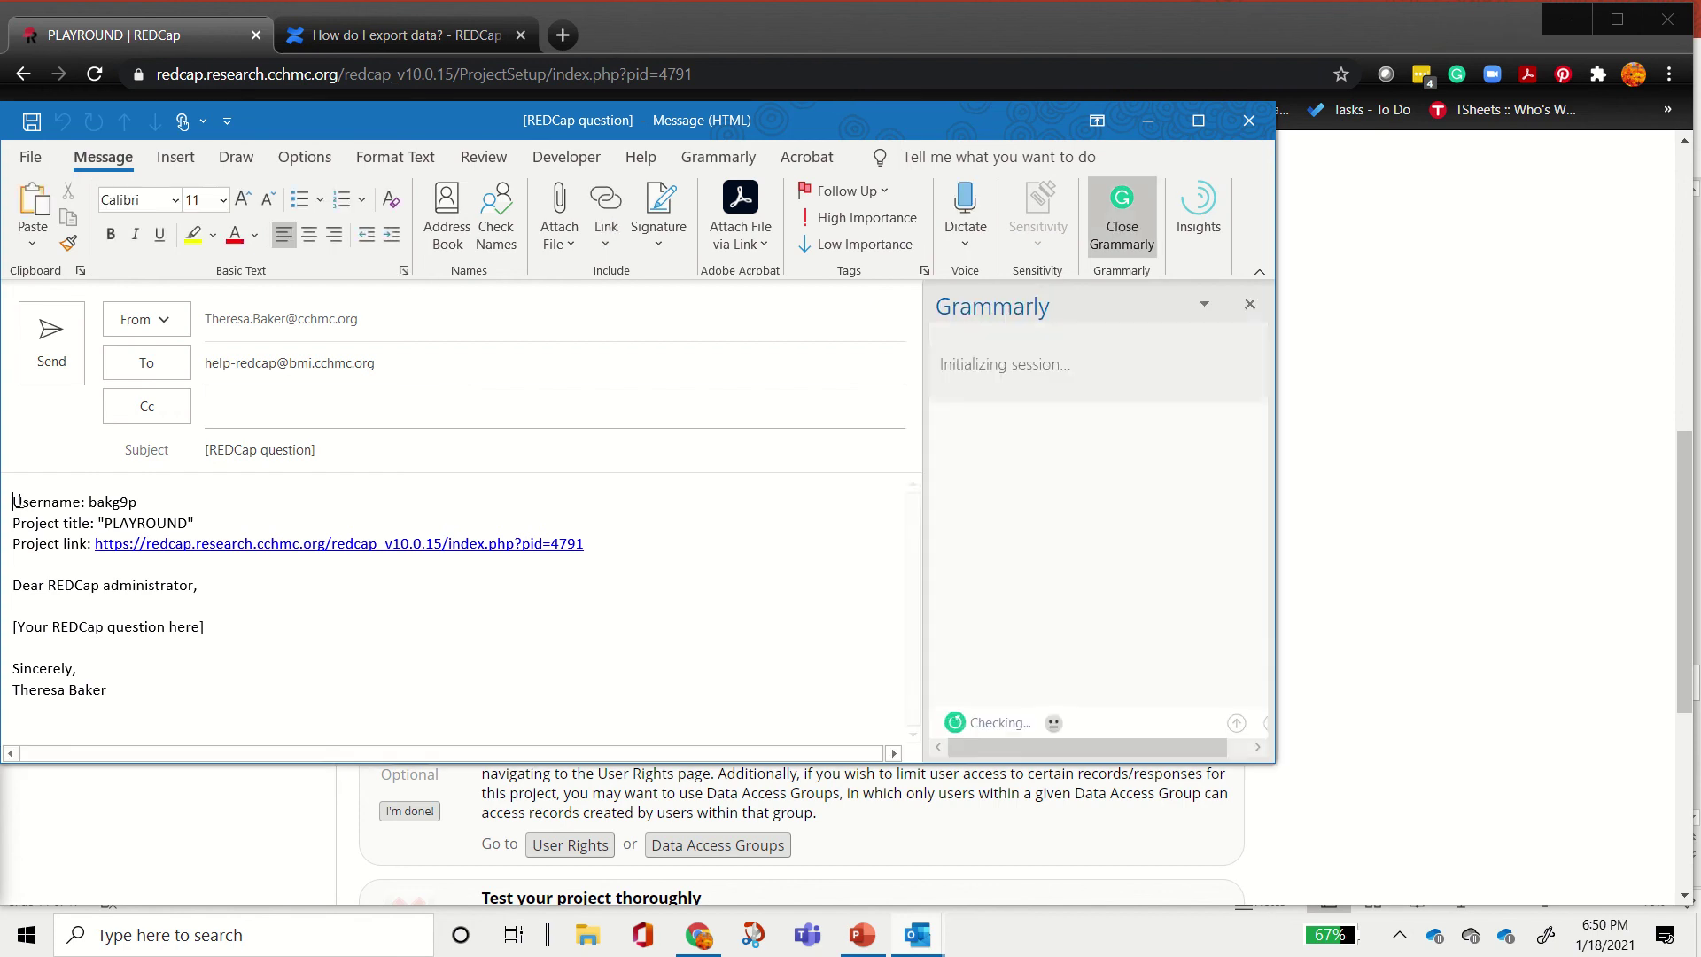
left_click_drag(83, 499, 152, 498)
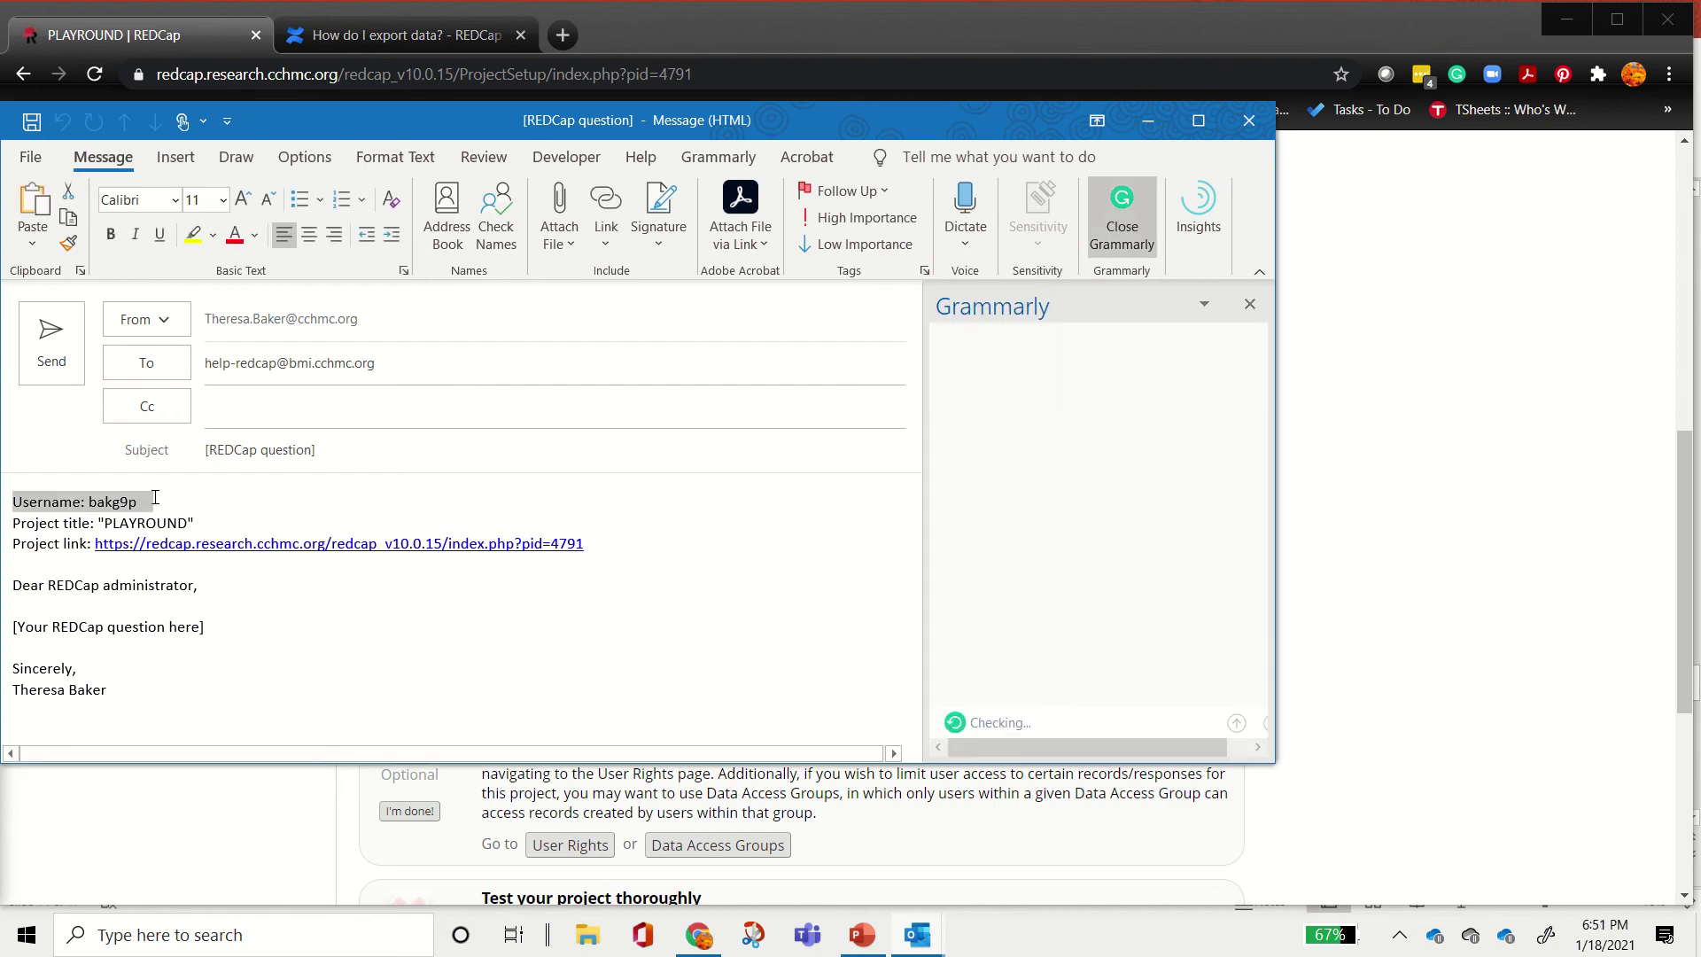
left_click_drag(98, 525, 208, 519)
left_click_drag(80, 545, 610, 548)
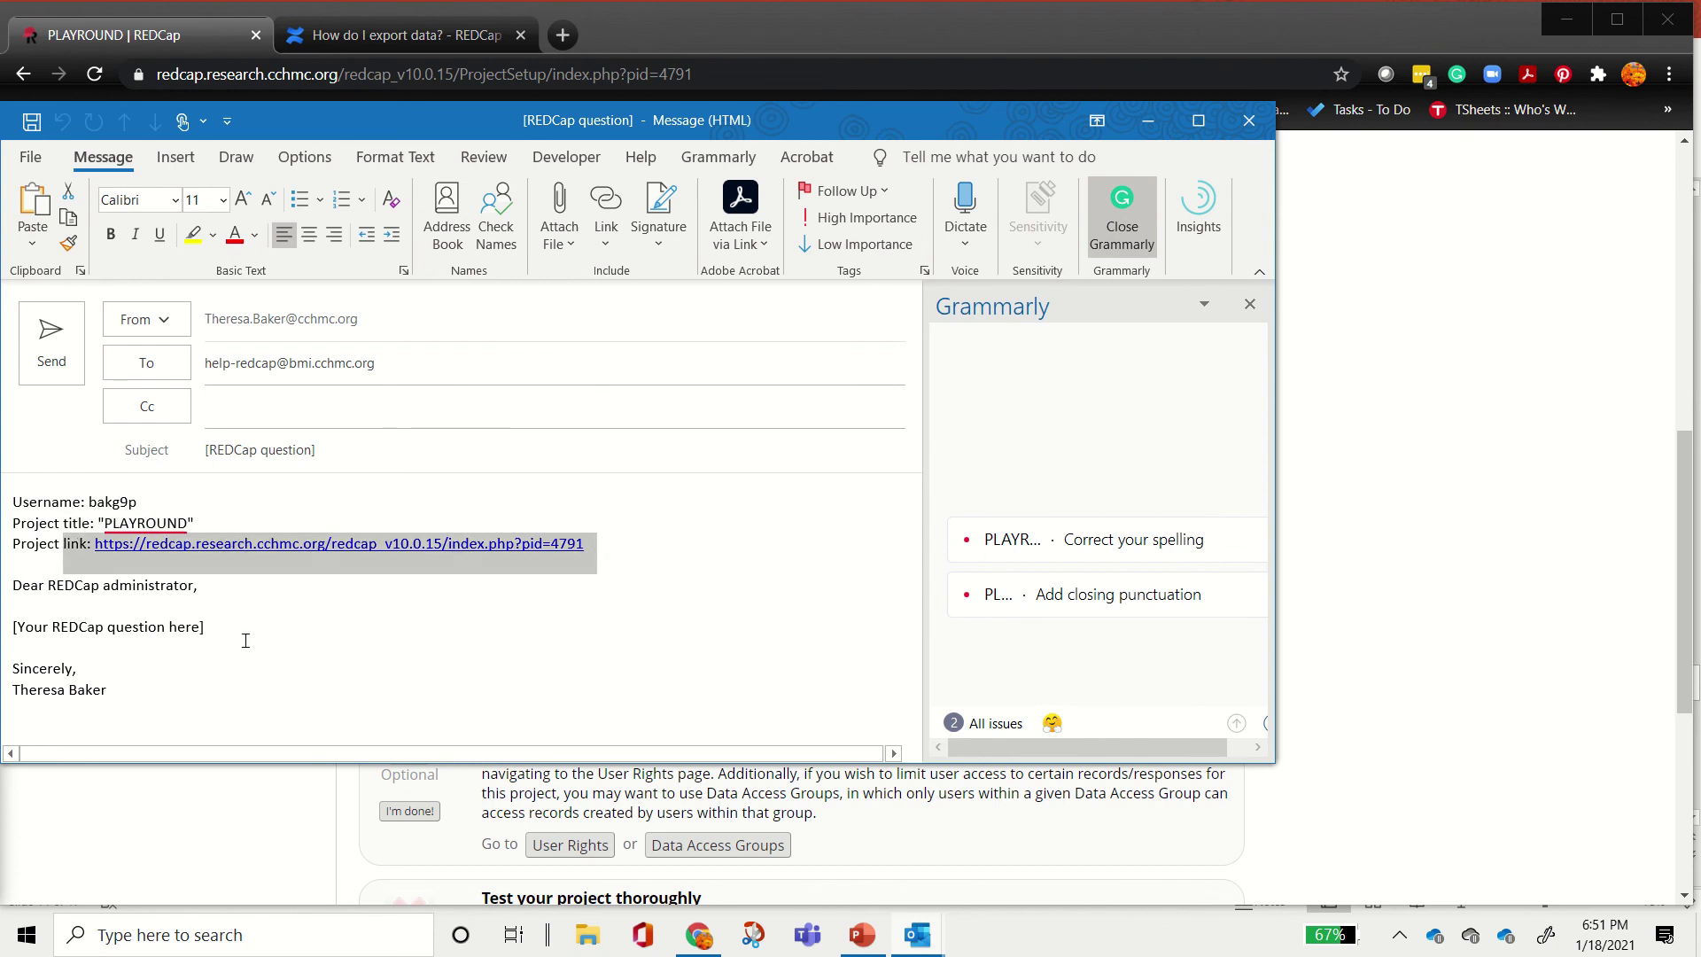
left_click_drag(16, 632, 215, 621)
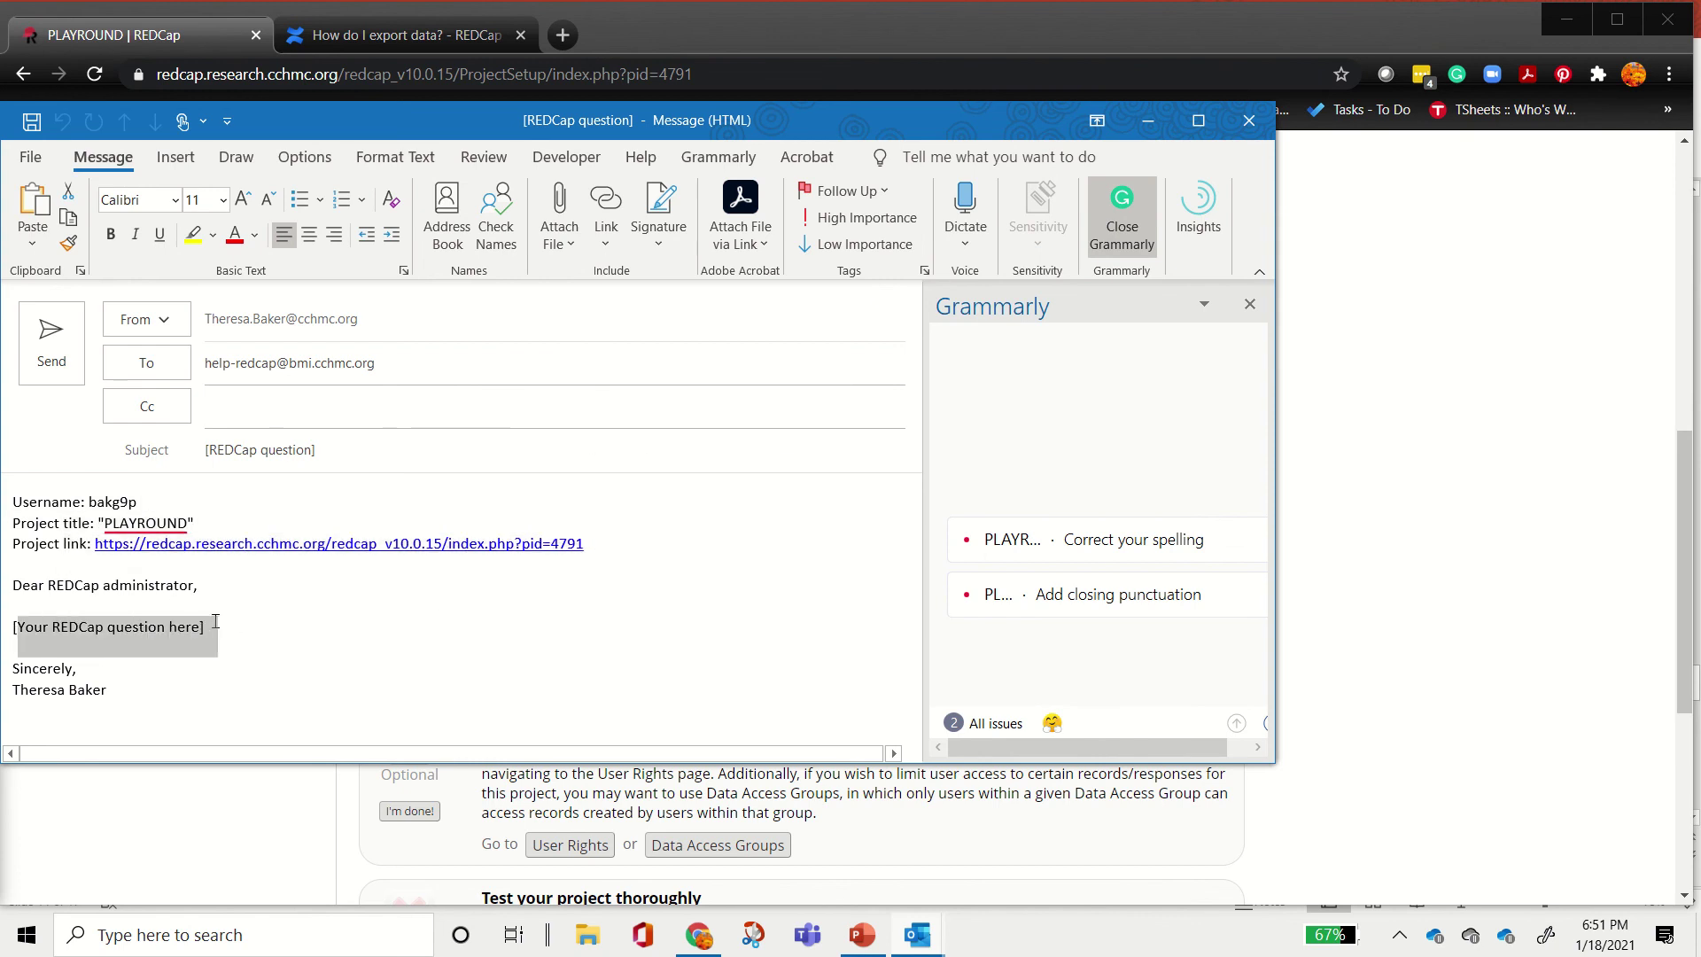
left_click(1253, 121)
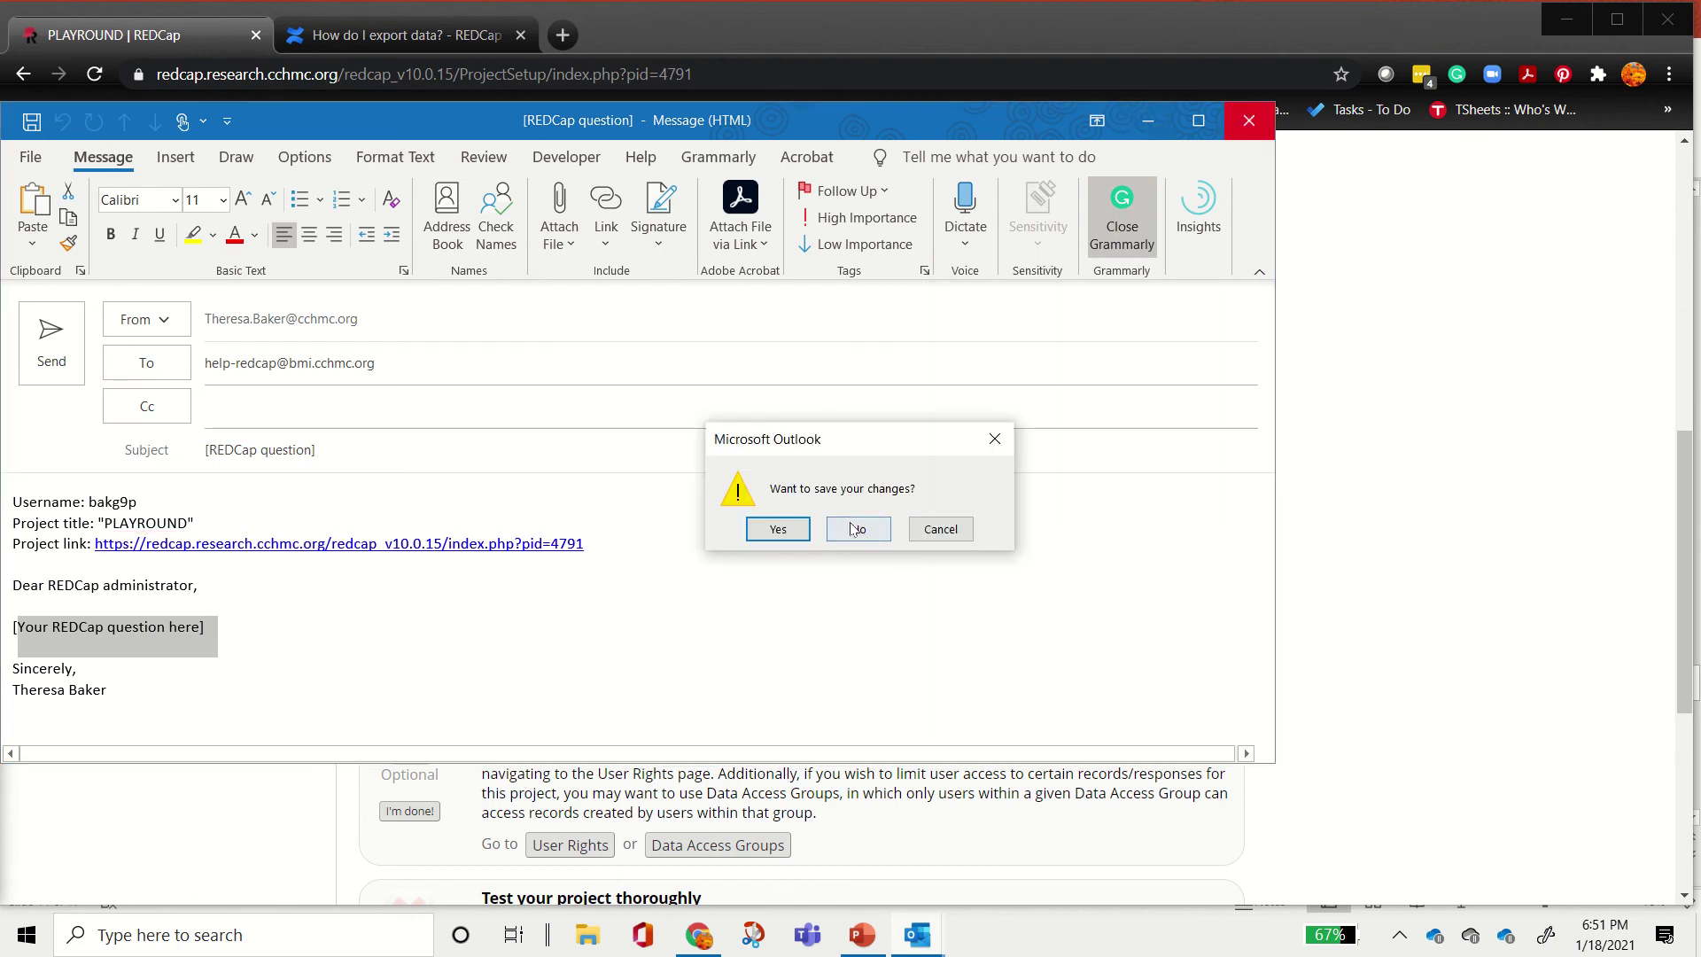
left_click(859, 529)
Step: Check the surveys and longitudinal settings, mark Main project settings complete, and open the Online Designer
scroll(1340, 535, "up", 10)
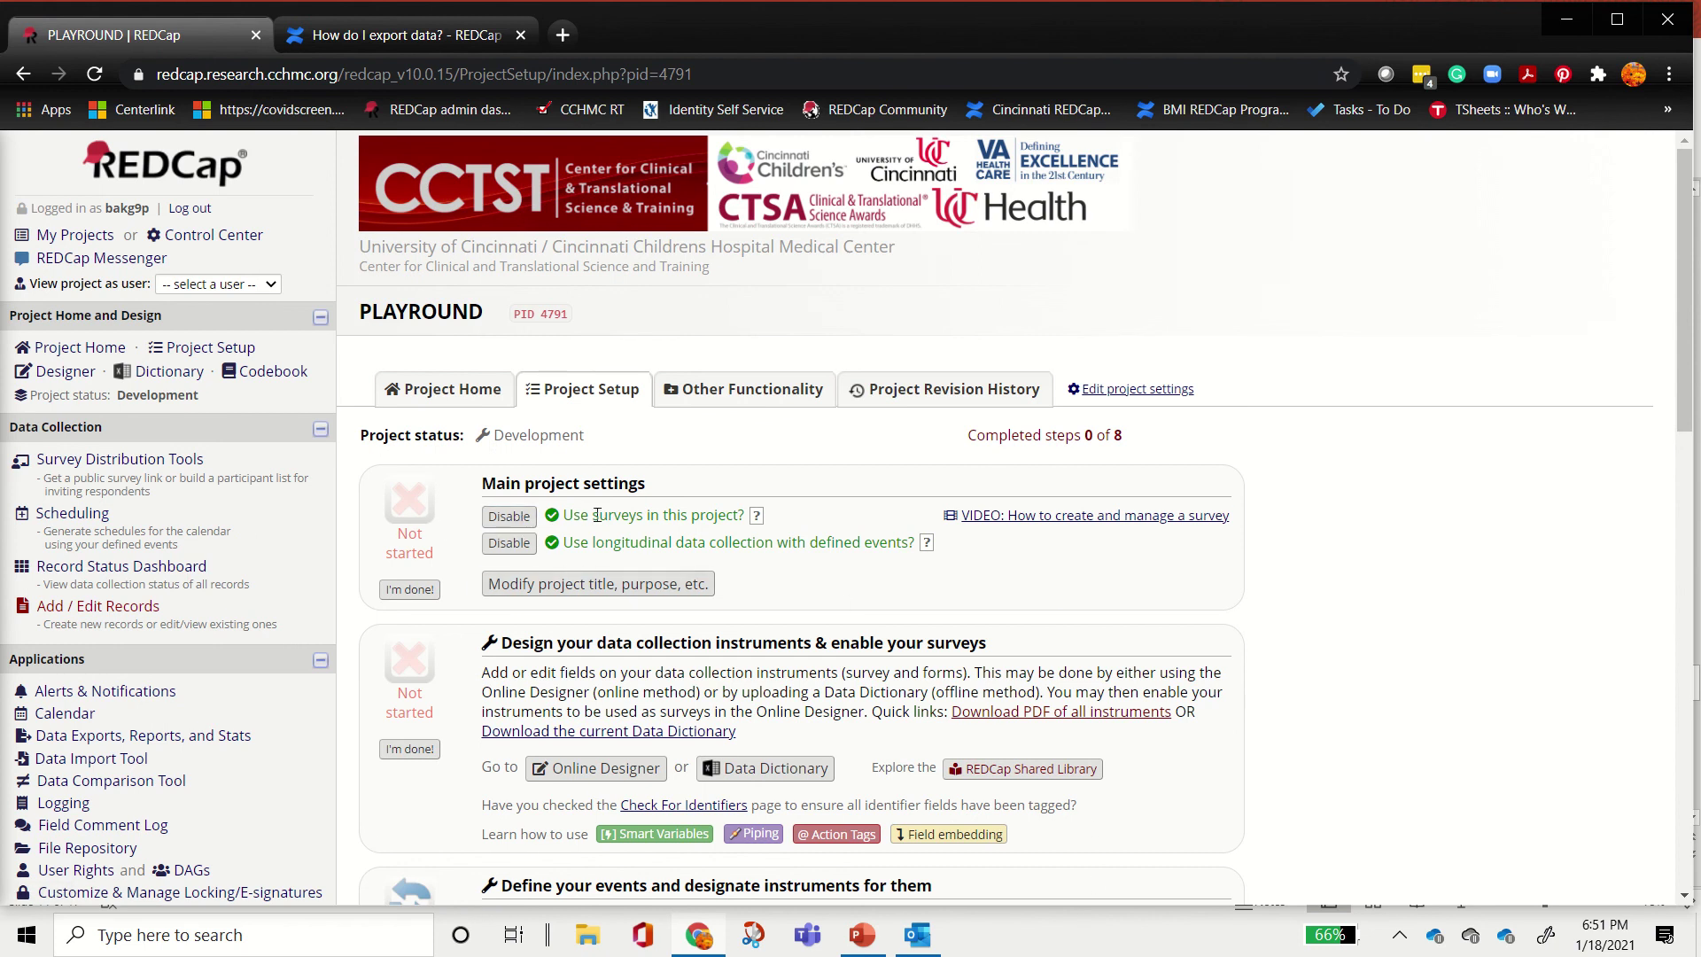
left_click_drag(595, 517, 710, 535)
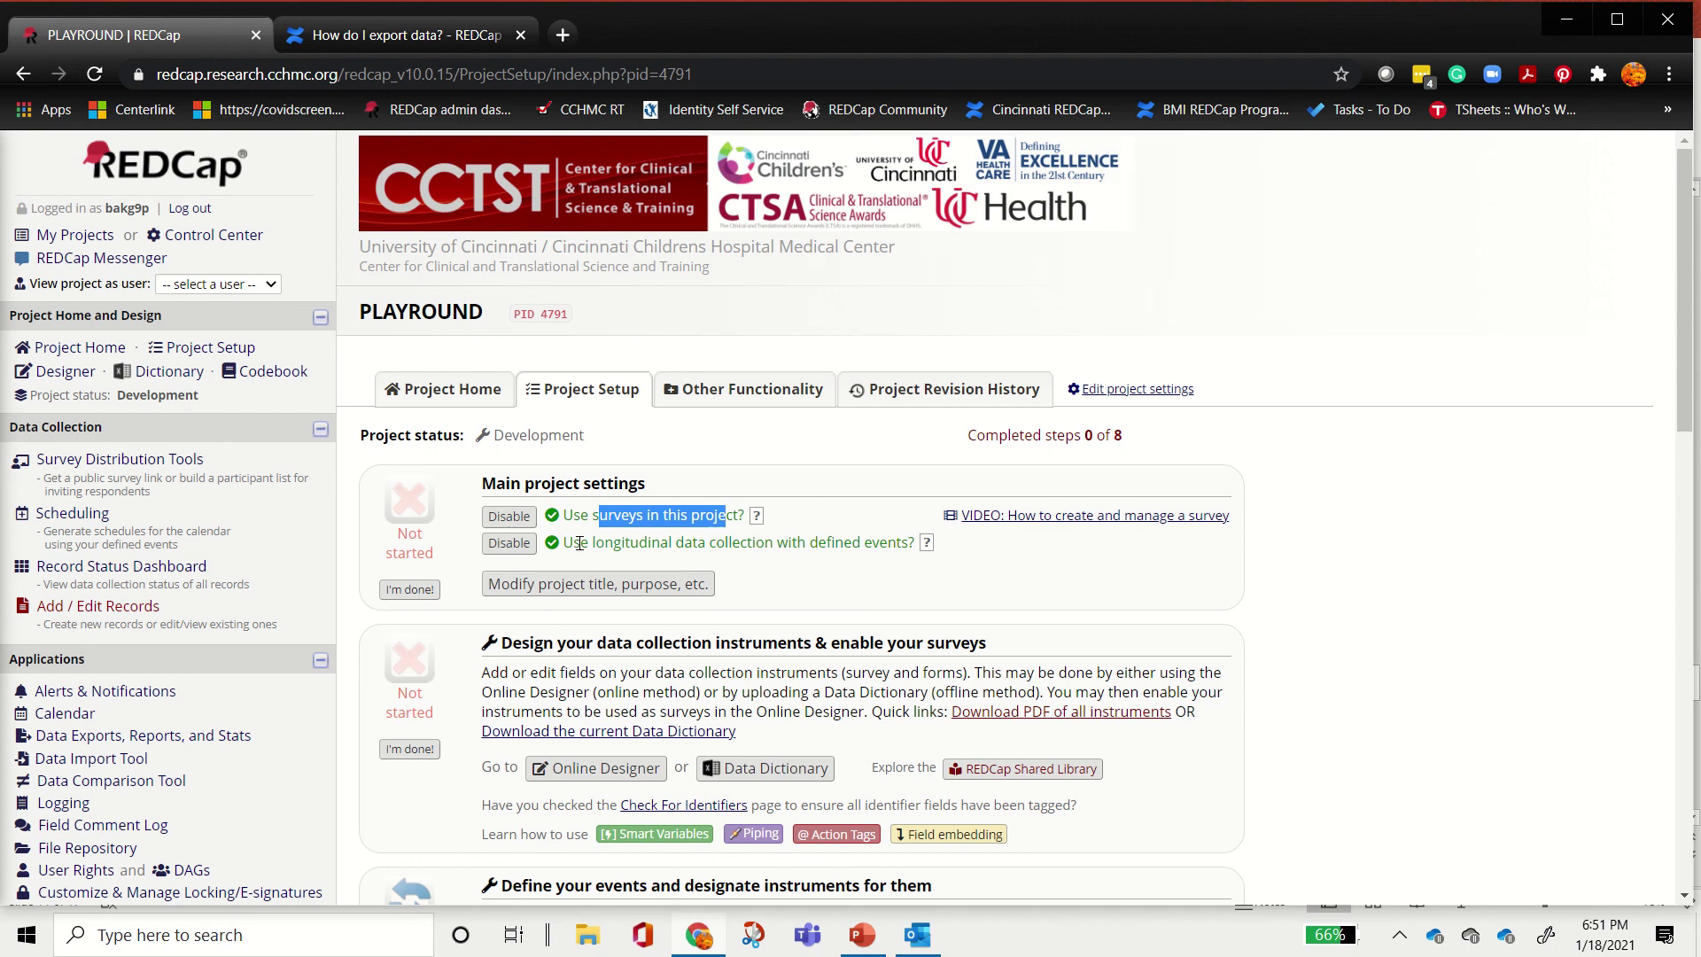
left_click_drag(565, 542, 914, 544)
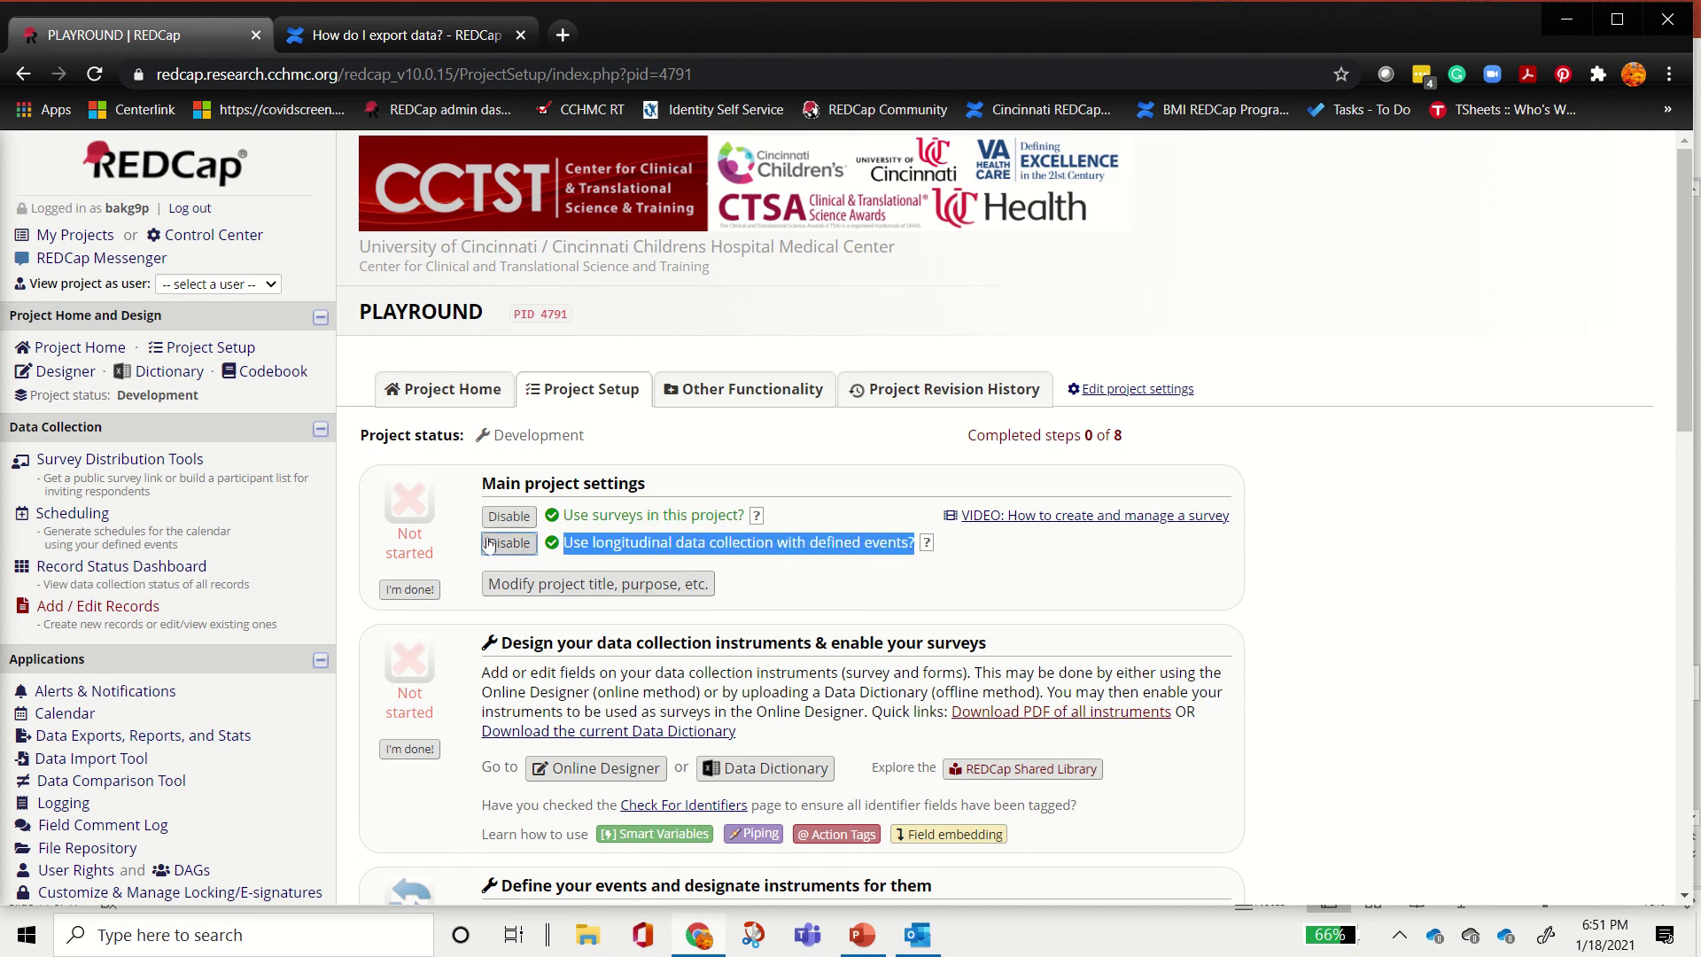
scroll(919, 571, "down", 4)
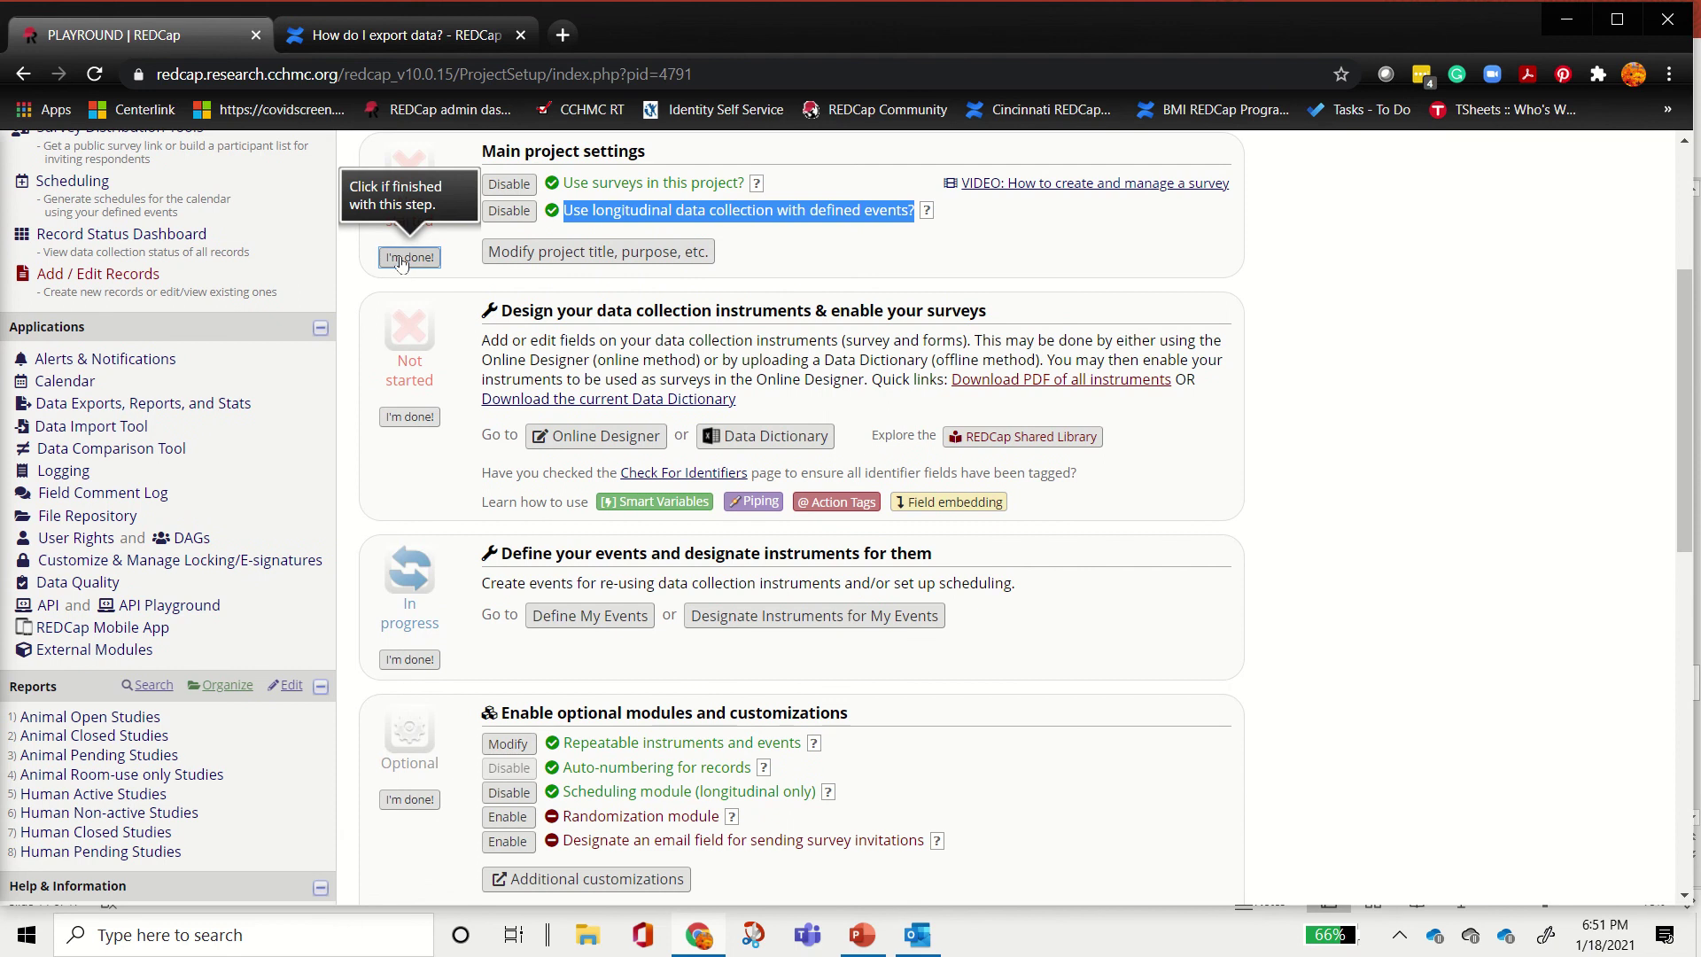
left_click(410, 257)
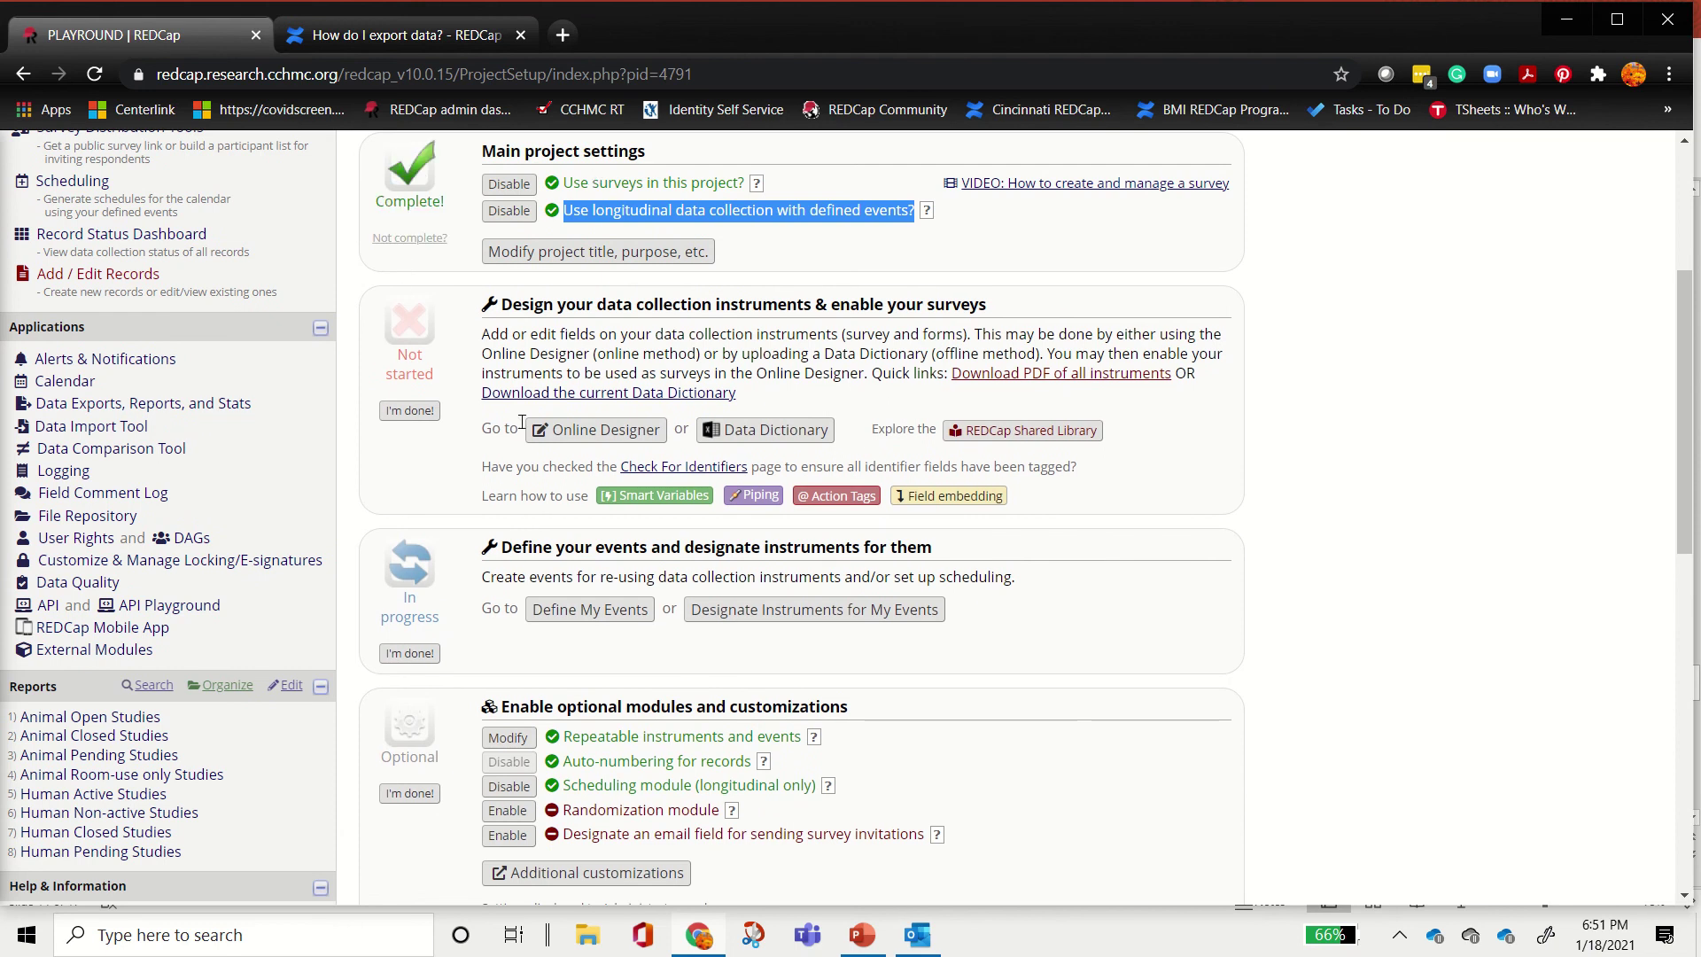
left_click(600, 431)
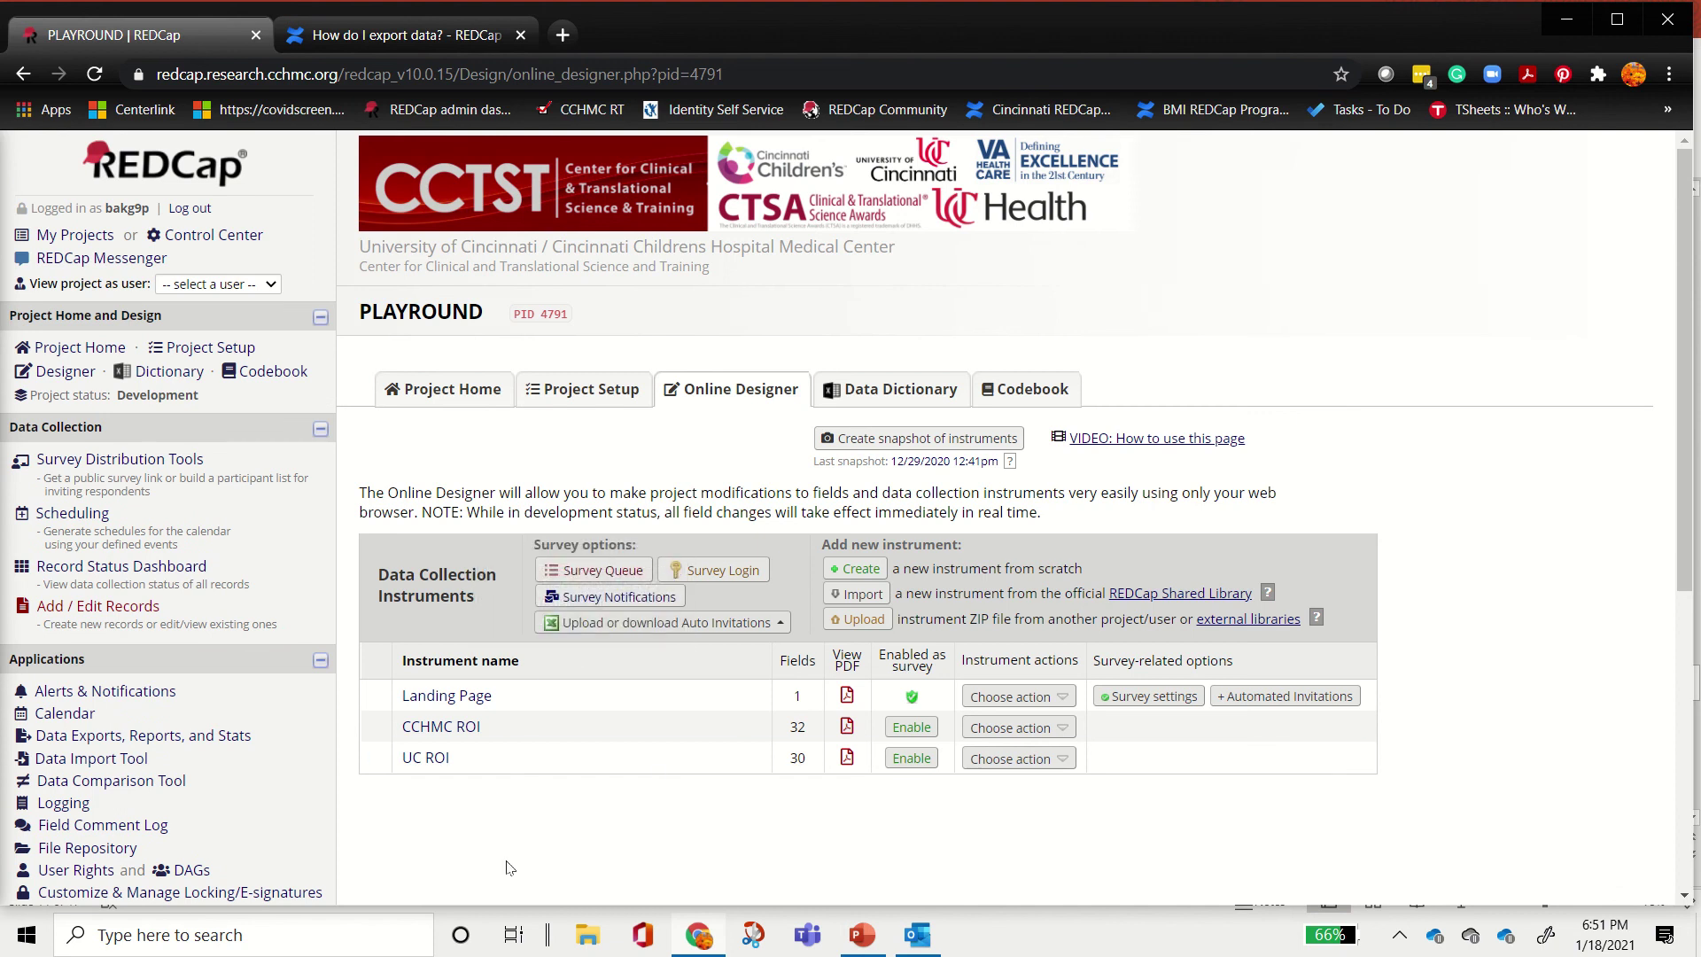
Step: Create a new instrument named 'new' after UC ROI and view its action options
left_click(875, 567)
scroll(470, 546, "down", 5)
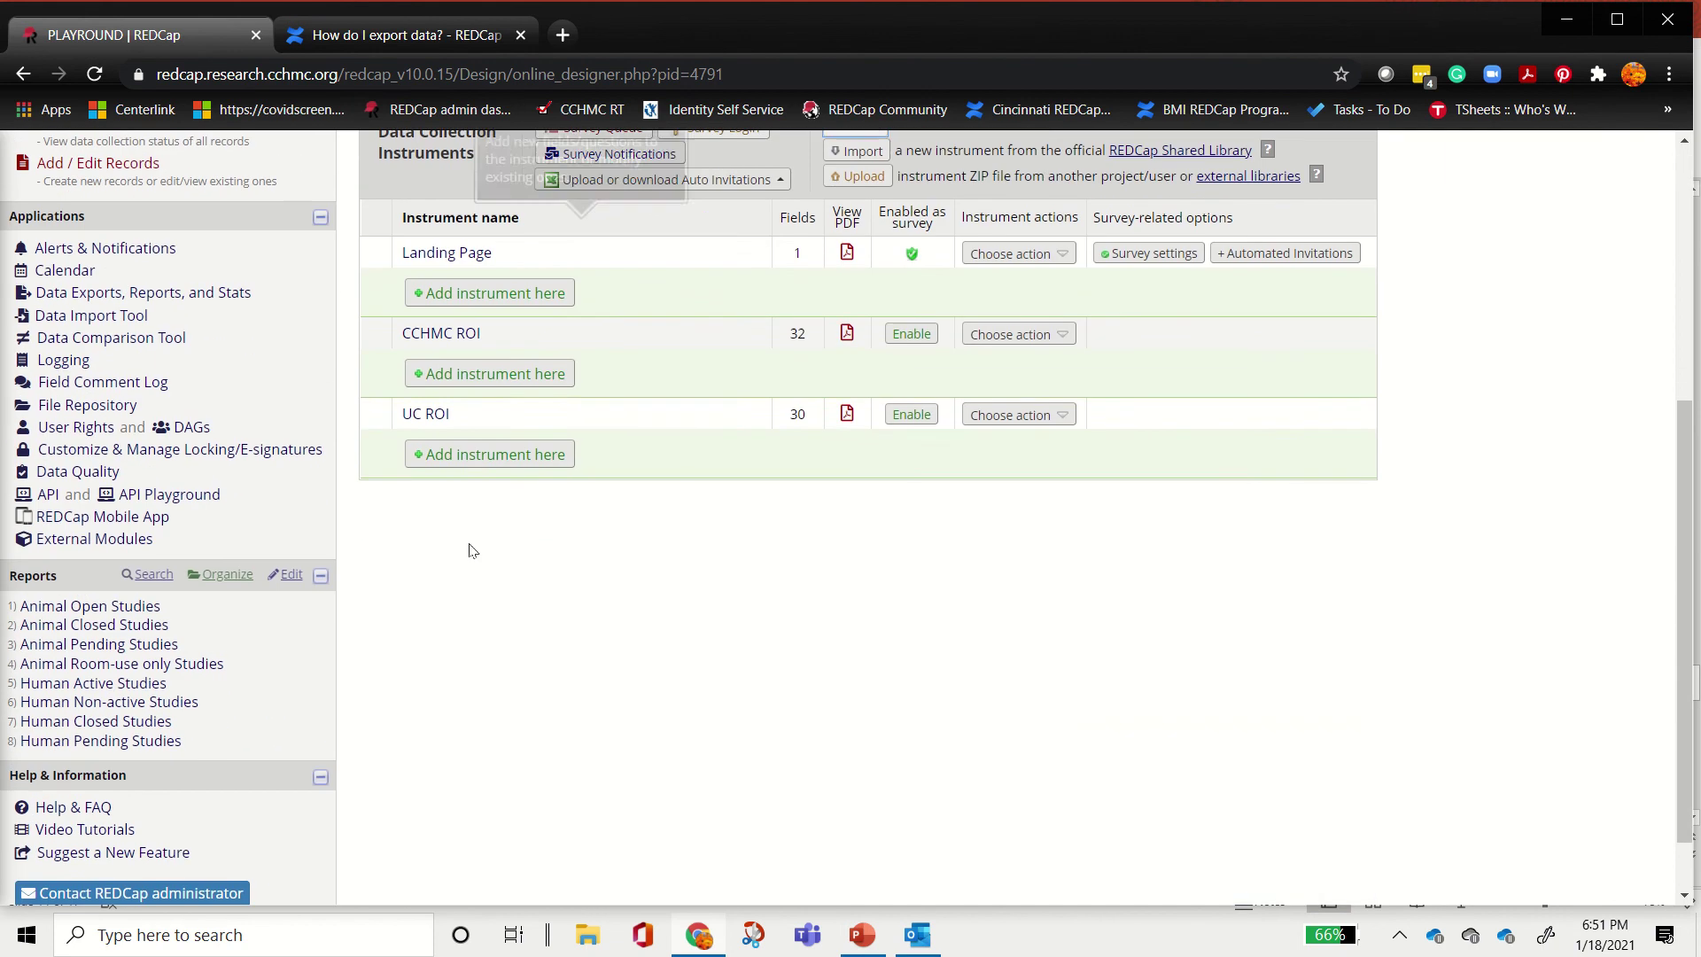
left_click(462, 457)
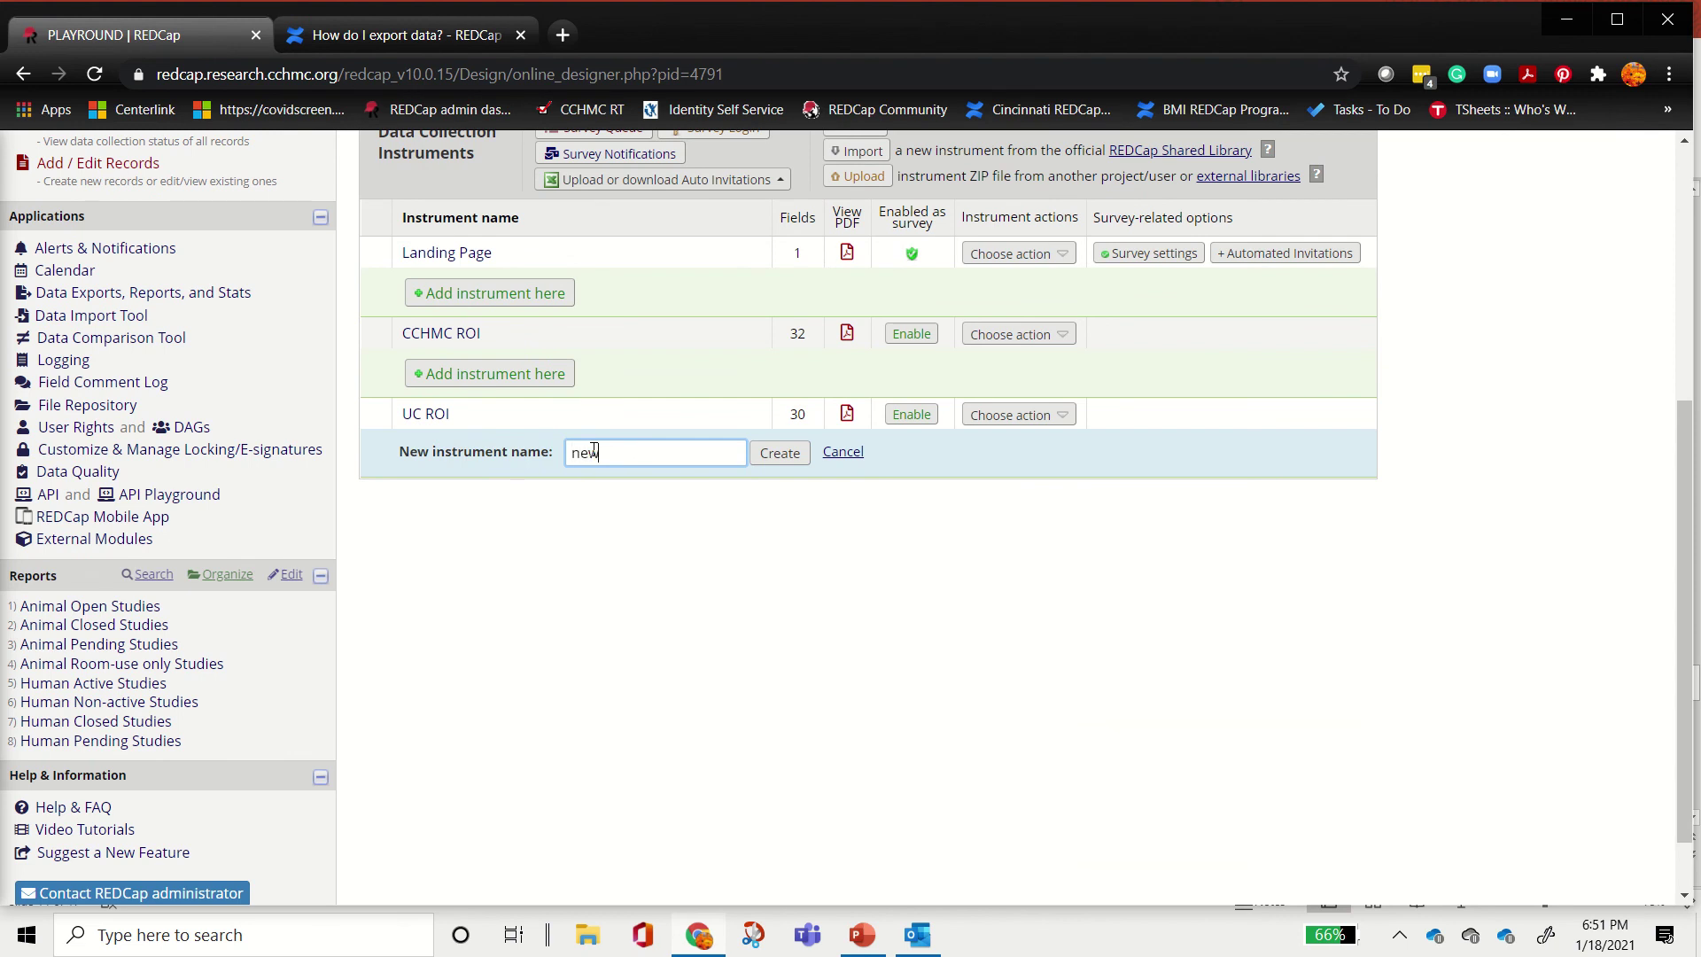
left_click(779, 453)
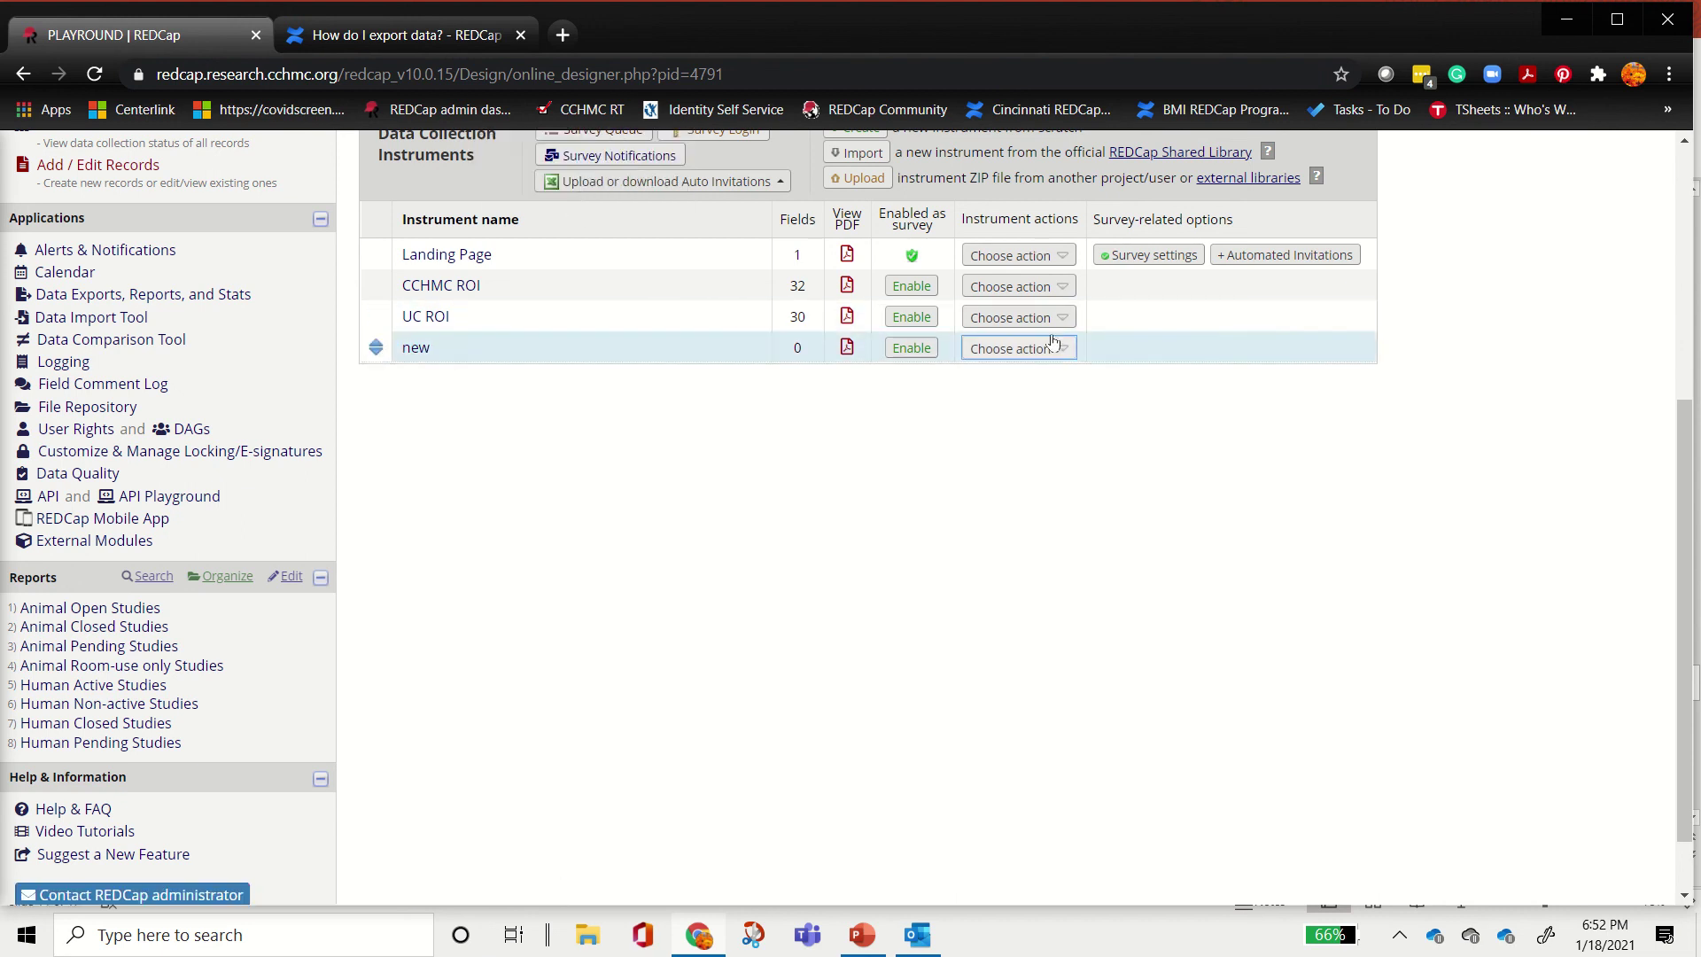
left_click(1023, 350)
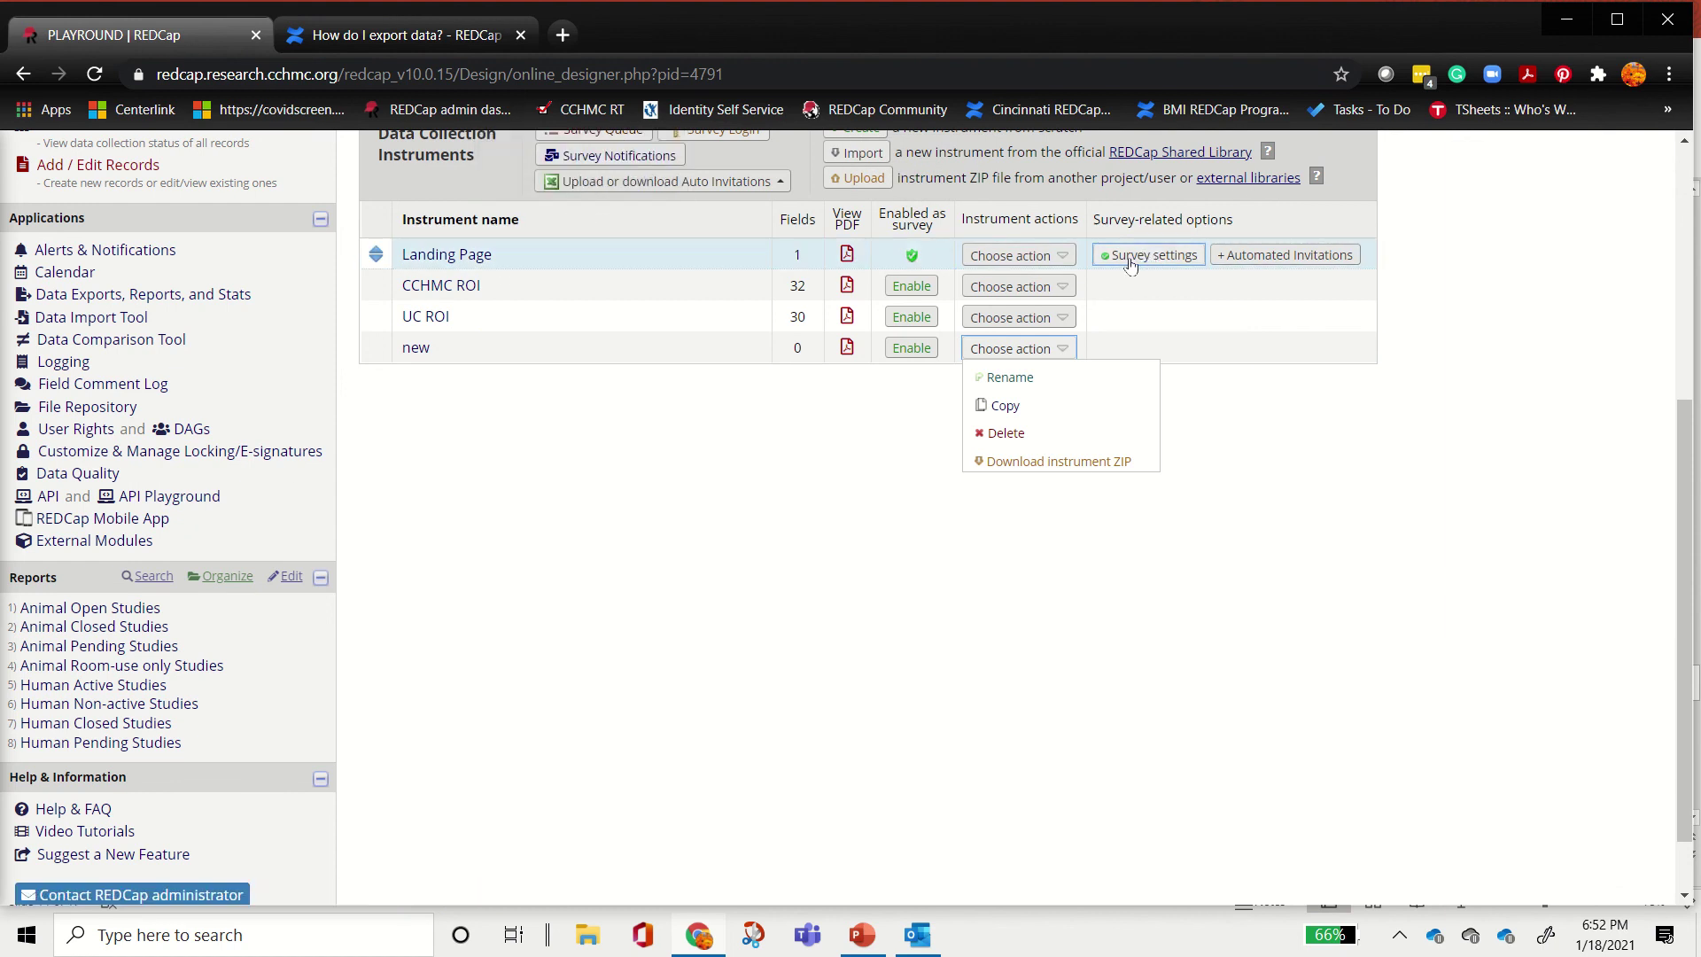
scroll(1131, 264, "up", 2)
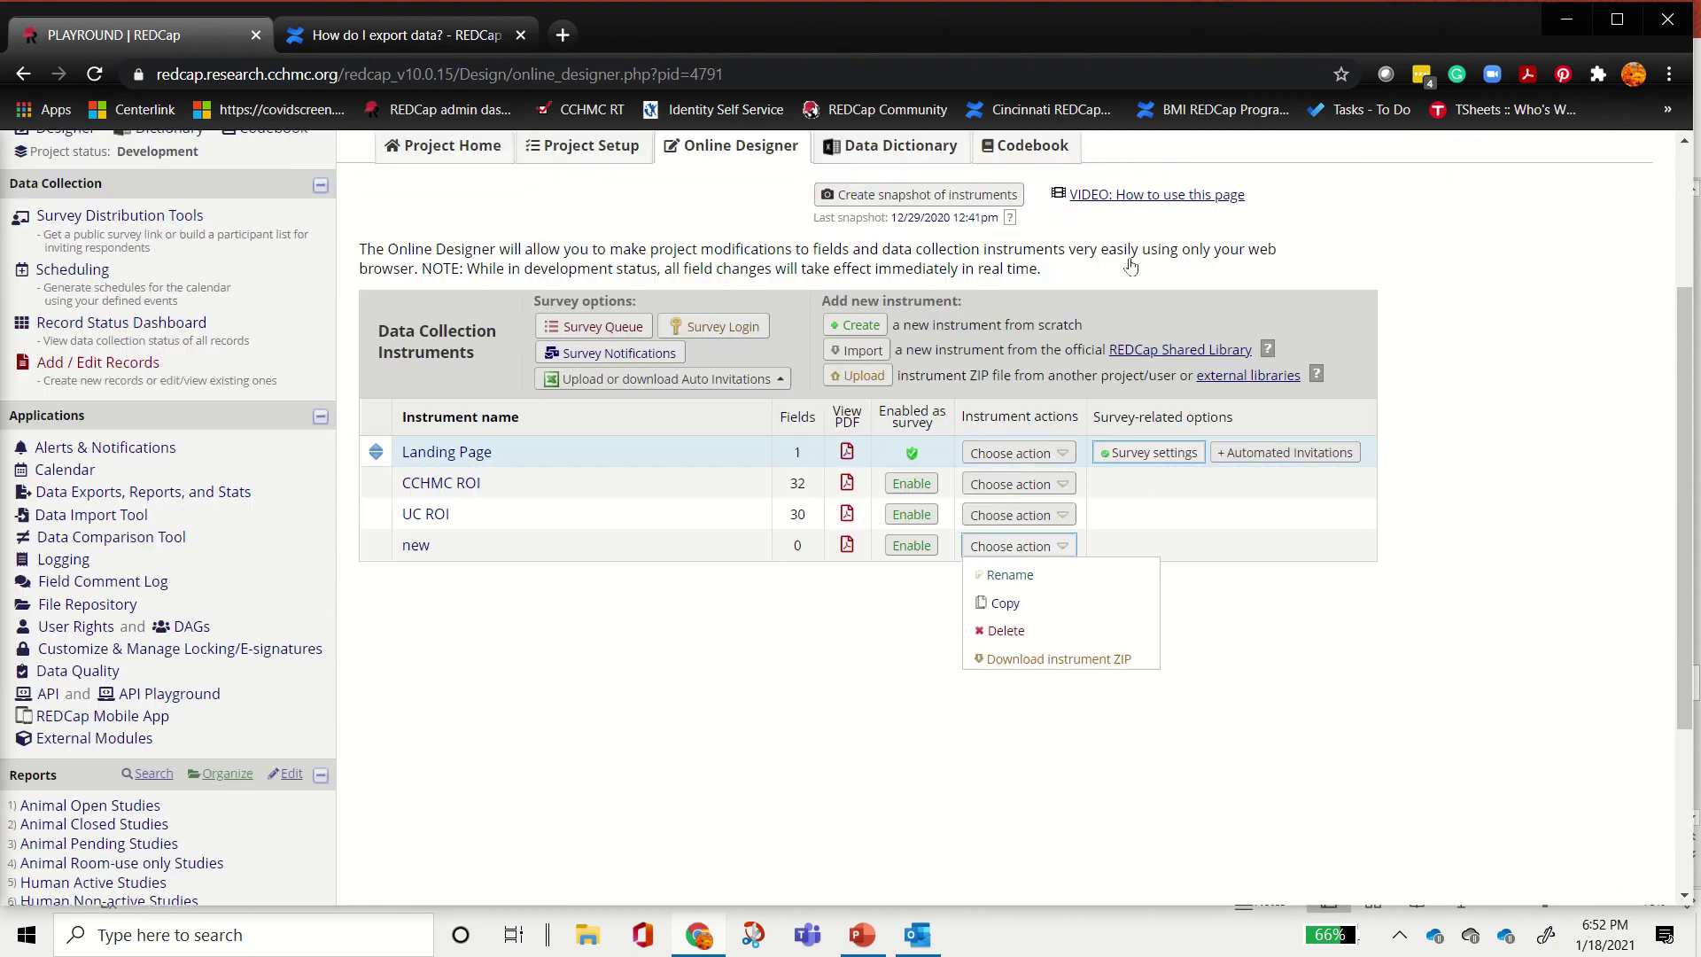
scroll(1157, 294, "down", 2)
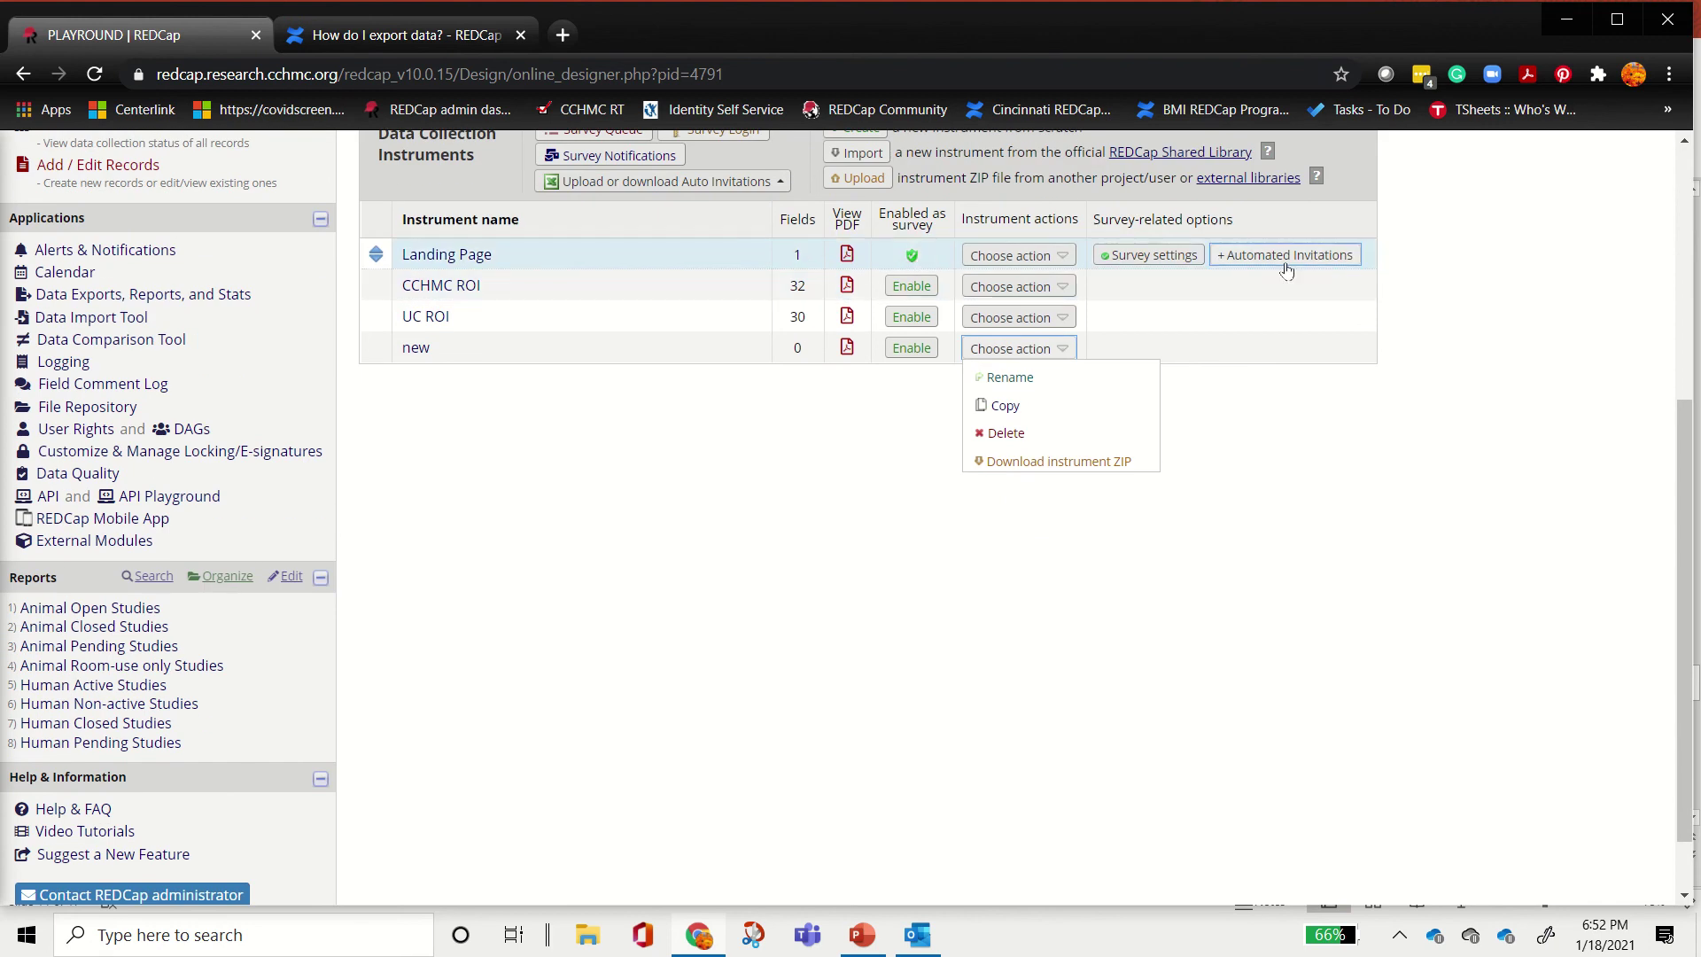
Step: Open the CCHMC ROI instrument and review its fields from patient information down to the footer
left_click(423, 287)
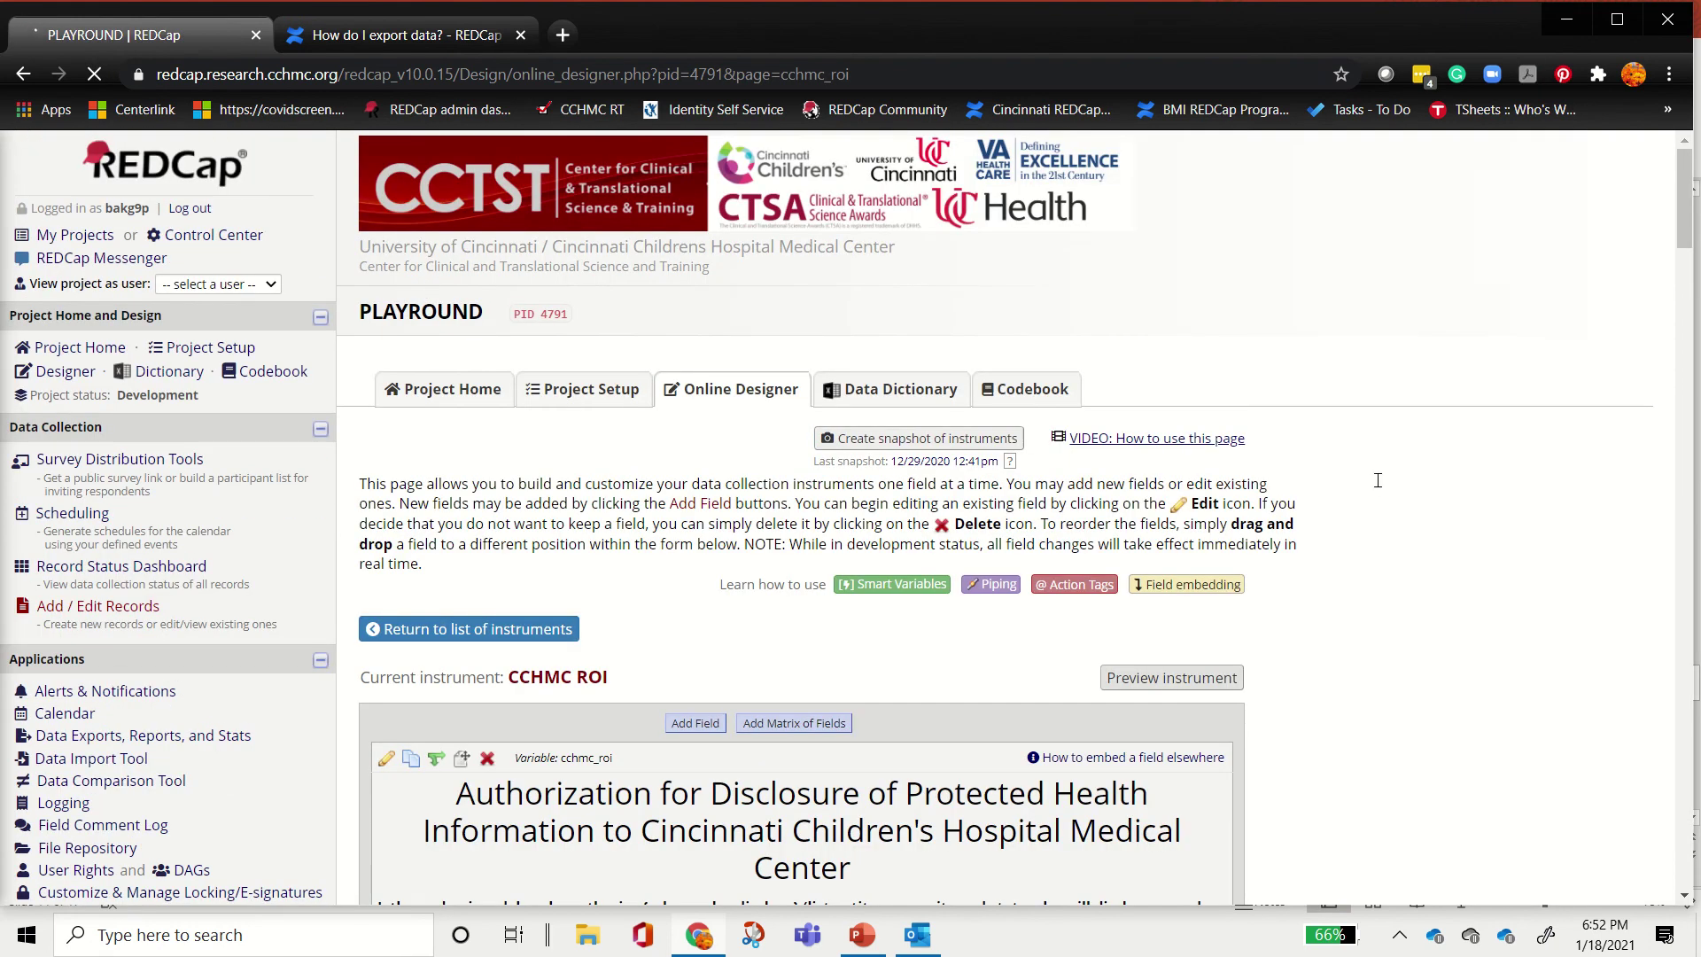
scroll(1364, 399, "down", 5)
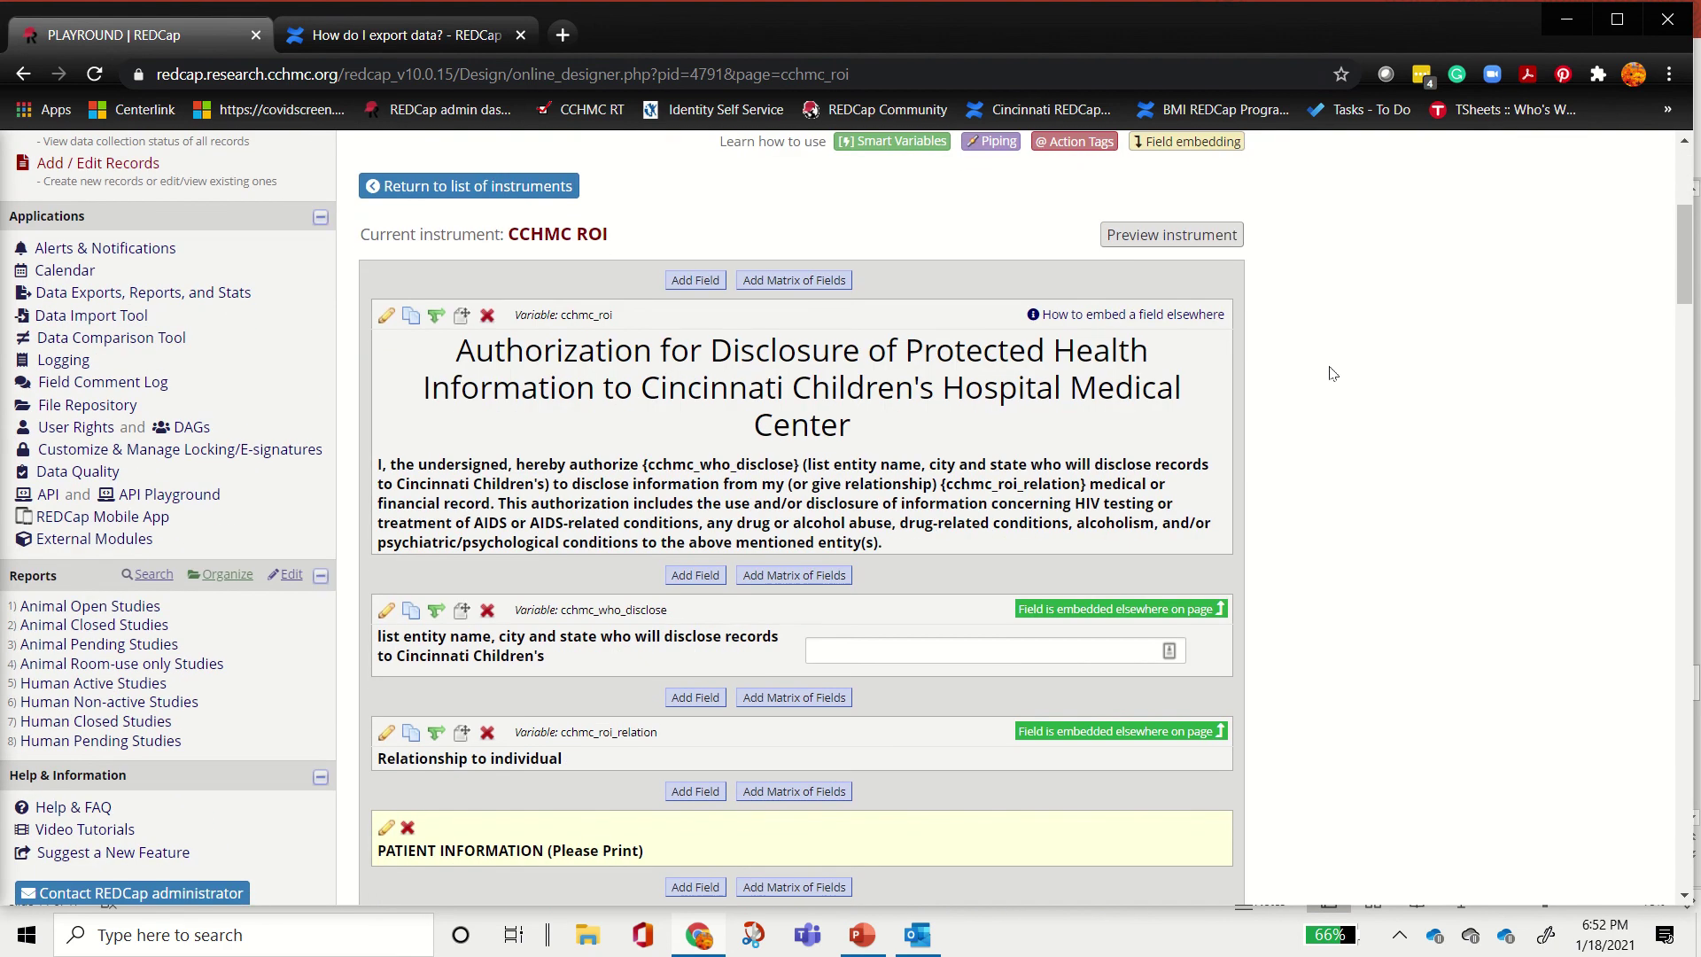
scroll(1329, 372, "down", 2)
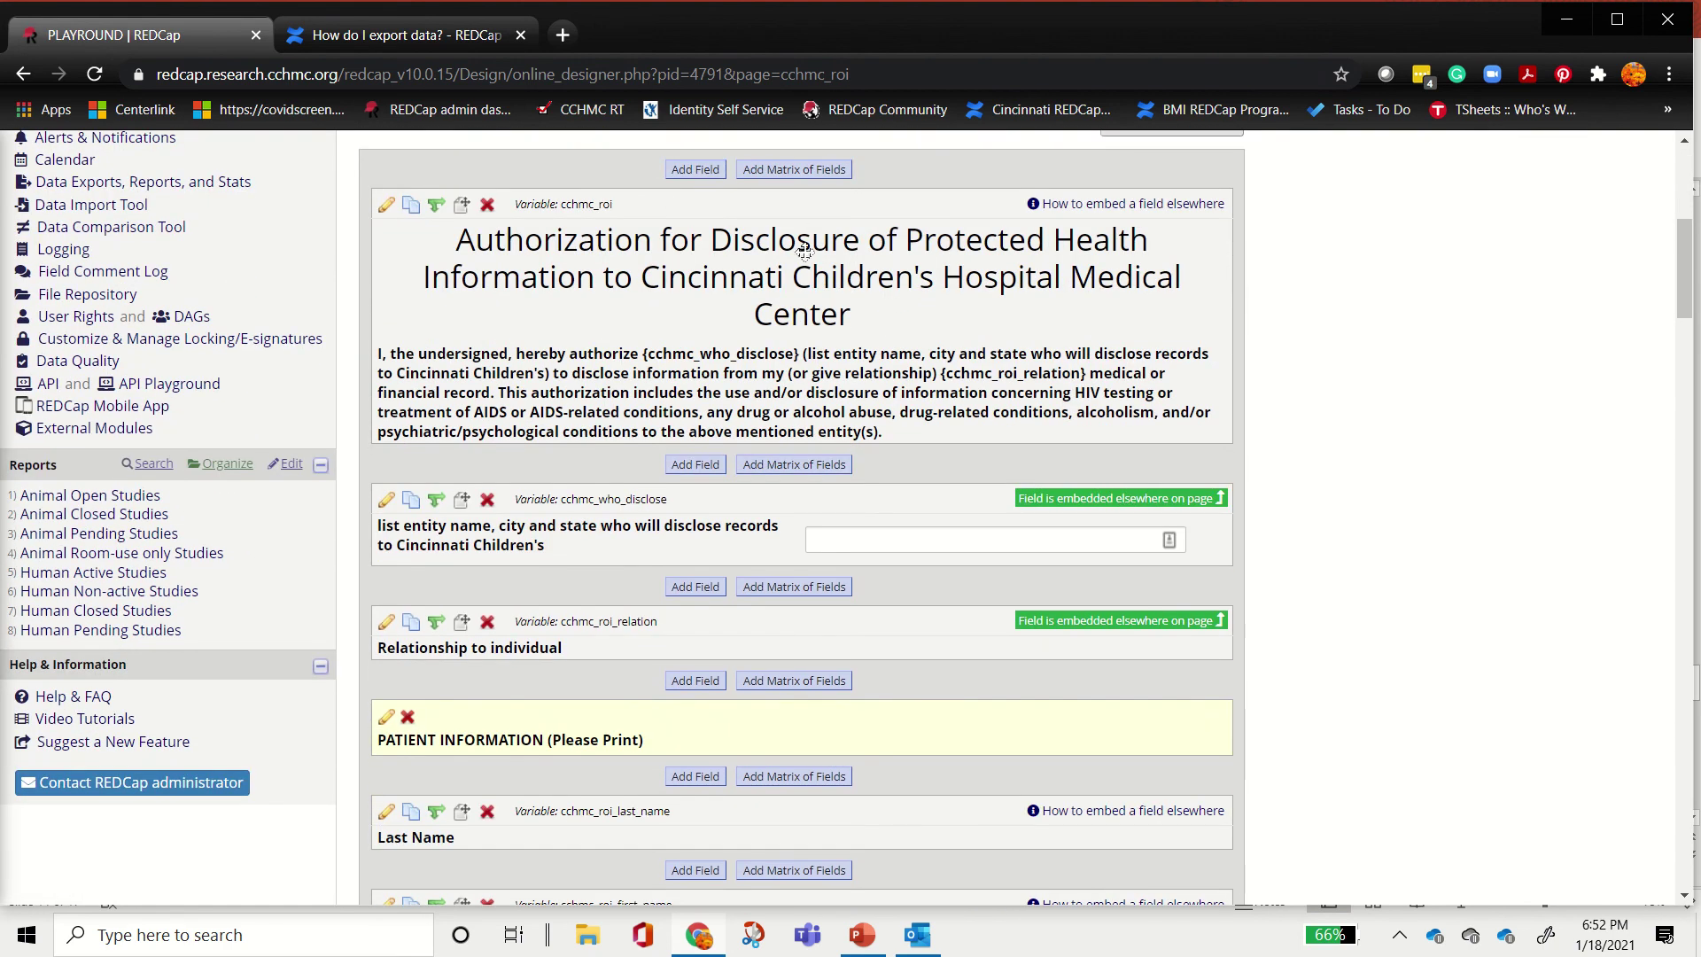
scroll(1487, 395, "up", 4)
scroll(1487, 394, "down", 2)
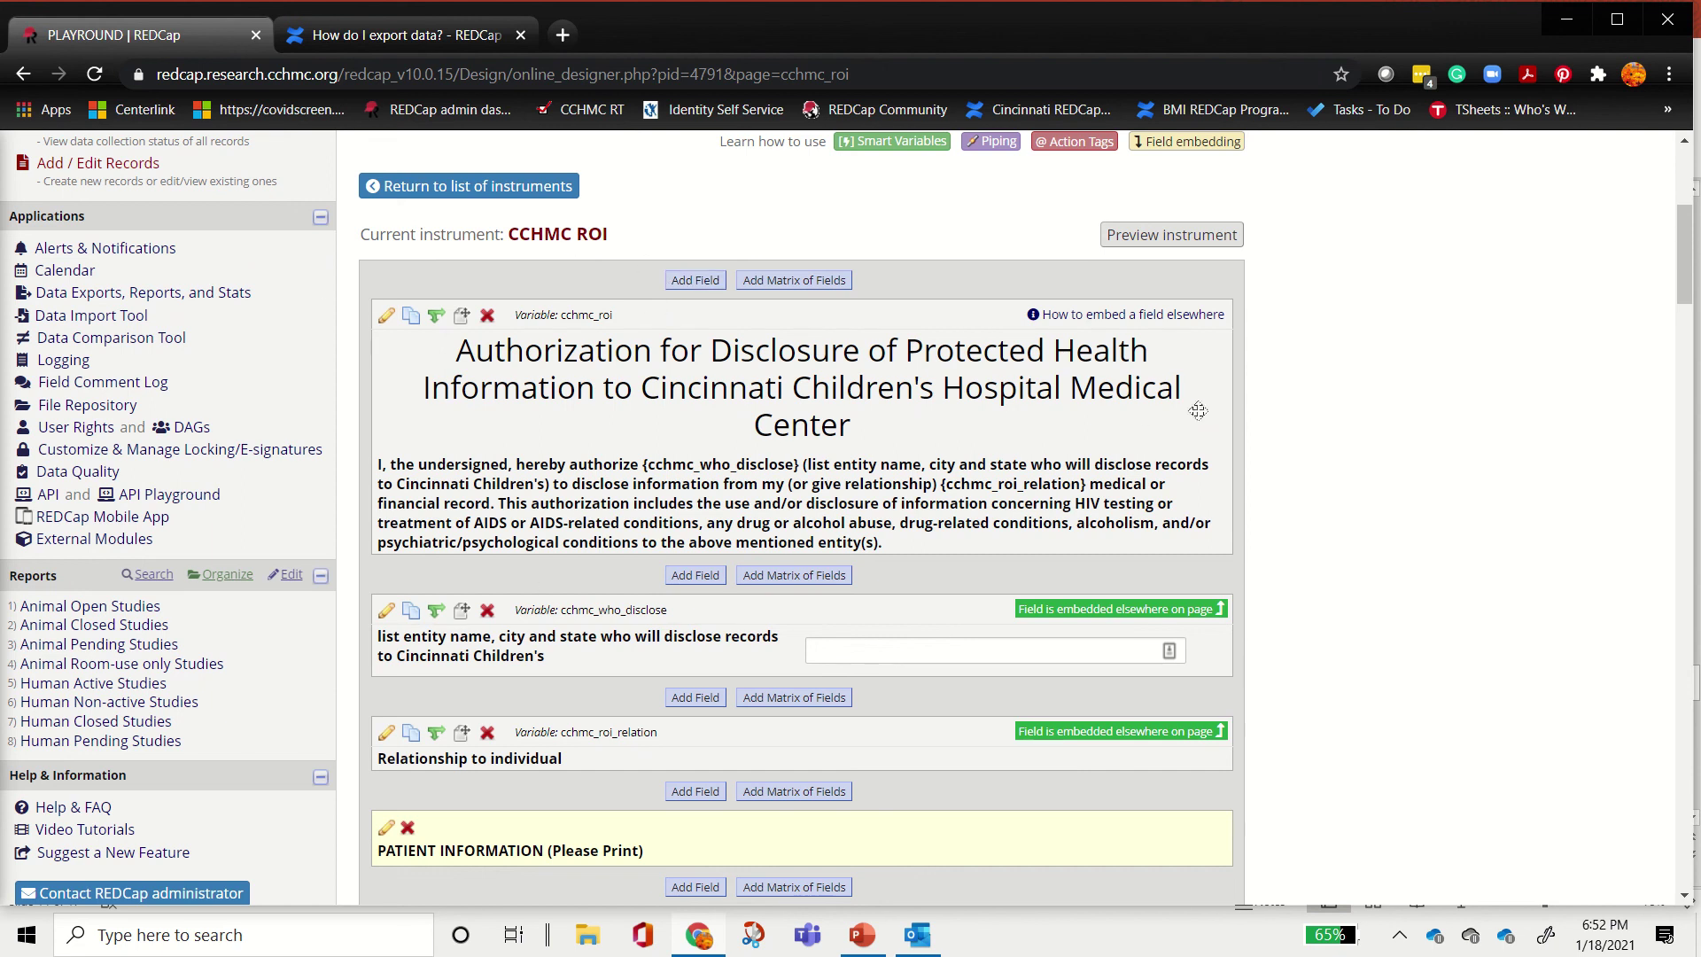
scroll(1347, 464, "down", 4)
scroll(1345, 468, "down", 1)
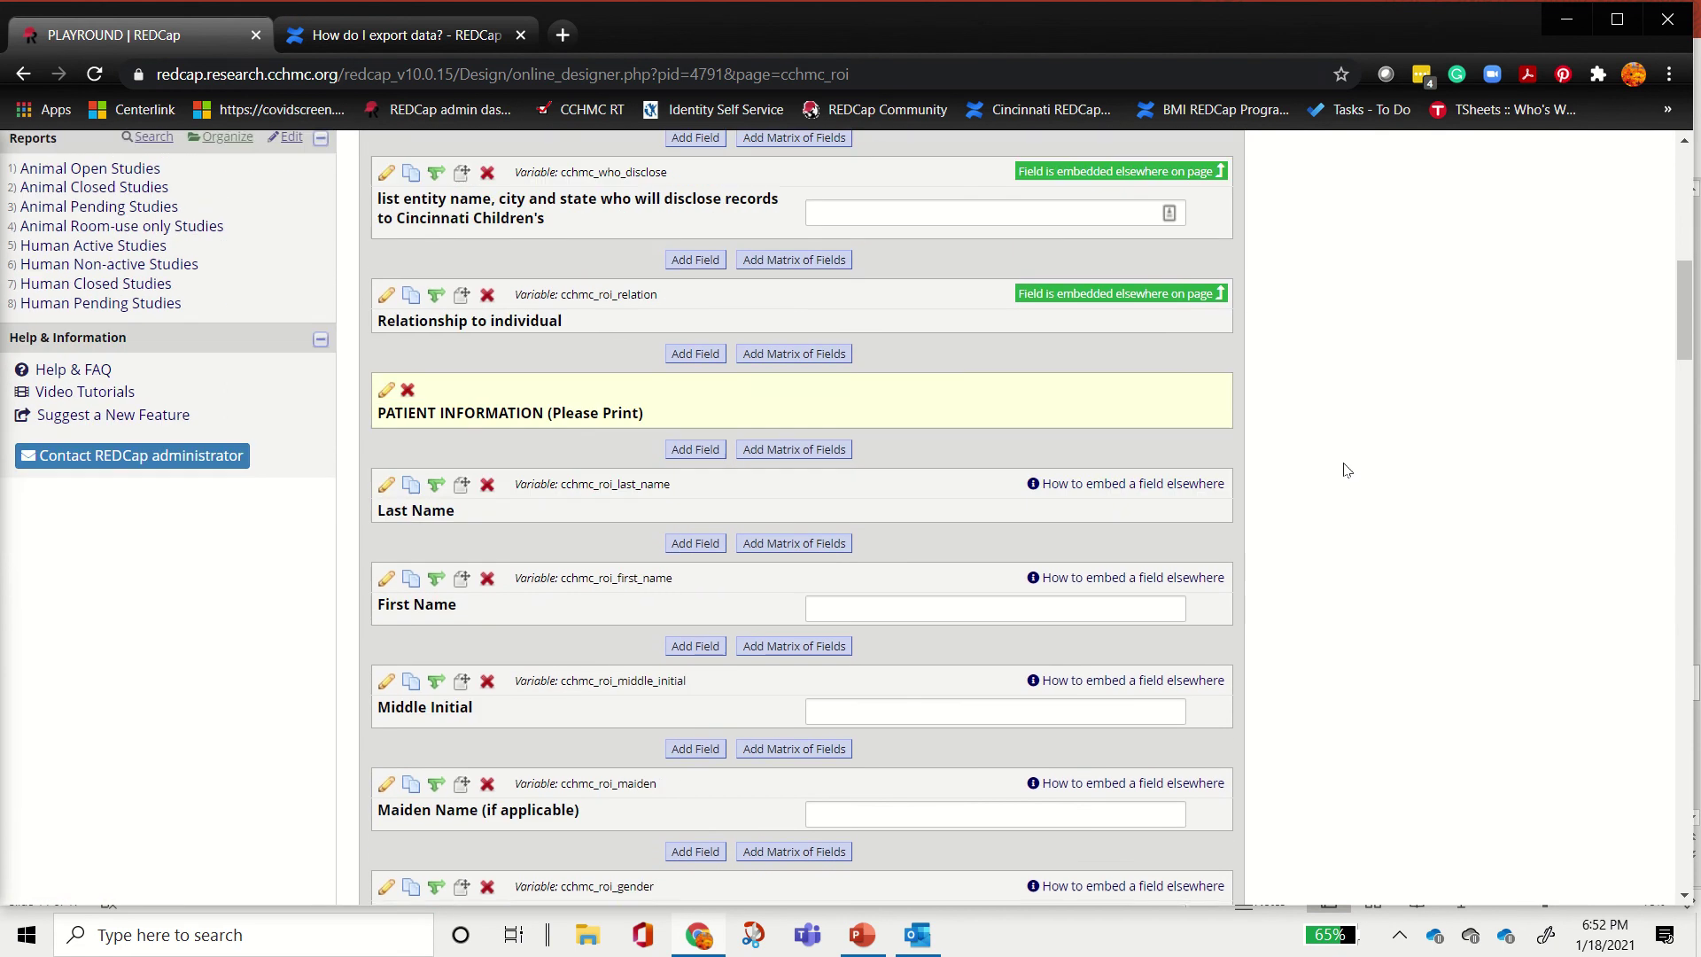
scroll(1344, 470, "up", 5)
scroll(558, 438, "down", 1)
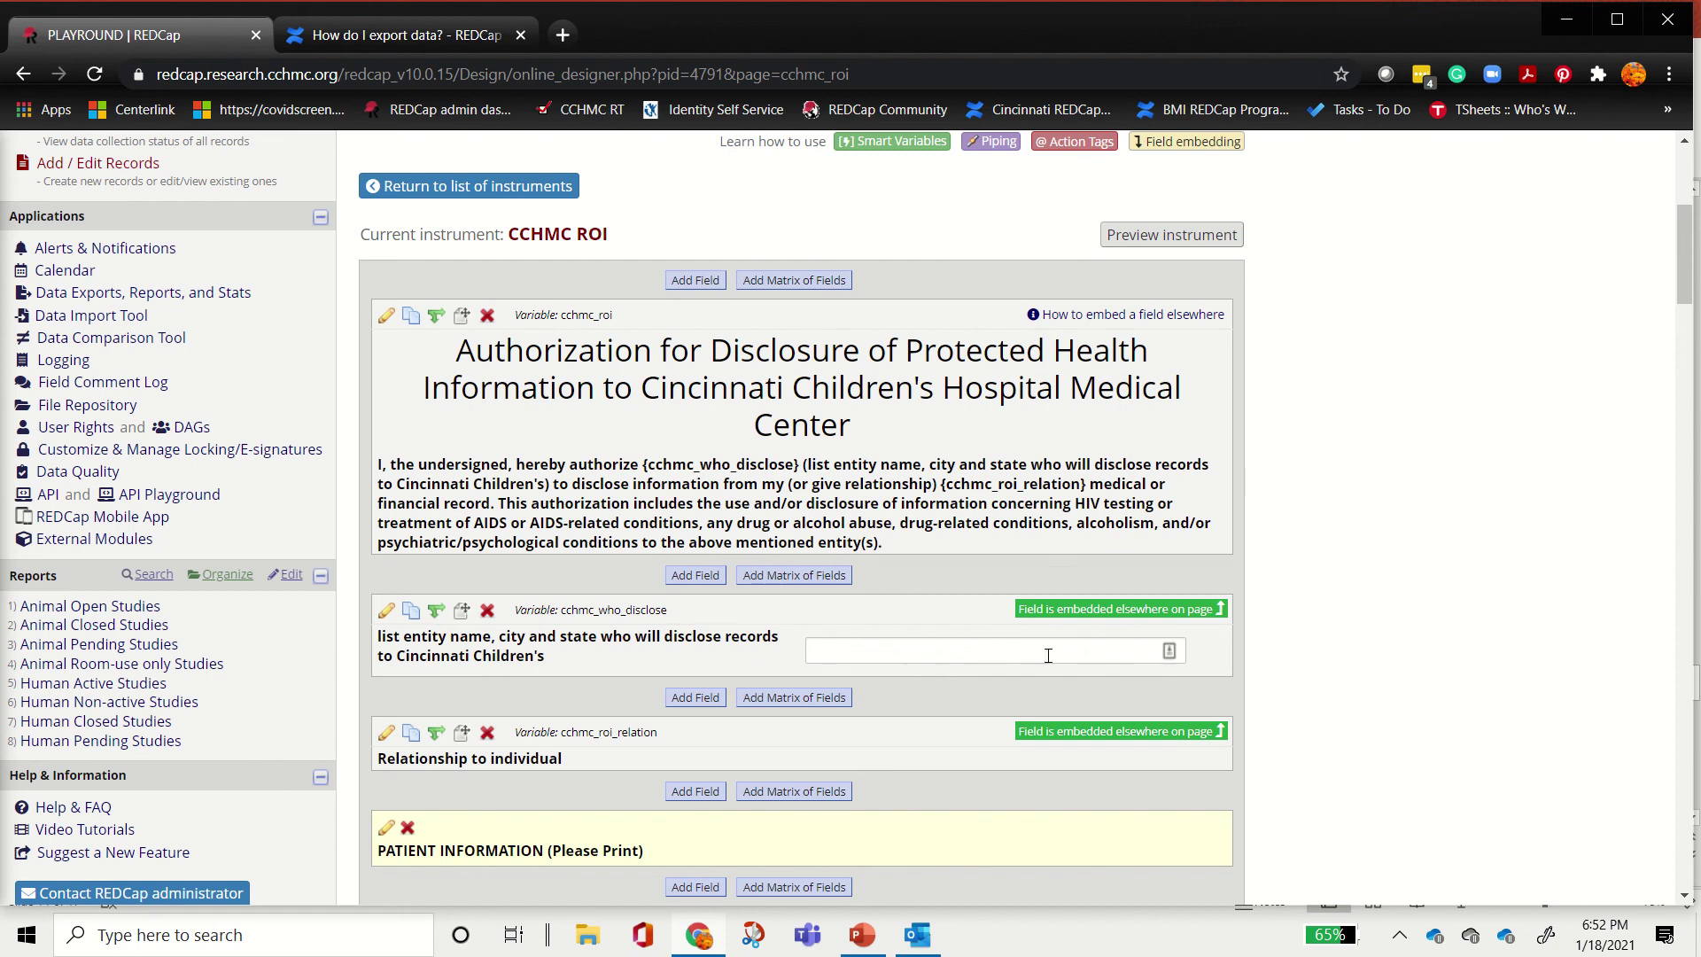
scroll(707, 741, "down", 6)
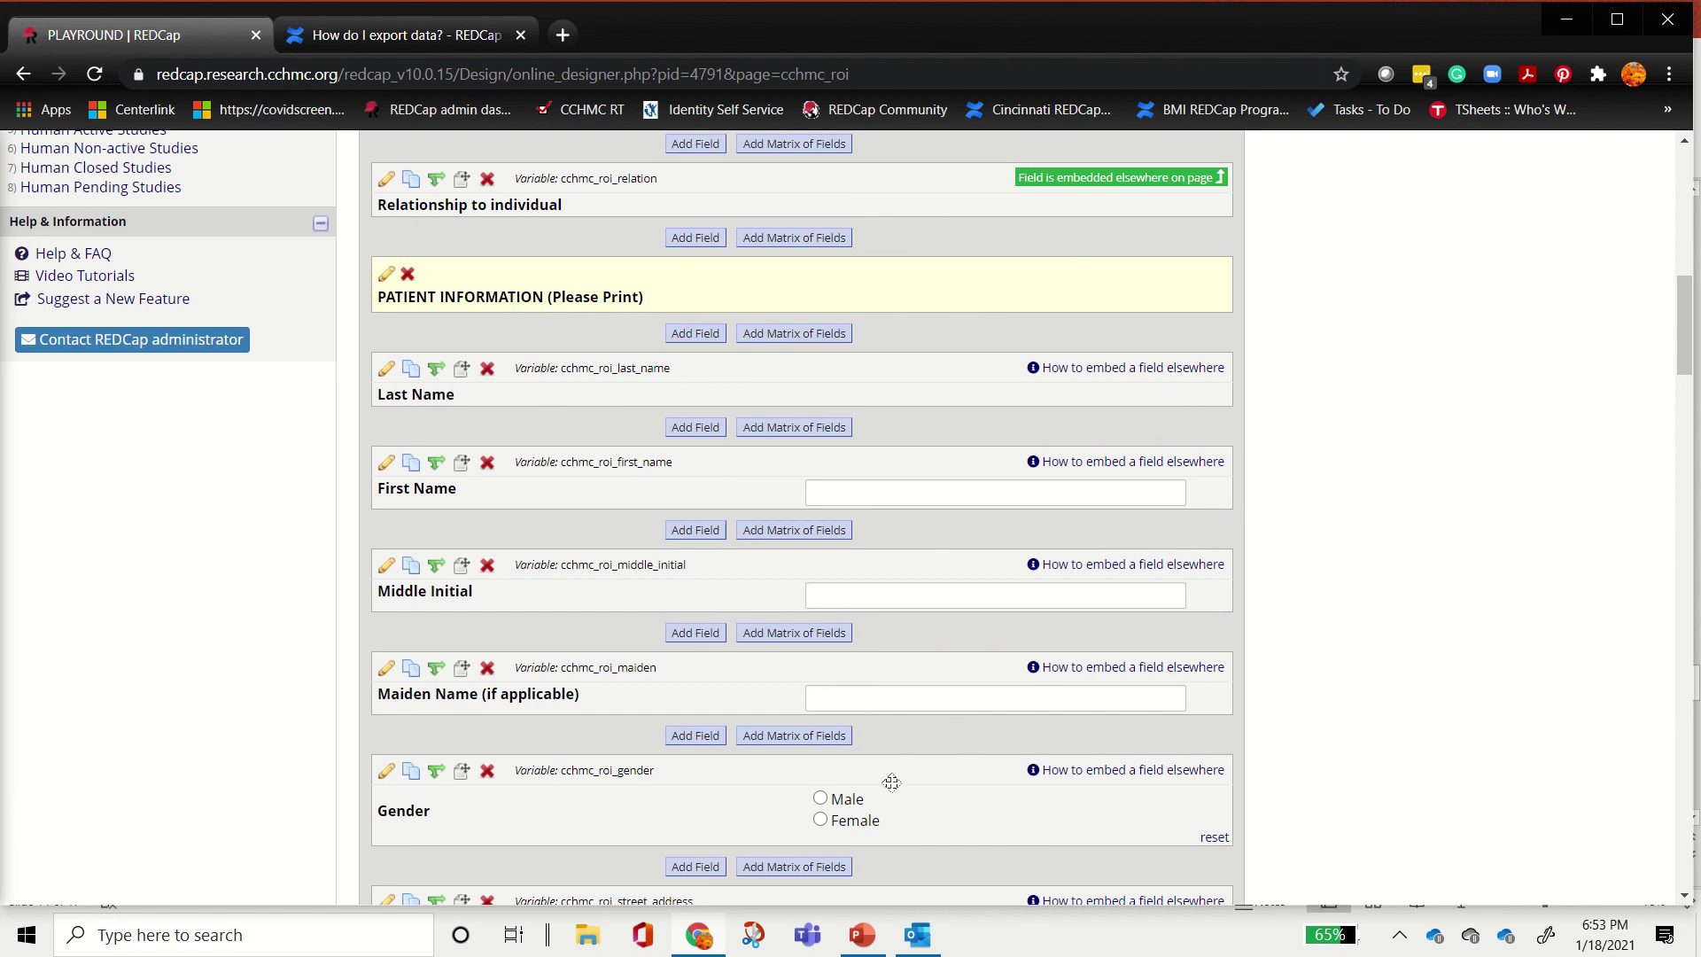
scroll(1339, 681, "down", 1)
scroll(1339, 680, "down", 9)
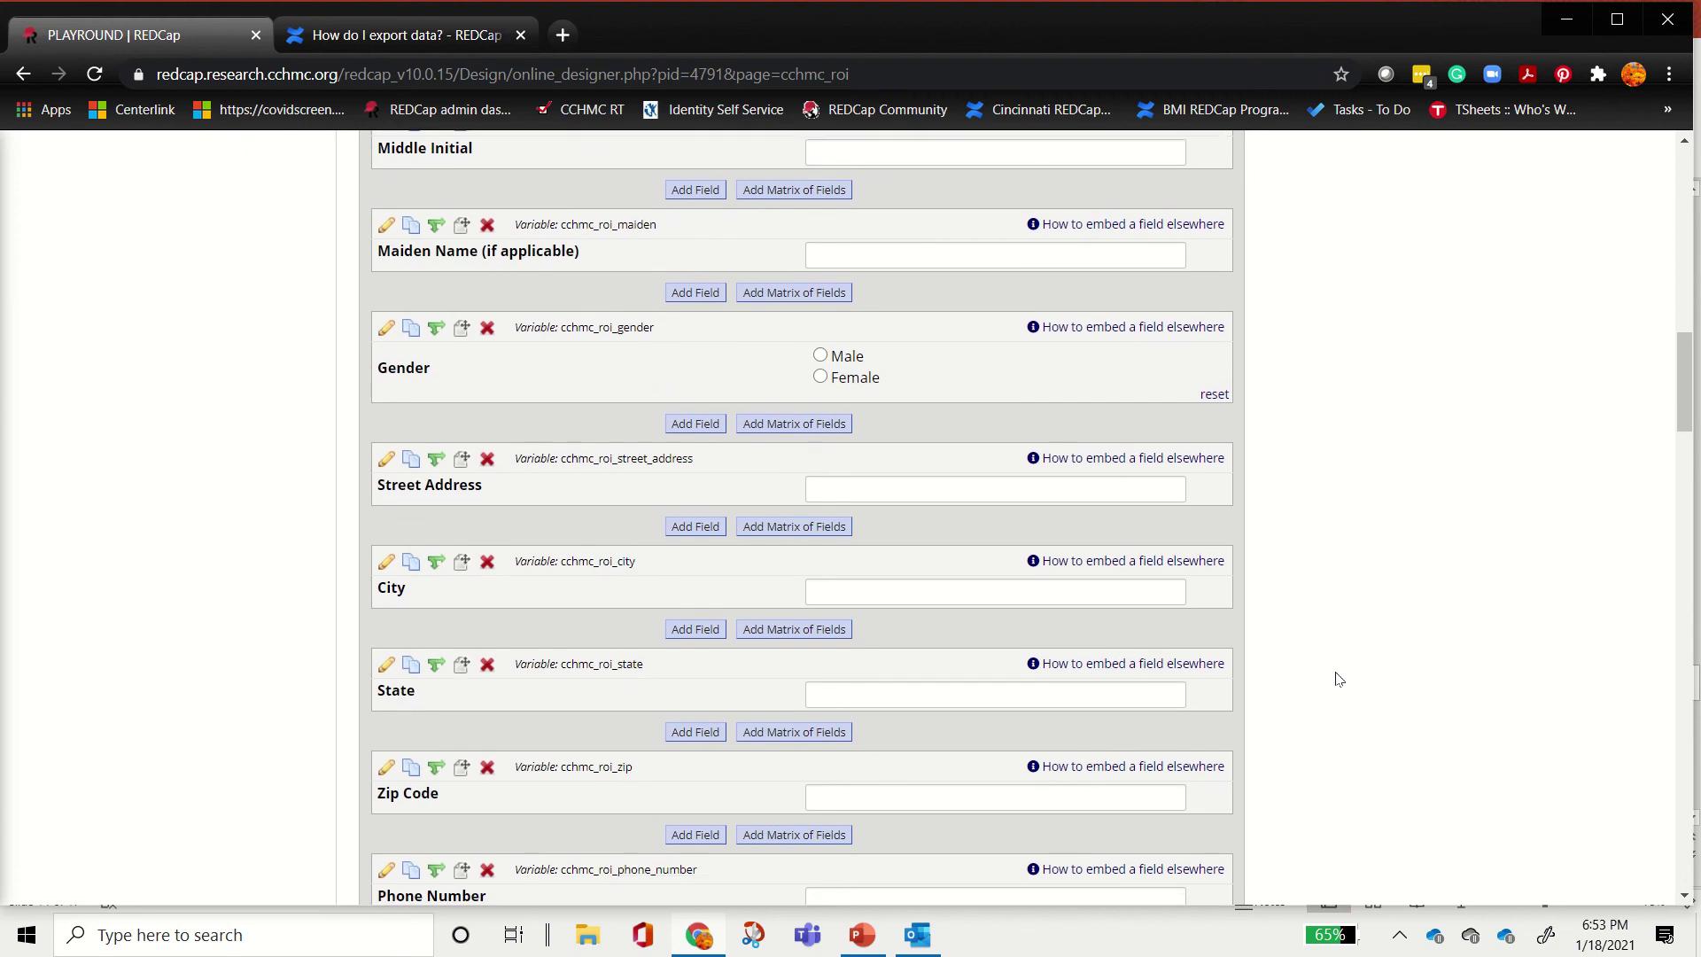
scroll(1296, 604, "down", 20)
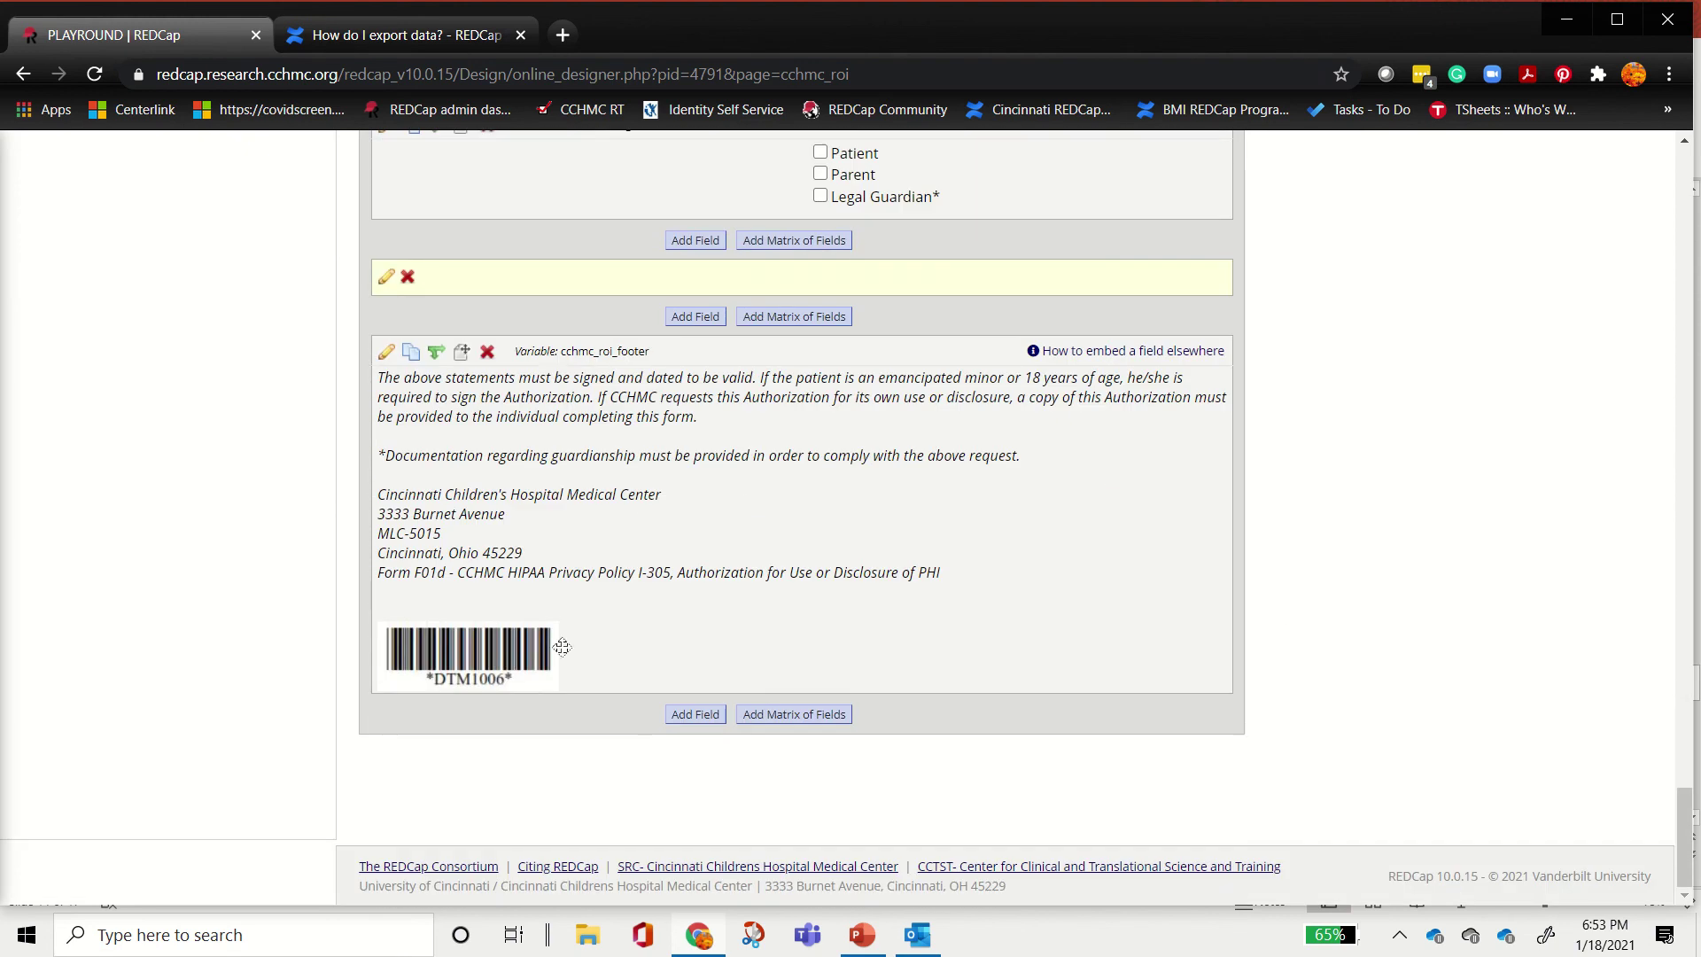
Step: Start a new field below the CCHMC ROI footer and list the available field types
left_click(697, 715)
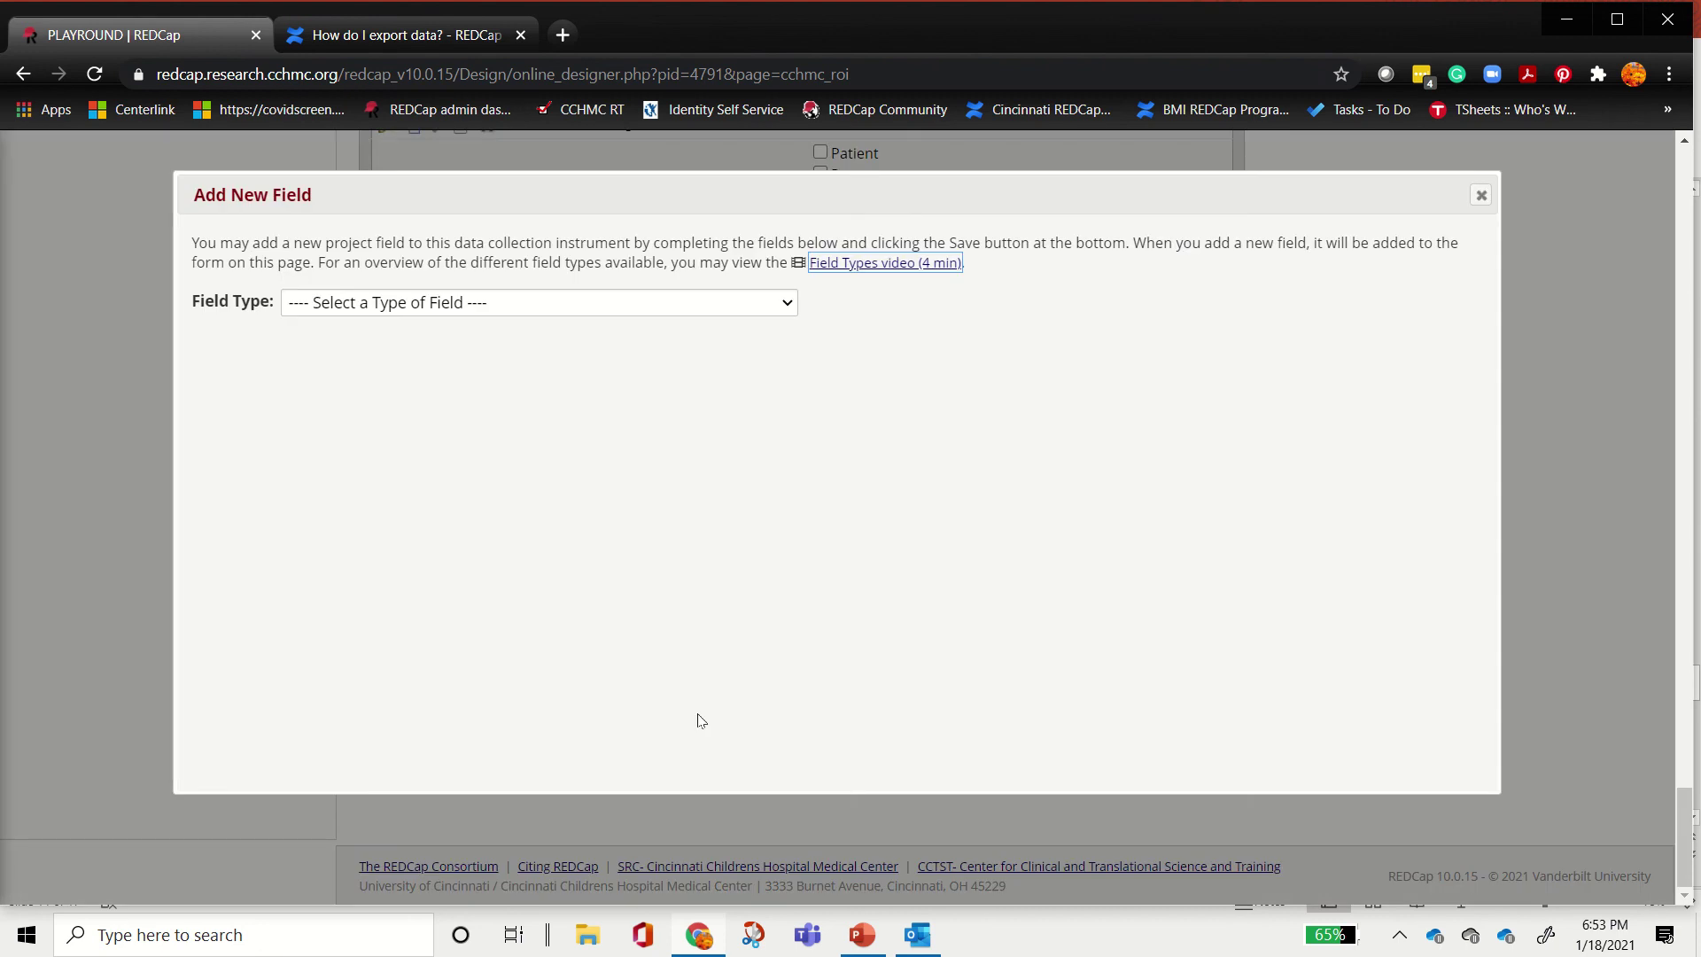
left_click(530, 302)
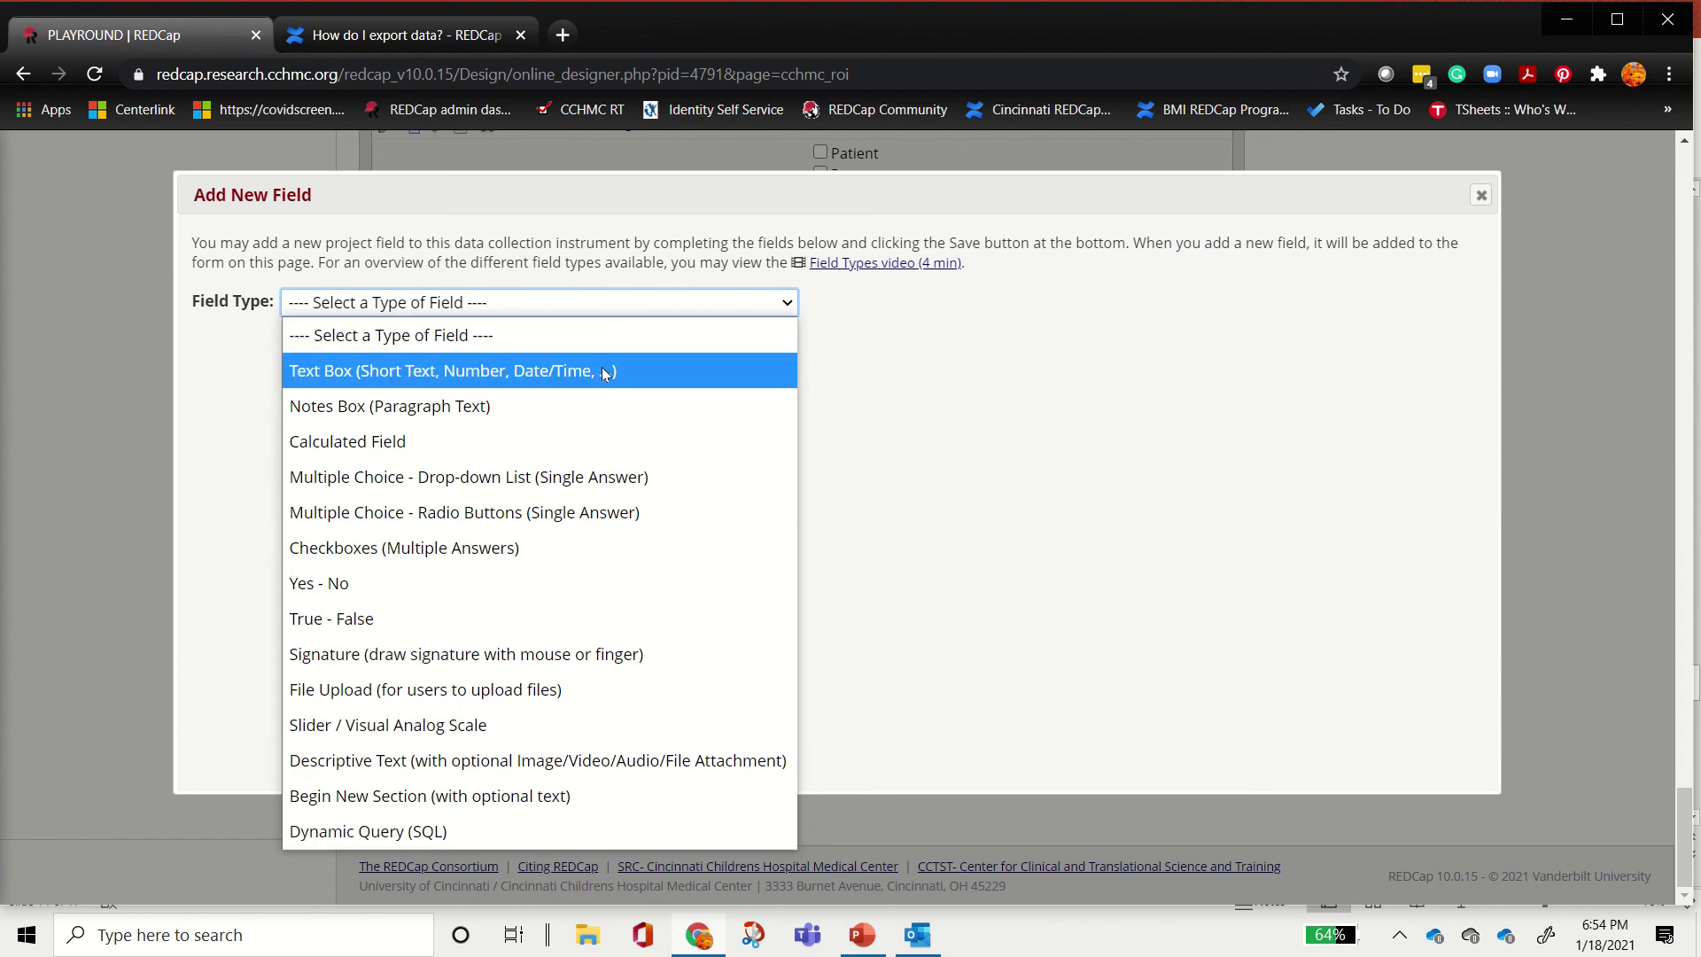
Step: Make the new field a drop-down labelled 'Field Label' with choices Choice 1 through Choice 4
left_click(552, 477)
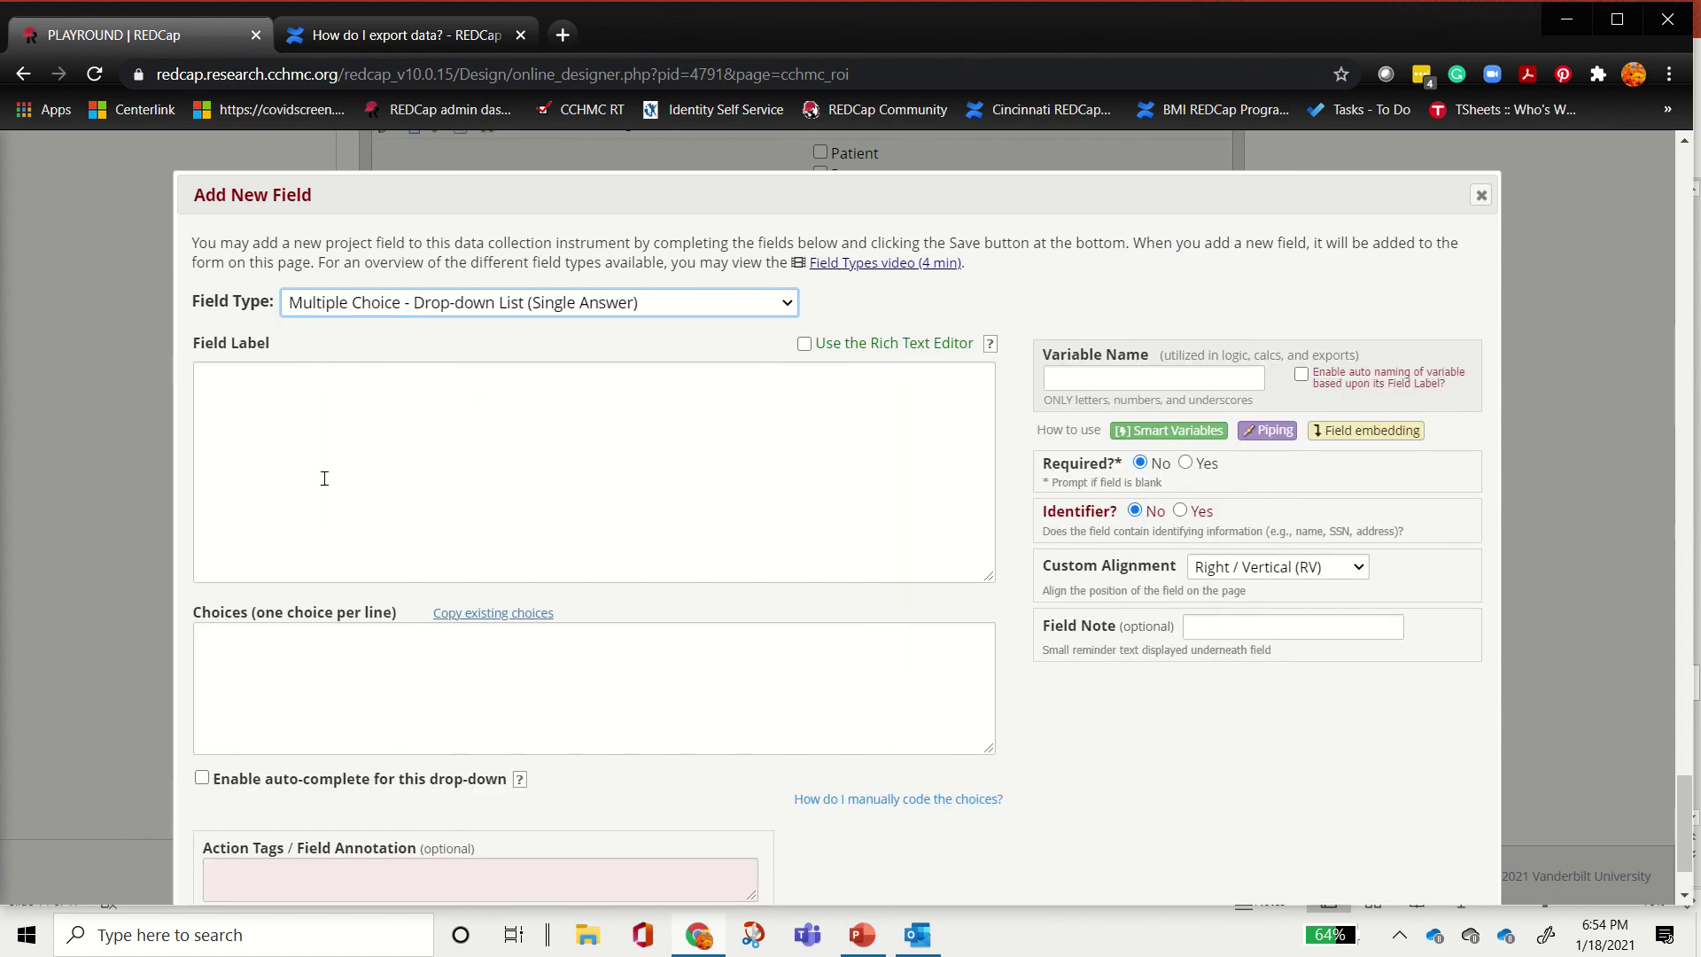
left_click(376, 422)
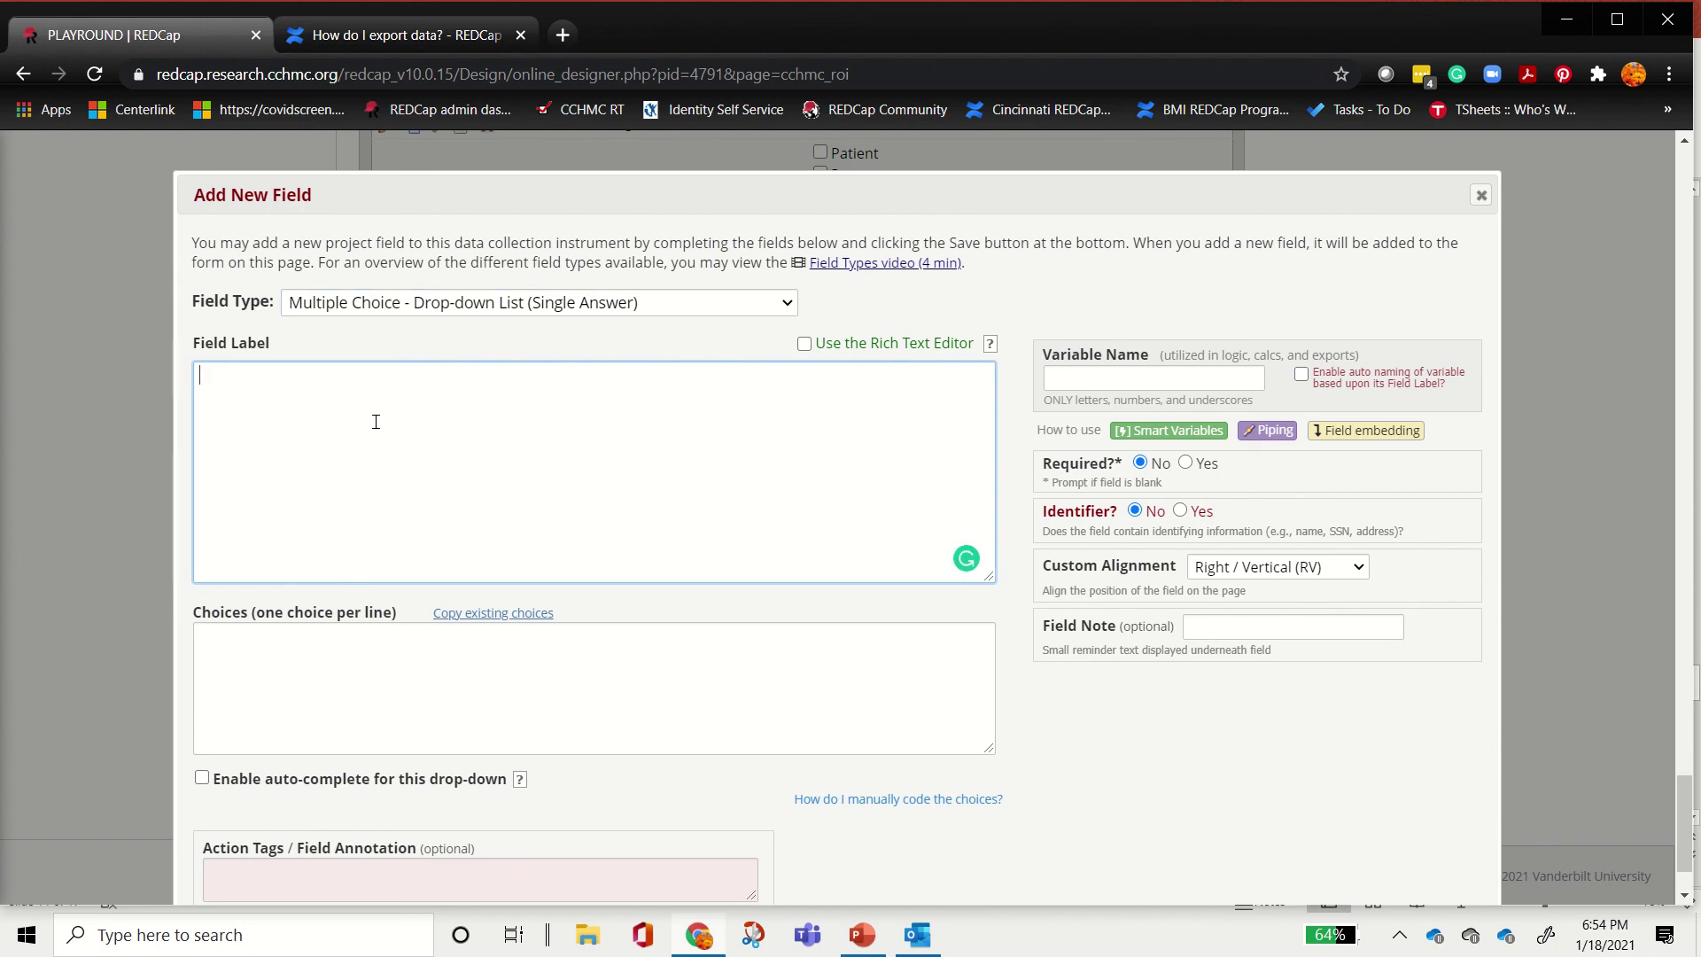
type("Fuekd K")
key("BackSpace")
key("BackSpace")
key("BackSpace")
key("BackSpace")
key("BackSpace")
type("Field Label")
left_click(335, 683)
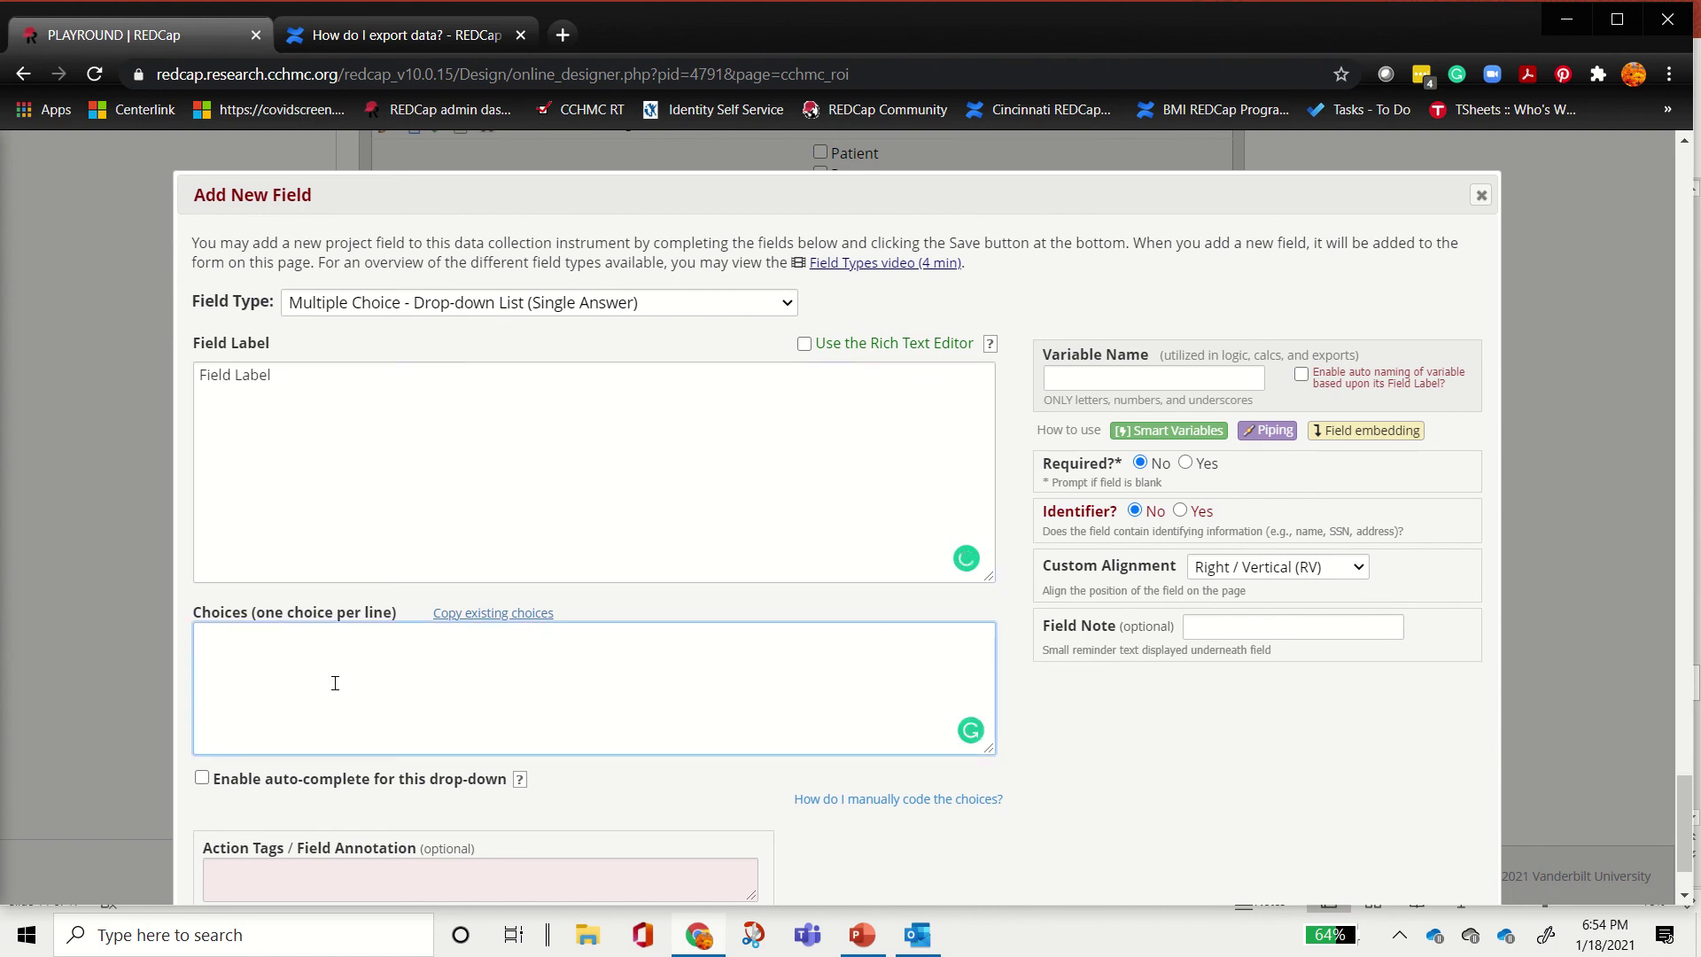
type("1")
type("2, Choice 2 ")
type("Choice 3 ")
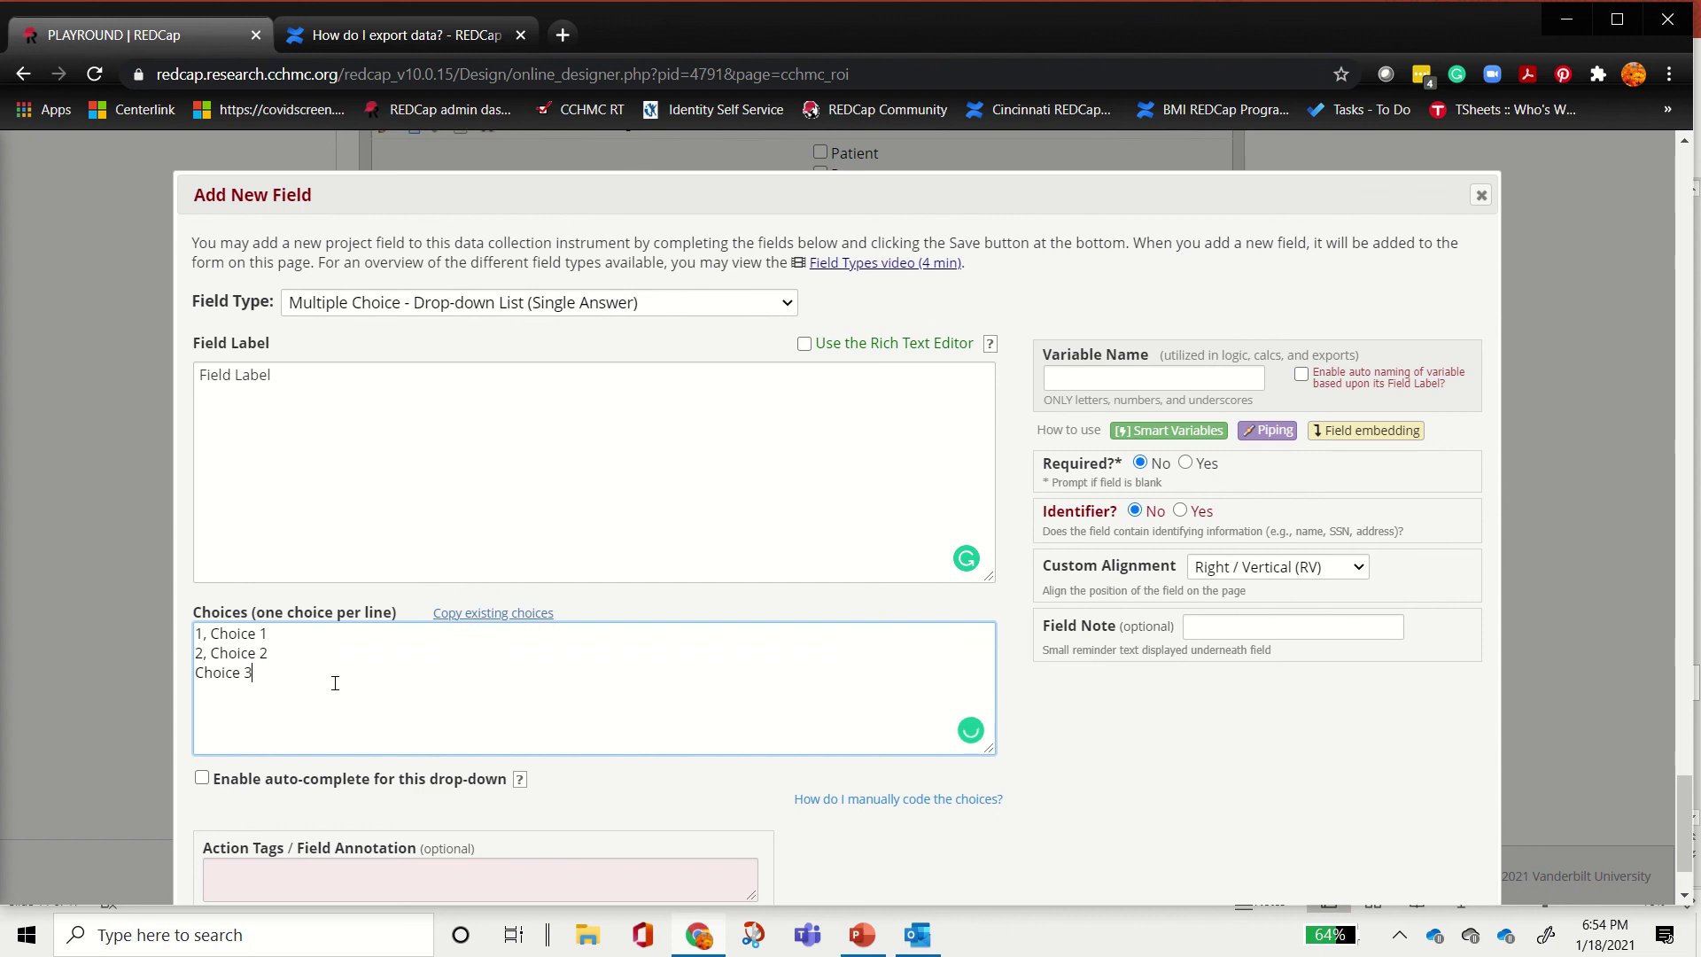
type("Choice 4")
key("Return")
left_click(419, 494)
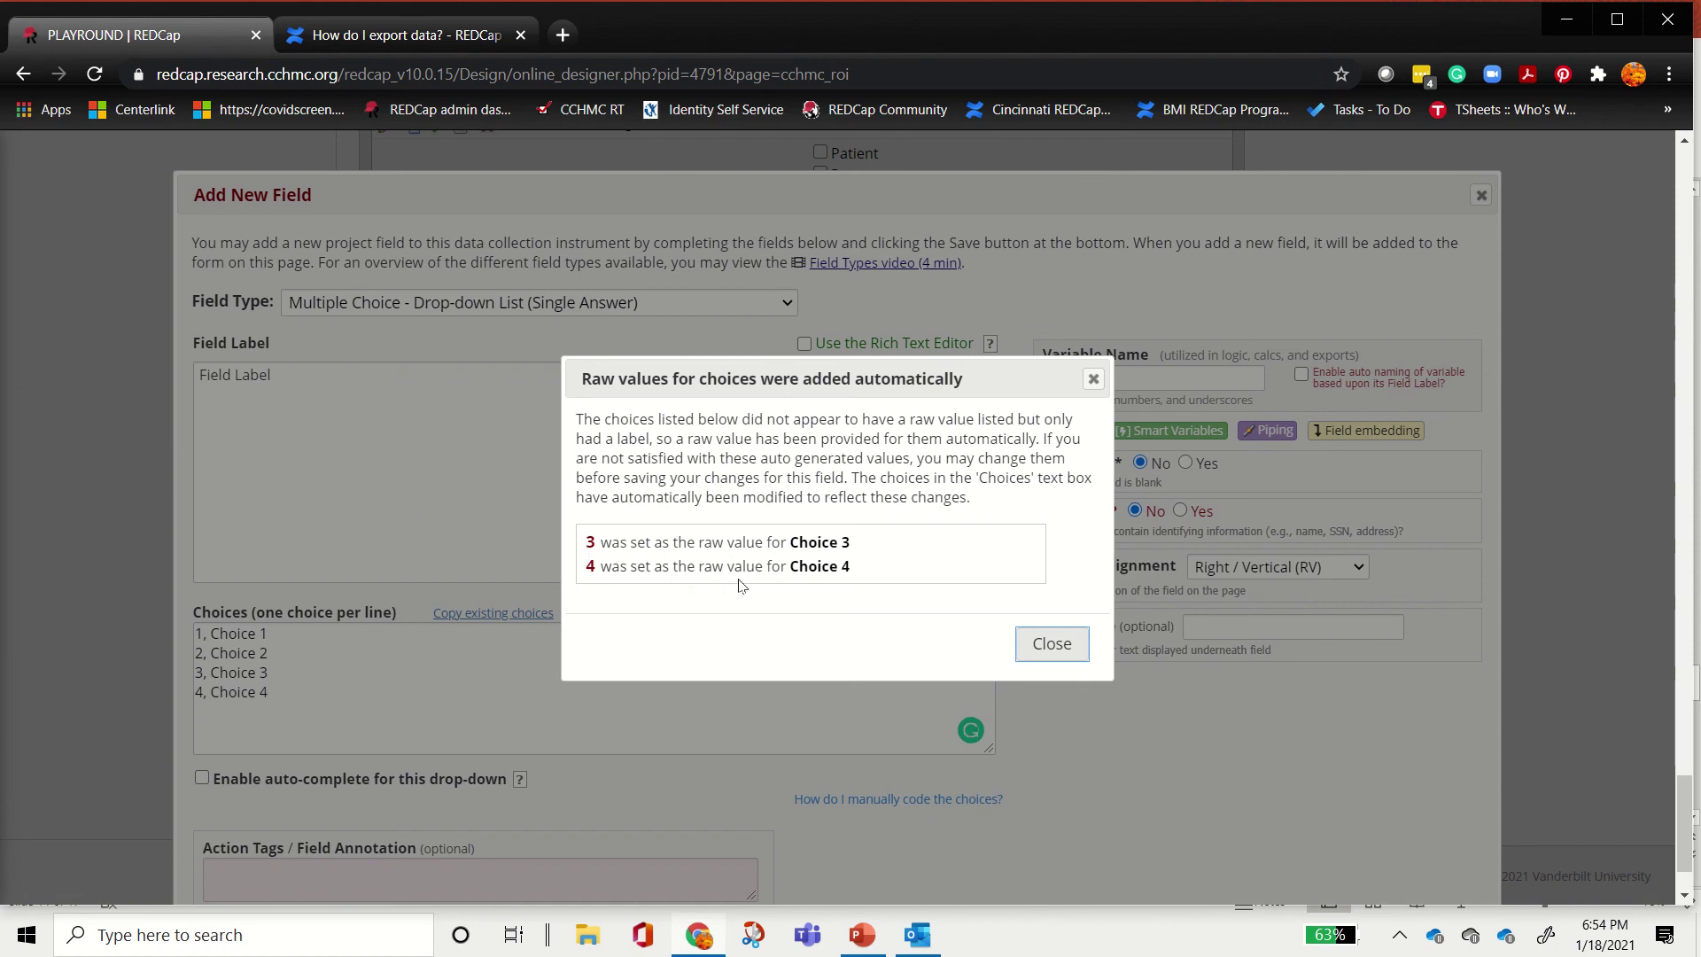
Step: Dismiss the raw-values notice and set the field's variable name to conmed_dev_note1
left_click(1048, 645)
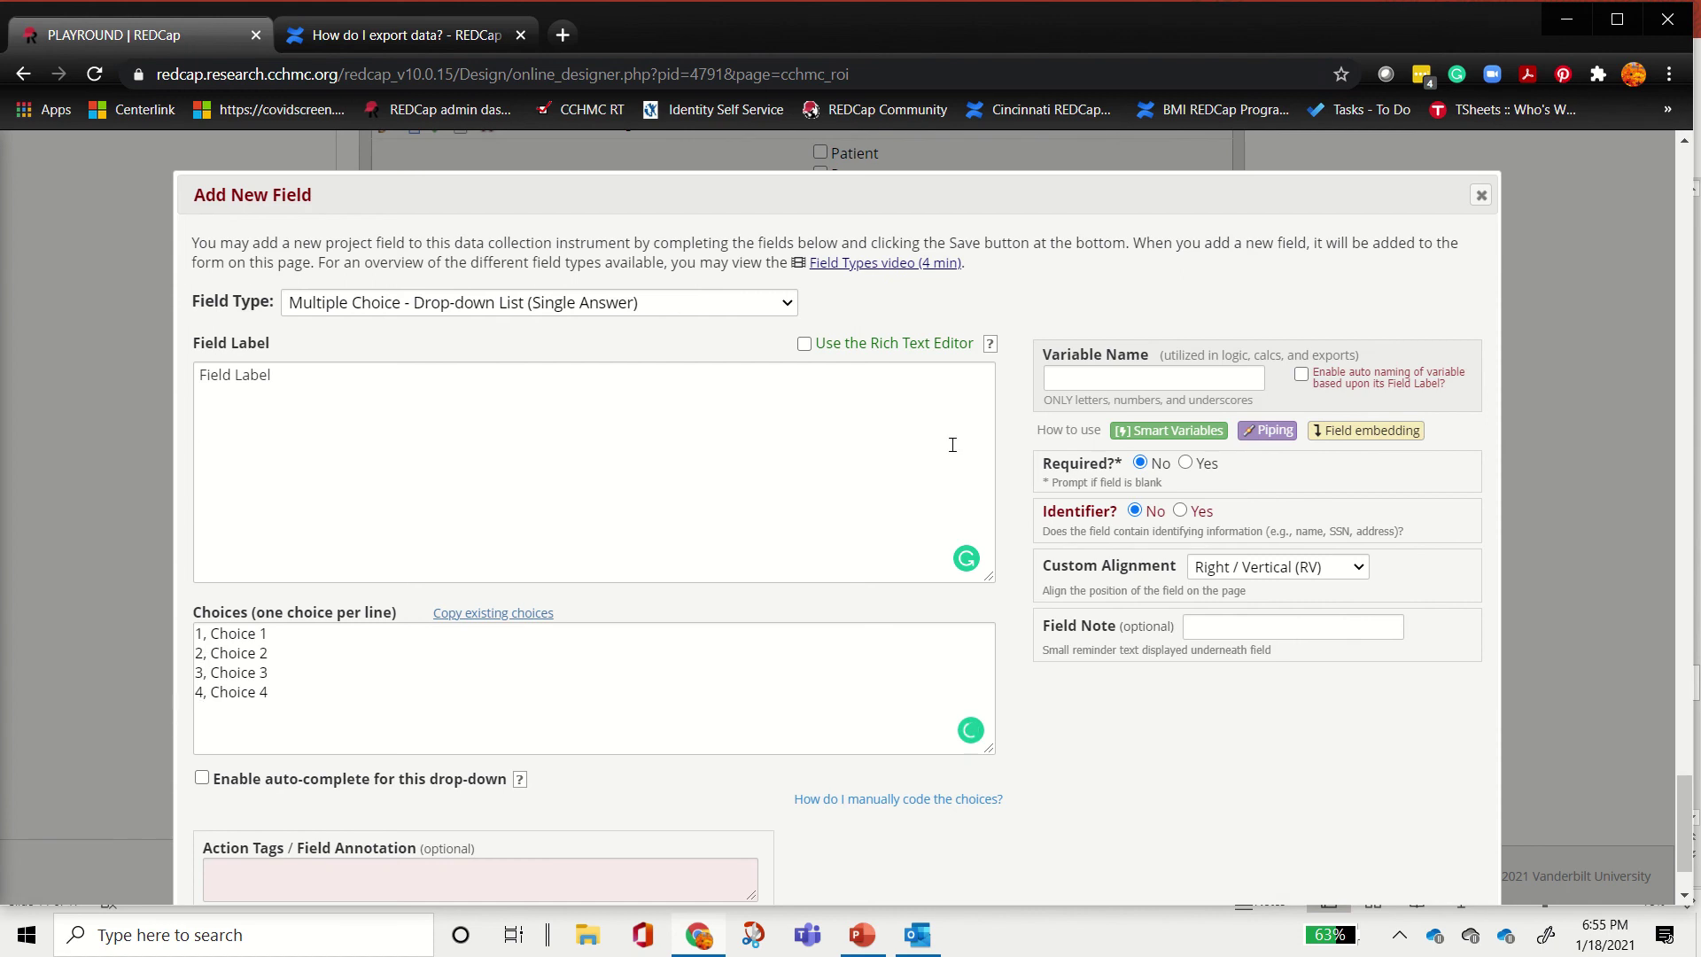
left_click(1129, 366)
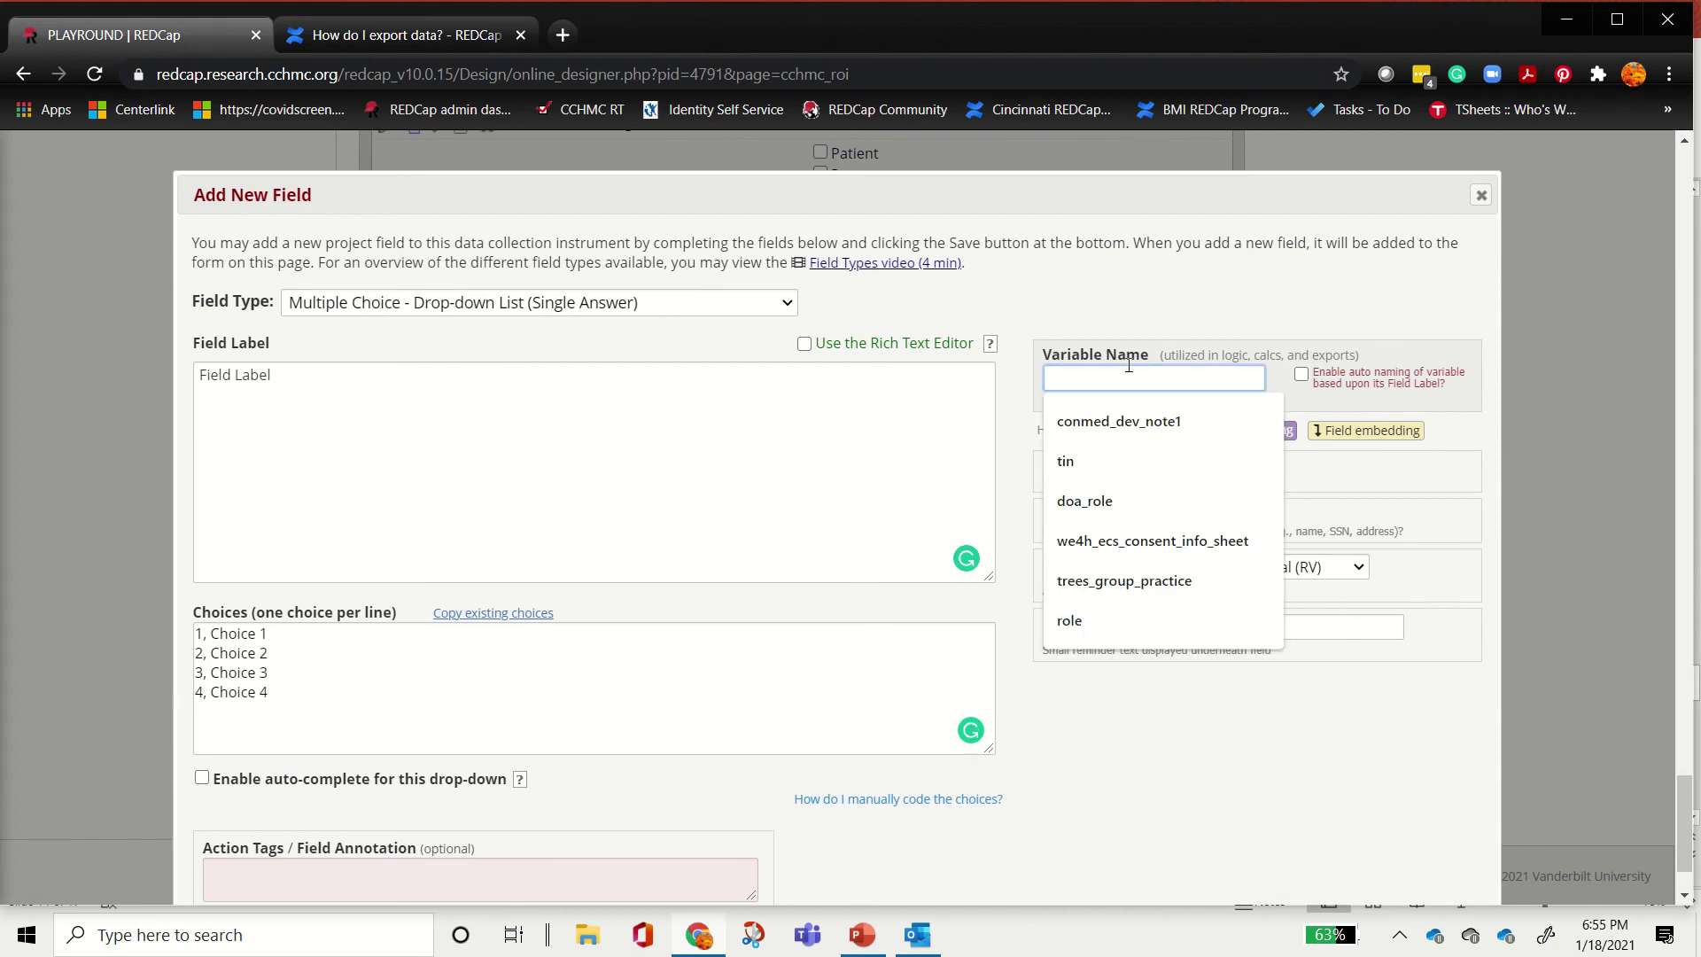
left_click(1127, 422)
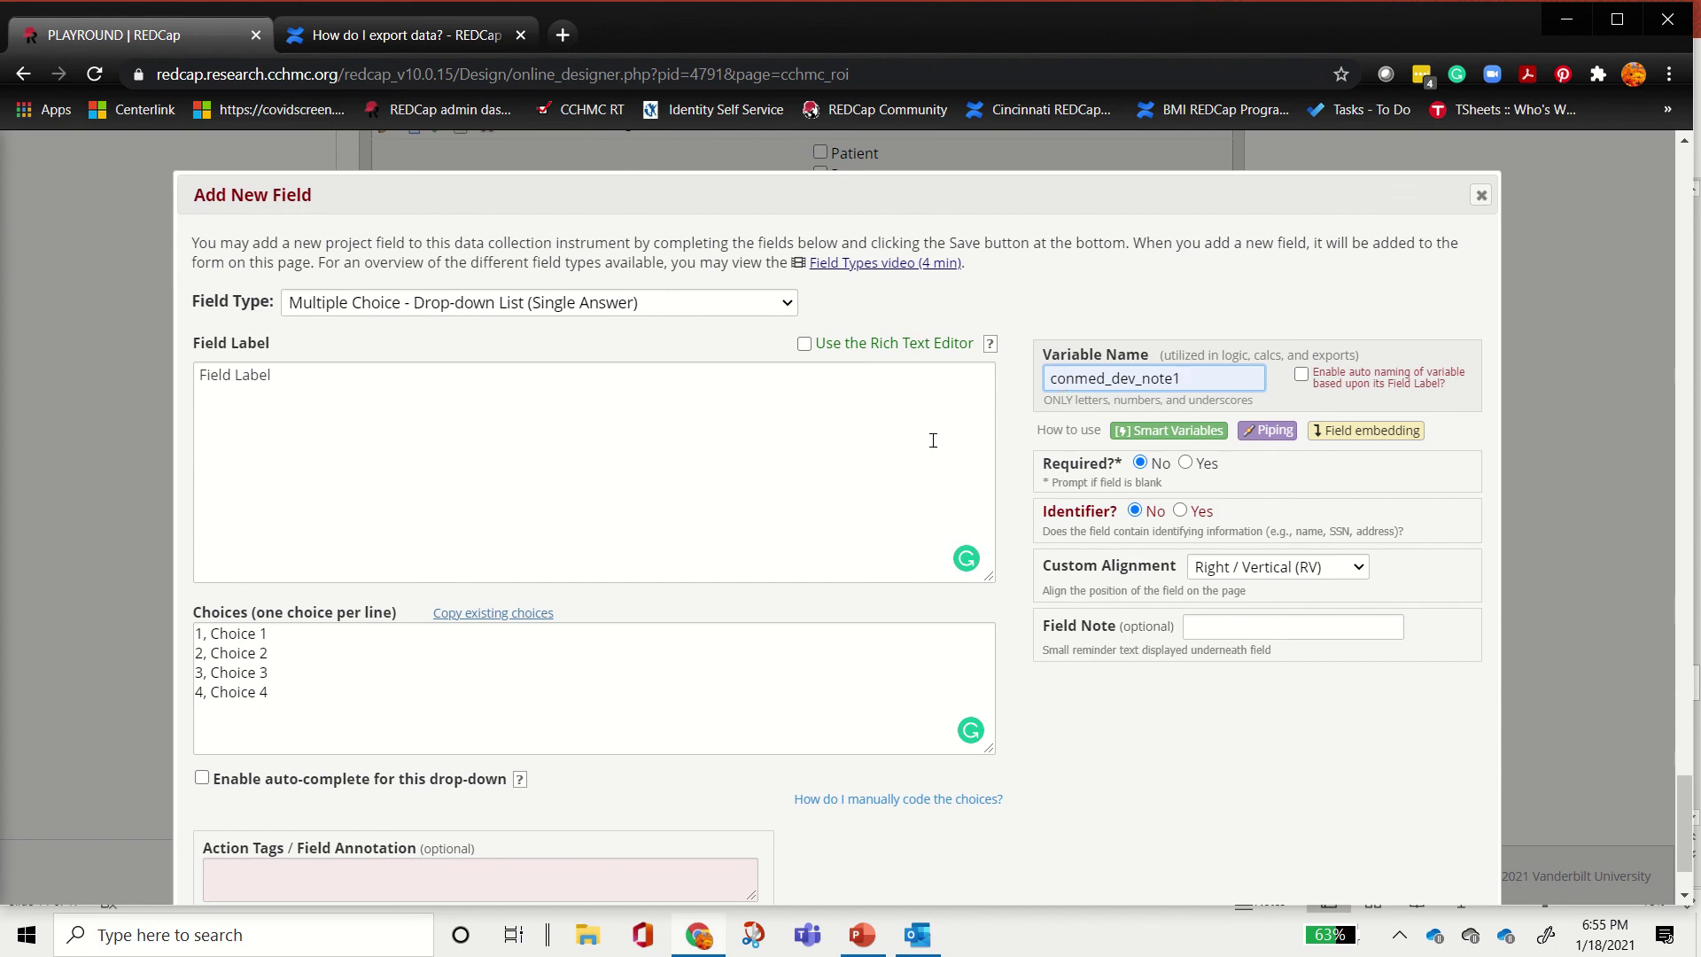
scroll(483, 704, "down", 2)
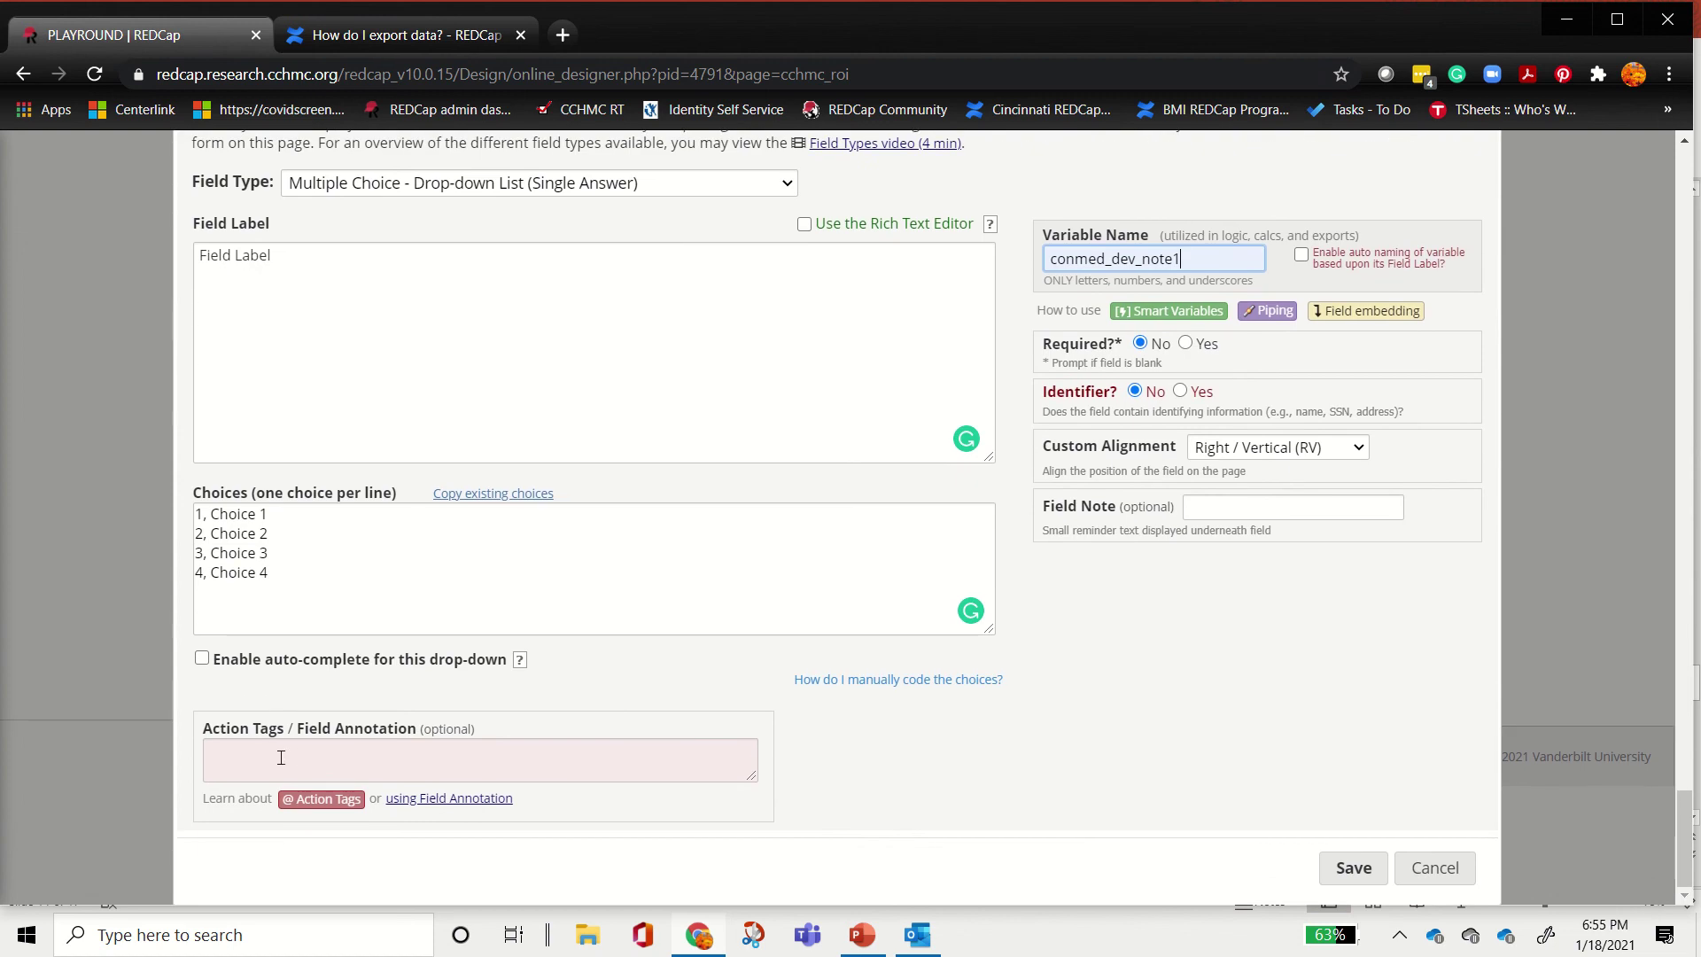
left_click(310, 798)
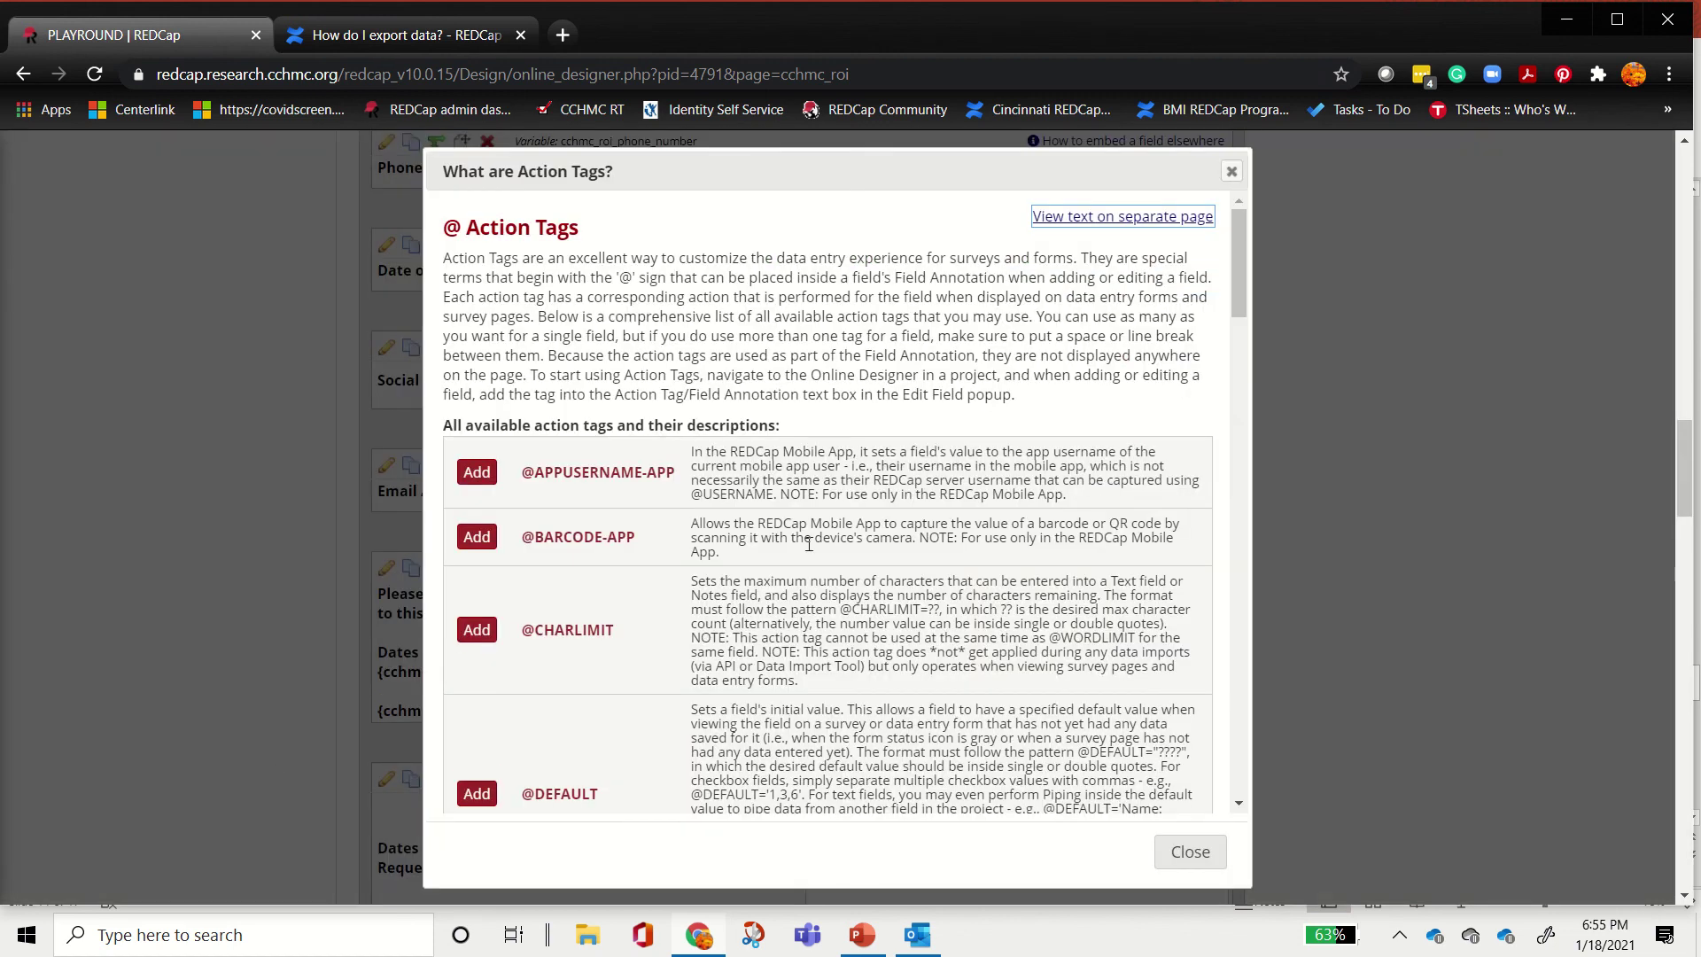
scroll(812, 567, "down", 4)
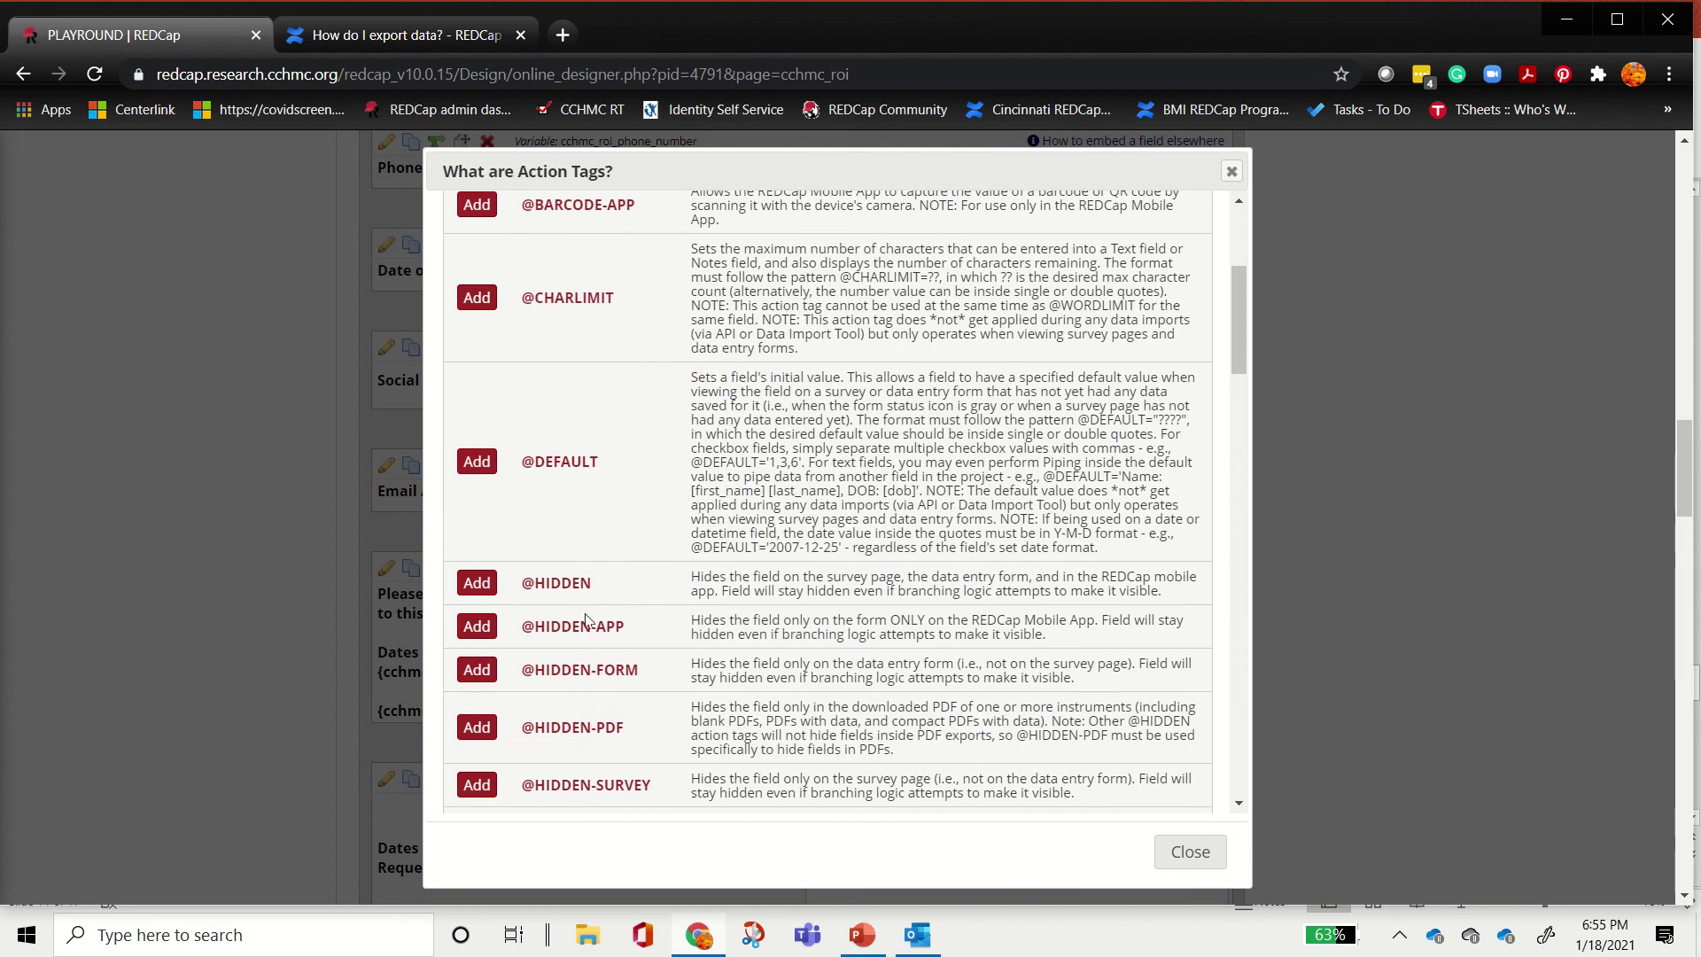
scroll(978, 616, "down", 6)
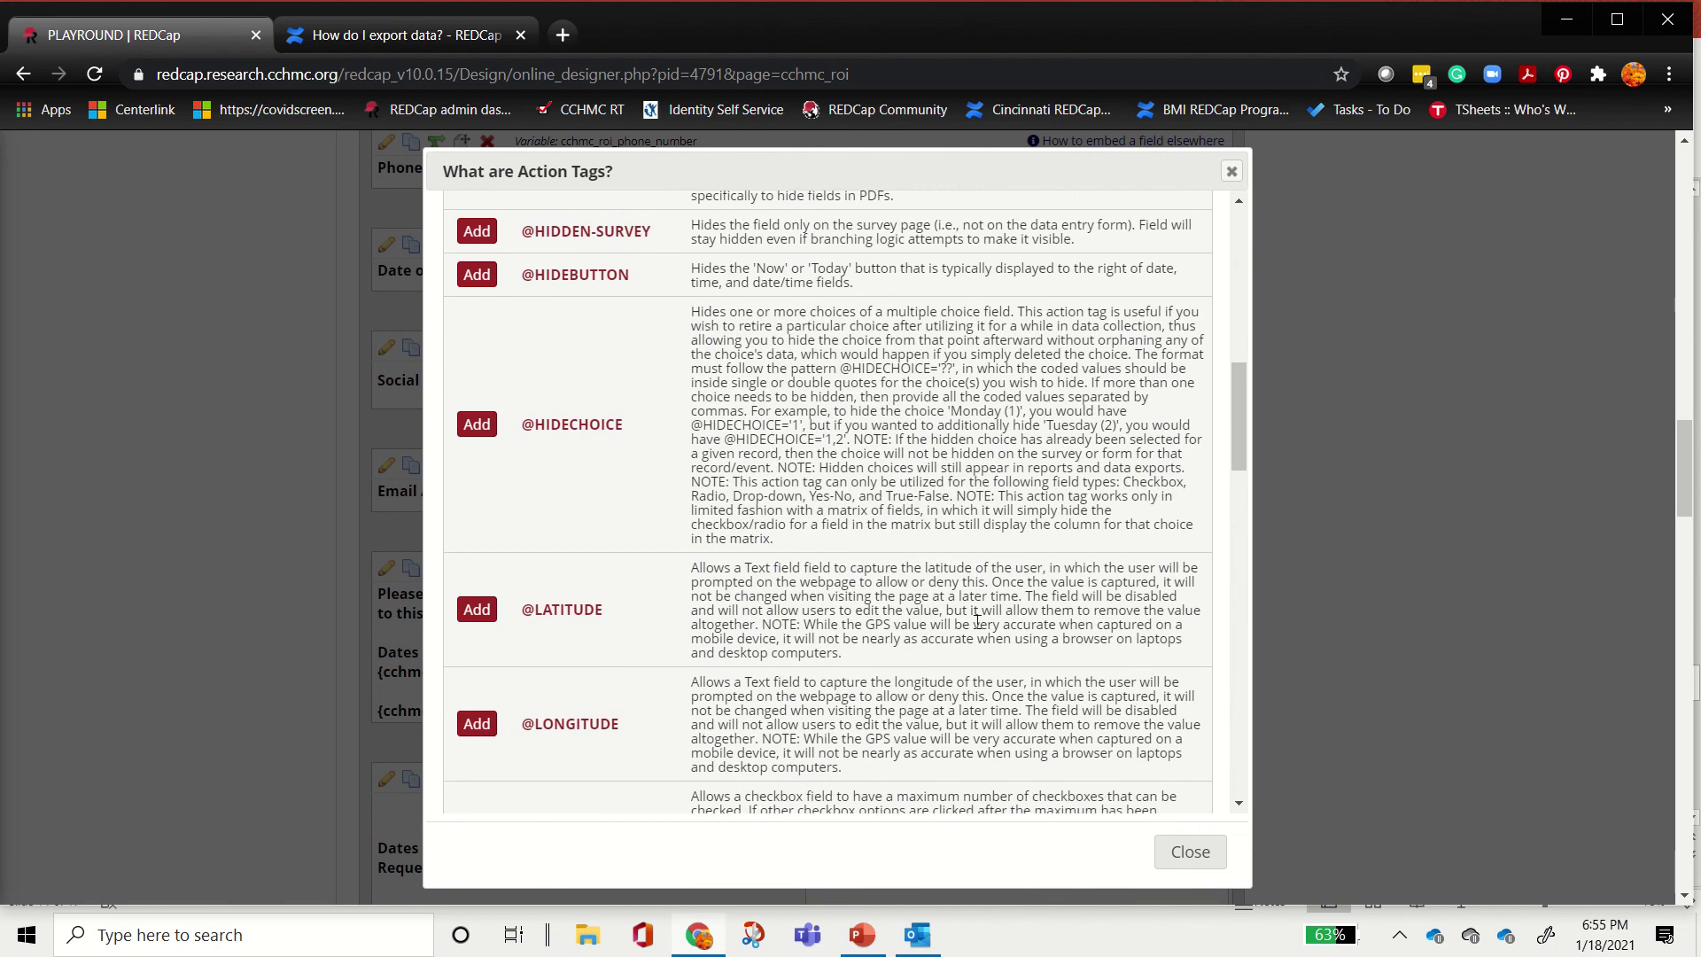
scroll(978, 620, "down", 6)
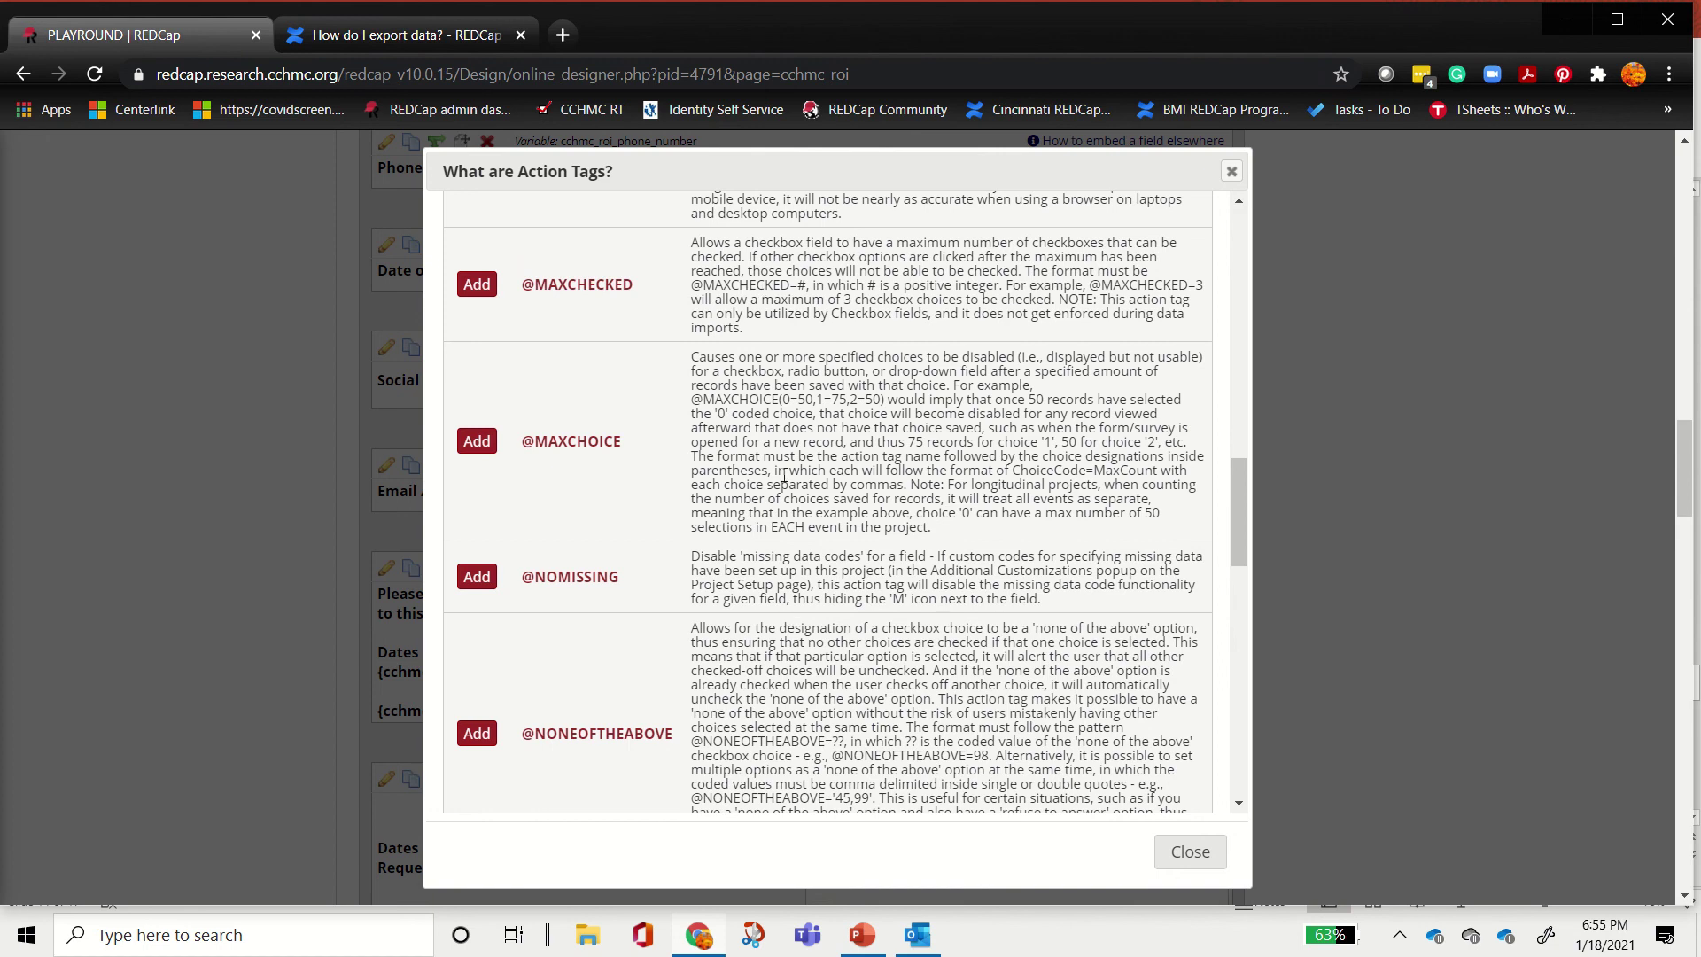
scroll(829, 492, "up", 4)
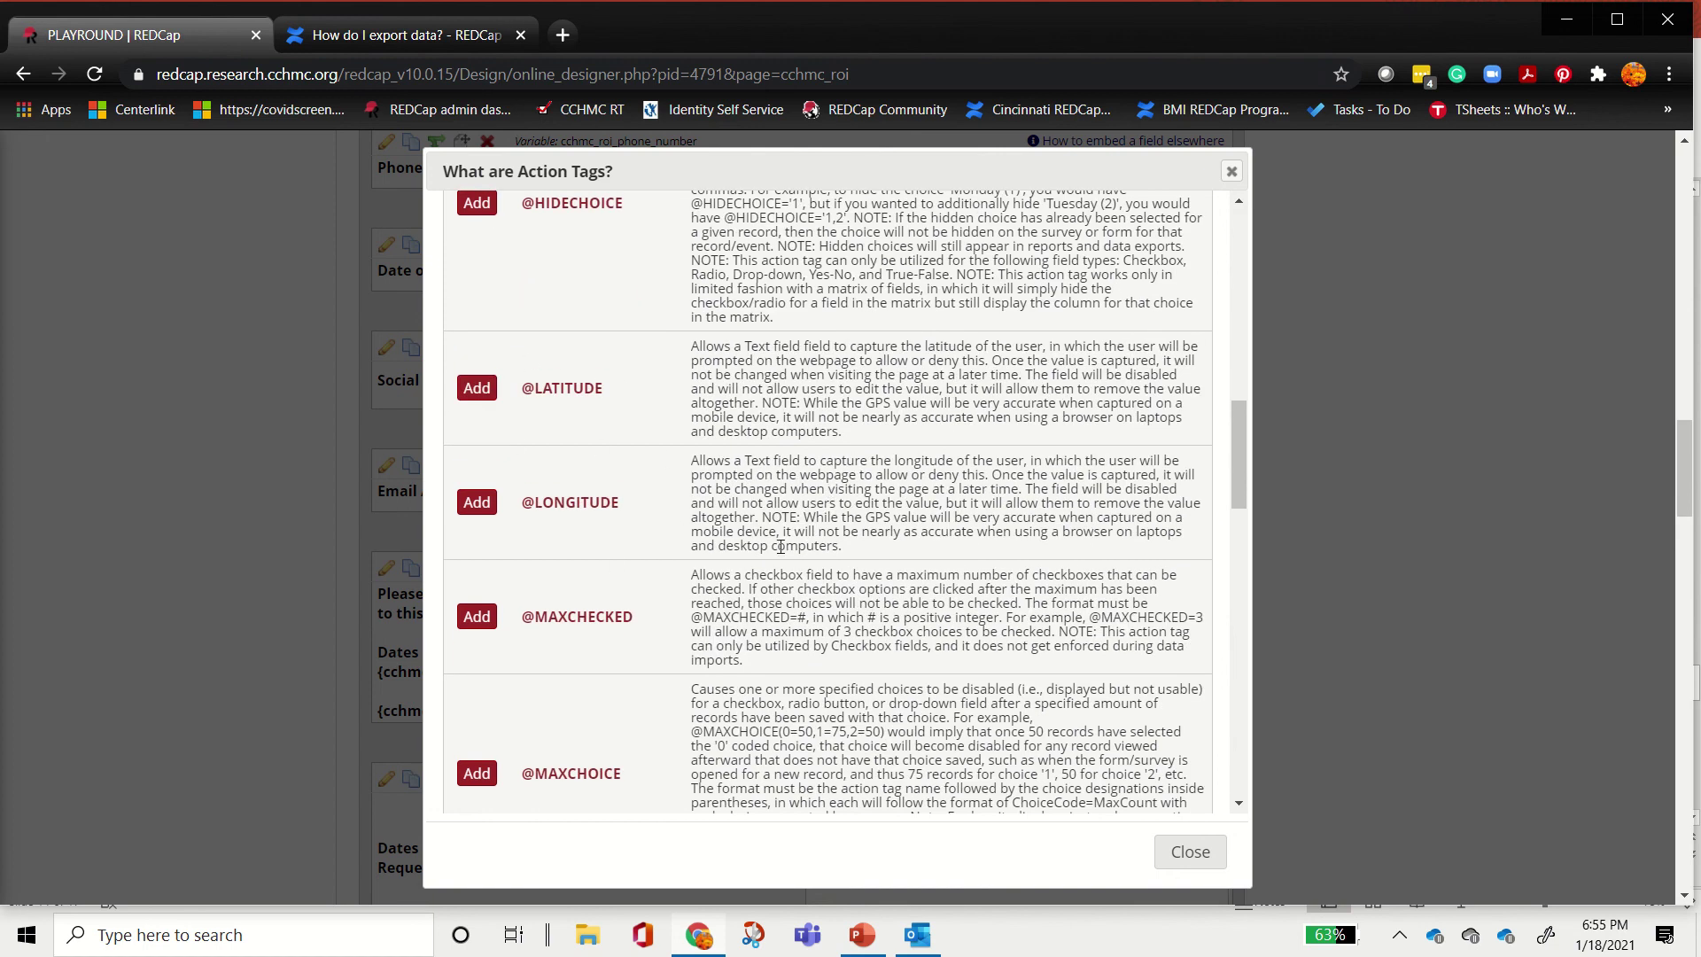
scroll(836, 459, "down", 5)
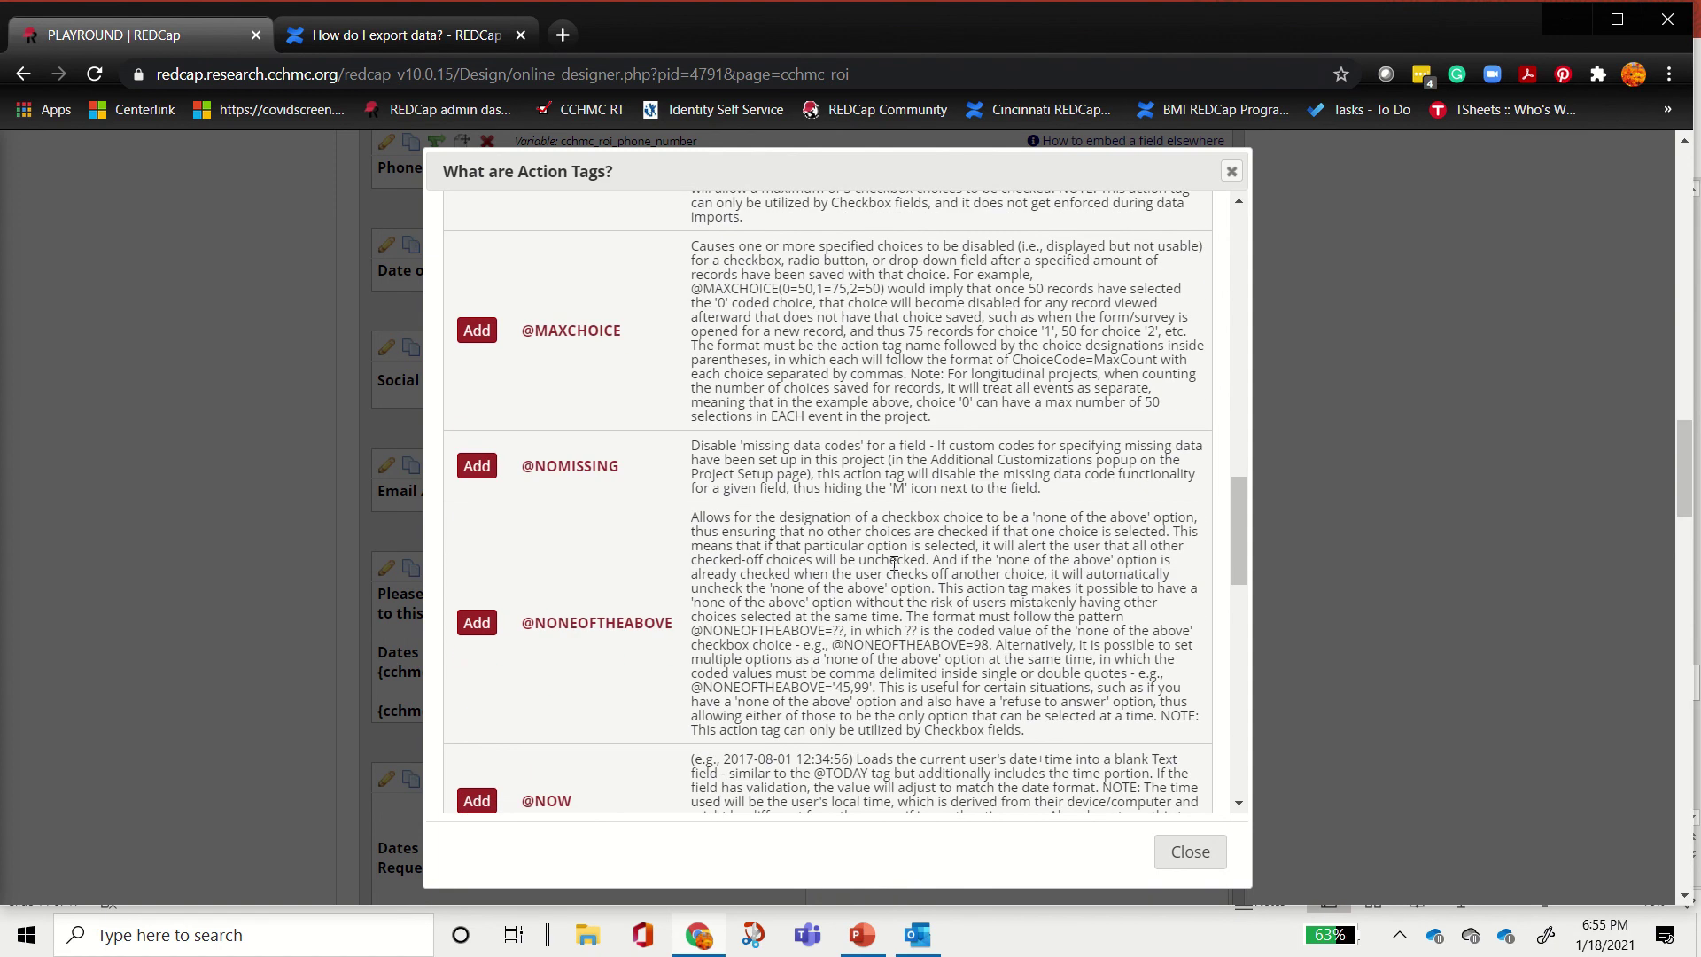
scroll(893, 563, "down", 4)
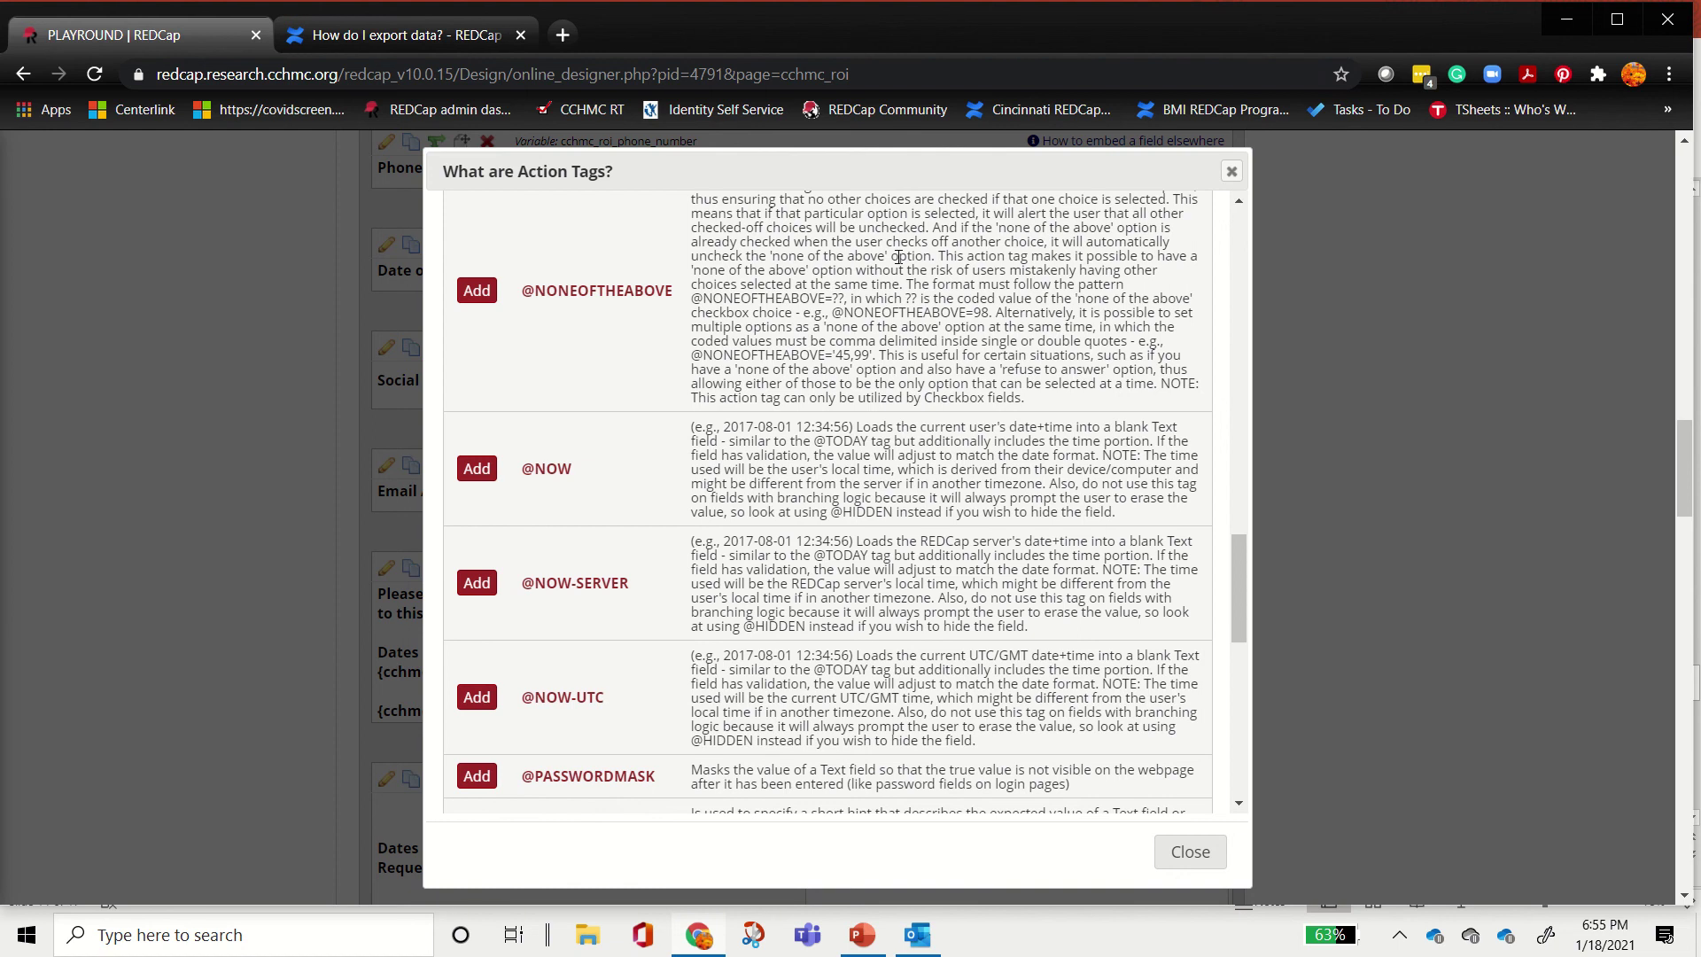
scroll(830, 478, "down", 4)
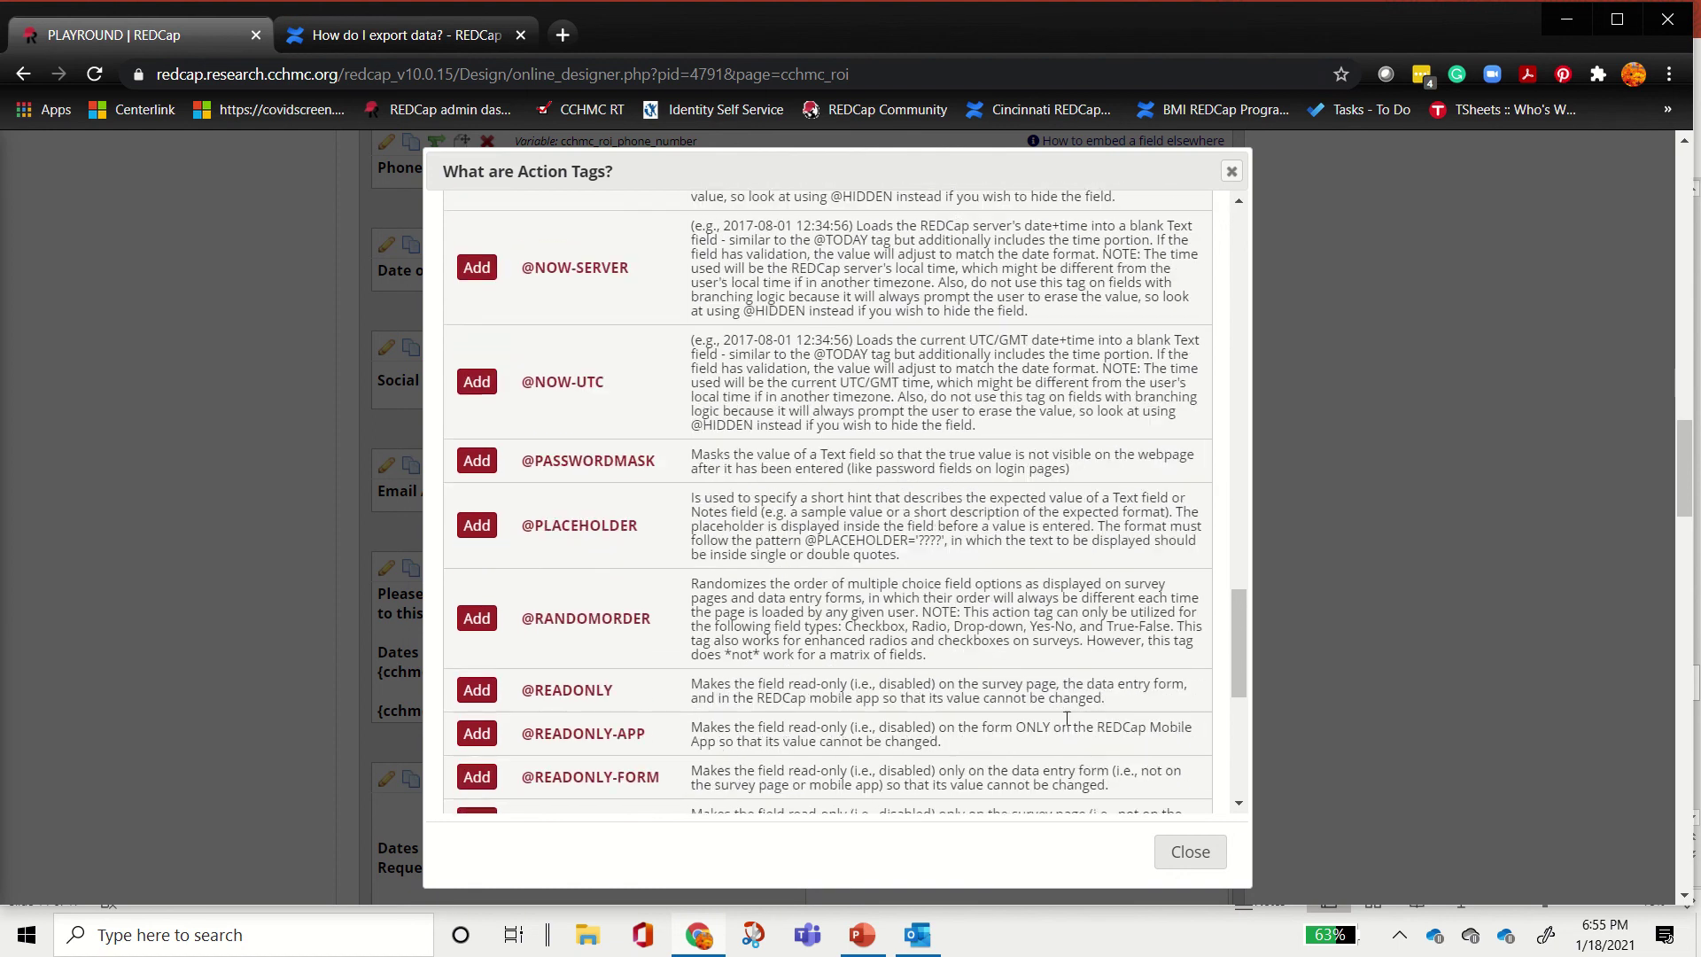
left_click(1174, 858)
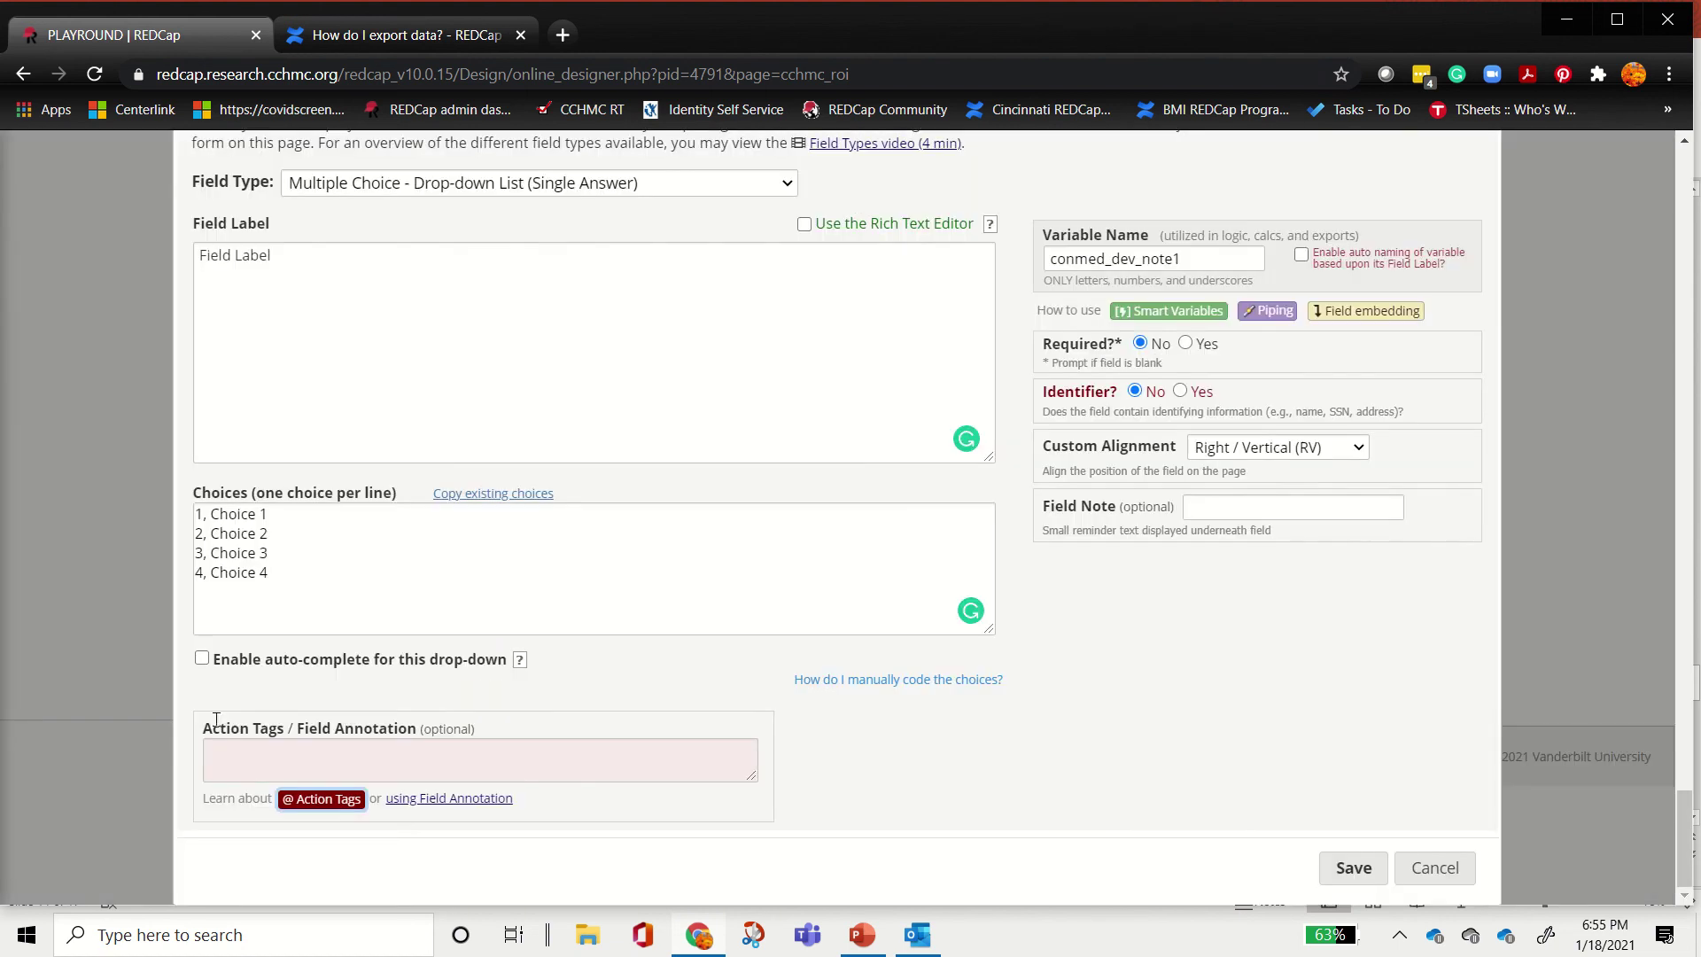
left_click_drag(207, 727, 310, 736)
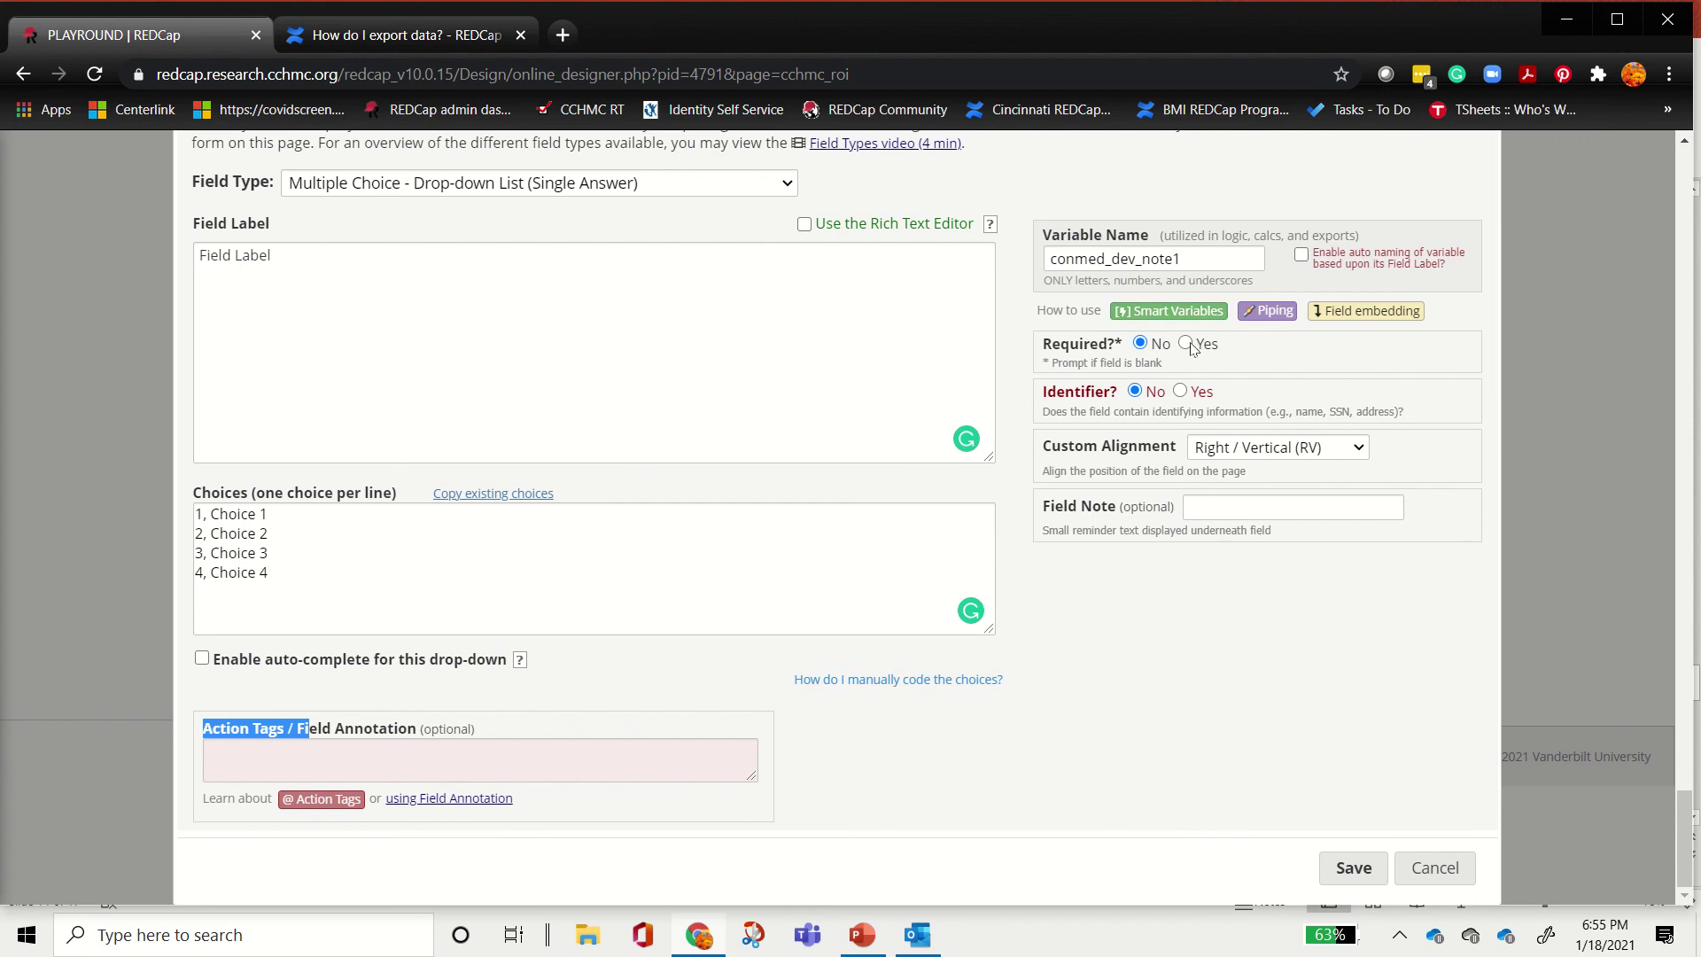
left_click_drag(1044, 343, 1221, 343)
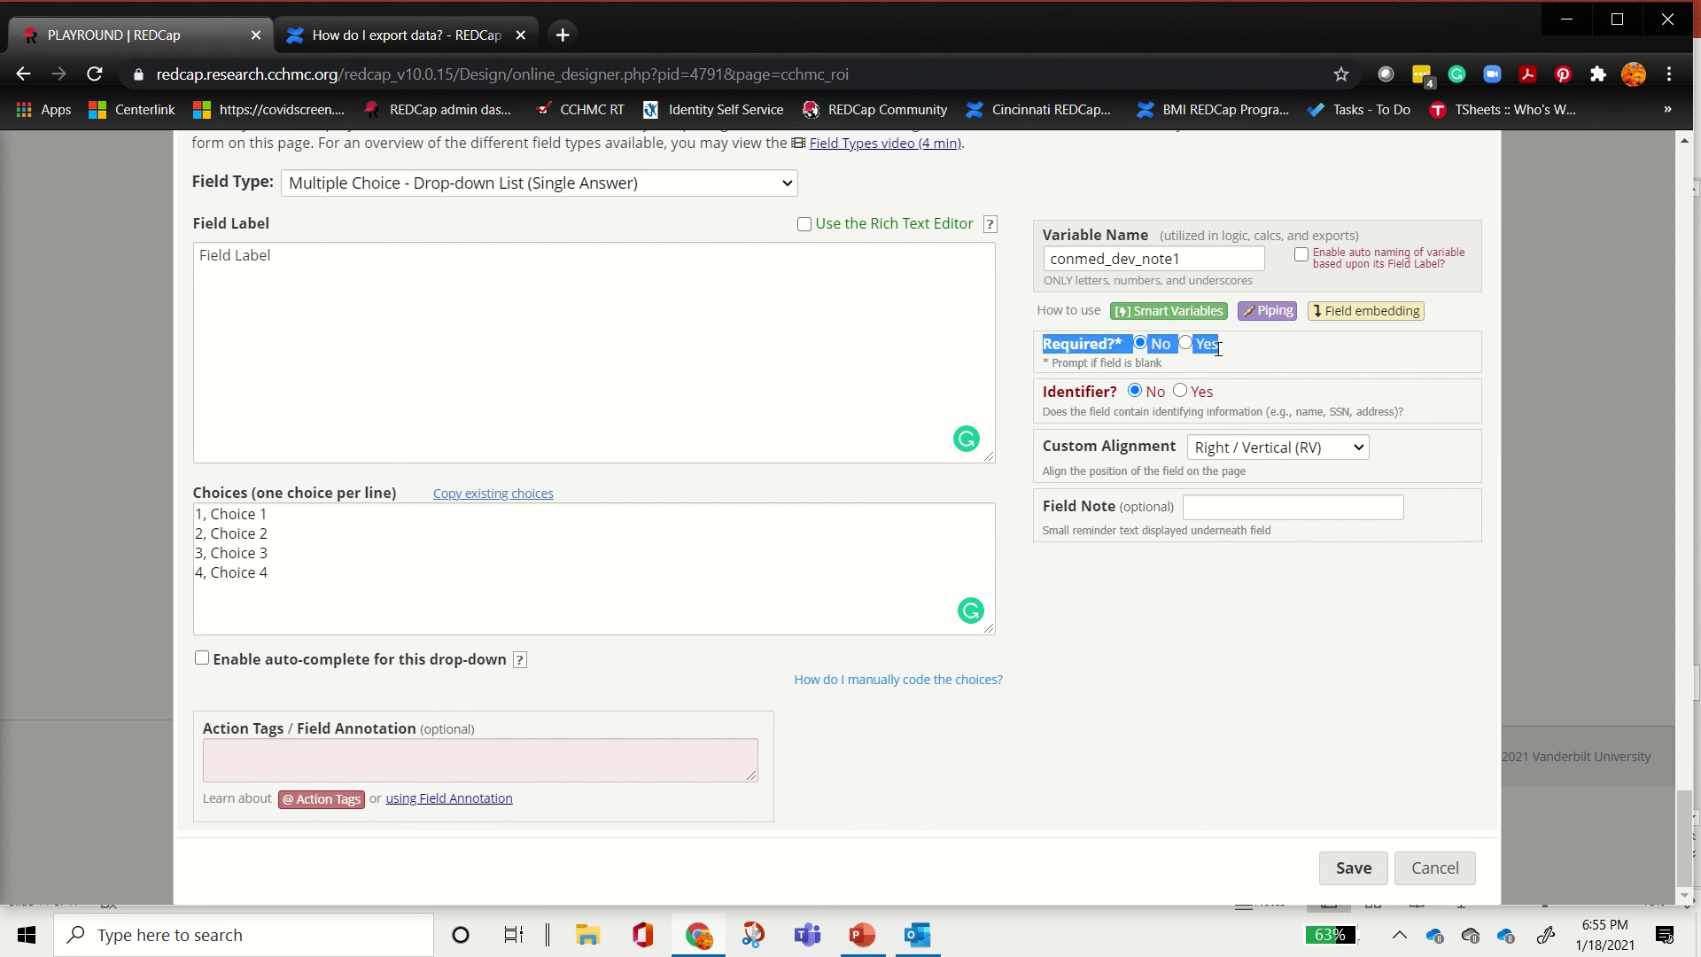
left_click_drag(1044, 390, 1239, 395)
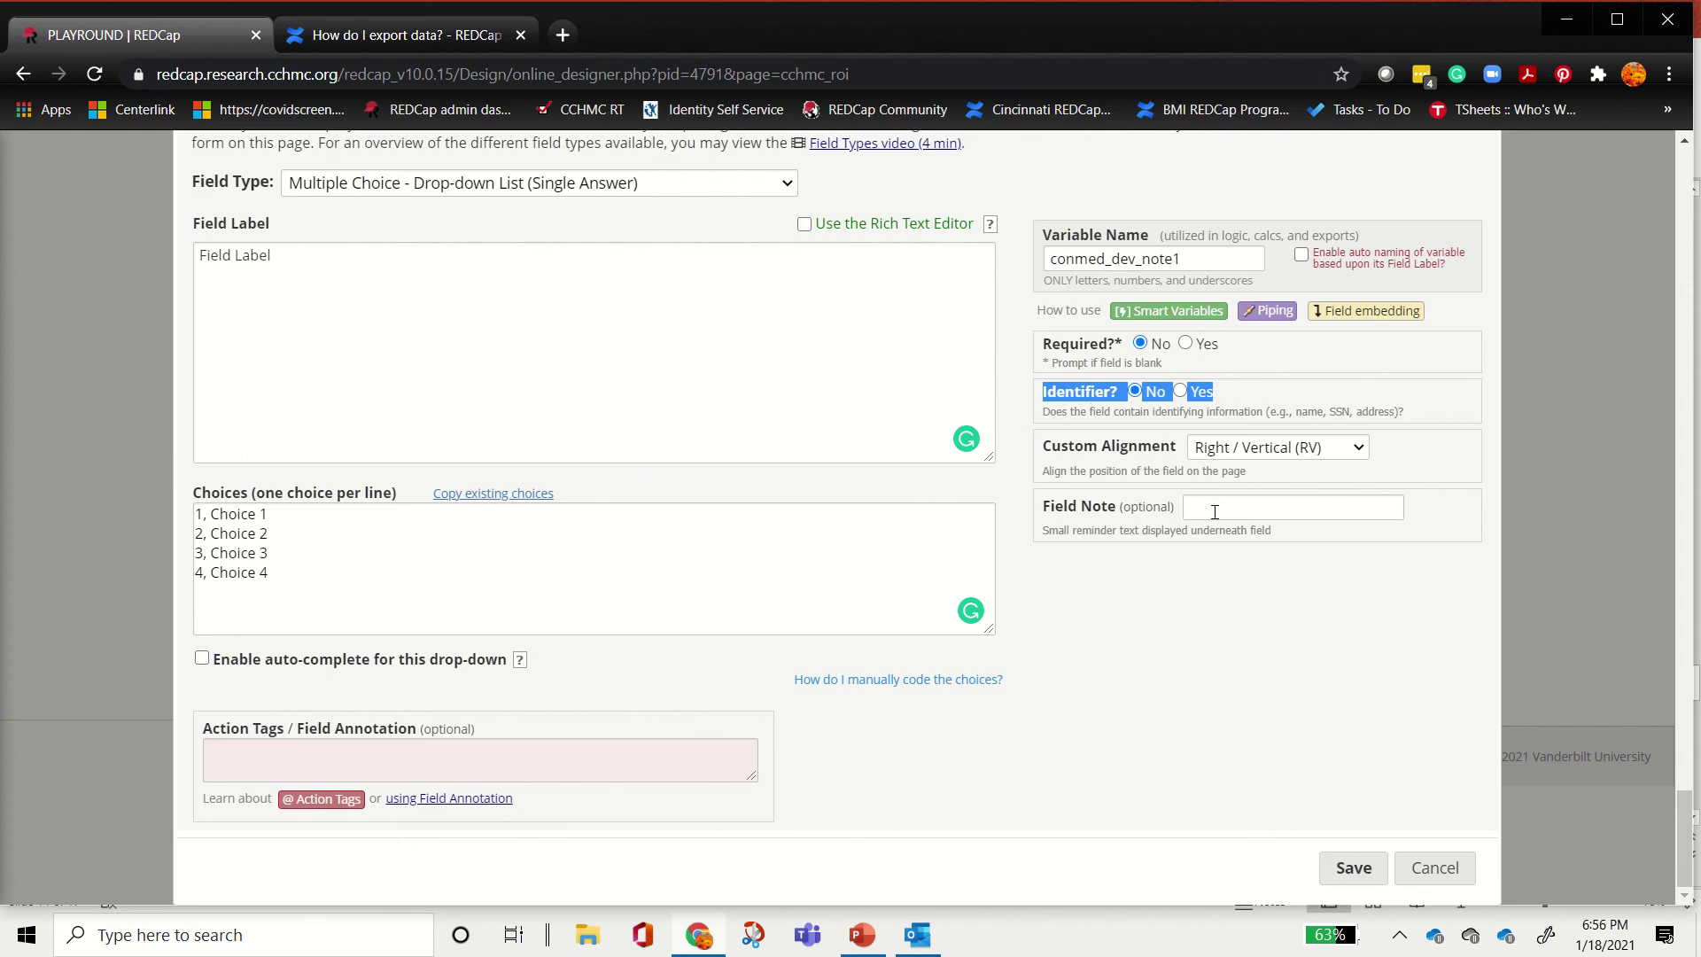
Step: Save the conmed_dev_note1 drop-down, preview its choice list, then return to the instrument list
left_click(1352, 869)
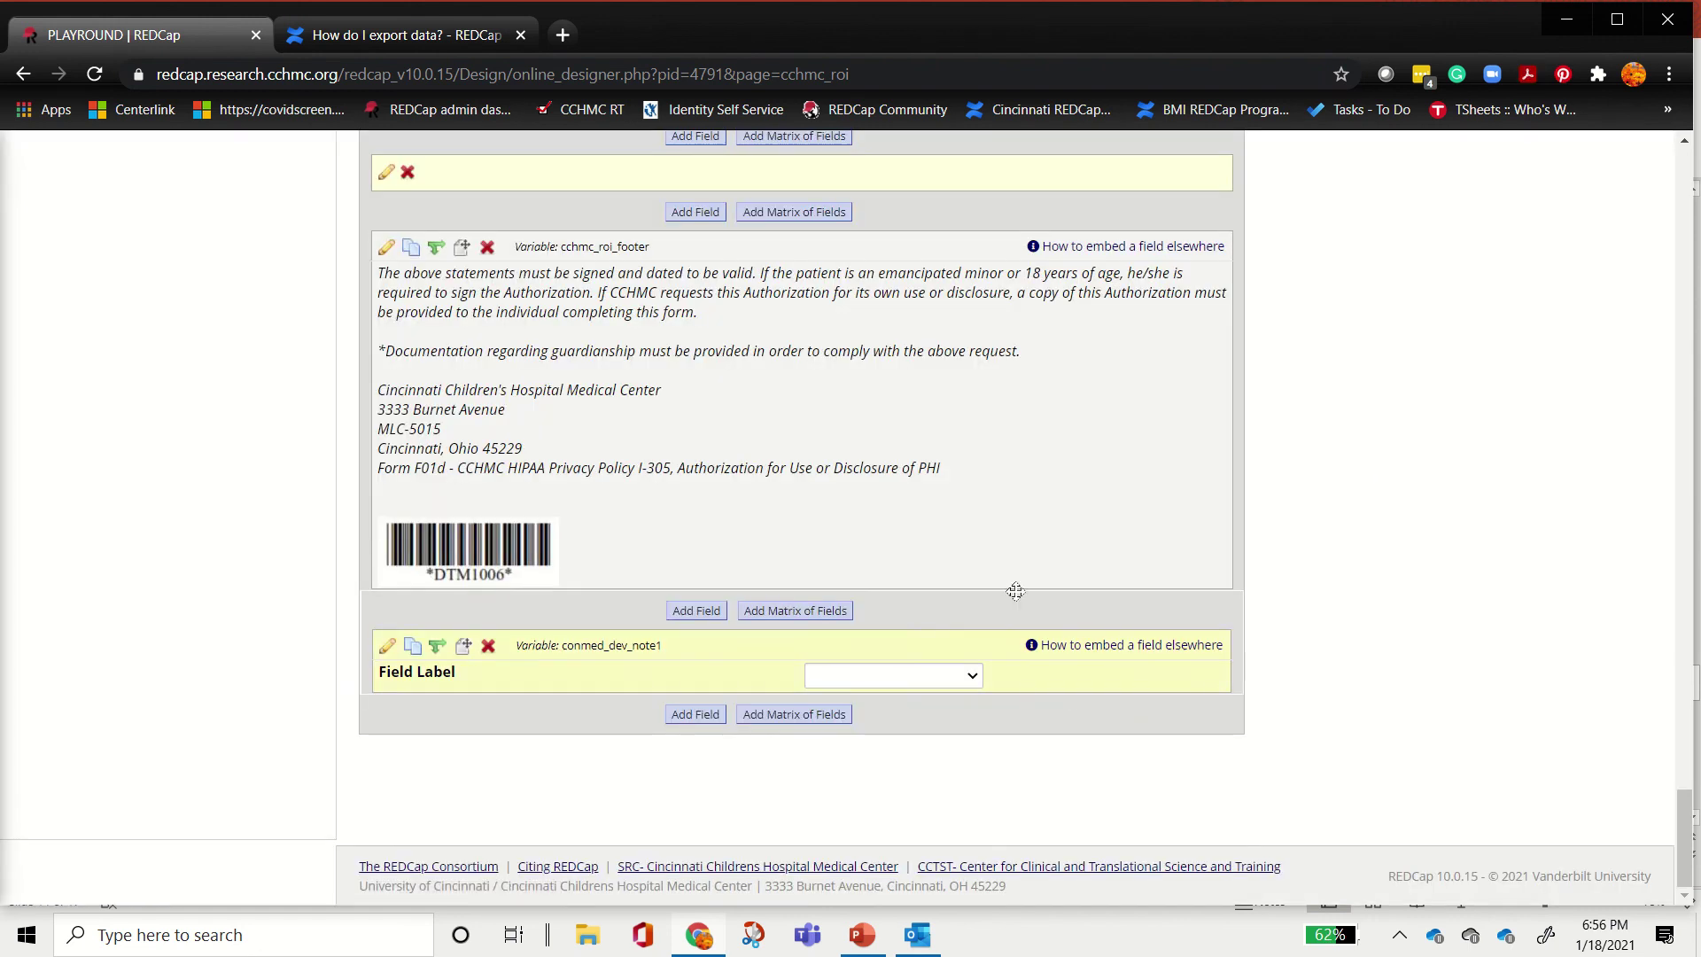
left_click(910, 675)
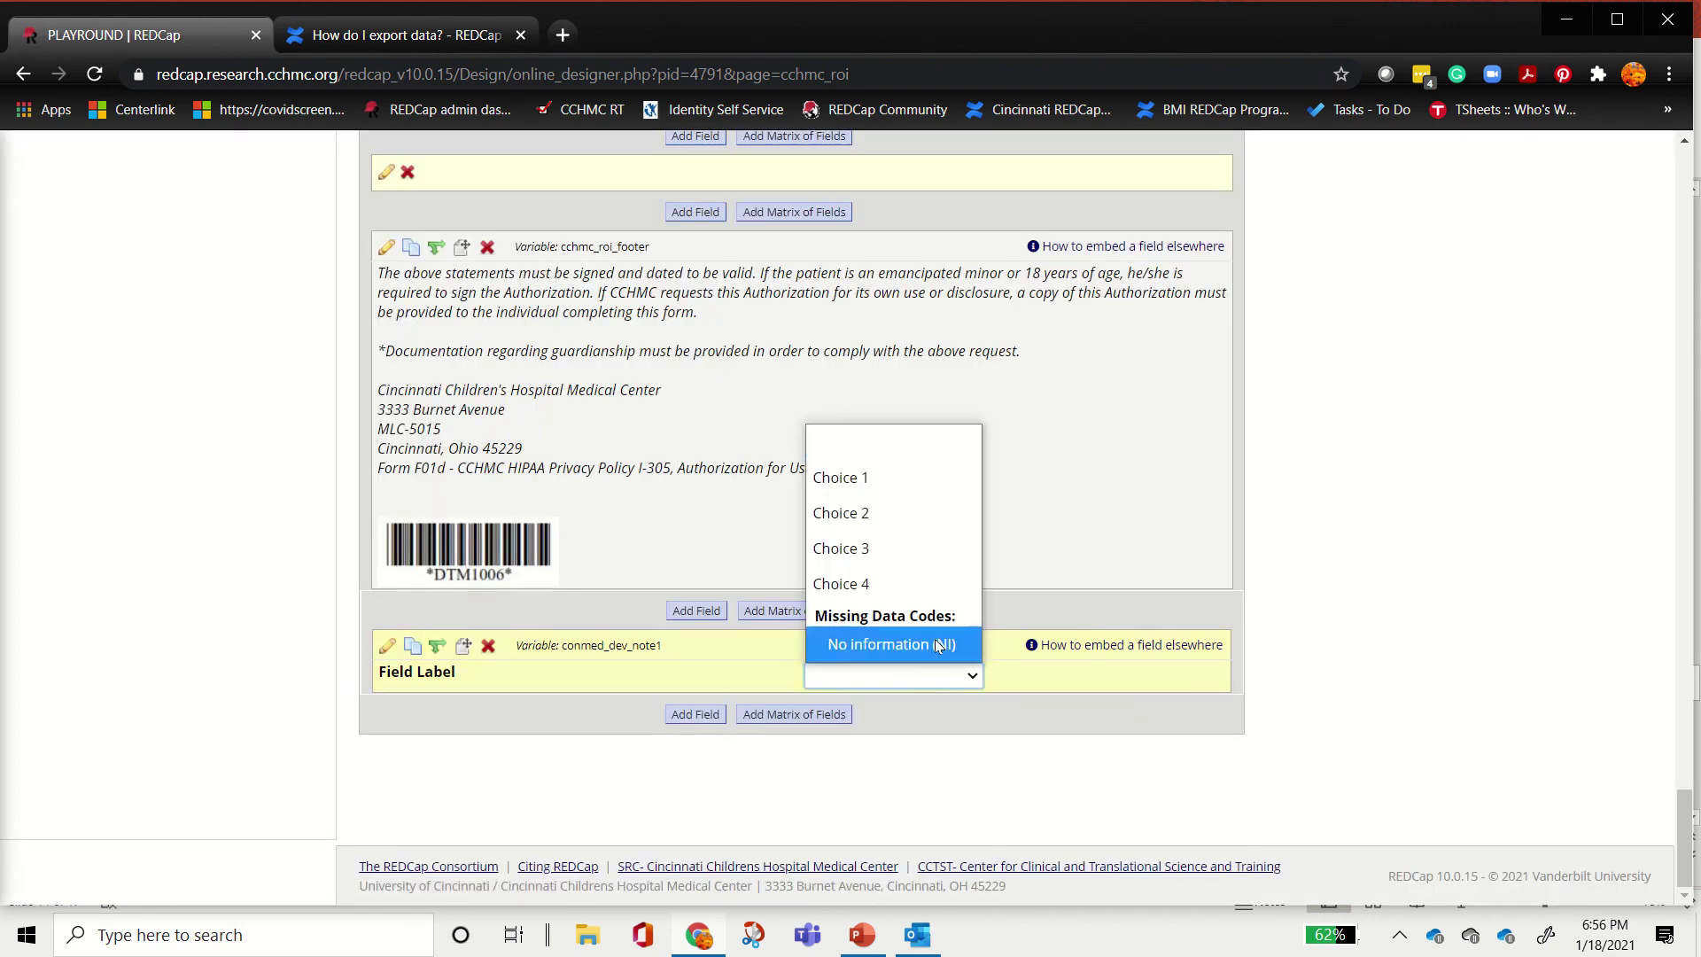
left_click(1378, 676)
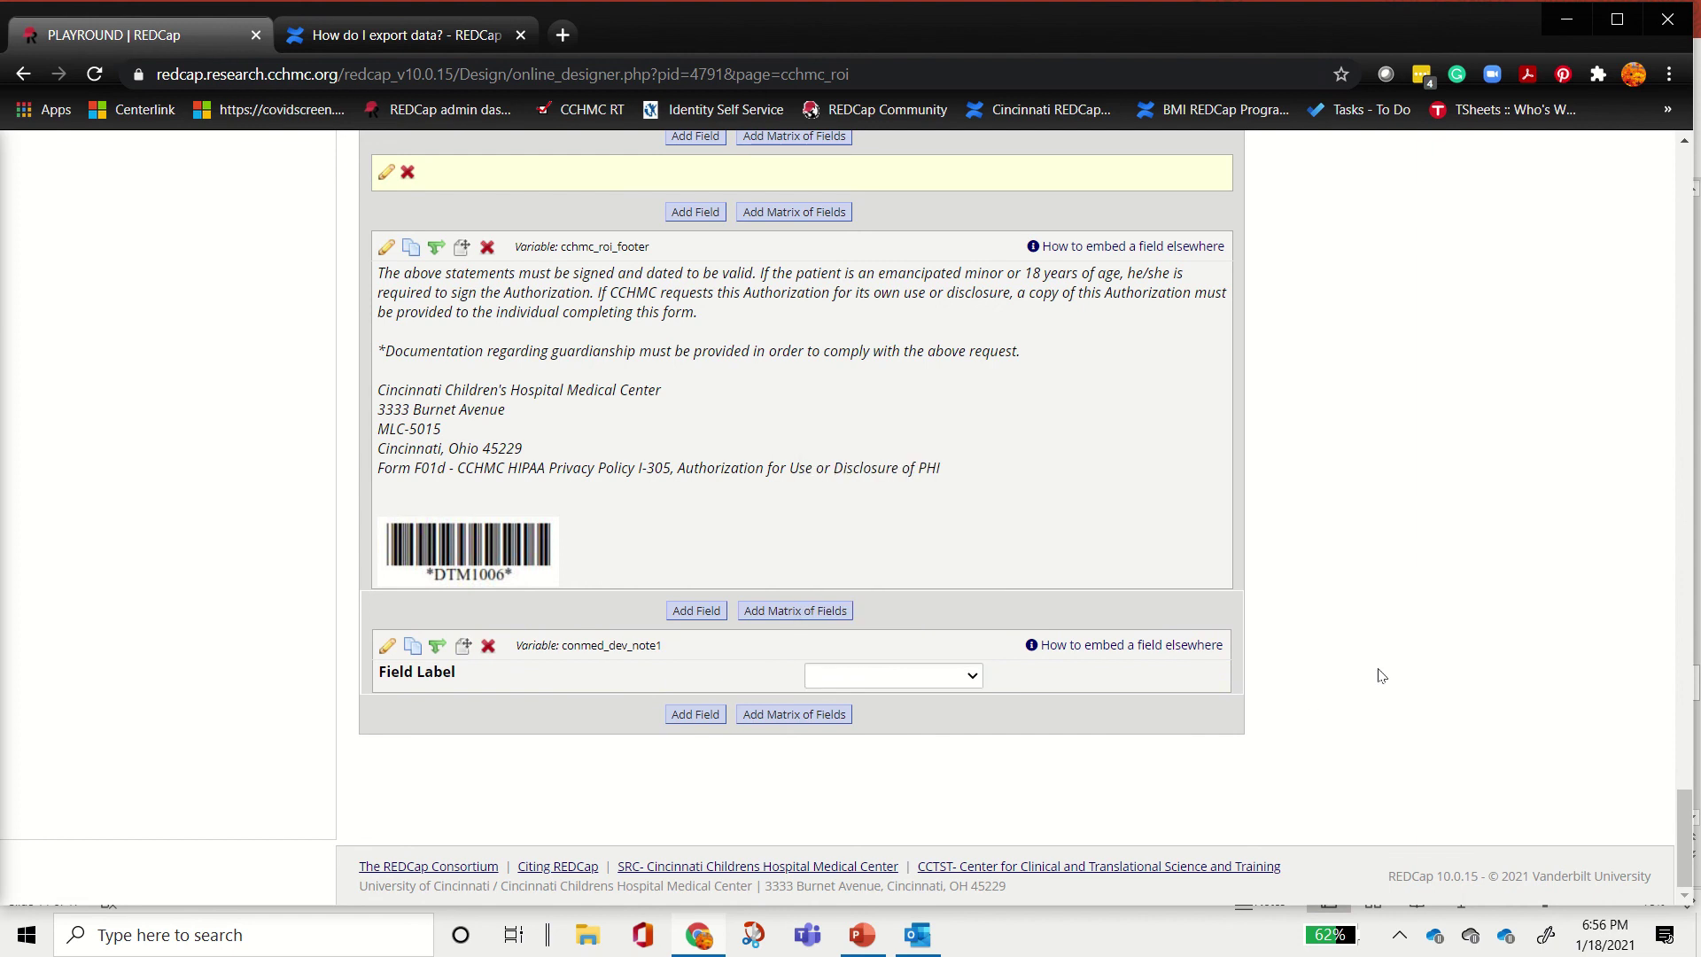
scroll(1355, 686, "up", 20)
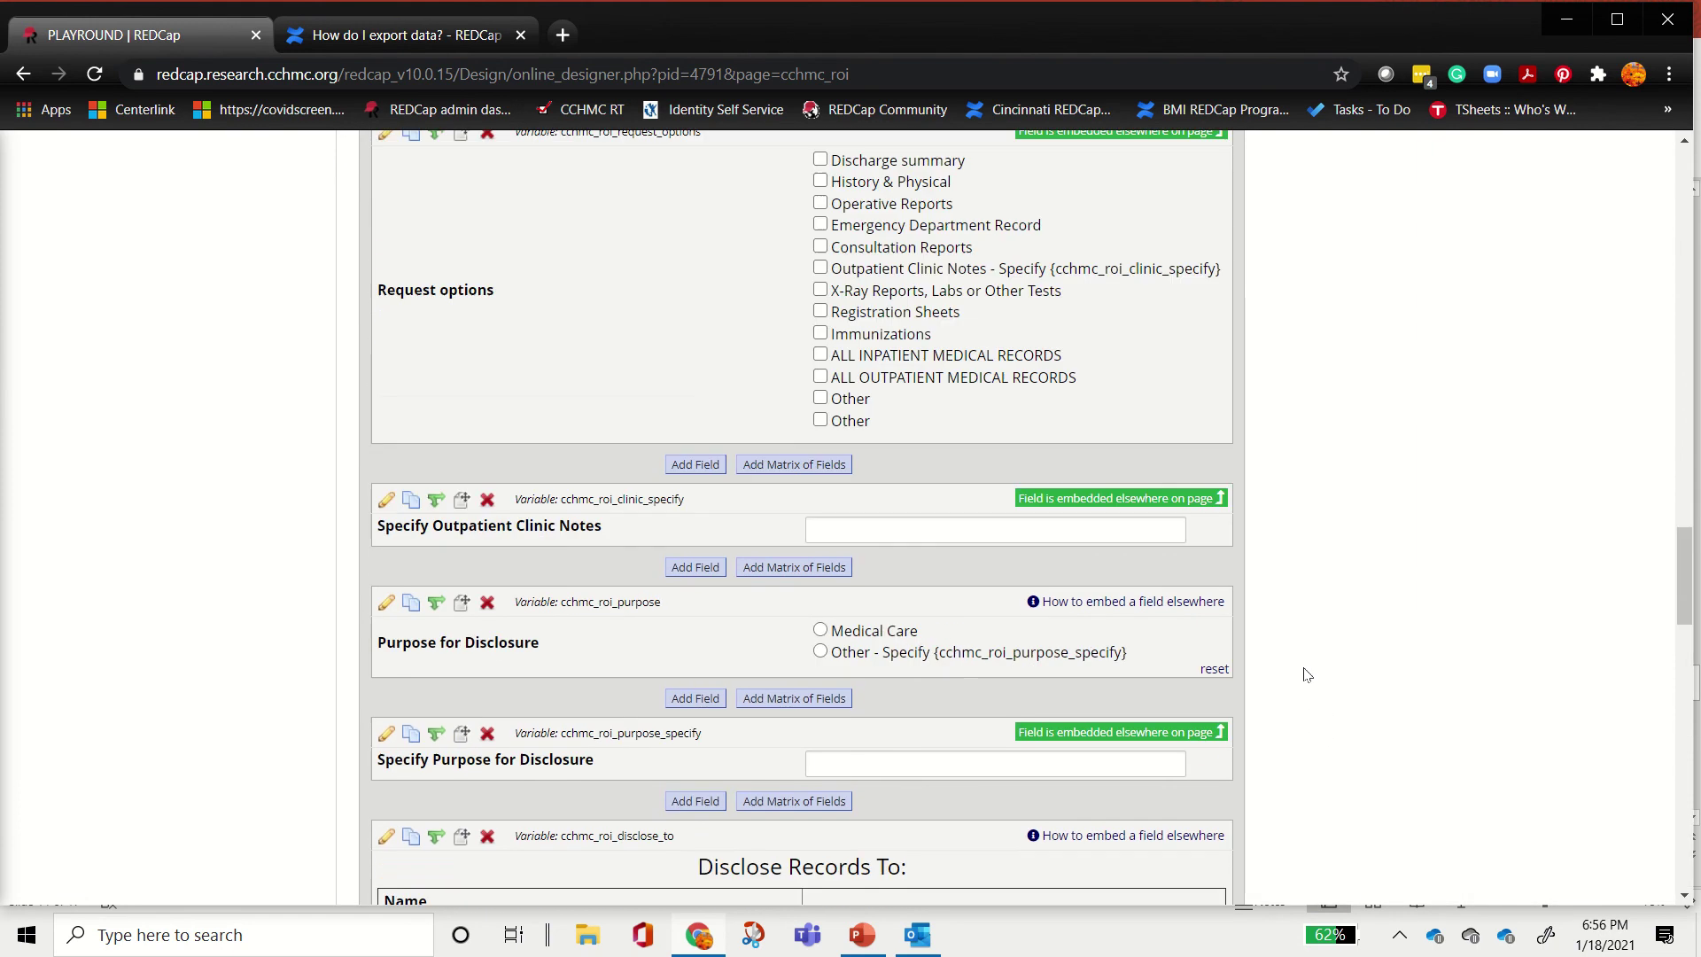
scroll(1282, 645, "up", 5)
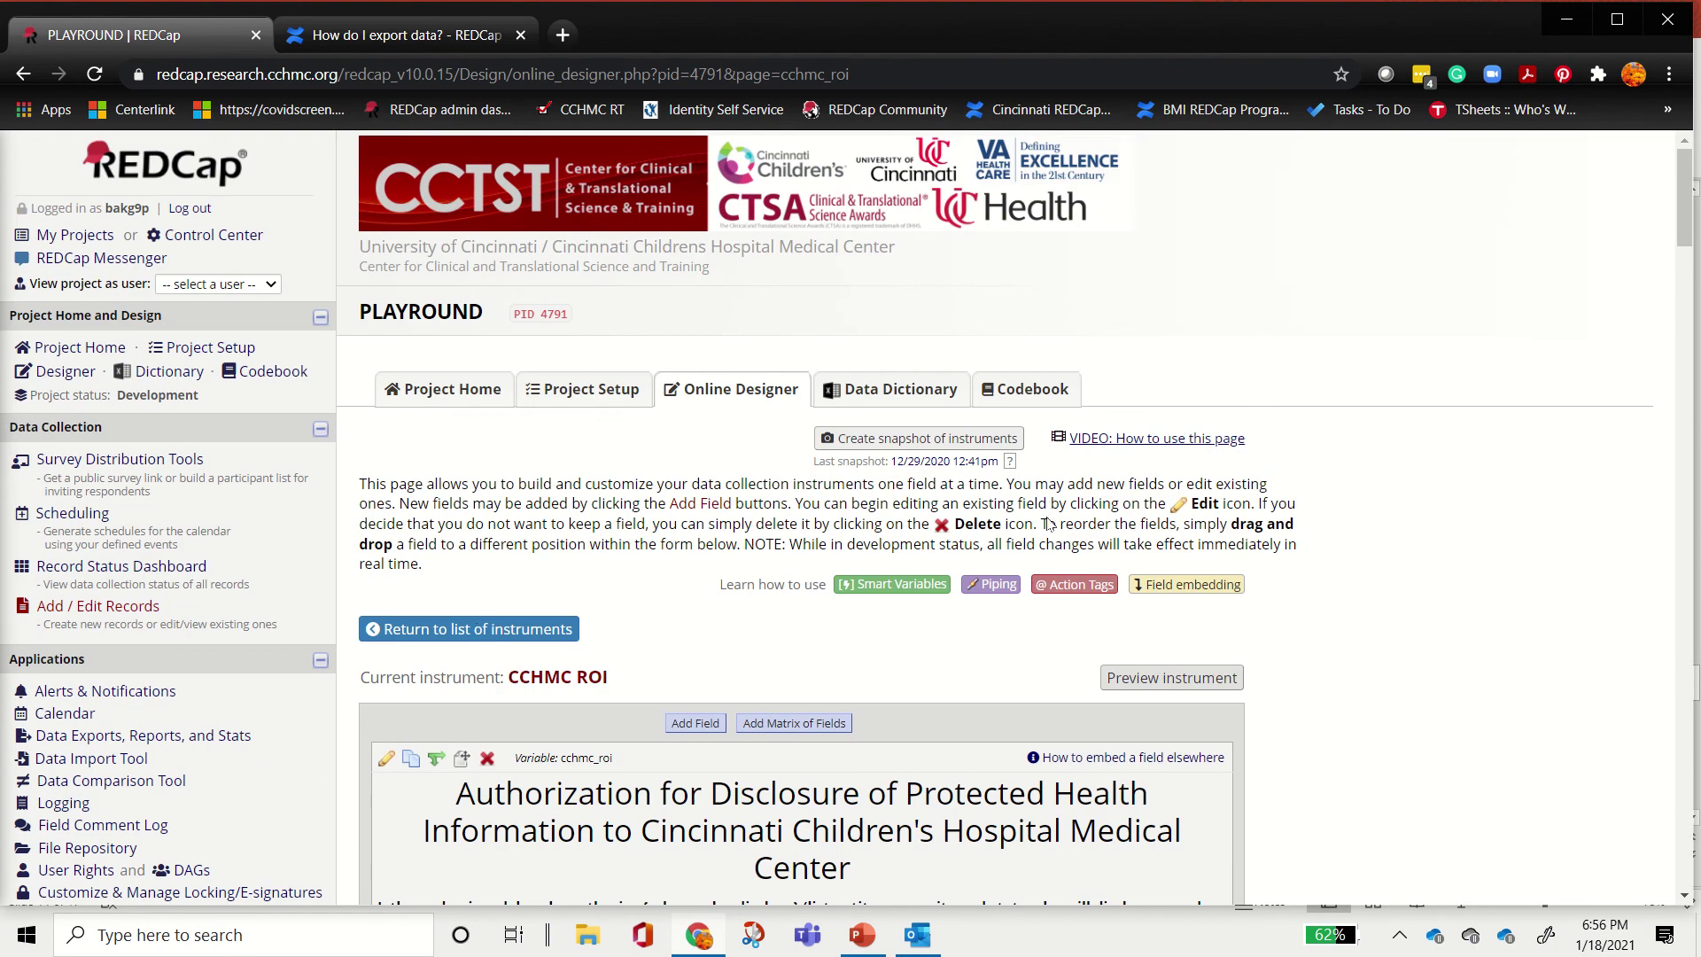
left_click(470, 629)
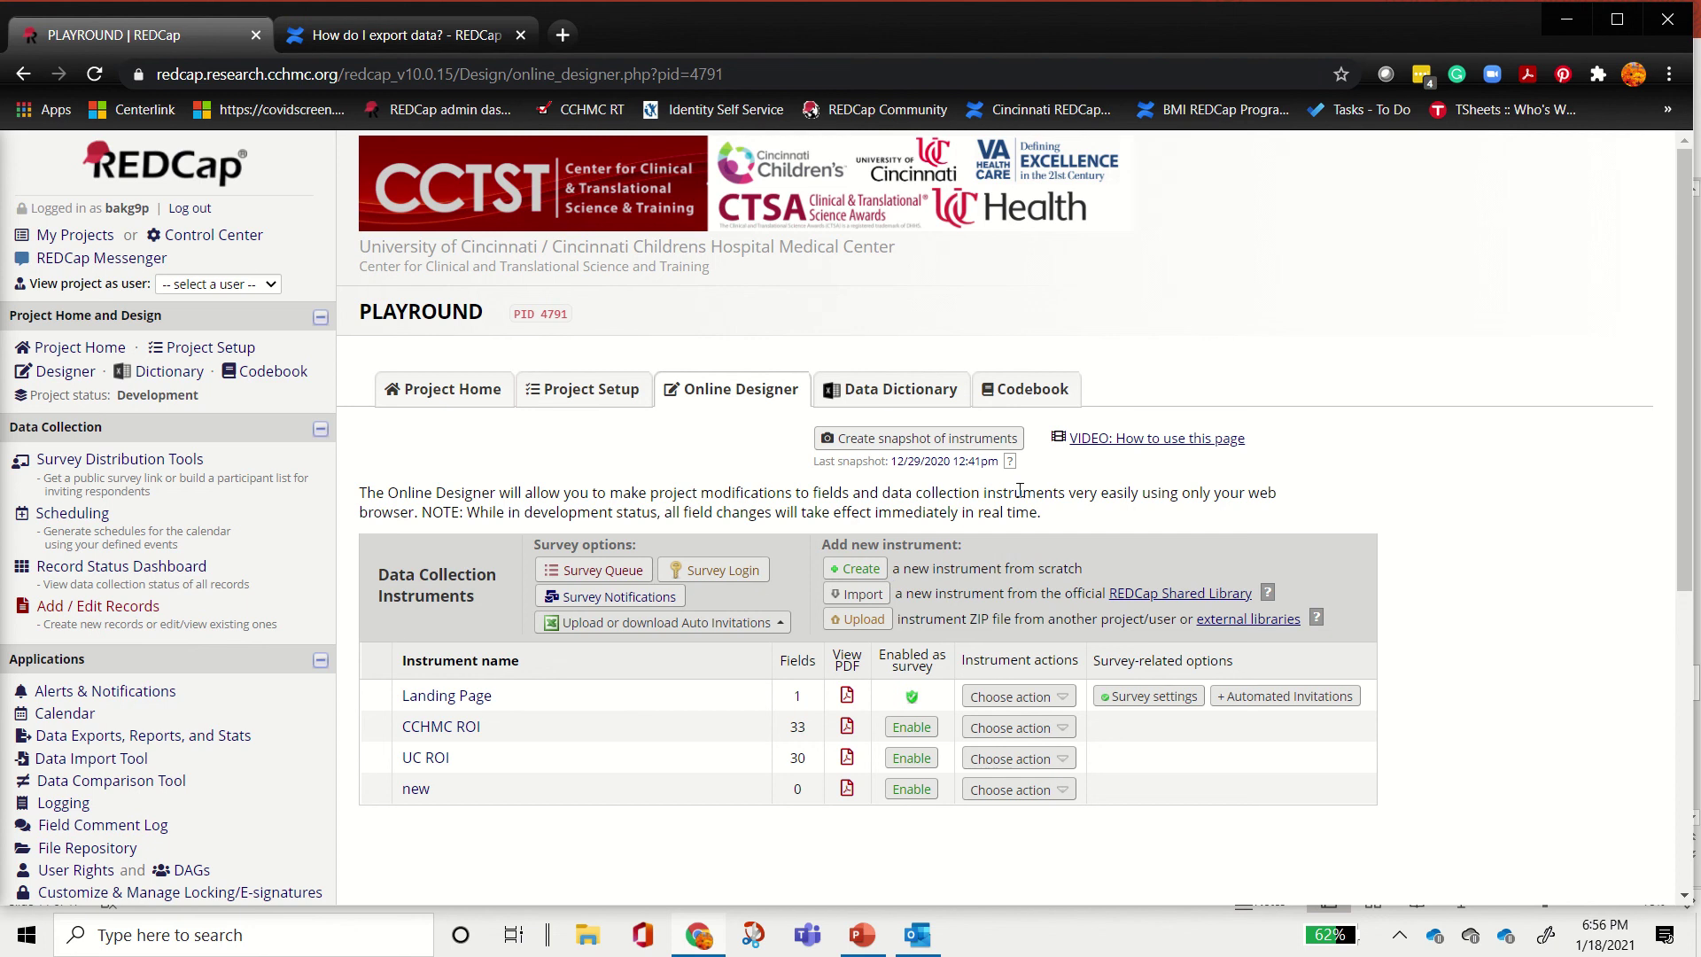
Step: Download the current PLAYROUND data dictionary as a CSV, accepting the terms of use
left_click(871, 399)
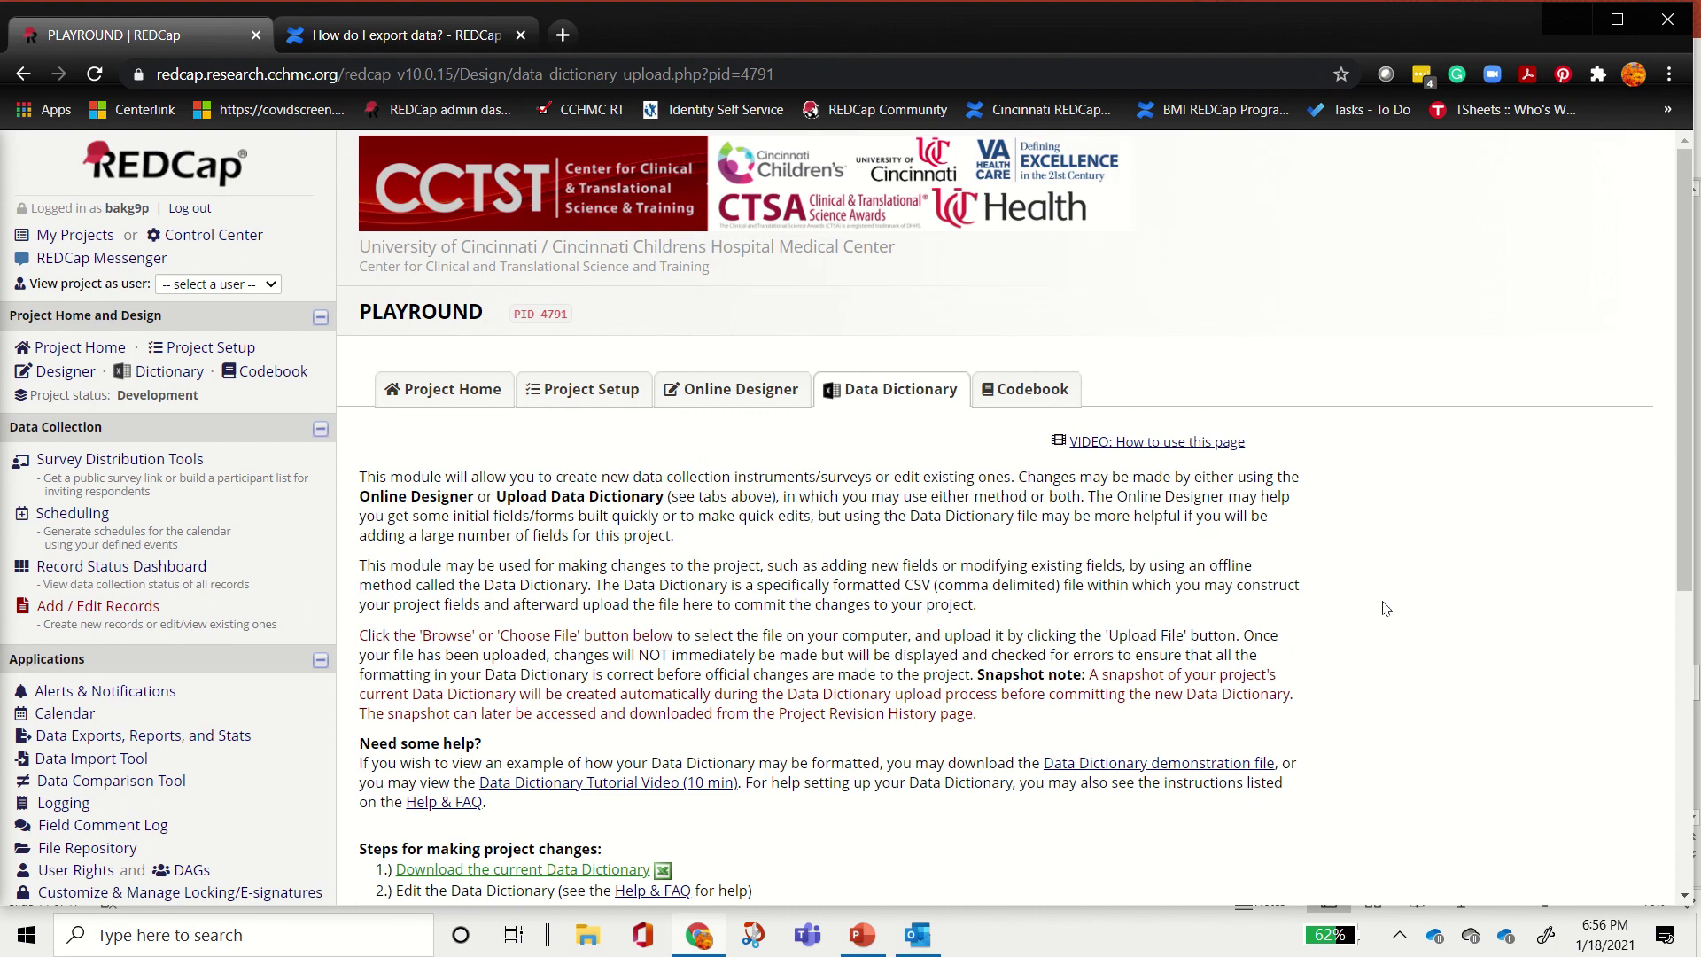
scroll(1239, 538, "down", 3)
scroll(1239, 538, "down", 2)
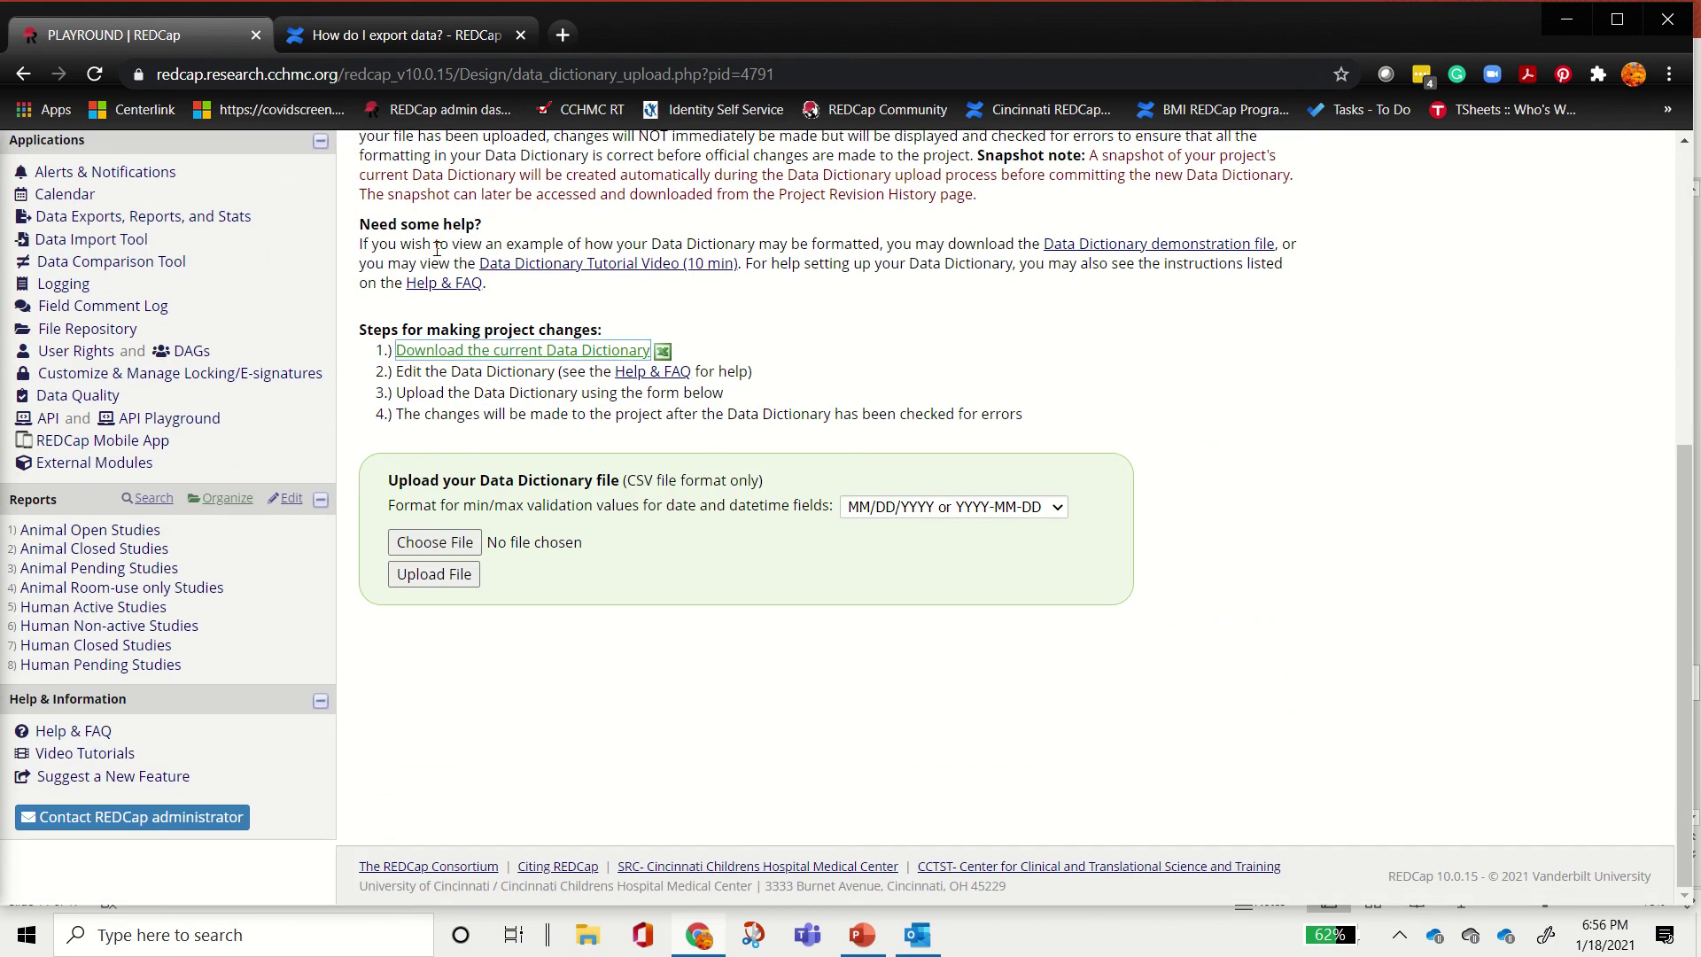
left_click(453, 351)
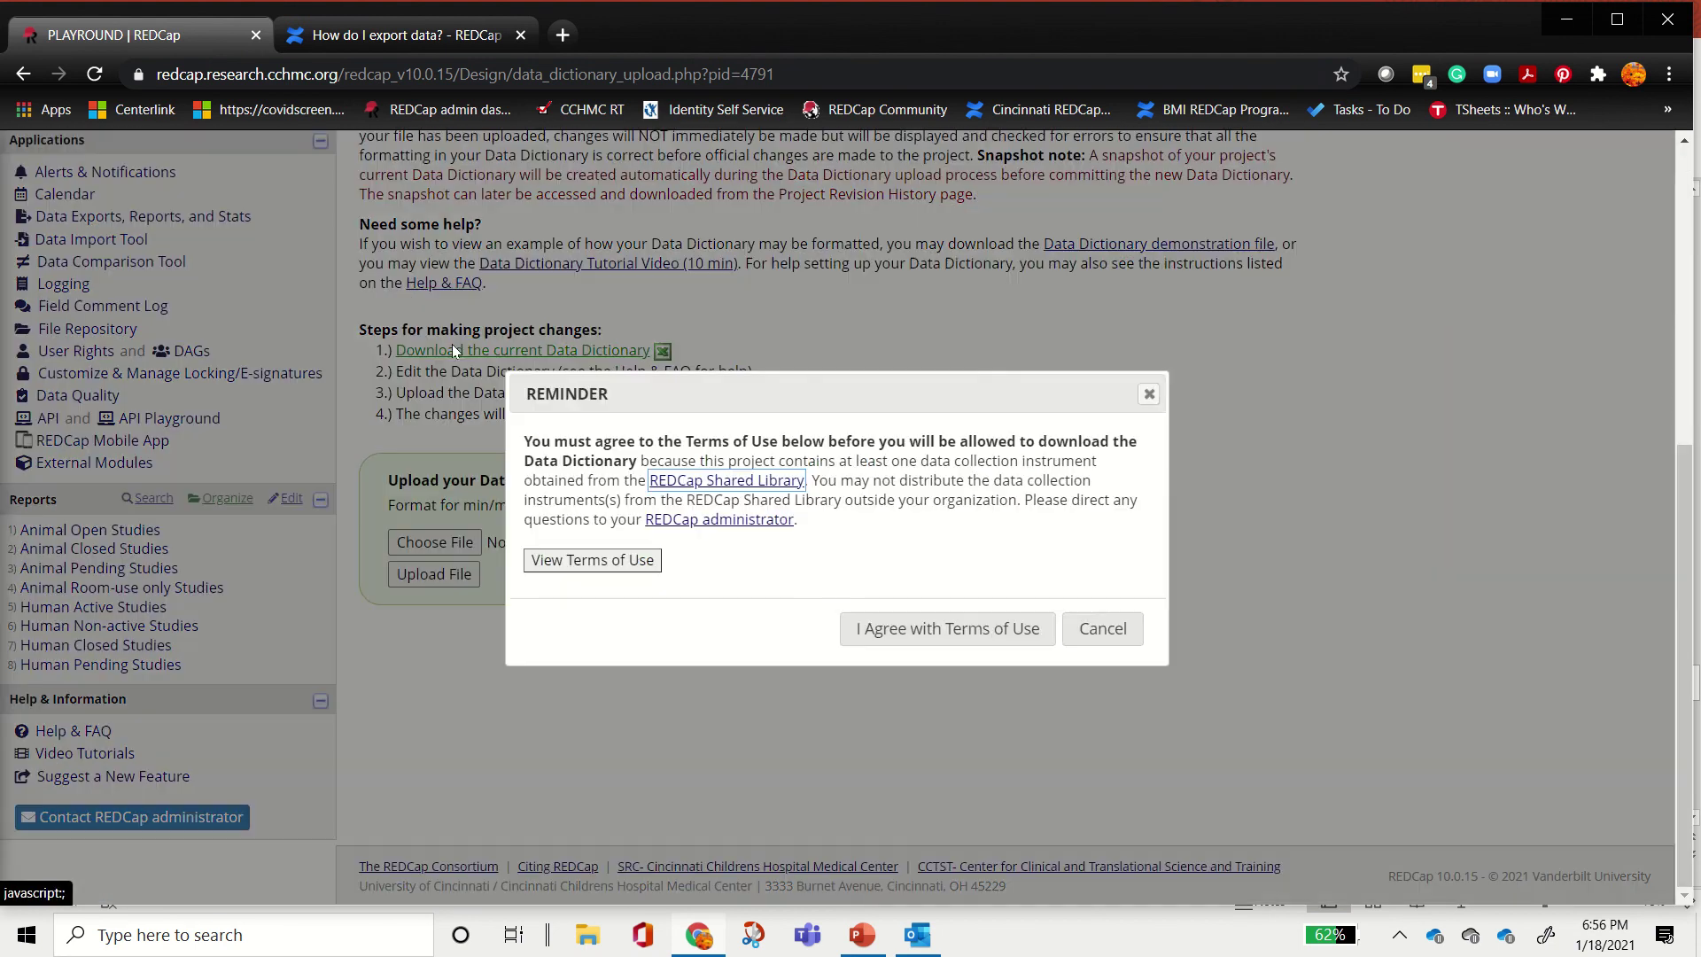
left_click(978, 631)
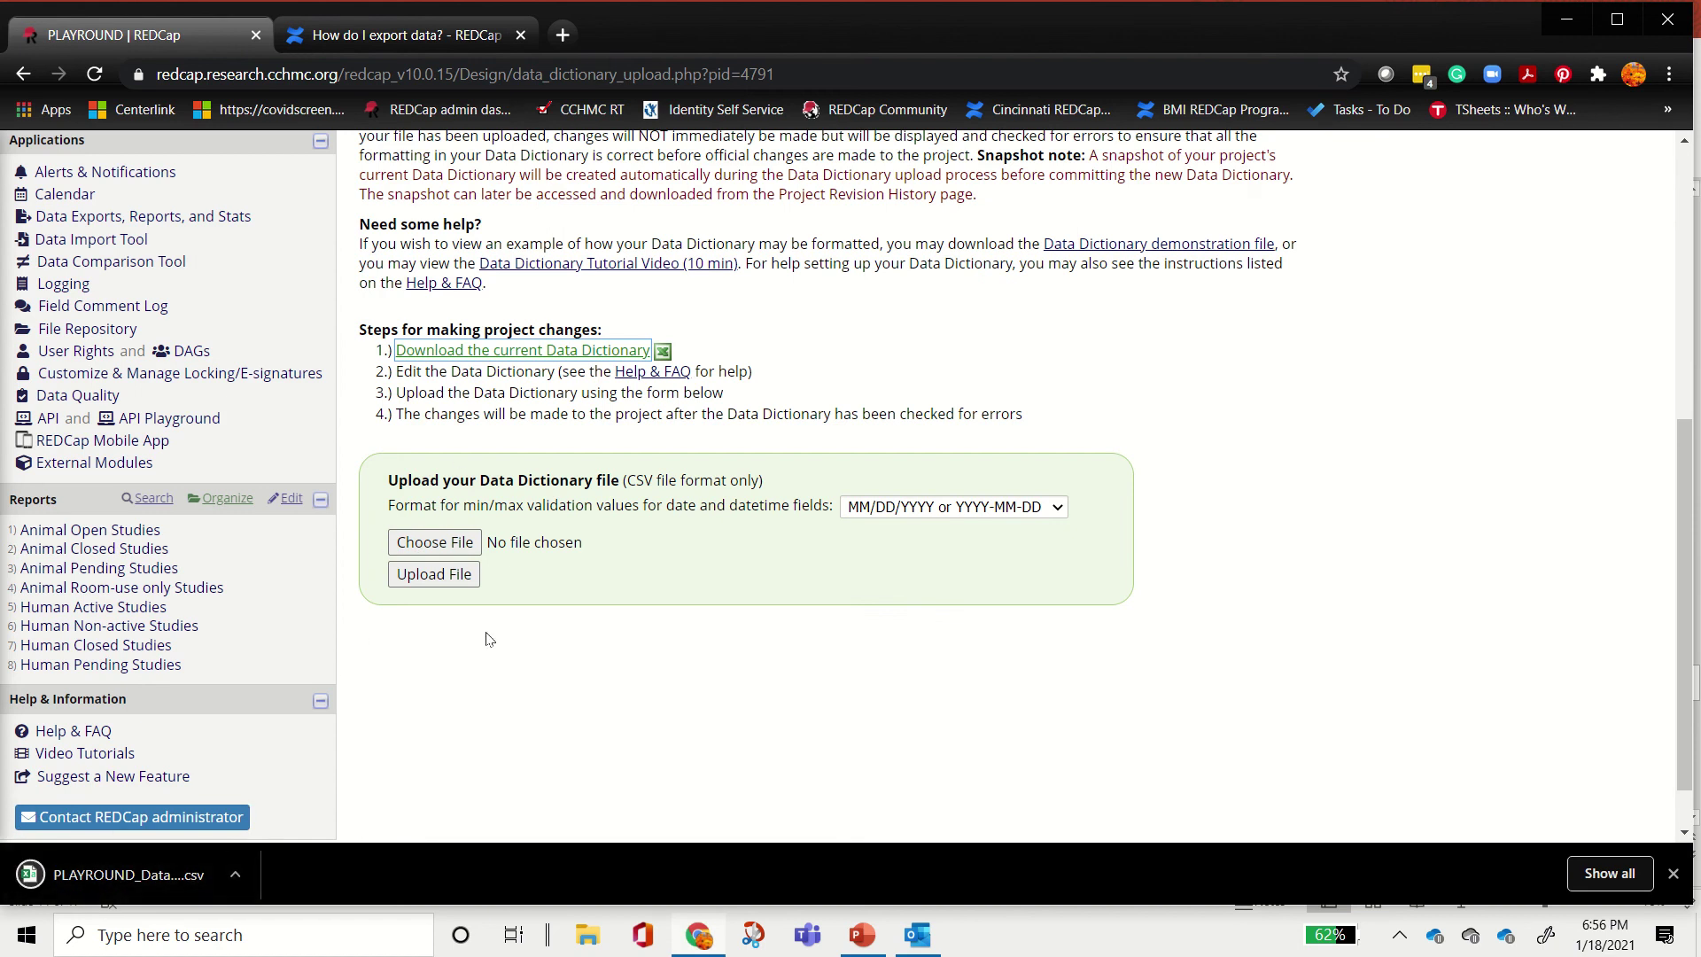
Step: Open the downloaded CSV in Excel, widen column A, and fill row 35 yellow
left_click(99, 875)
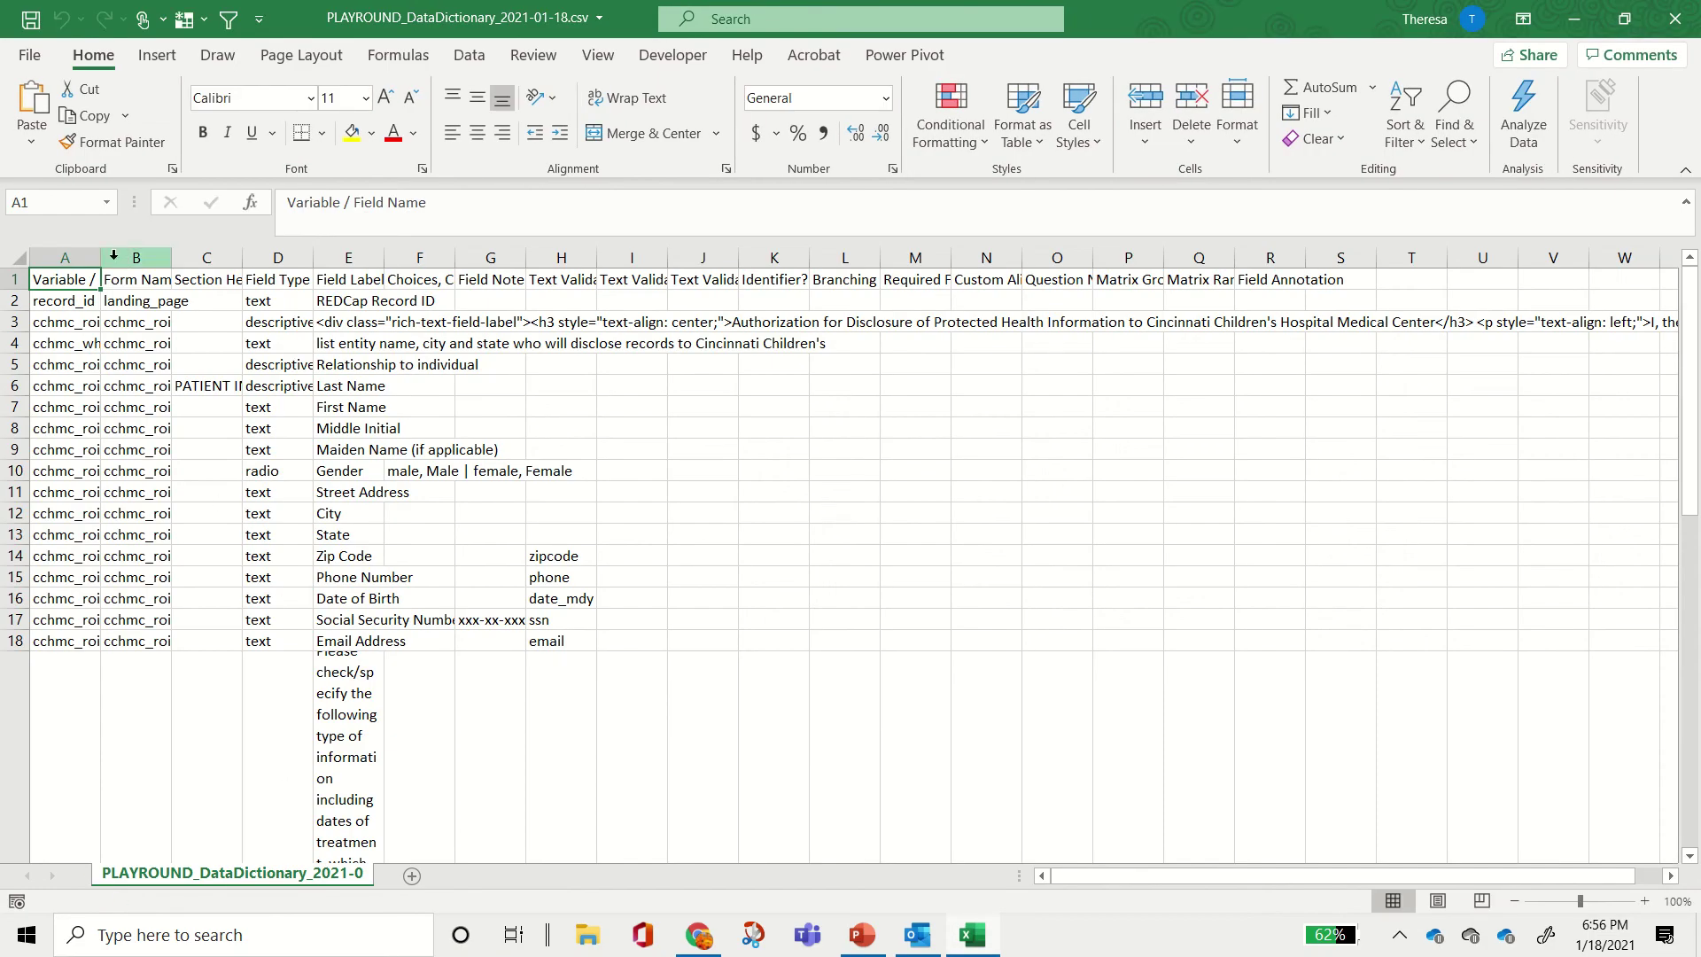
left_click_drag(100, 257, 310, 256)
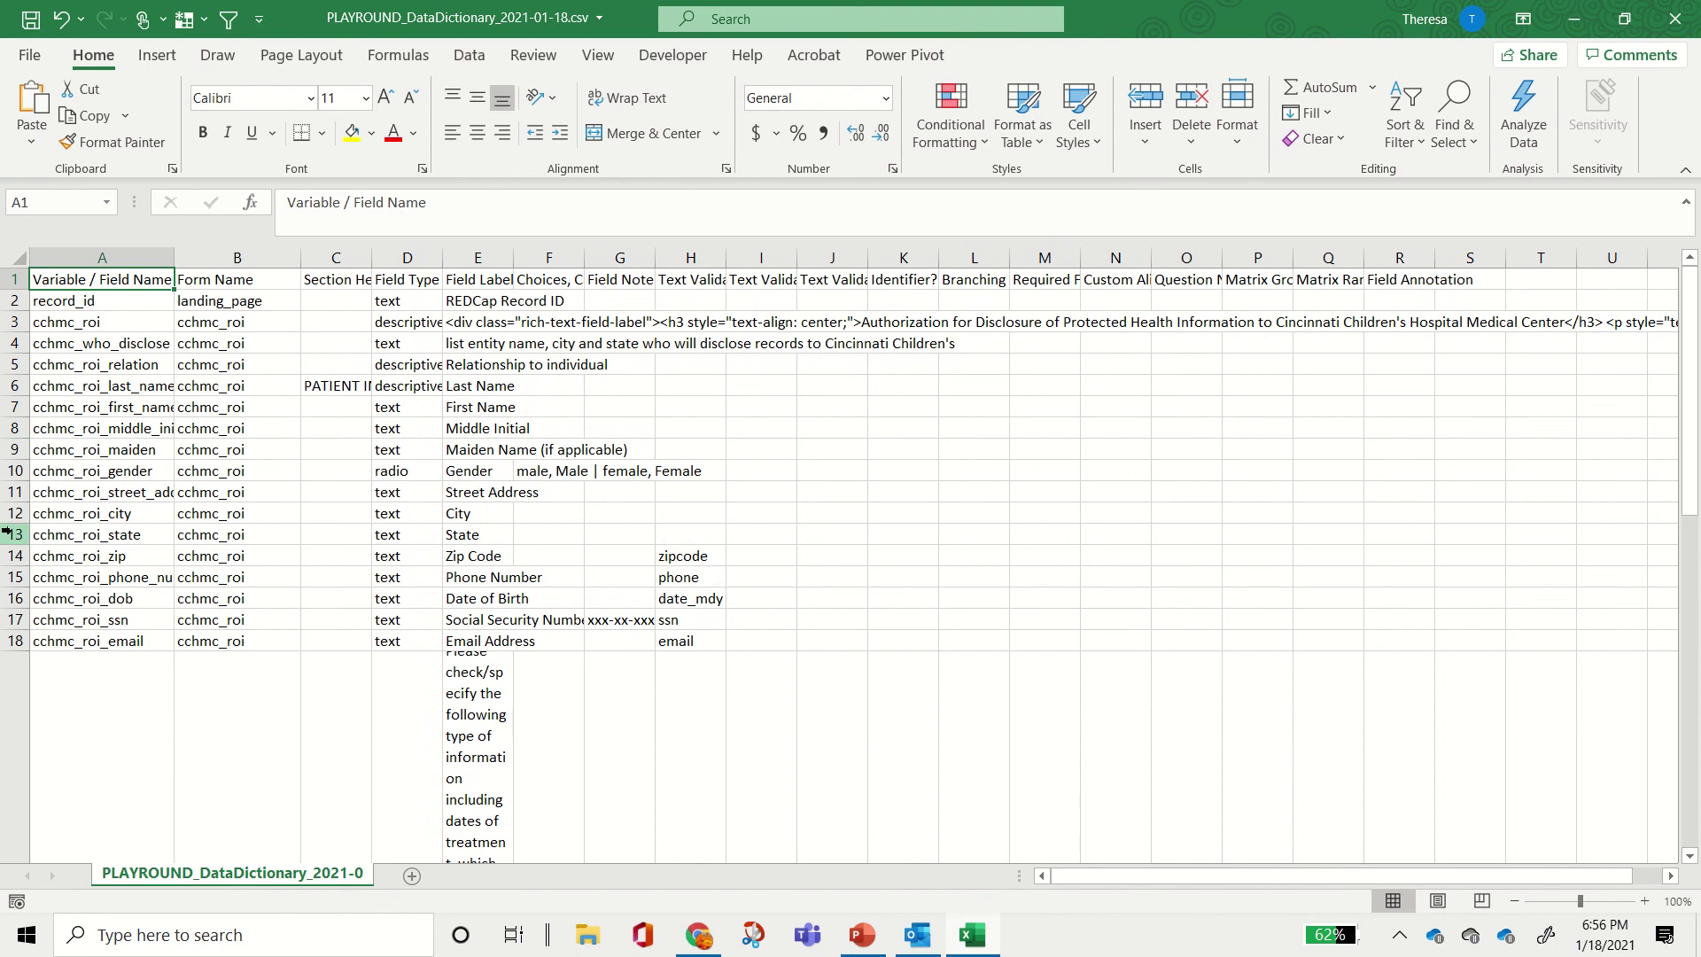
scroll(145, 619, "down", 12)
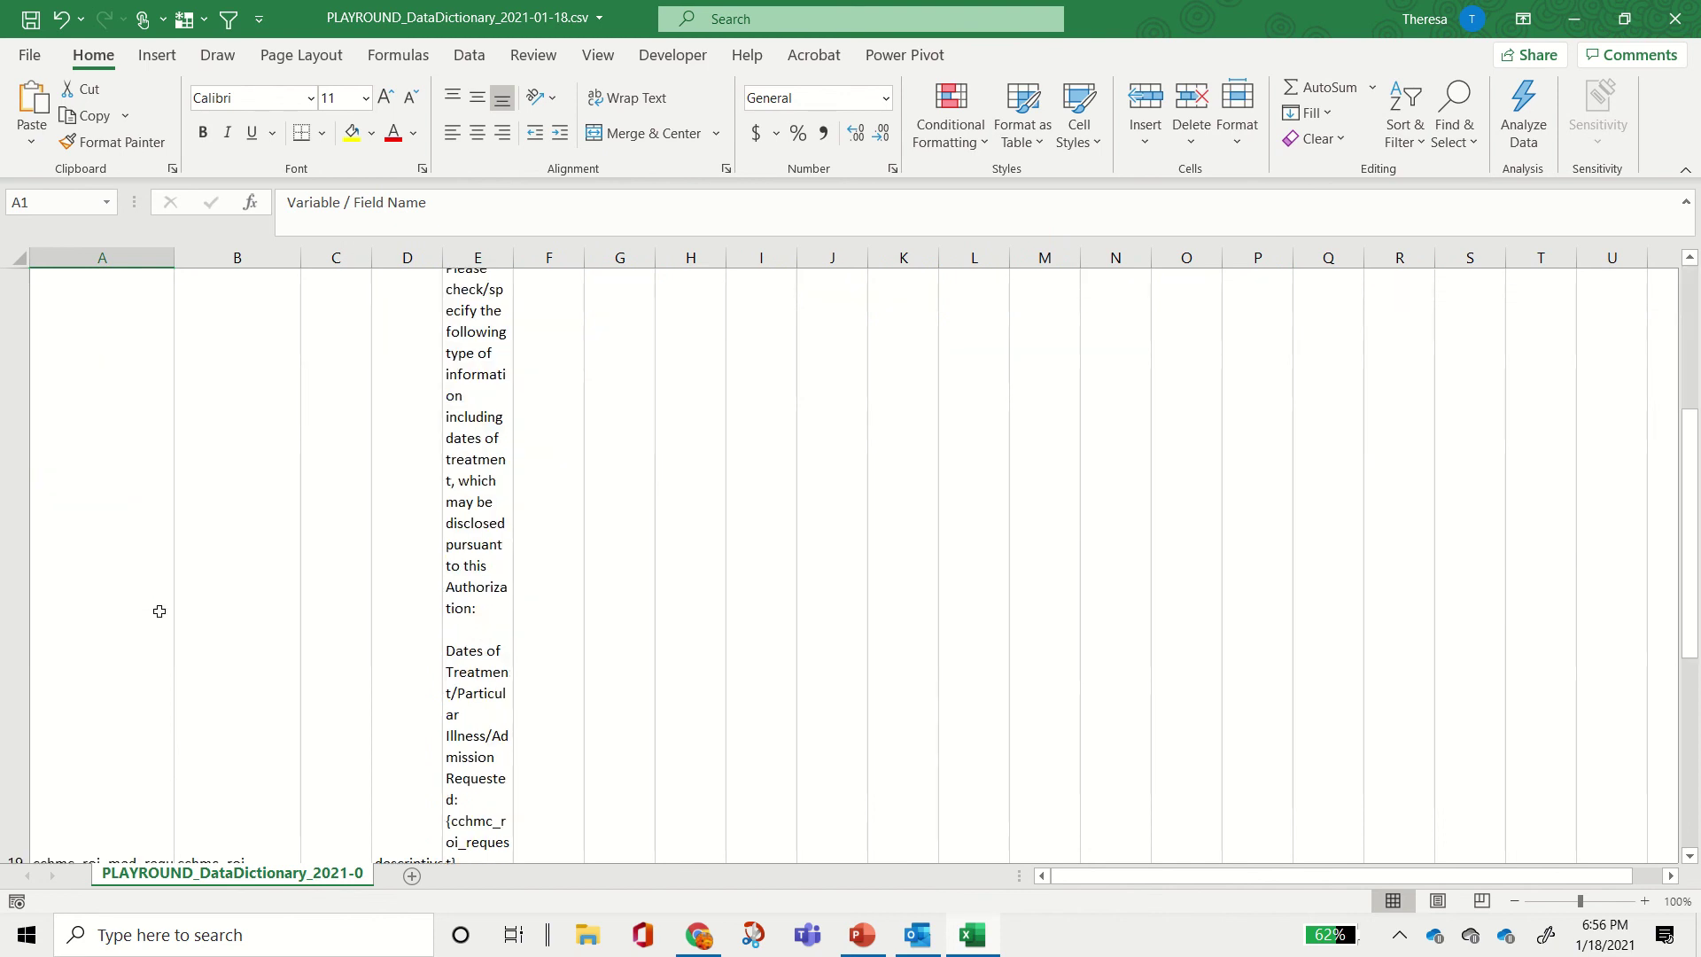
scroll(146, 618, "down", 10)
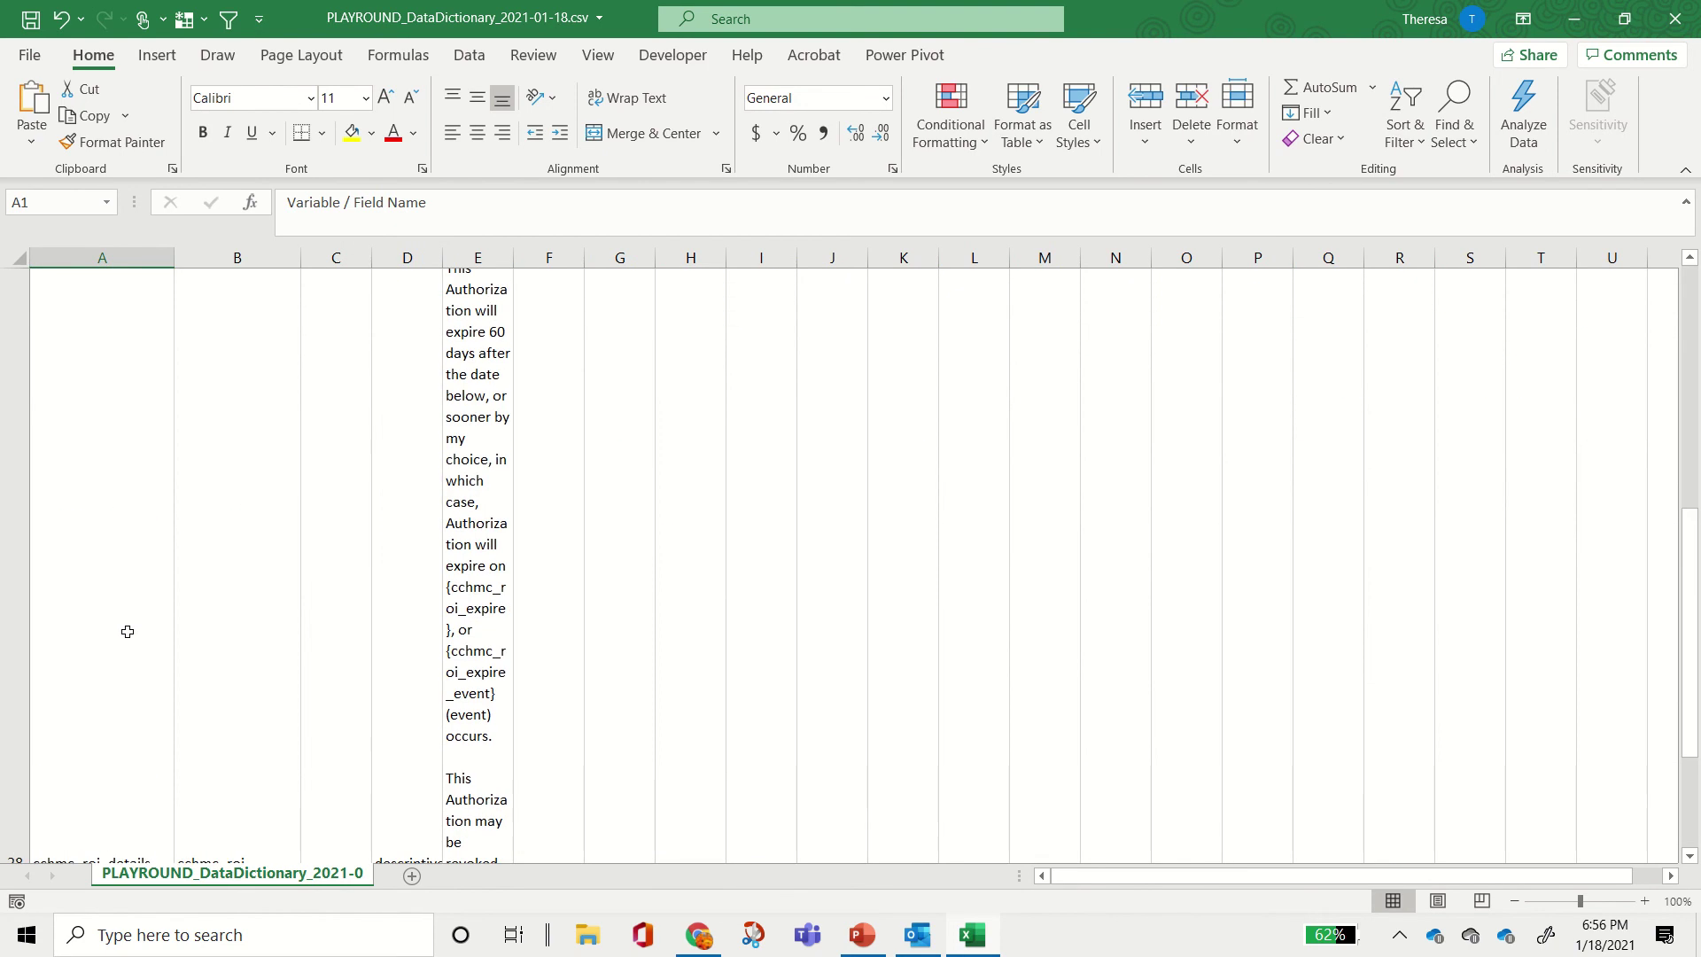
scroll(130, 630, "up", 12)
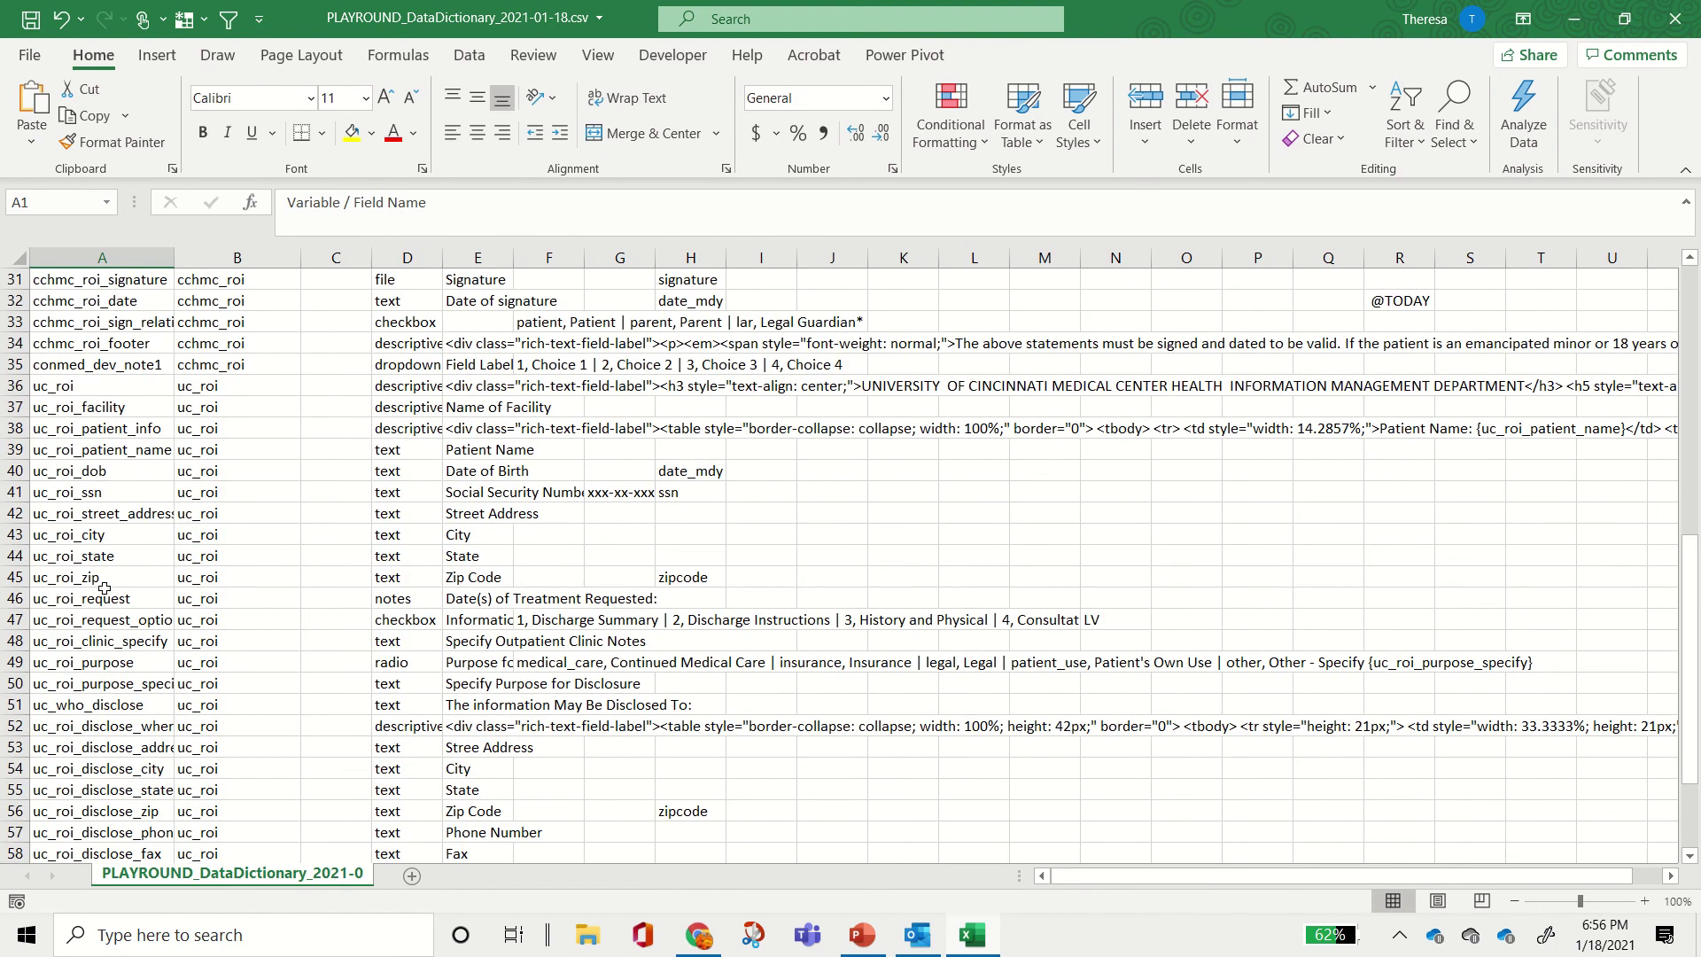
left_click(16, 364)
left_click(350, 131)
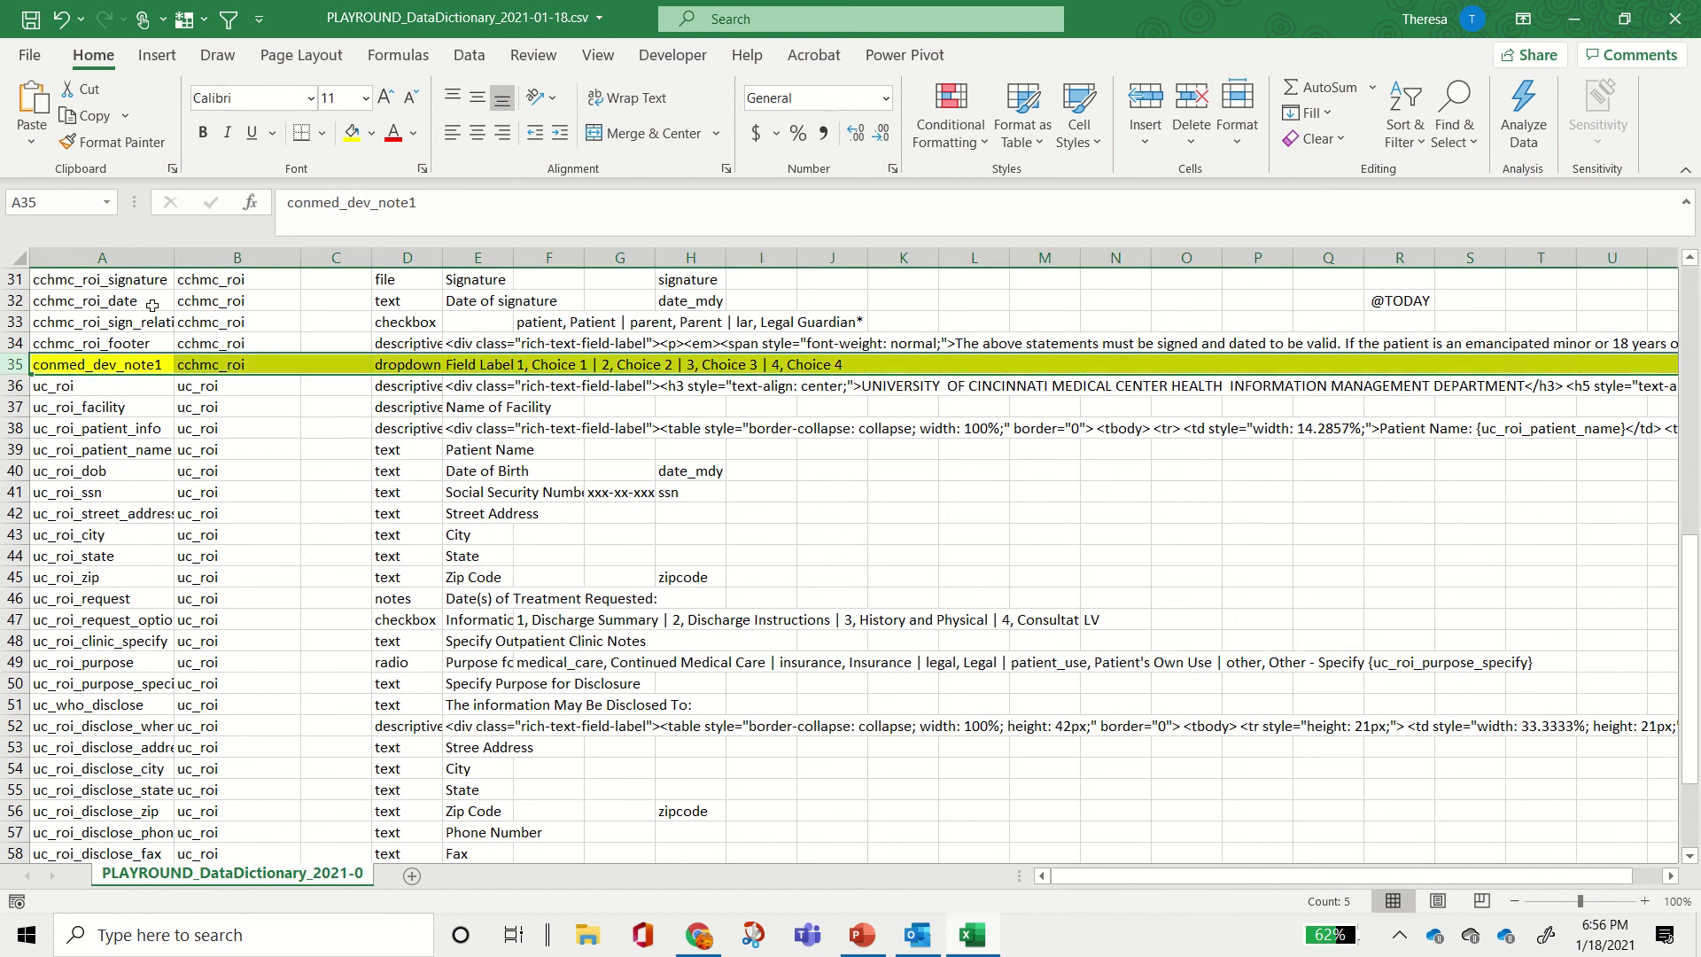
Step: Review conmed_dev_note1's name, form, type, label and choices in row 35, then close without saving
left_click(69, 366)
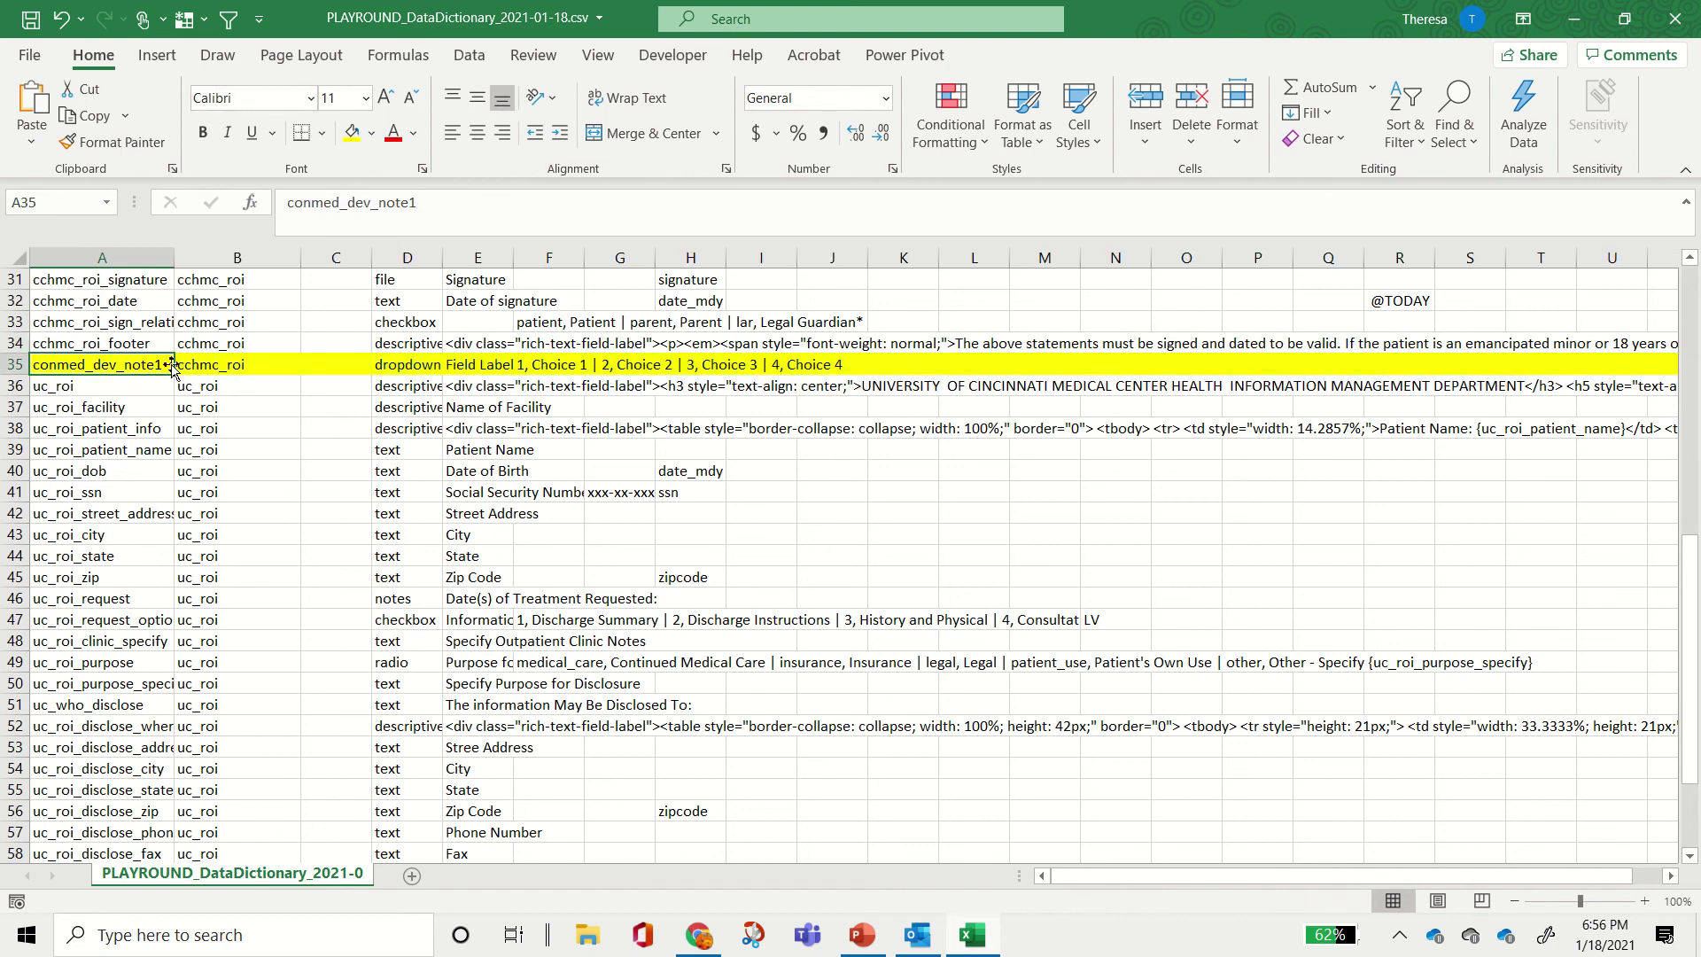
left_click(212, 367)
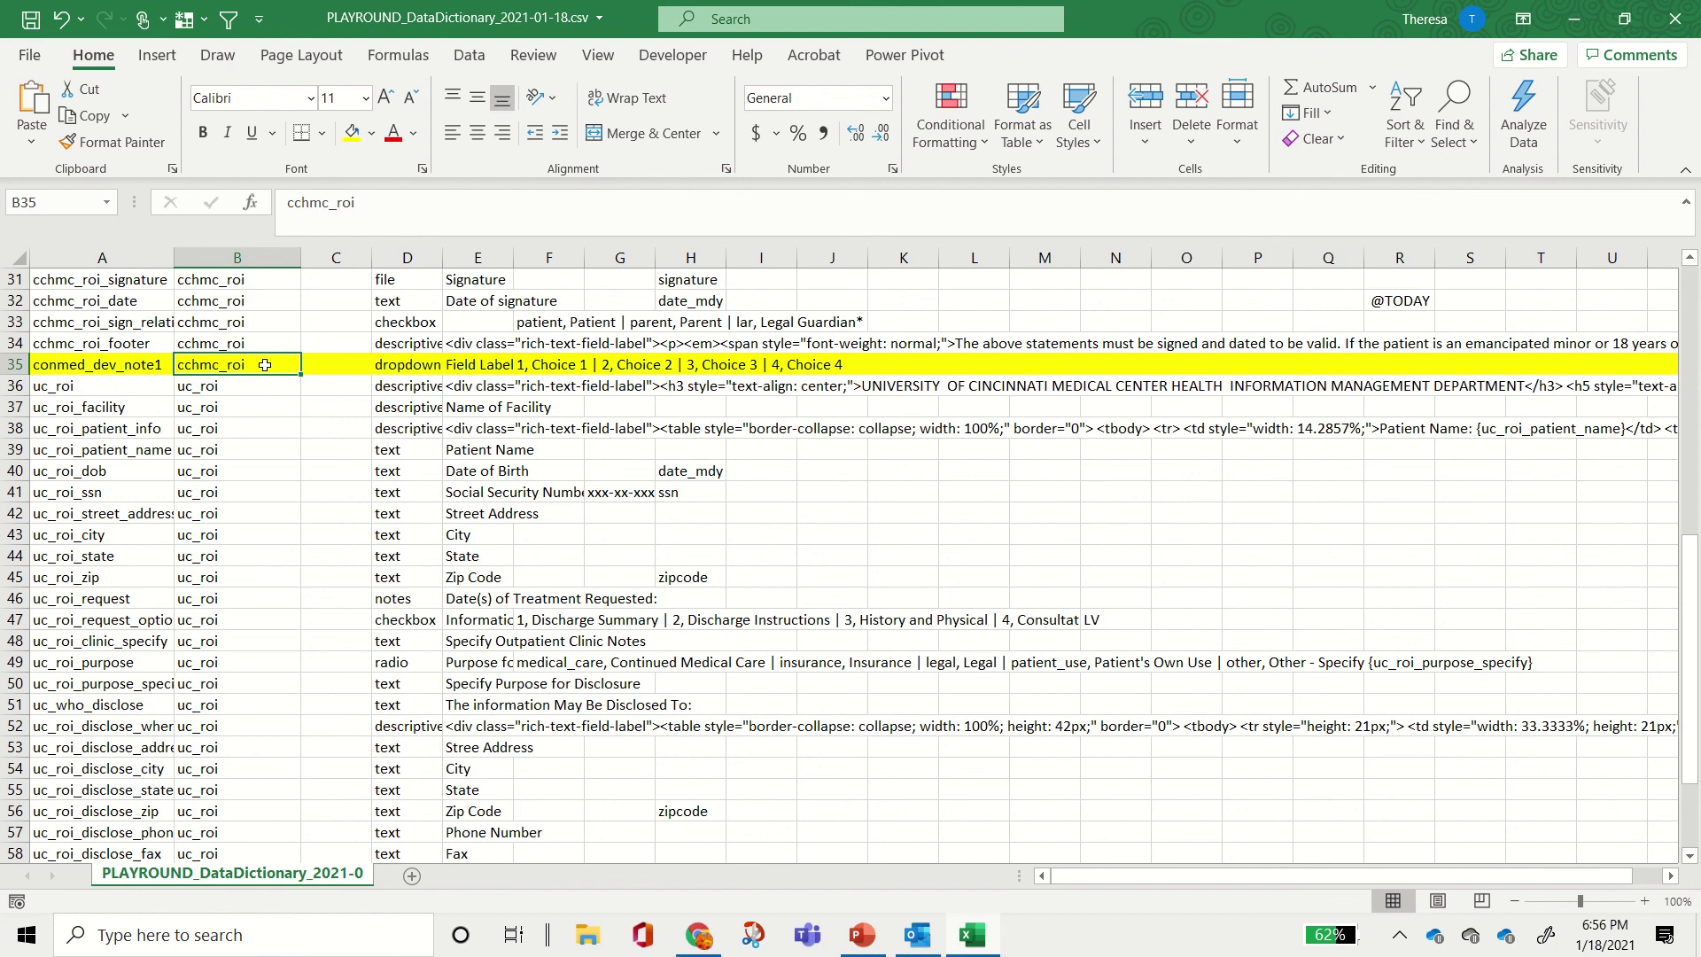
left_click(424, 369)
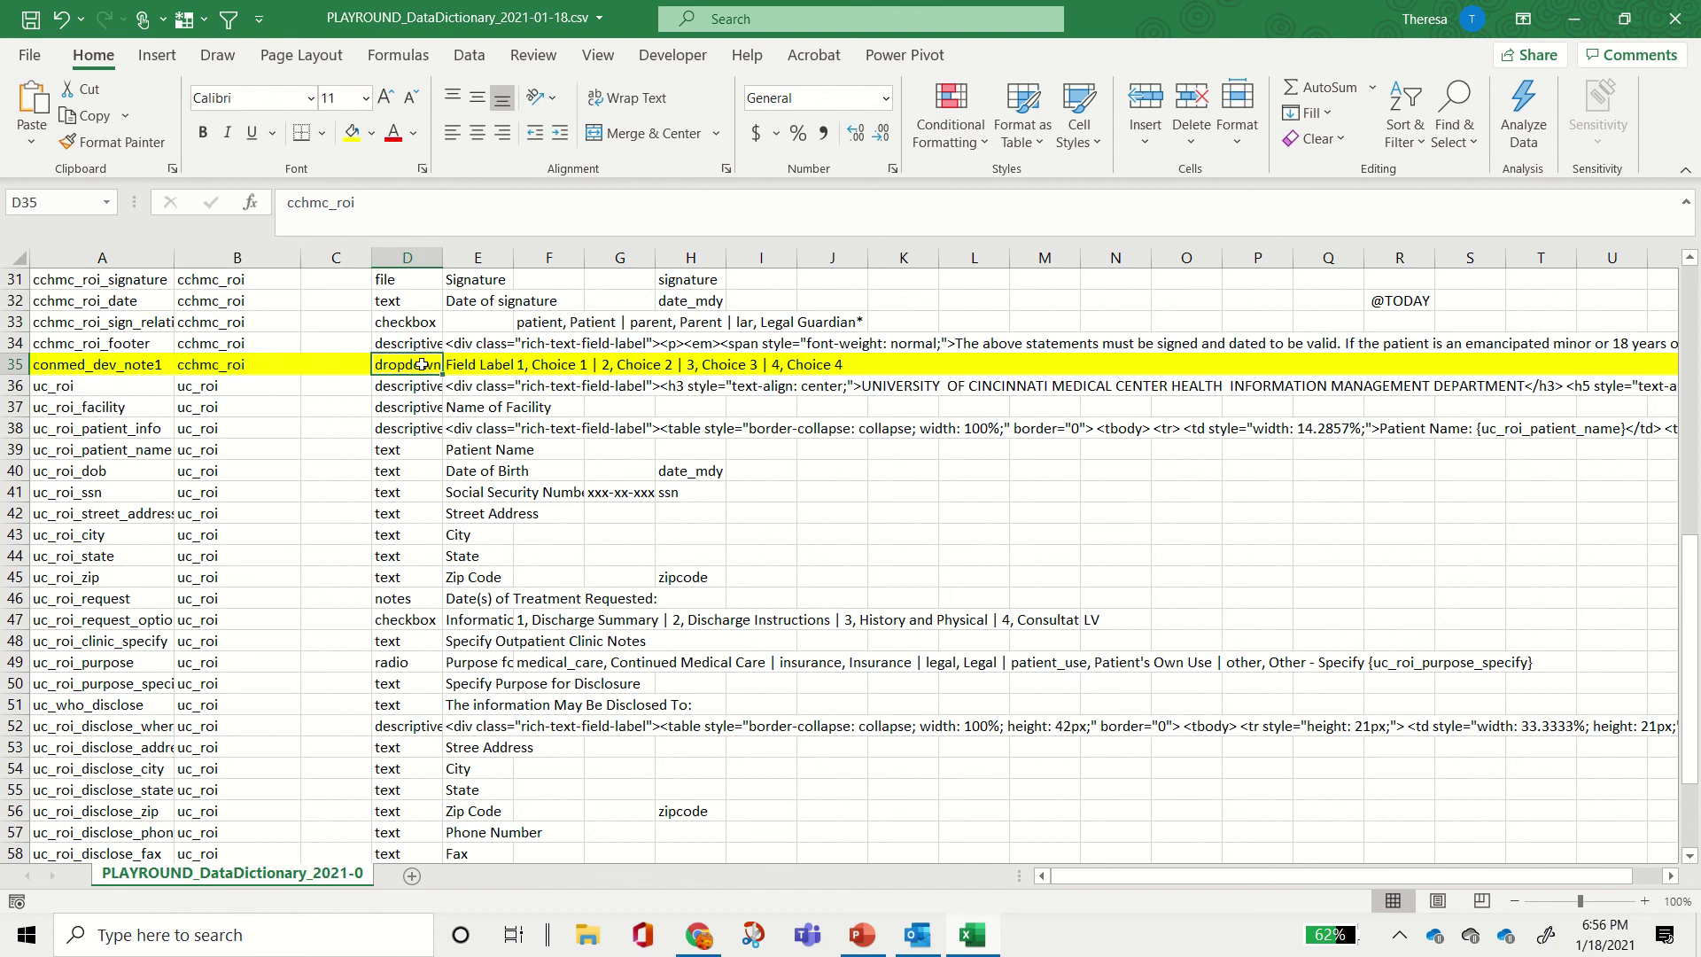
left_click(465, 364)
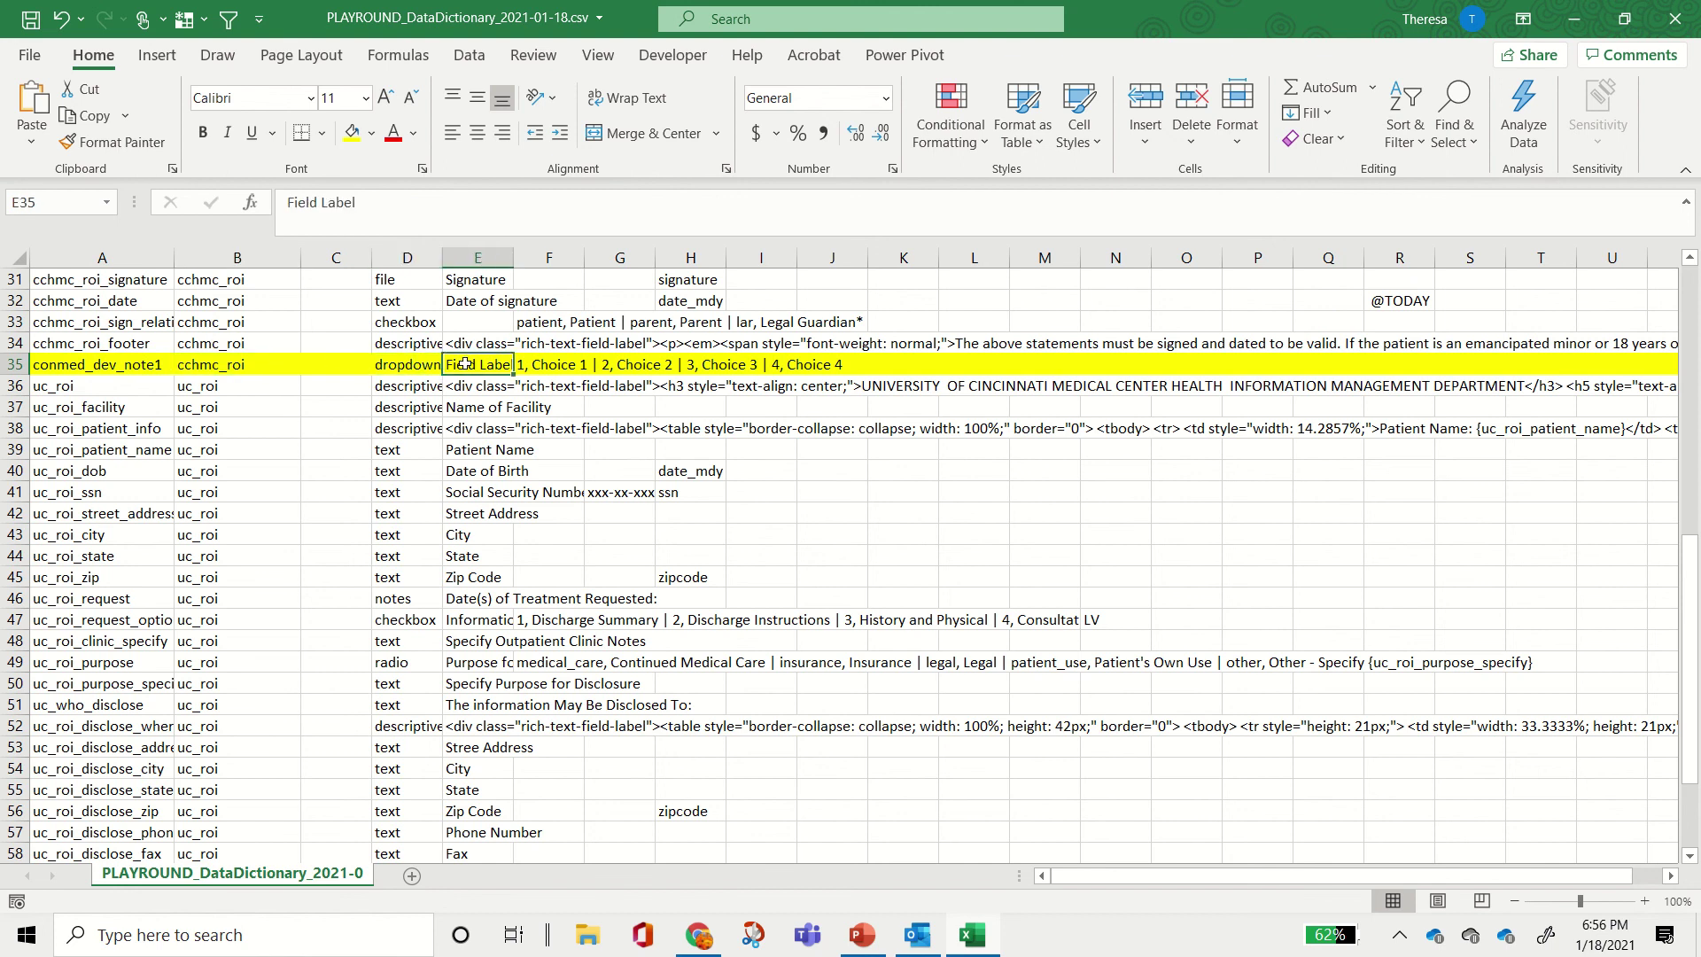
left_click(526, 364)
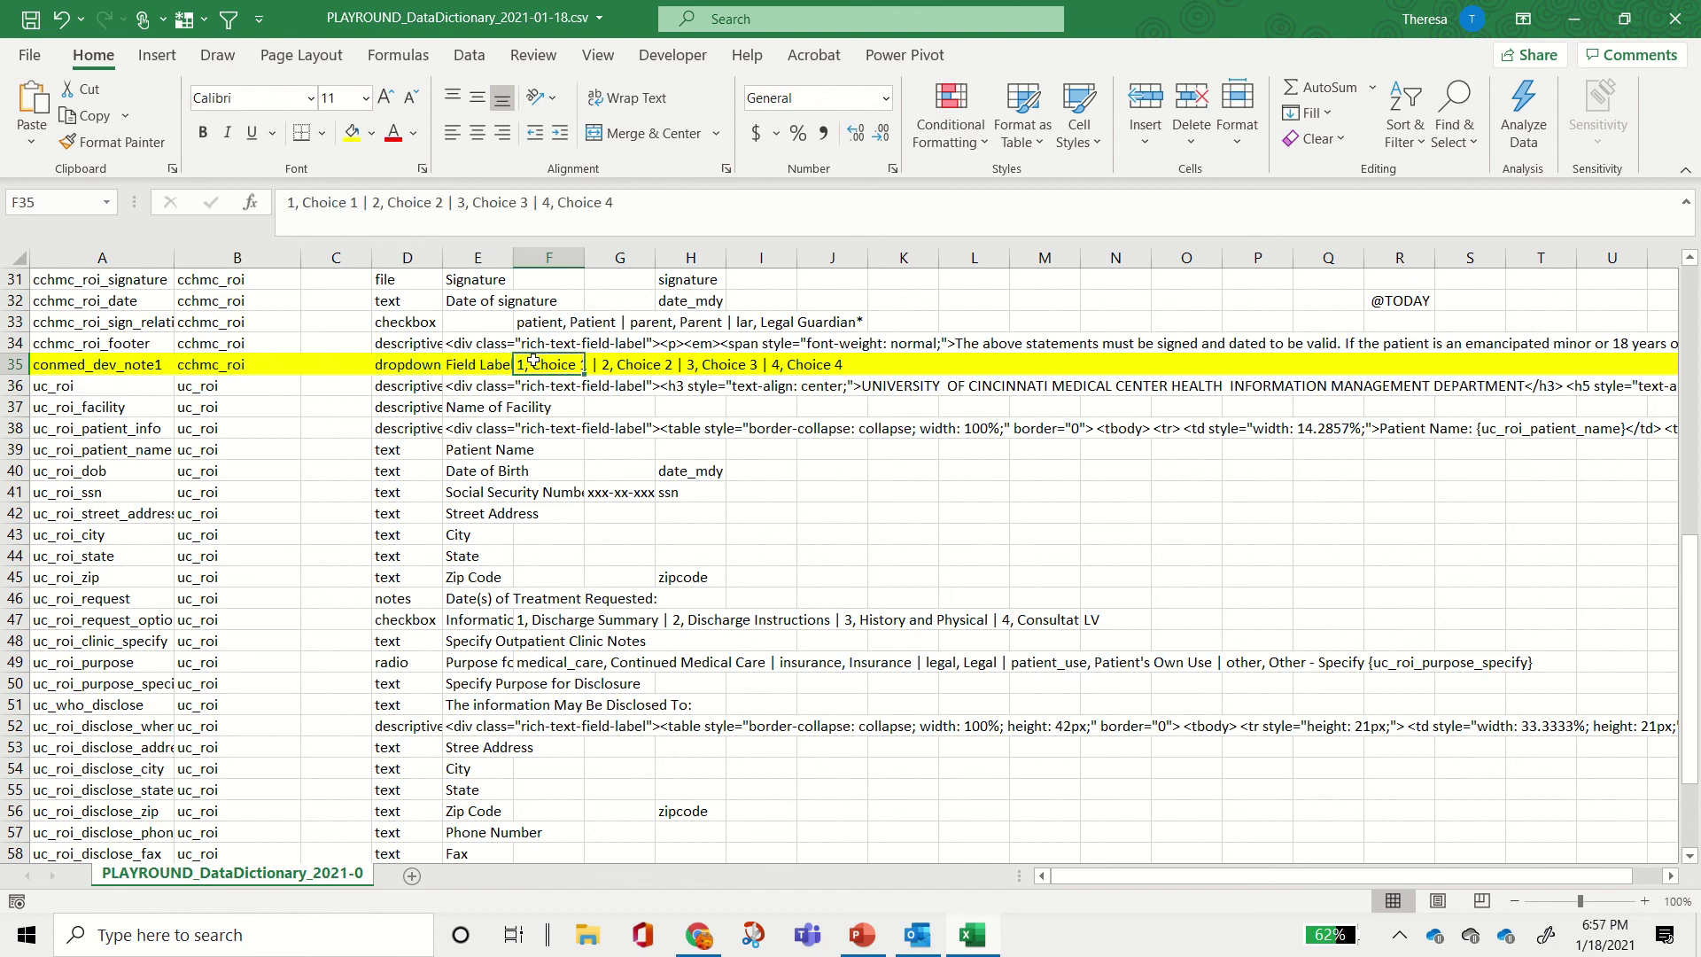
left_click(5, 364)
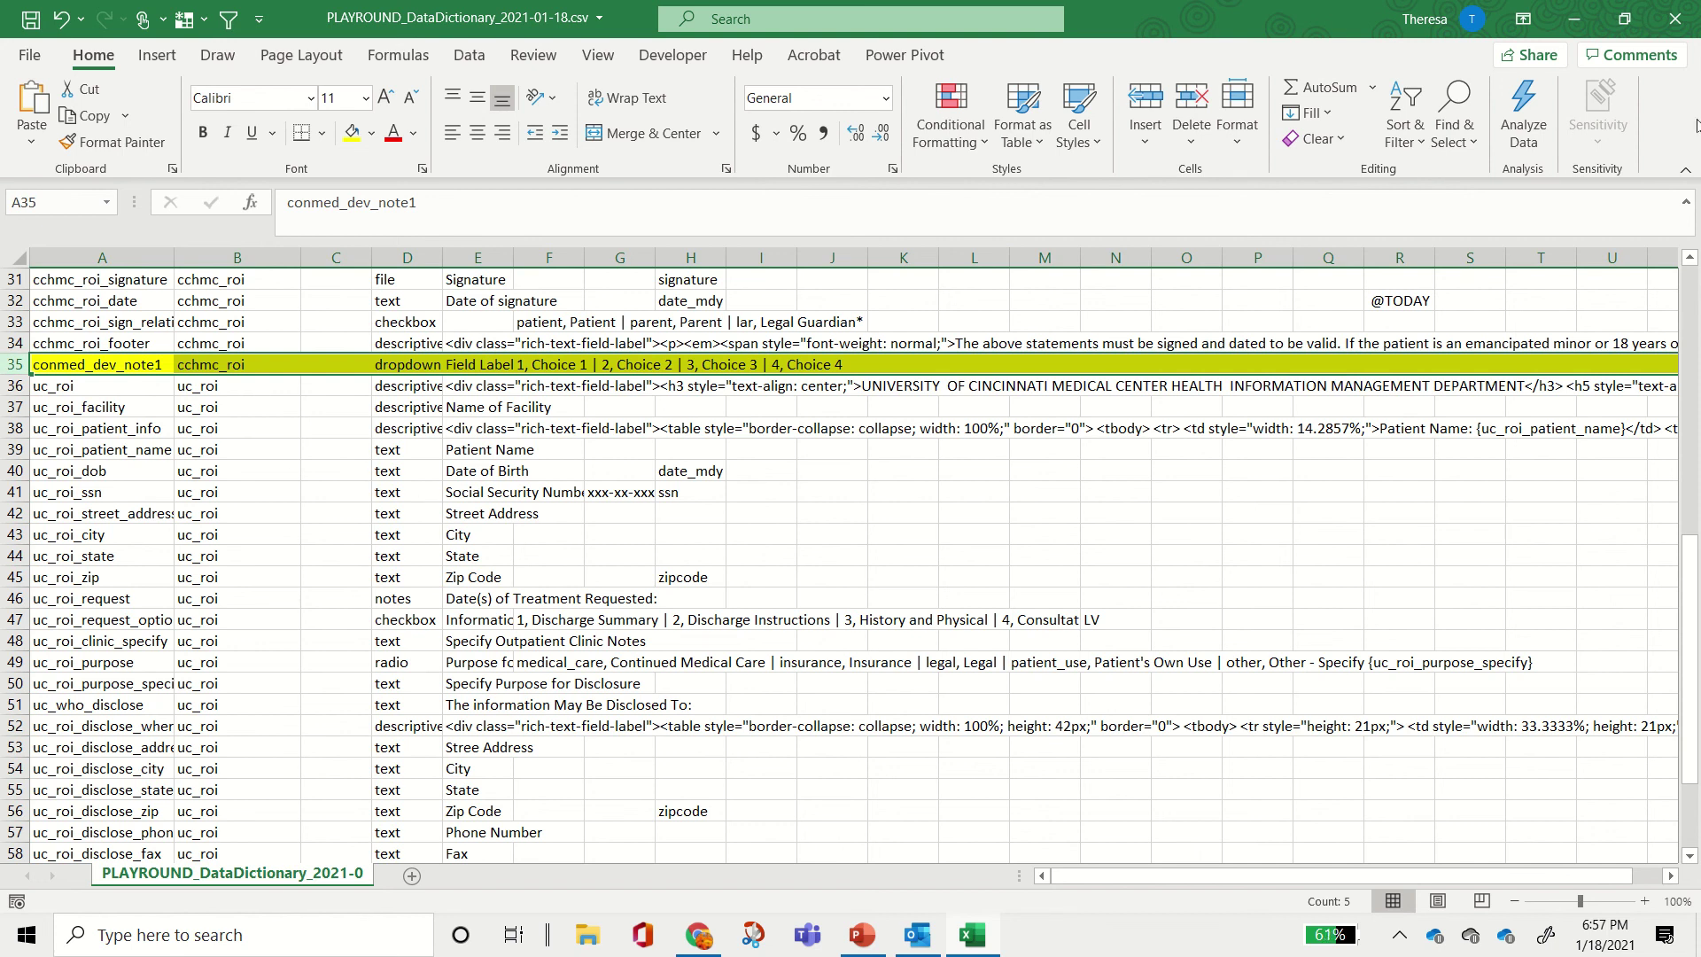
left_click(1675, 18)
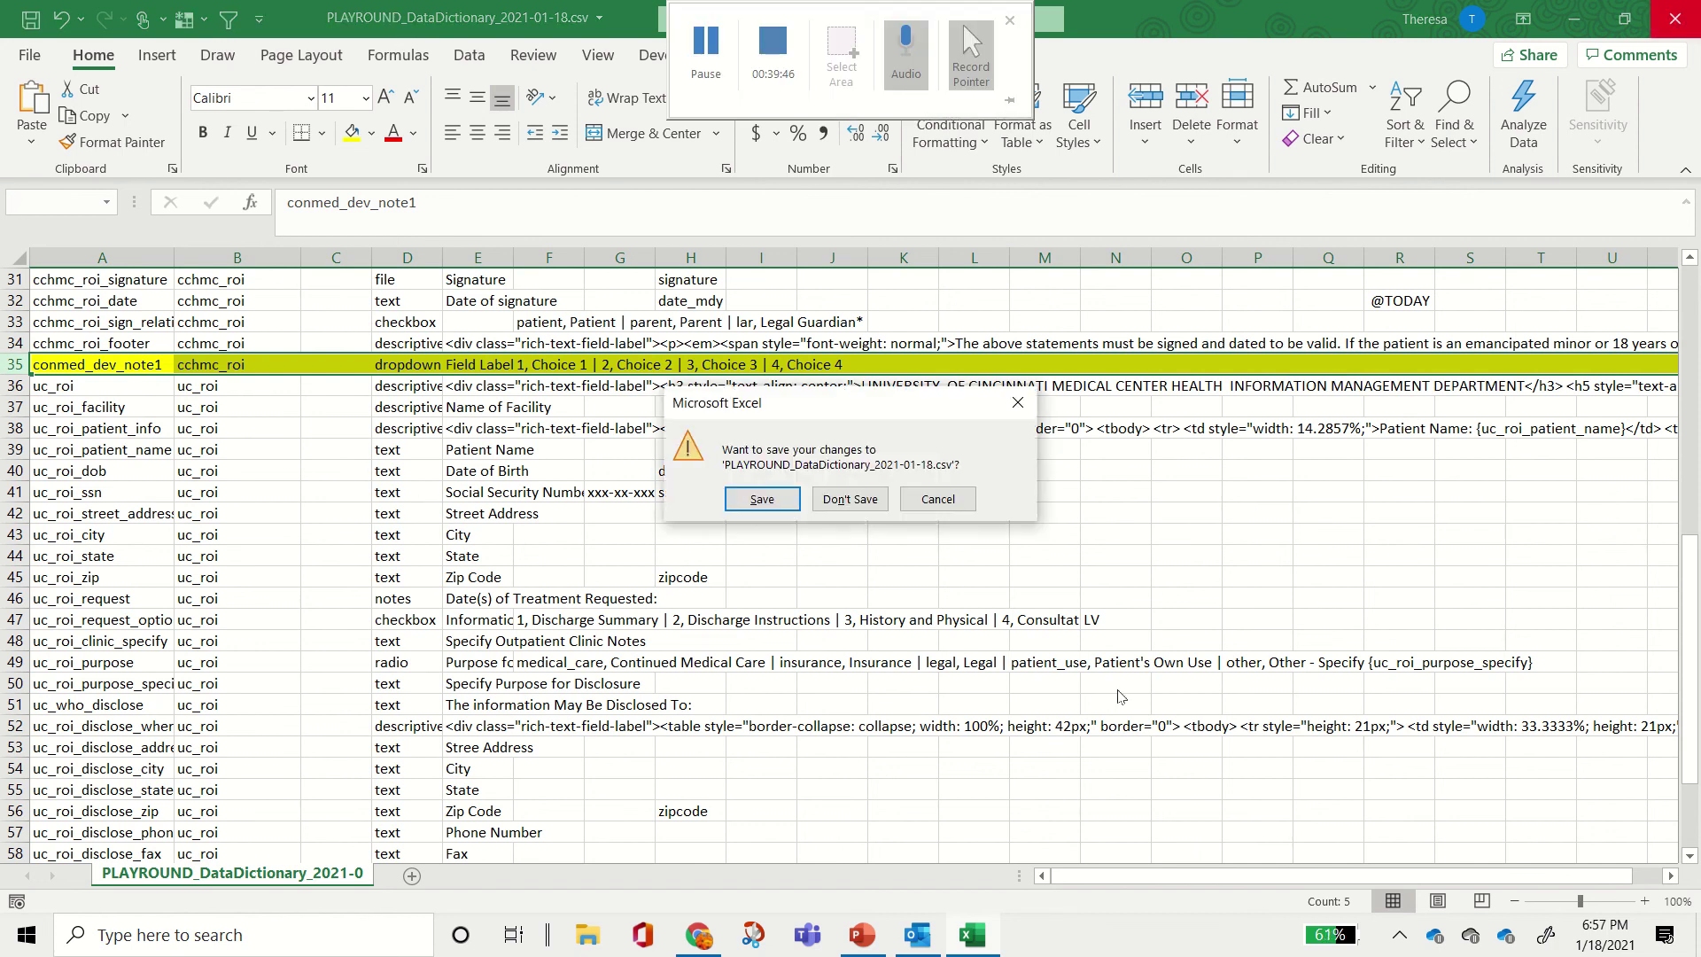
left_click(878, 502)
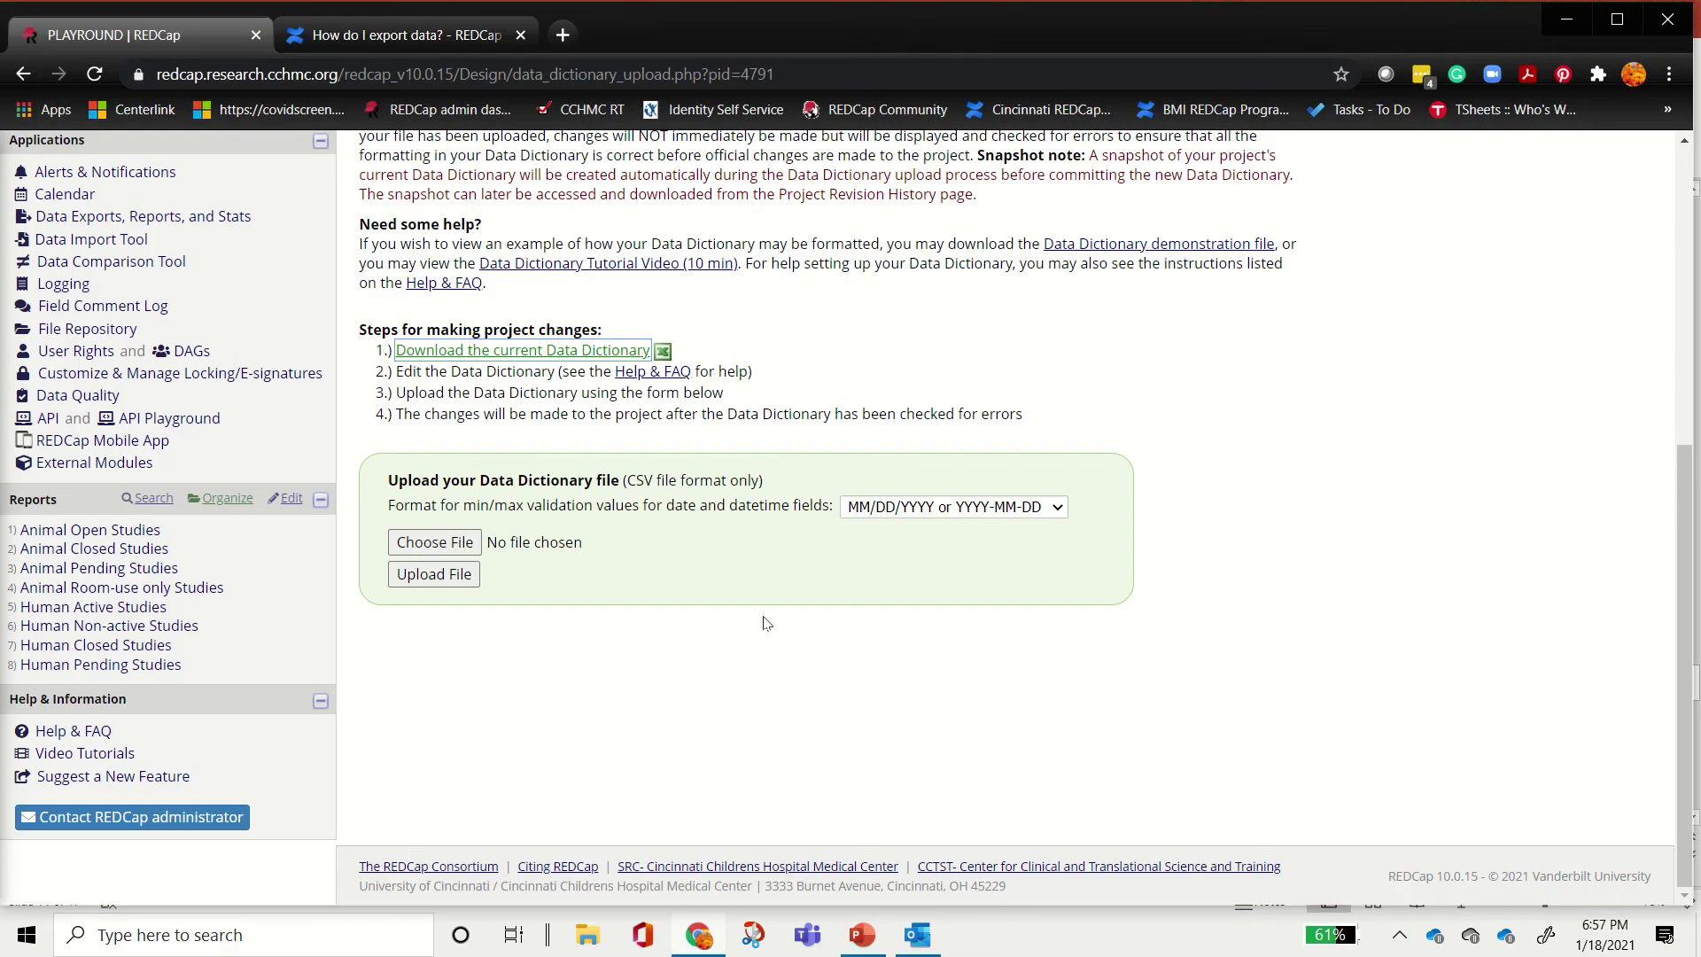
Step: Mark the 'Design your data collection instruments' step complete on Project Setup
scroll(877, 541, "up", 6)
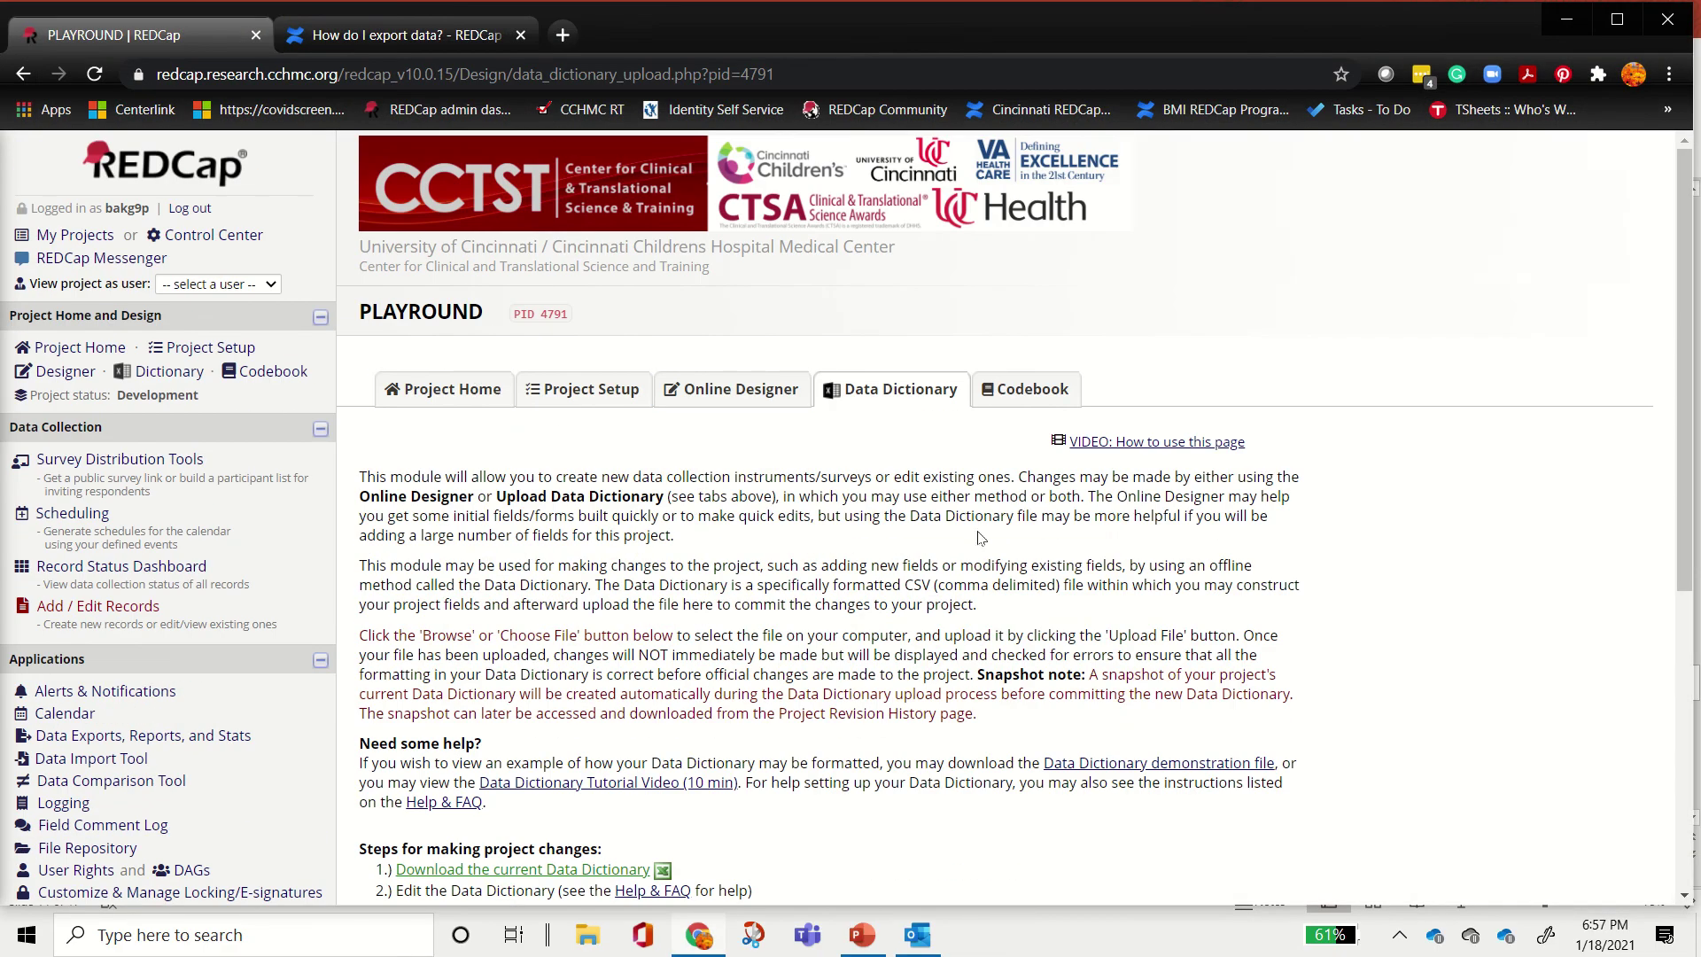
left_click(580, 390)
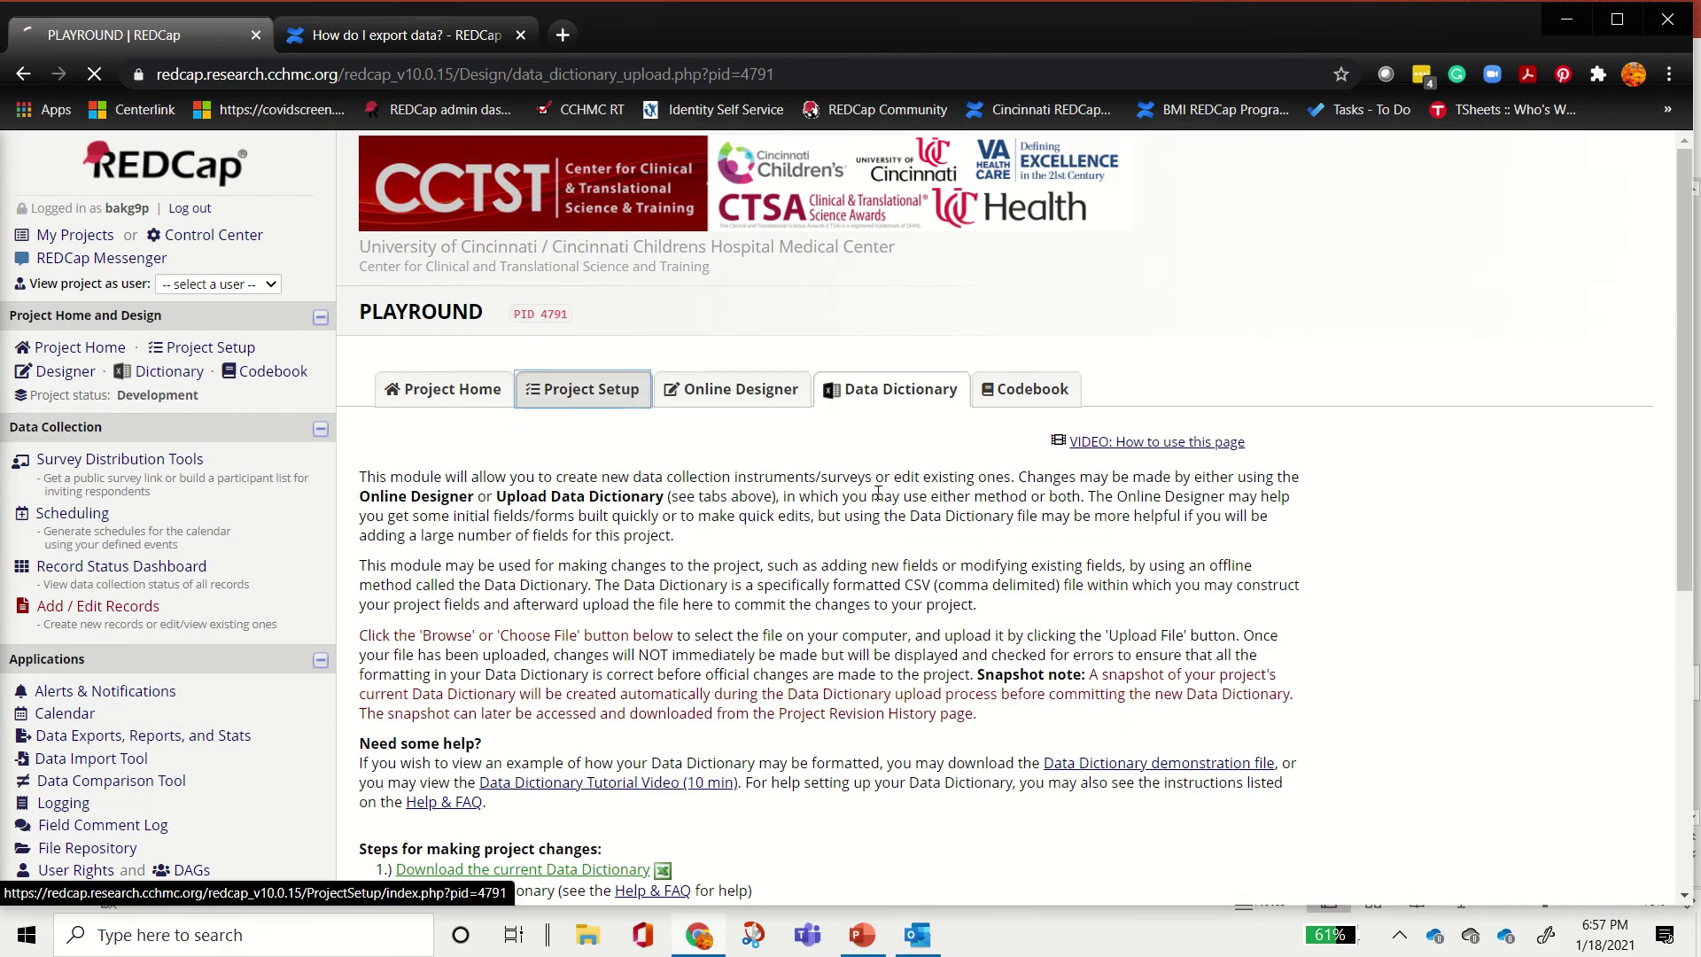
scroll(633, 542, "down", 3)
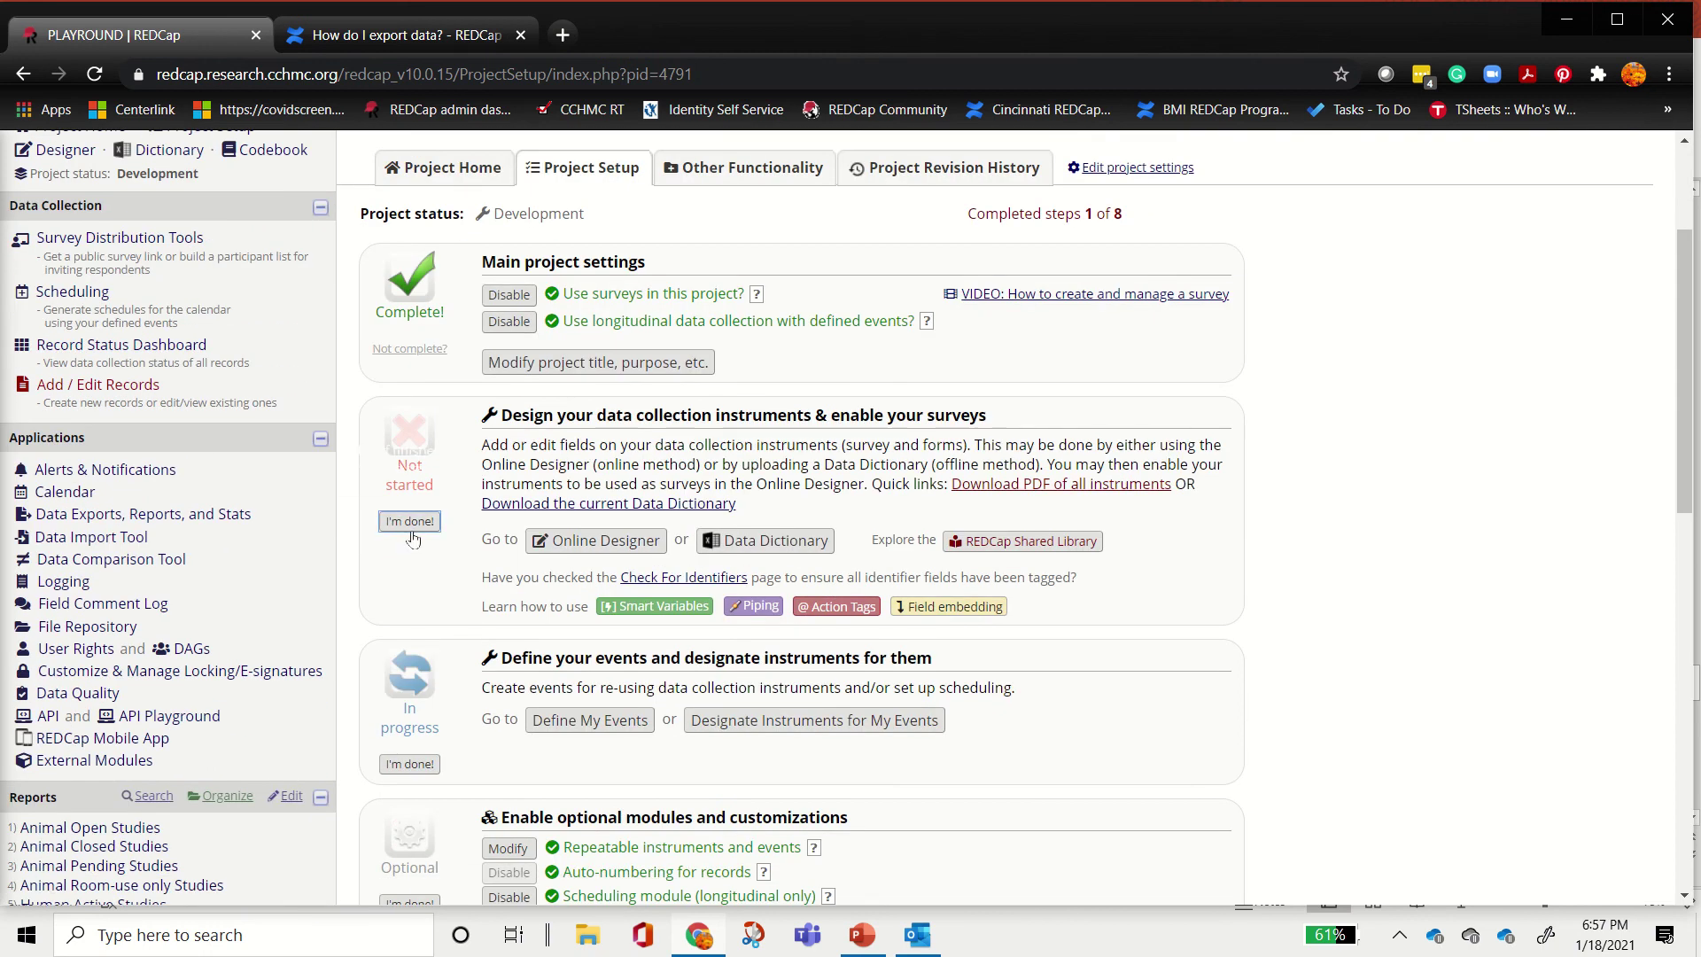
left_click(404, 522)
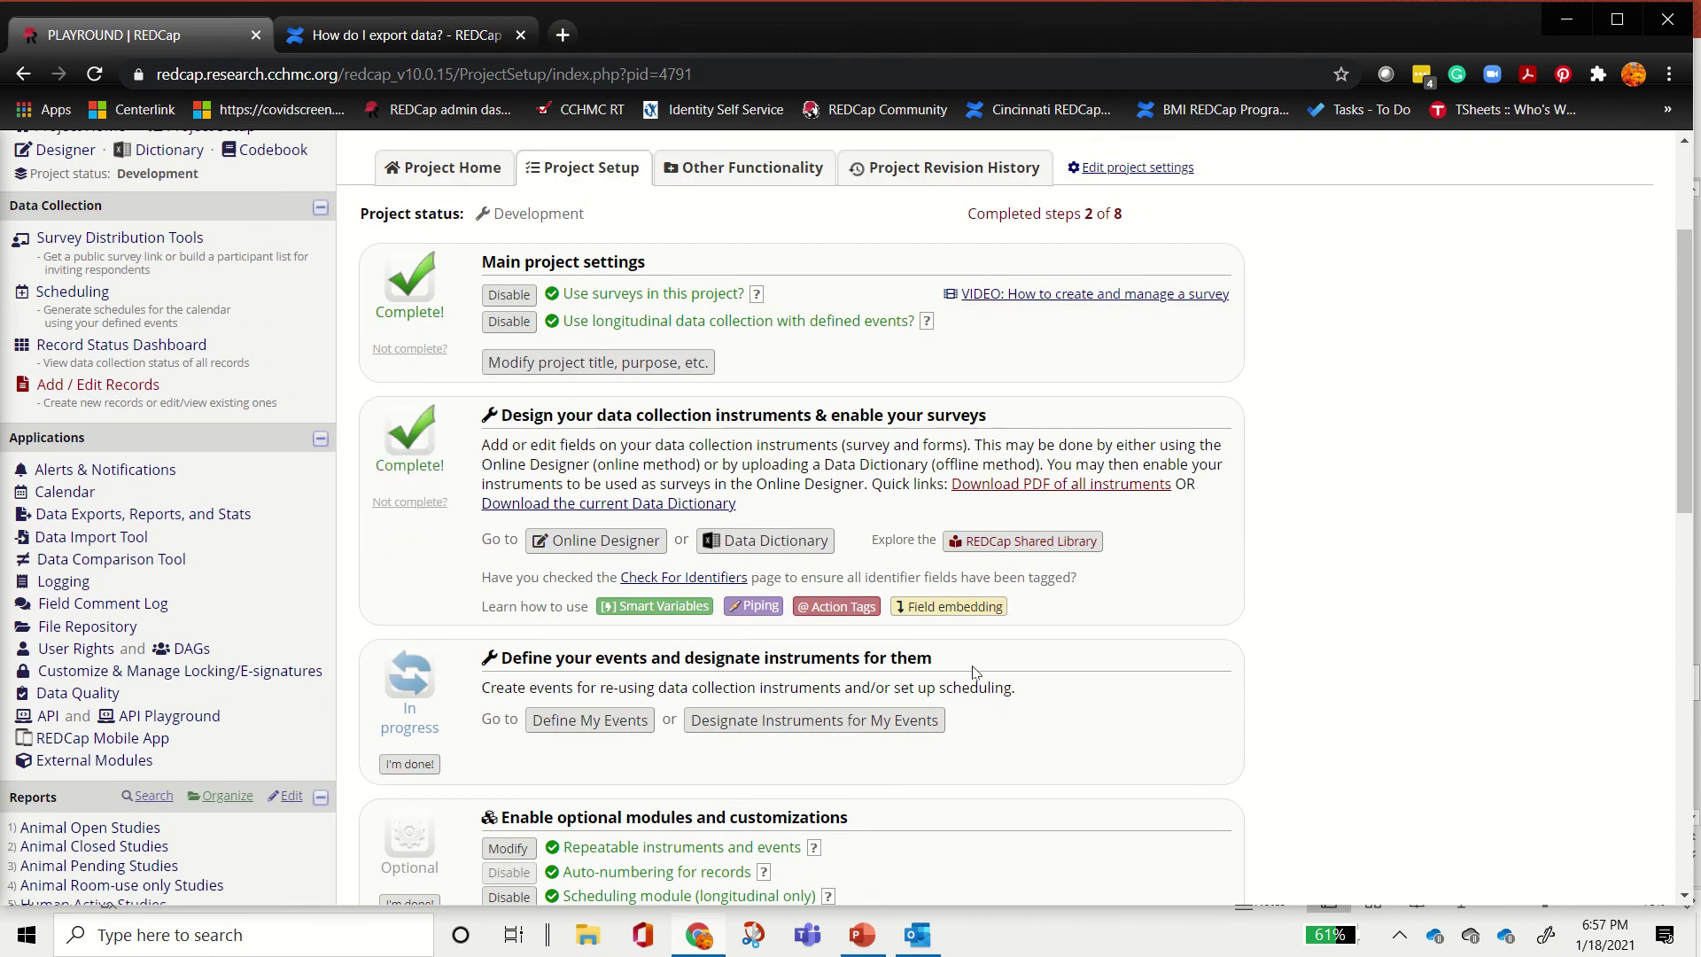
Step: Highlight the use surveys and longitudinal data collection settings while explaining them
scroll(975, 674, "down", 3)
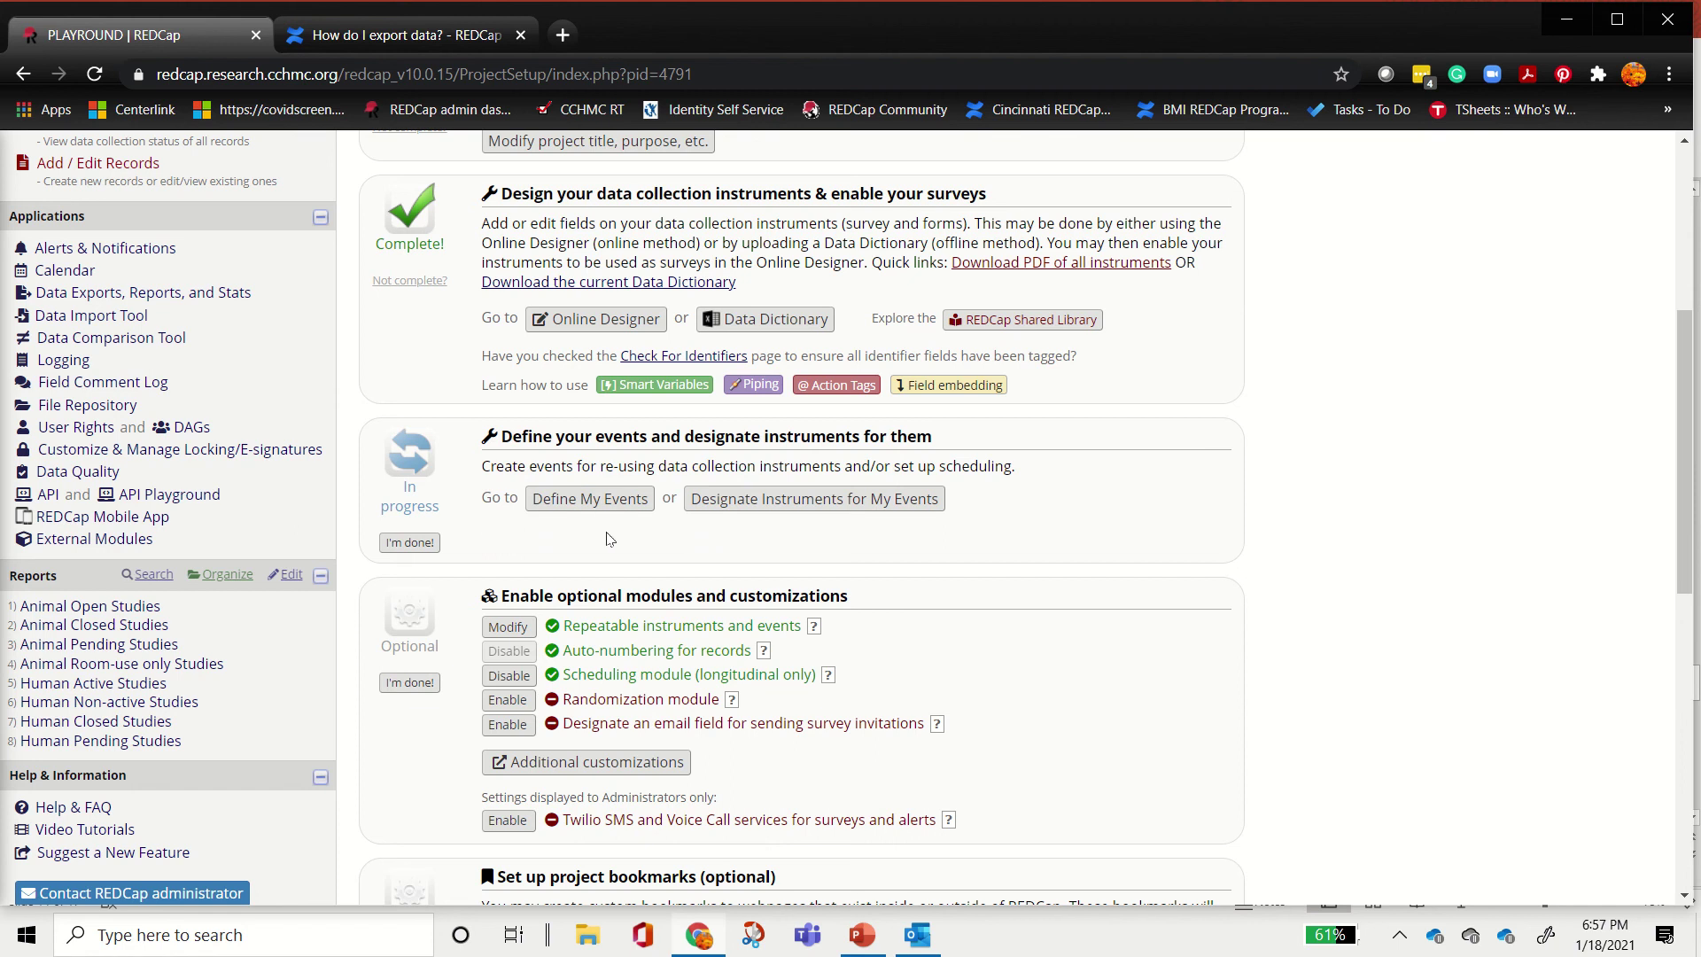
scroll(572, 536, "up", 3)
left_click_drag(563, 295, 869, 290)
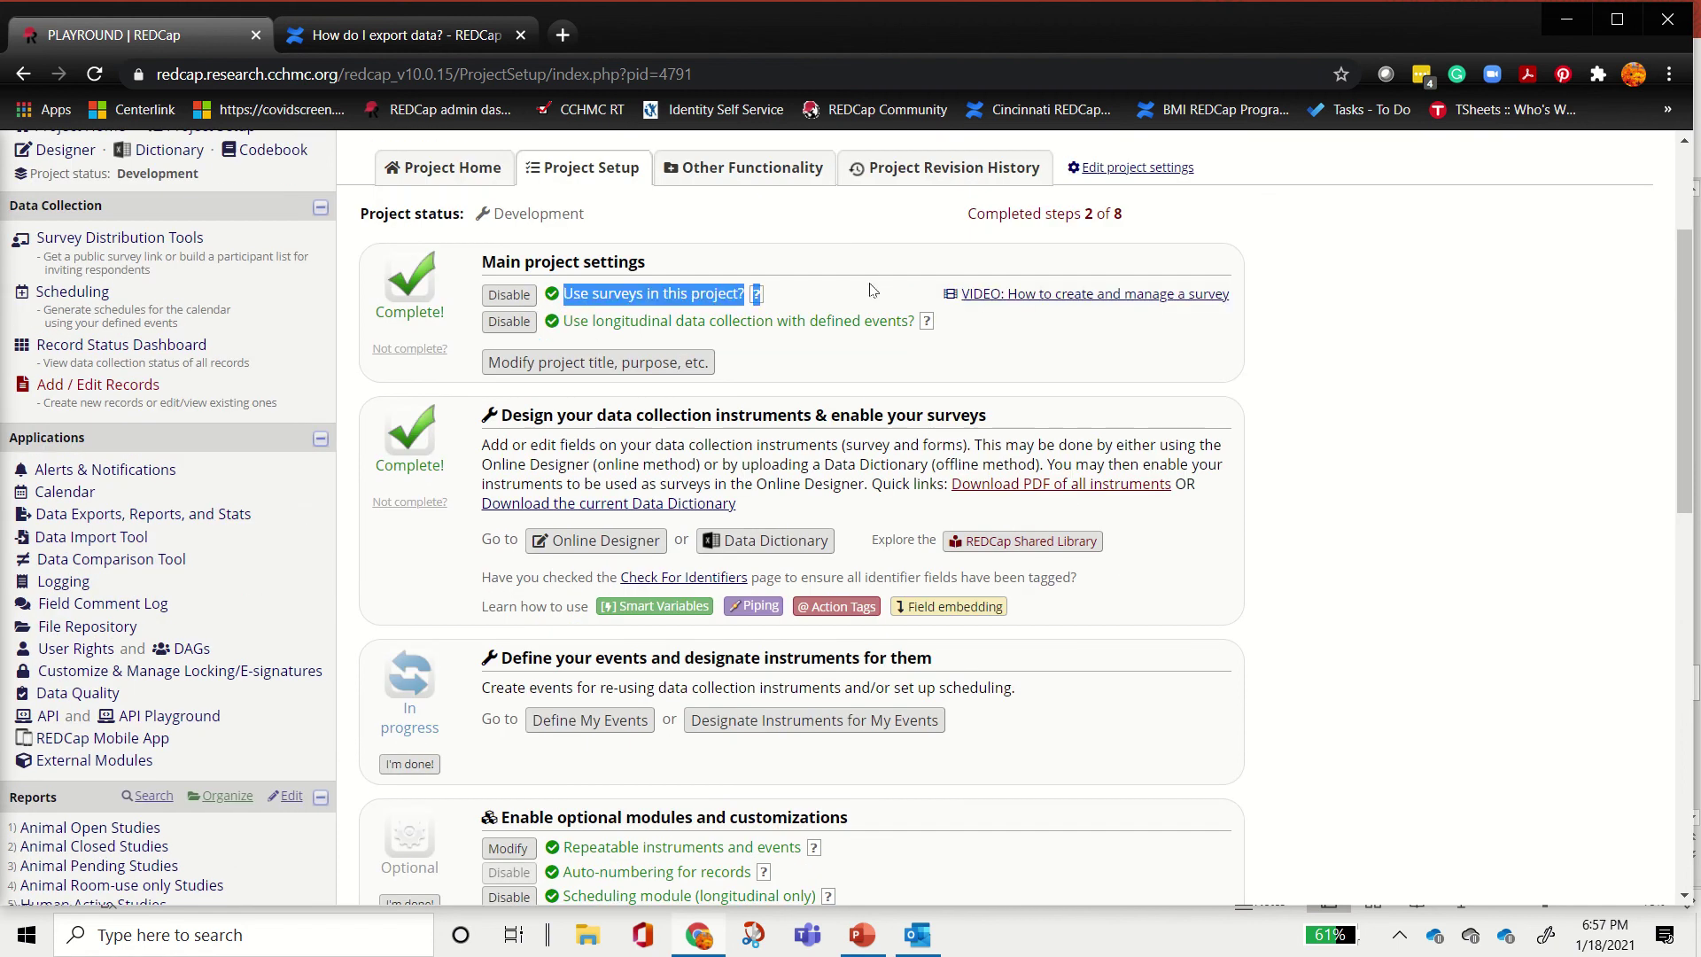
left_click(679, 325)
left_click_drag(596, 323, 789, 324)
scroll(583, 620, "up", 1)
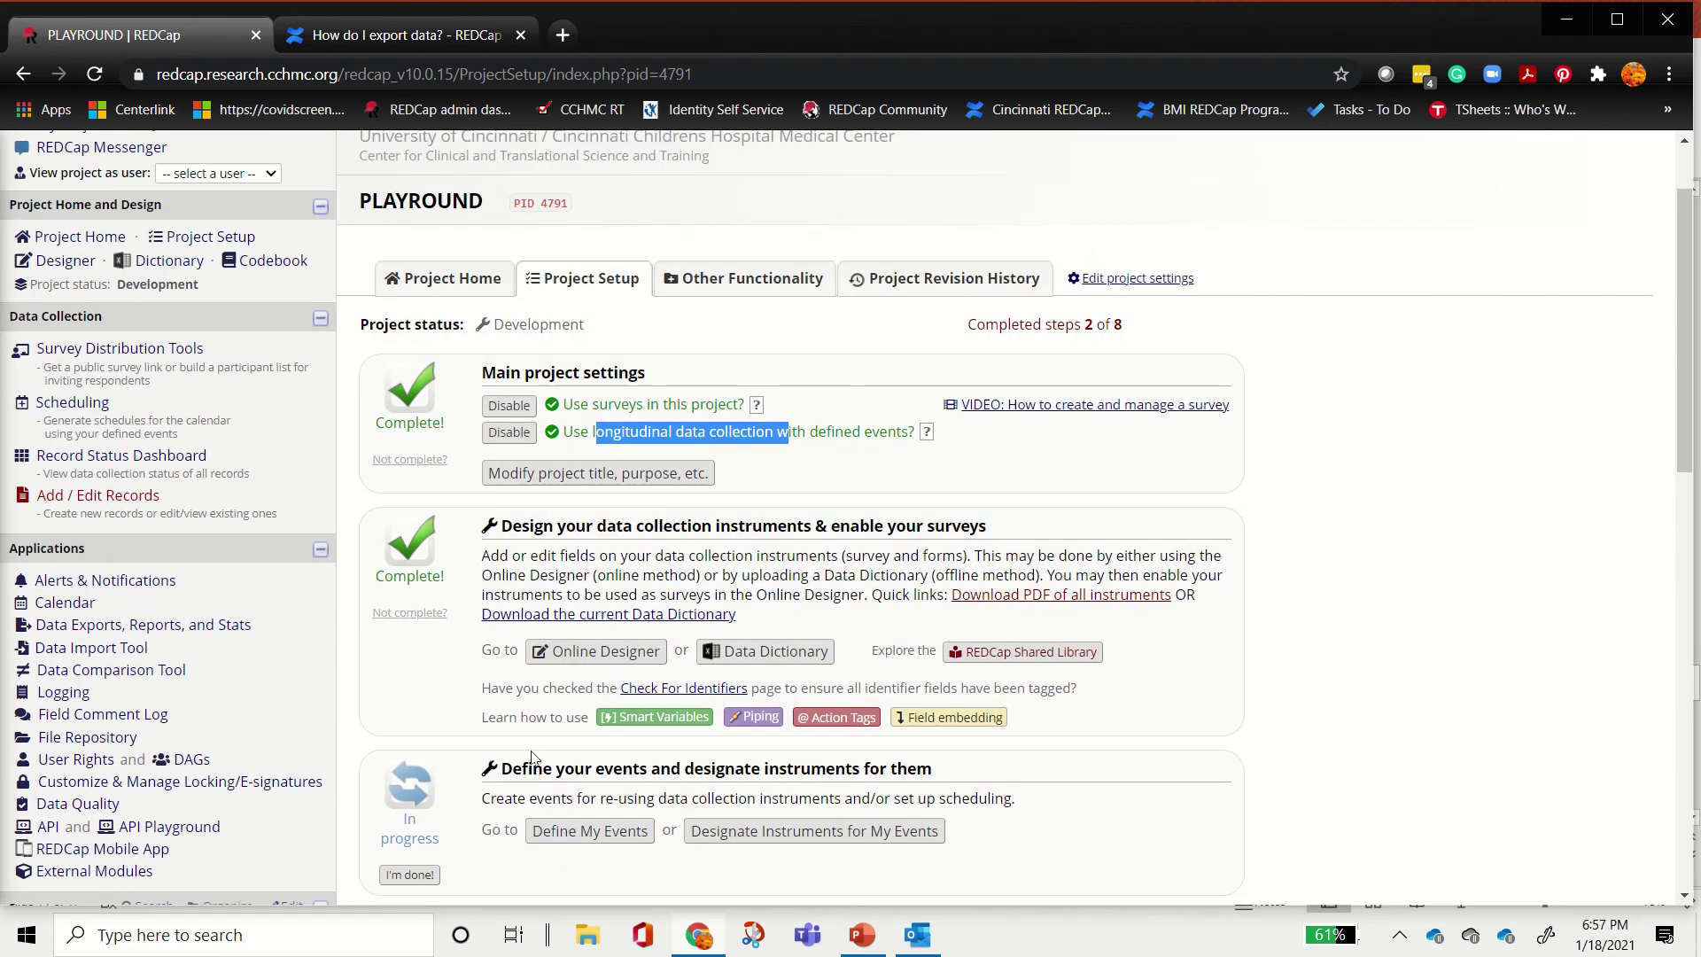
scroll(585, 638, "down", 3)
Step: Open Define My Events and review Arm 1's events: Event 1, post event and AE
left_click(568, 611)
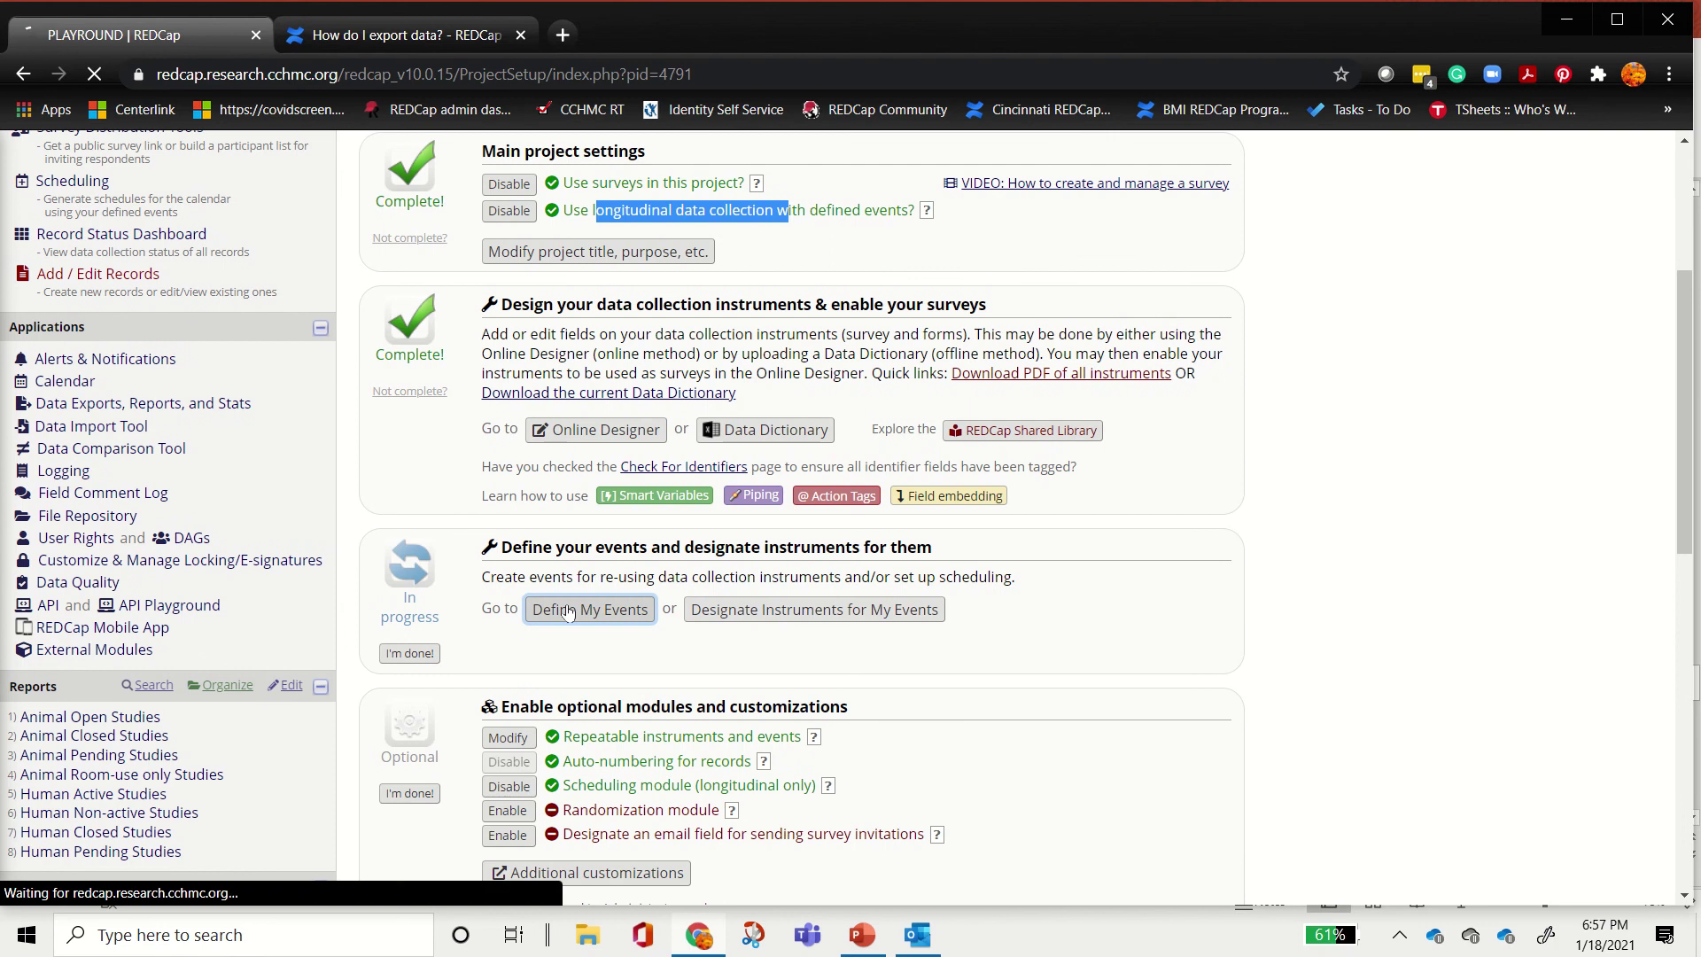
scroll(565, 616, "down", 5)
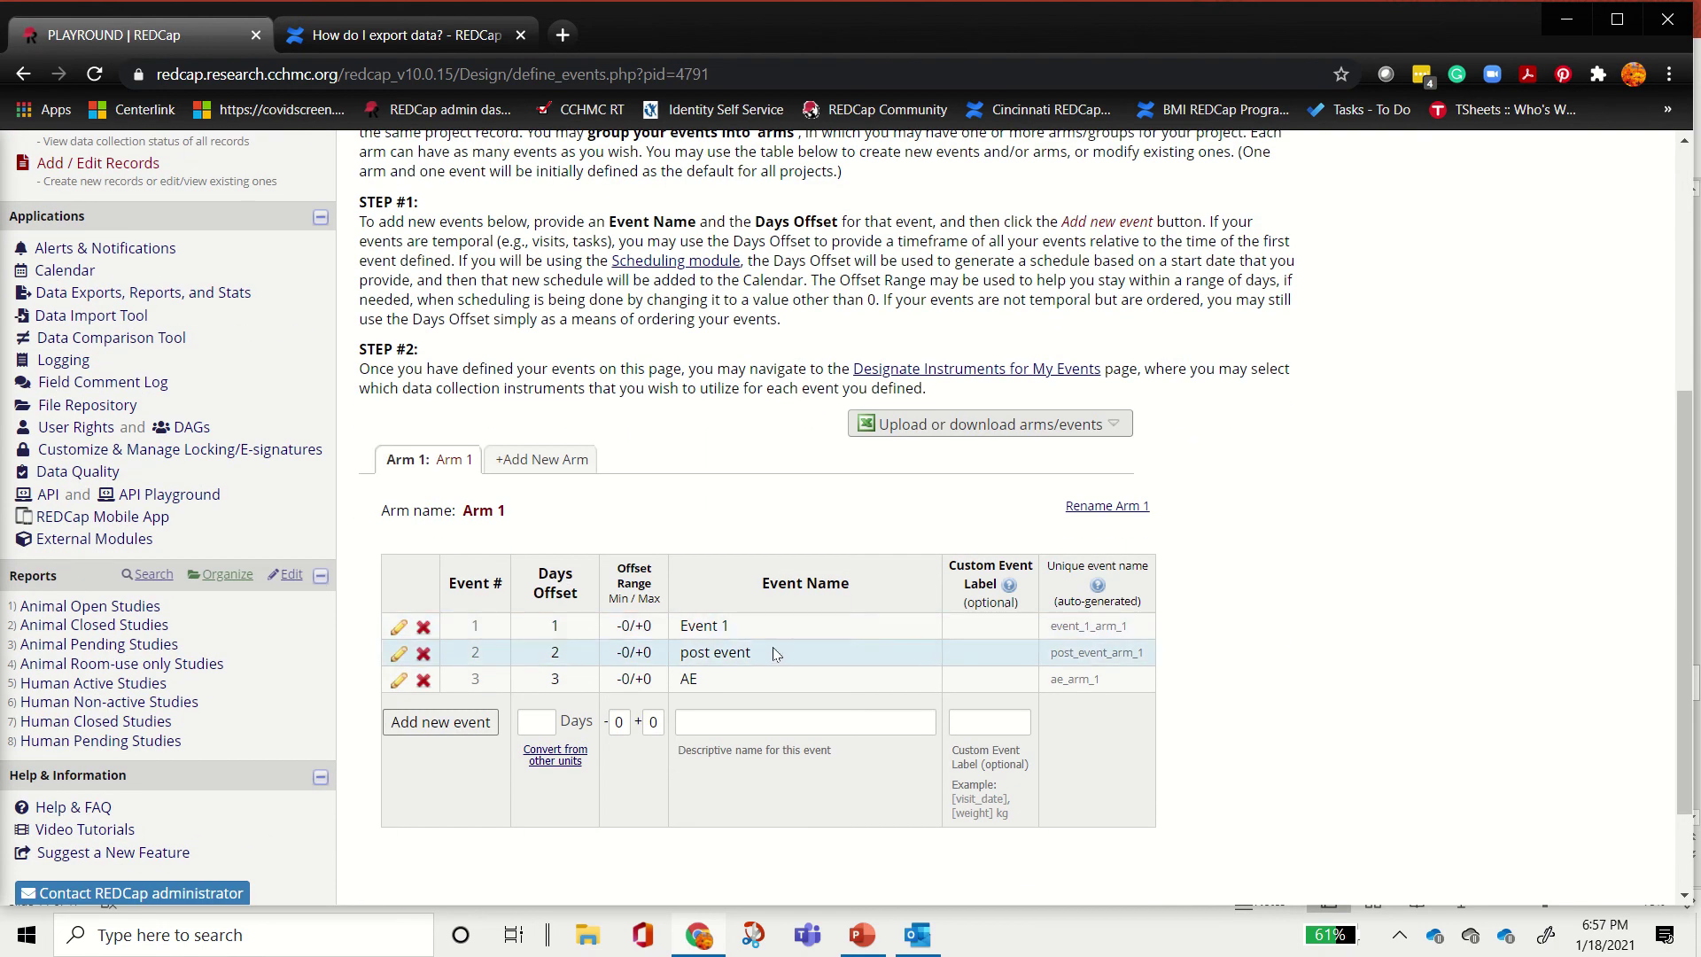
scroll(697, 374, "up", 1)
scroll(697, 374, "up", 1)
scroll(699, 401, "down", 3)
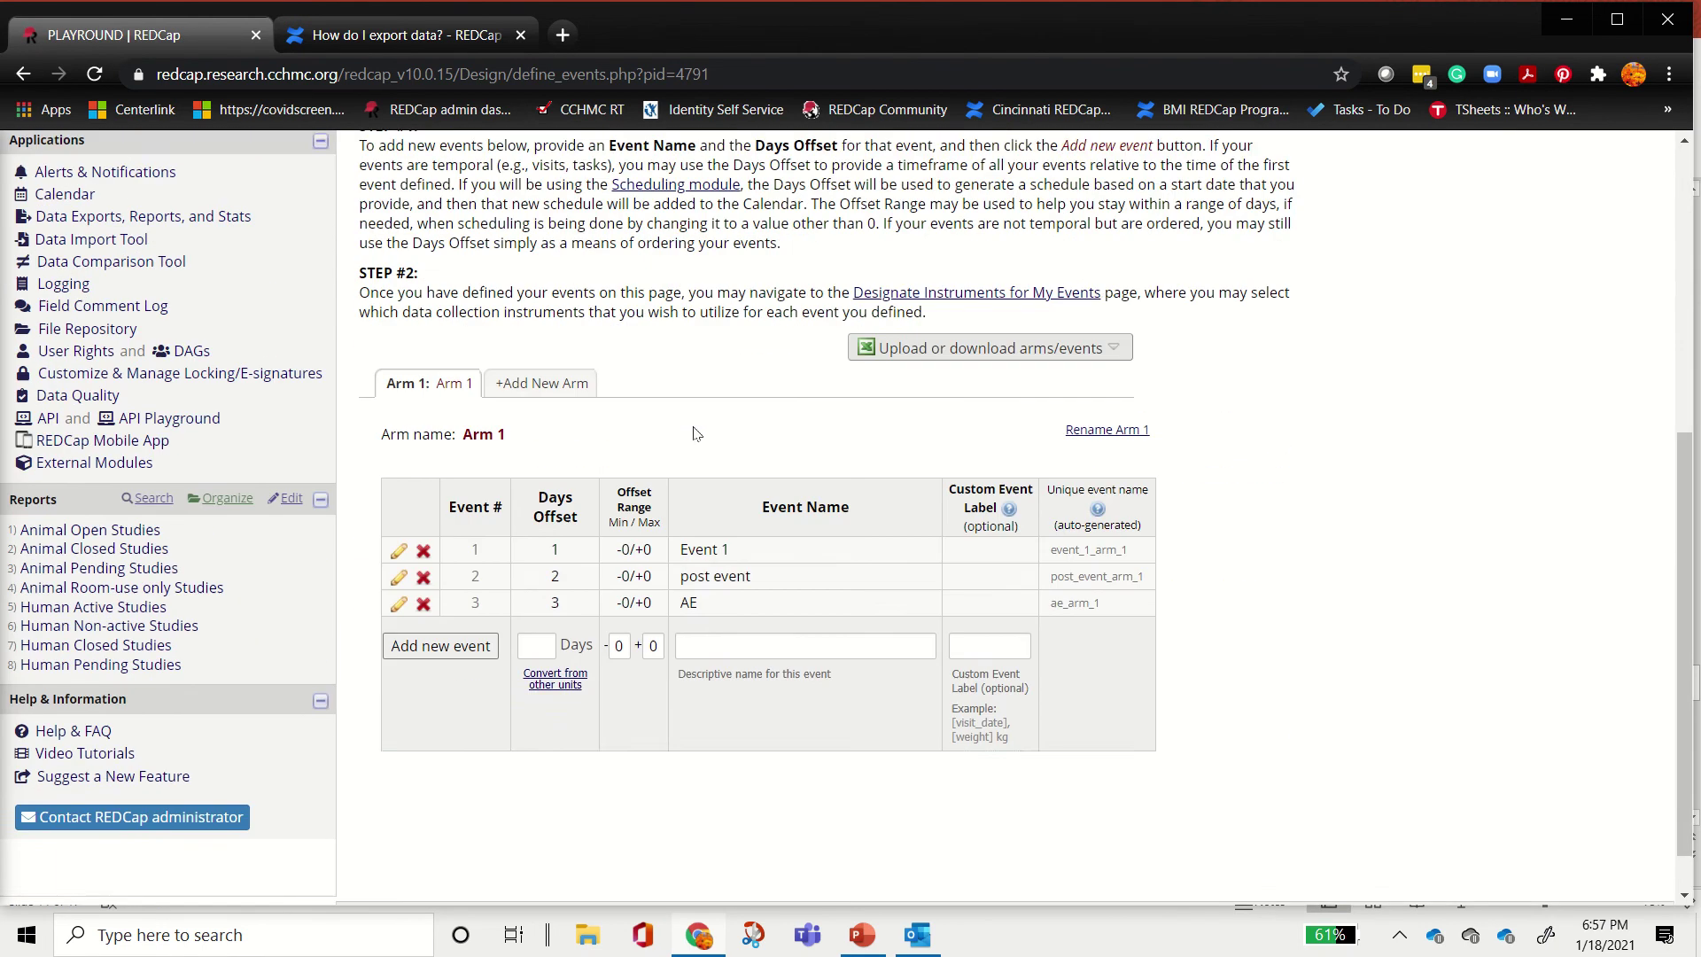
left_click(434, 591)
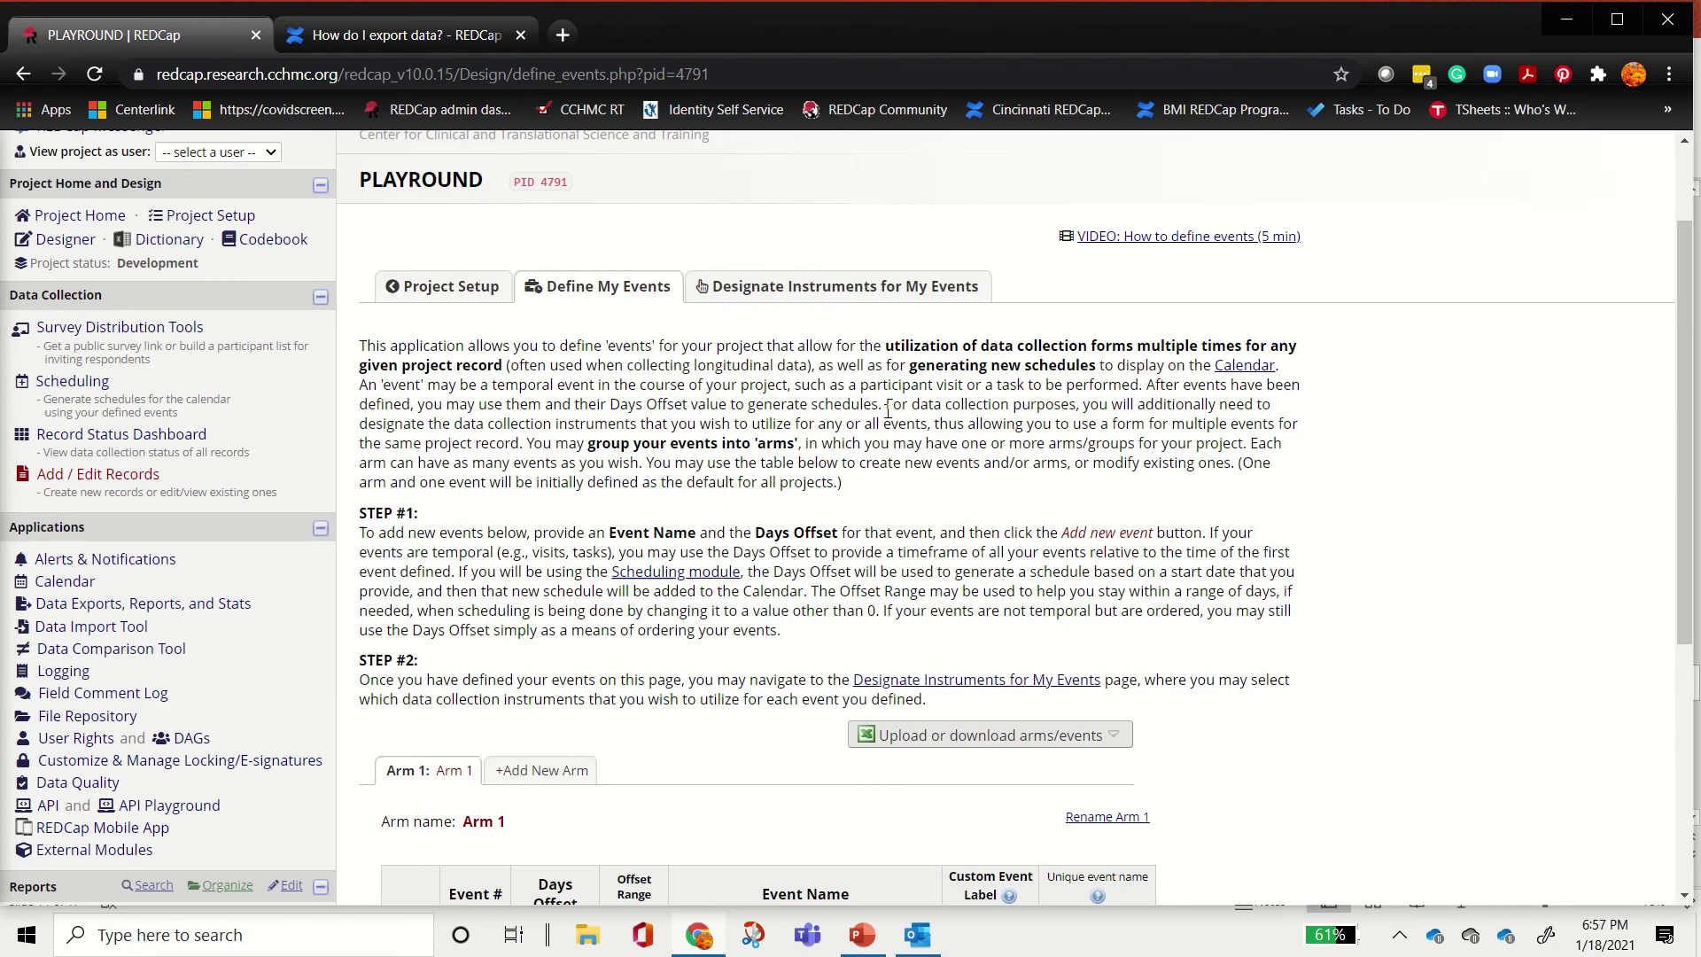
Step: Designate CCHMC ROI, UC ROI and new for Event 1, and new for post event
left_click(787, 297)
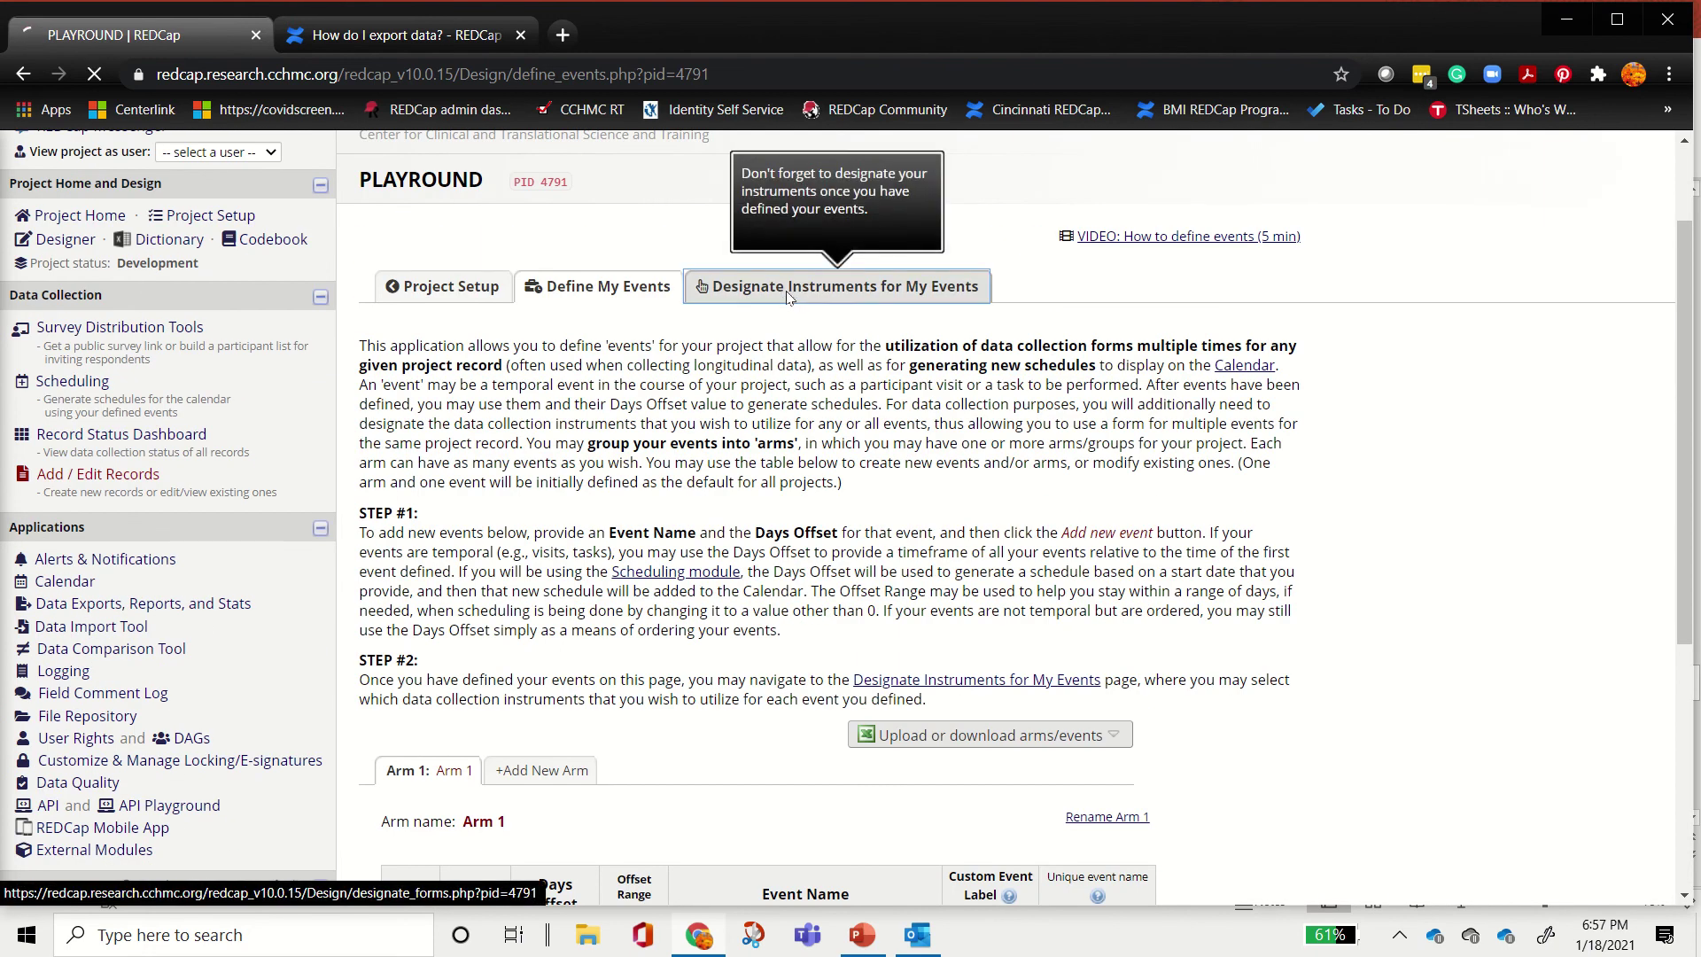
scroll(861, 637, "down", 4)
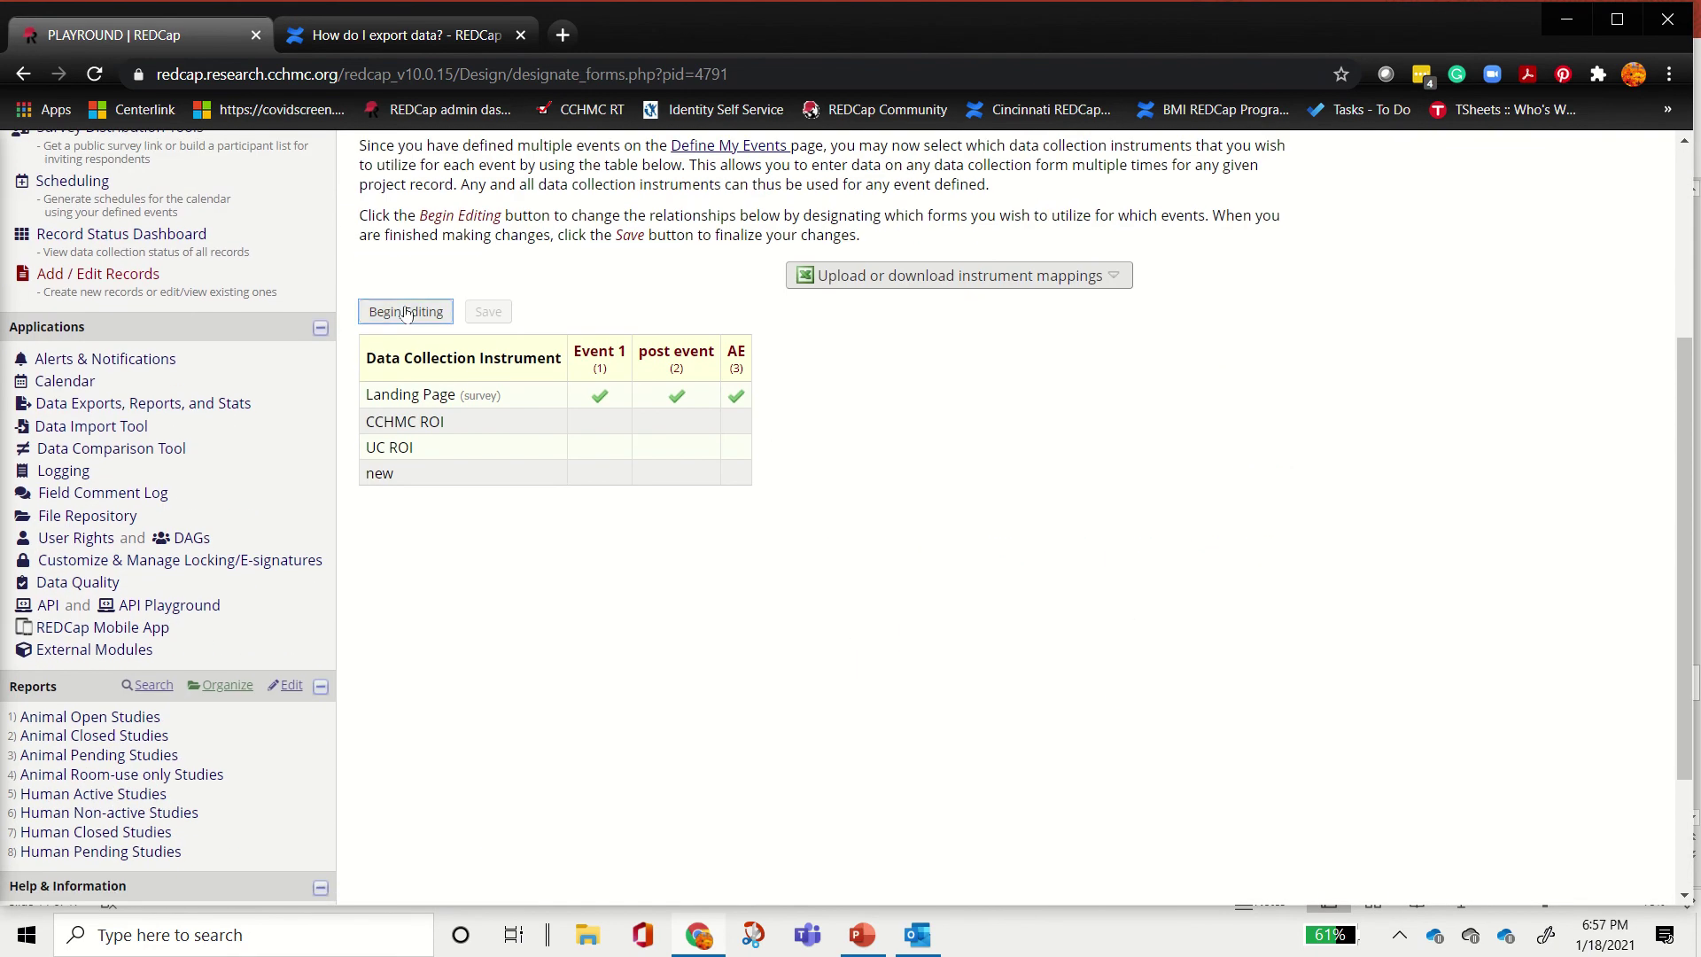
left_click(406, 311)
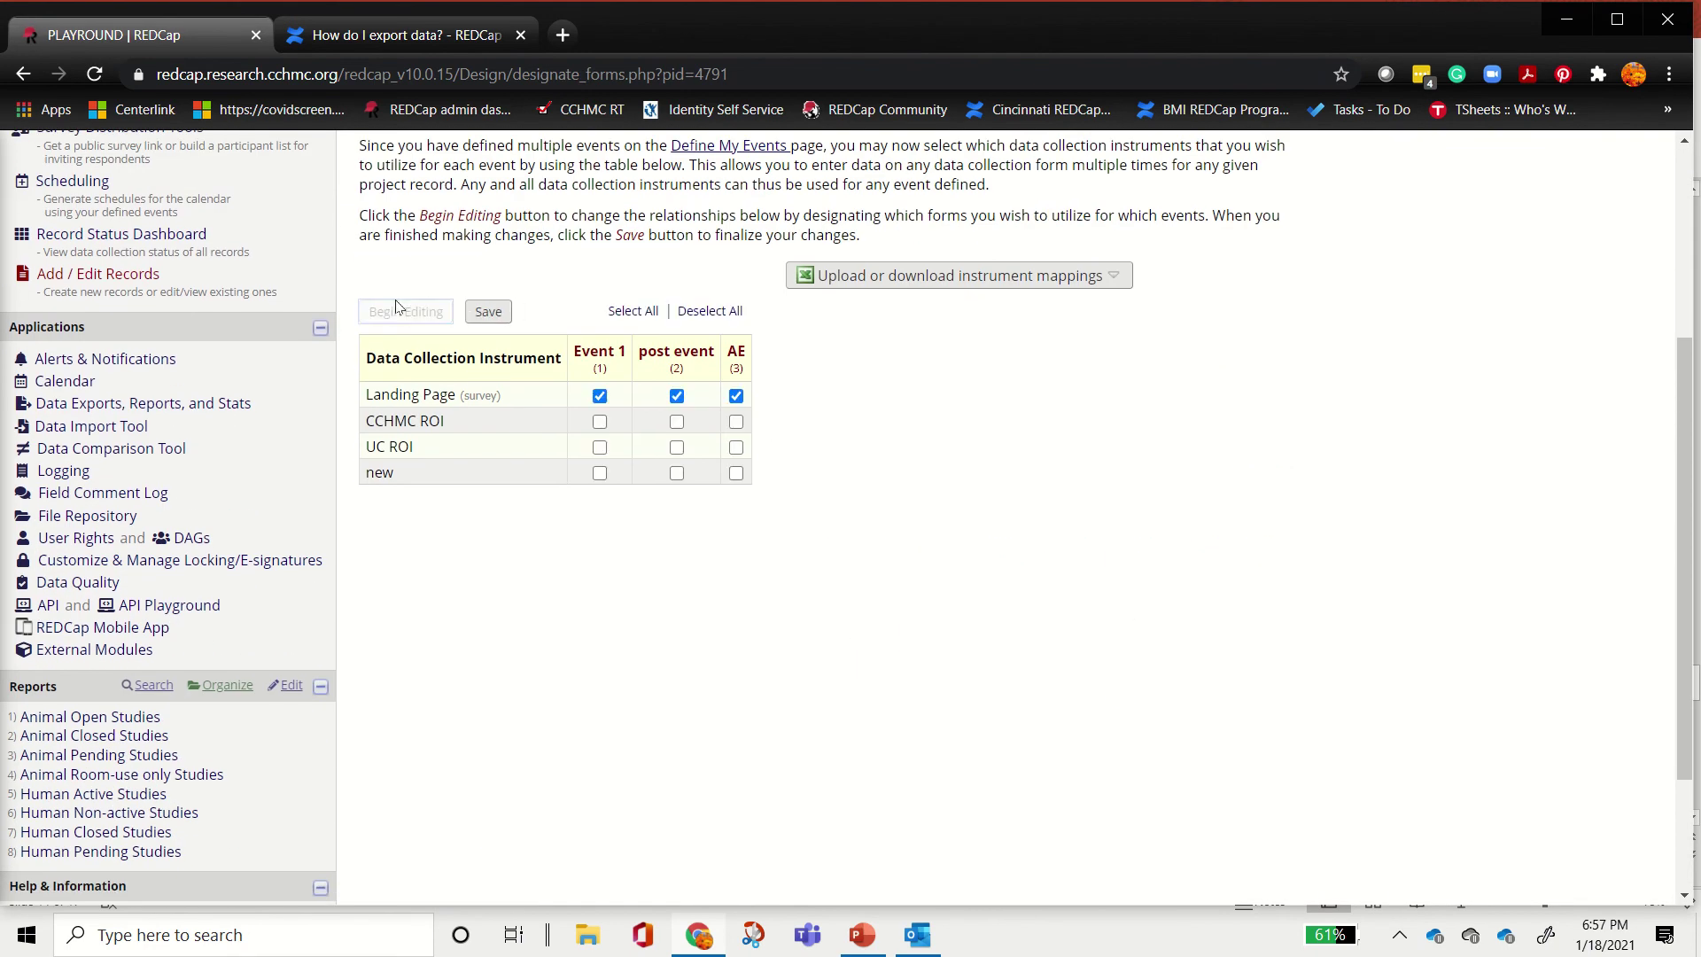
left_click(600, 422)
left_click(600, 447)
left_click(599, 473)
left_click(677, 474)
left_click(488, 312)
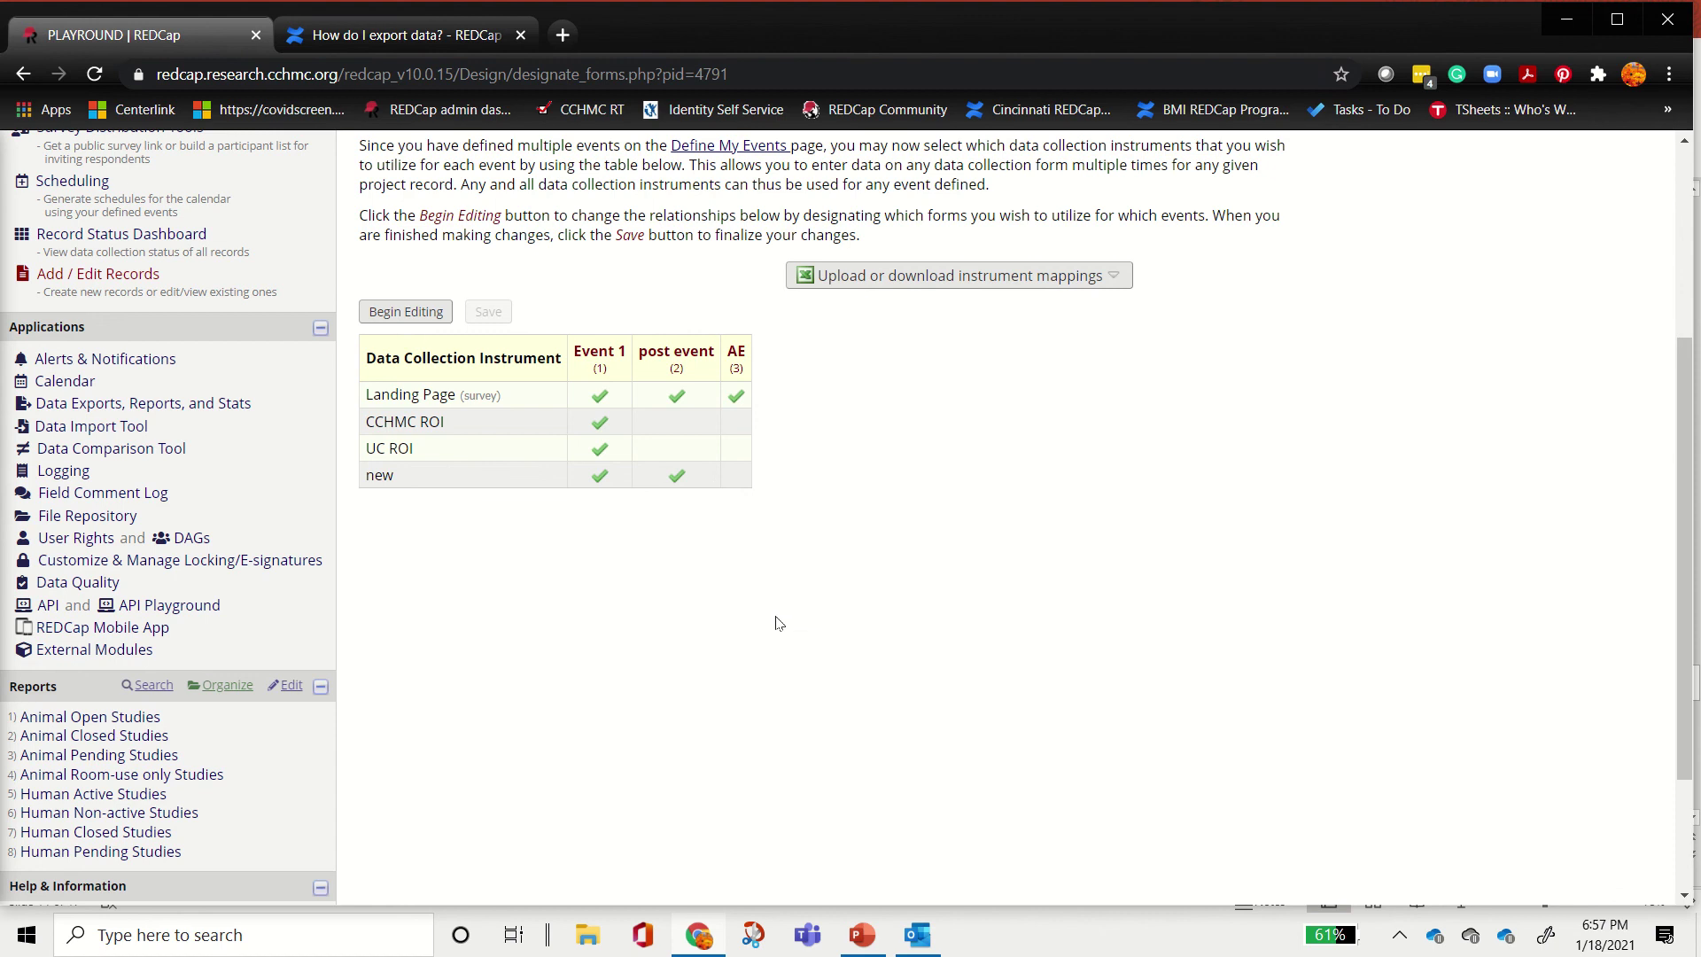
Step: Mark the events step complete on Project Setup and point out the repeatable instruments setting
scroll(681, 576, "up", 5)
left_click(449, 420)
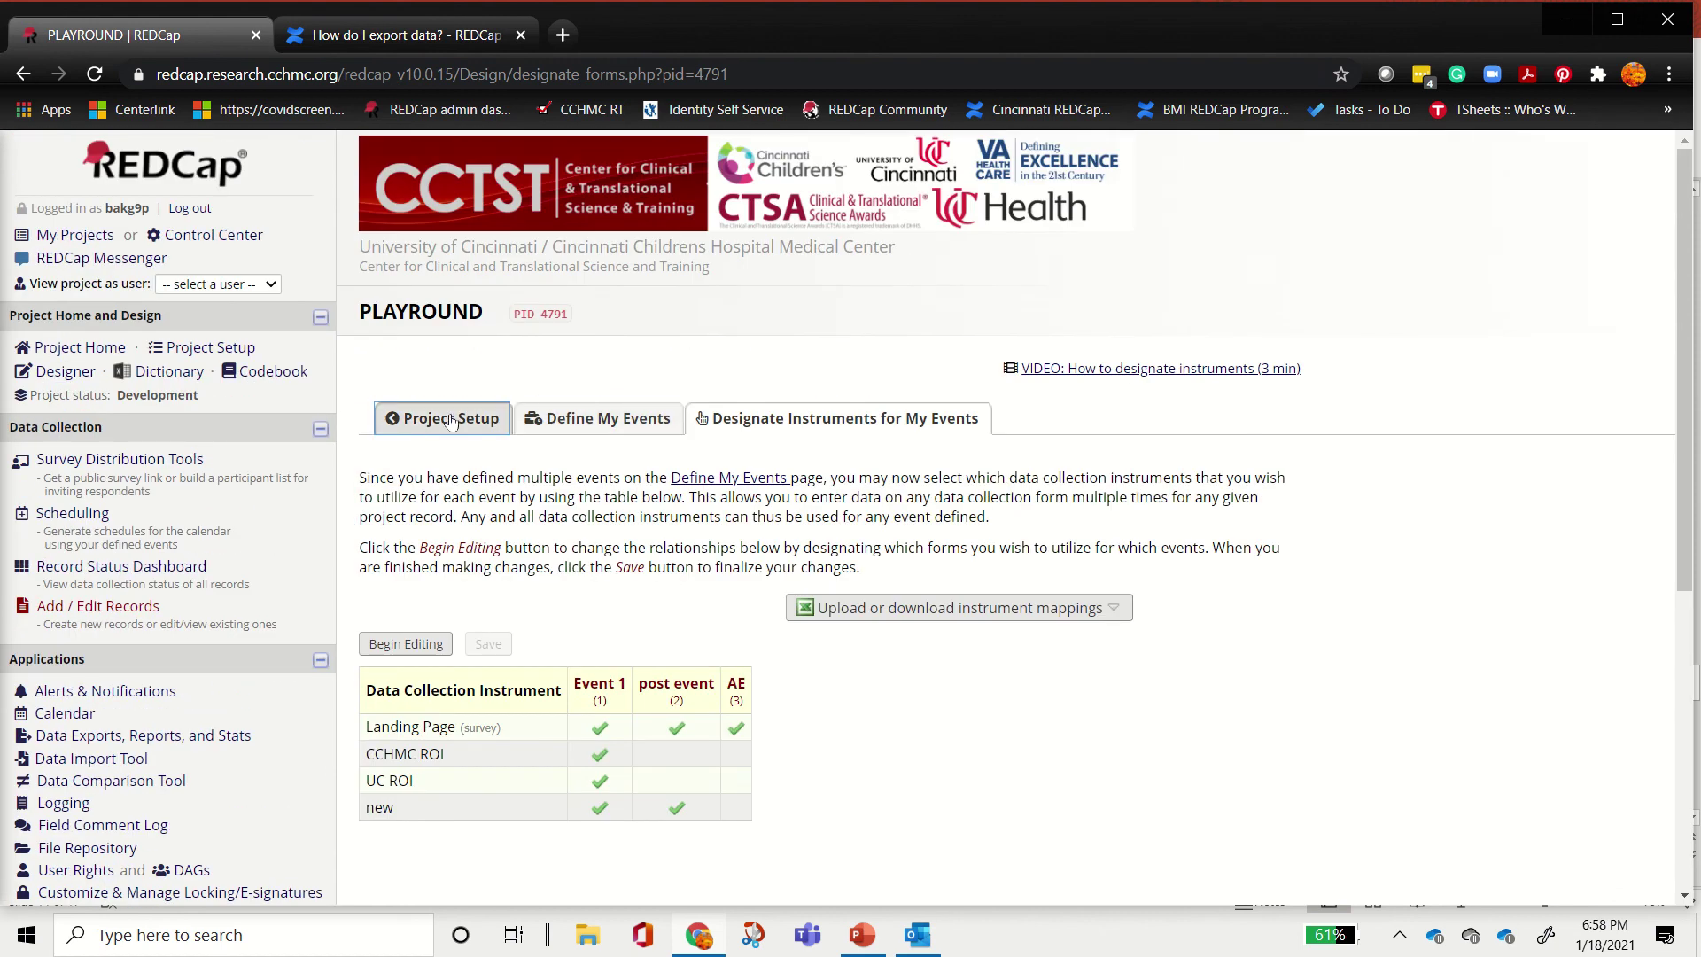
scroll(395, 563, "down", 5)
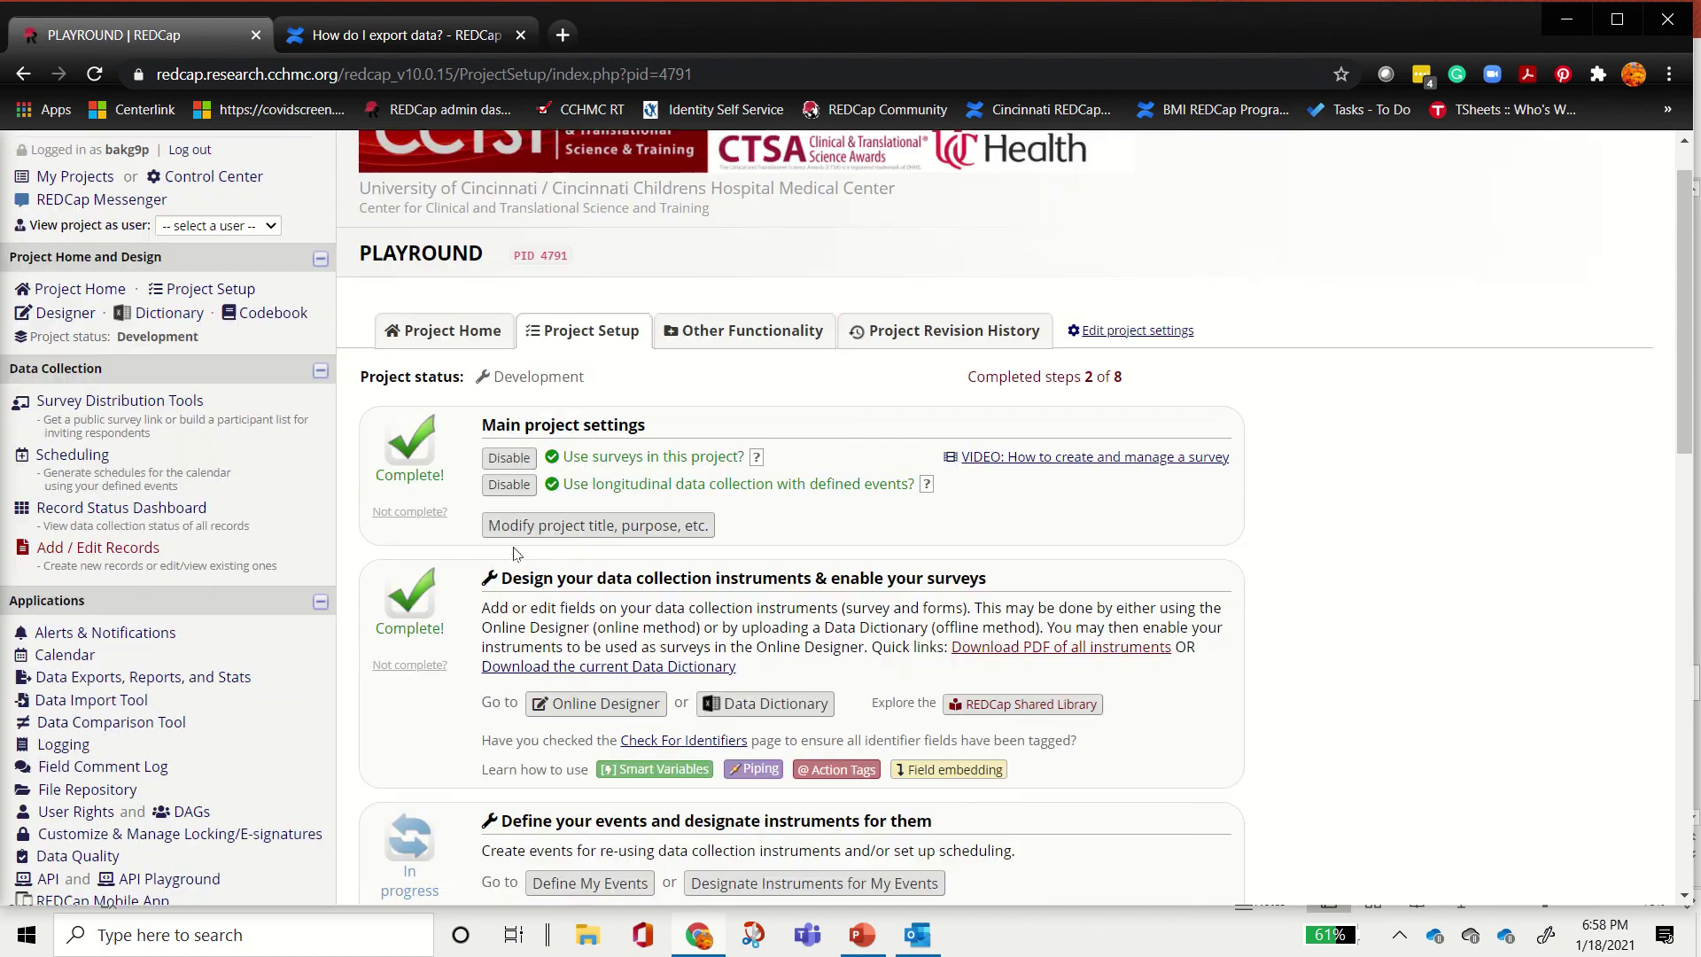
left_click(406, 543)
scroll(716, 337, "down", 3)
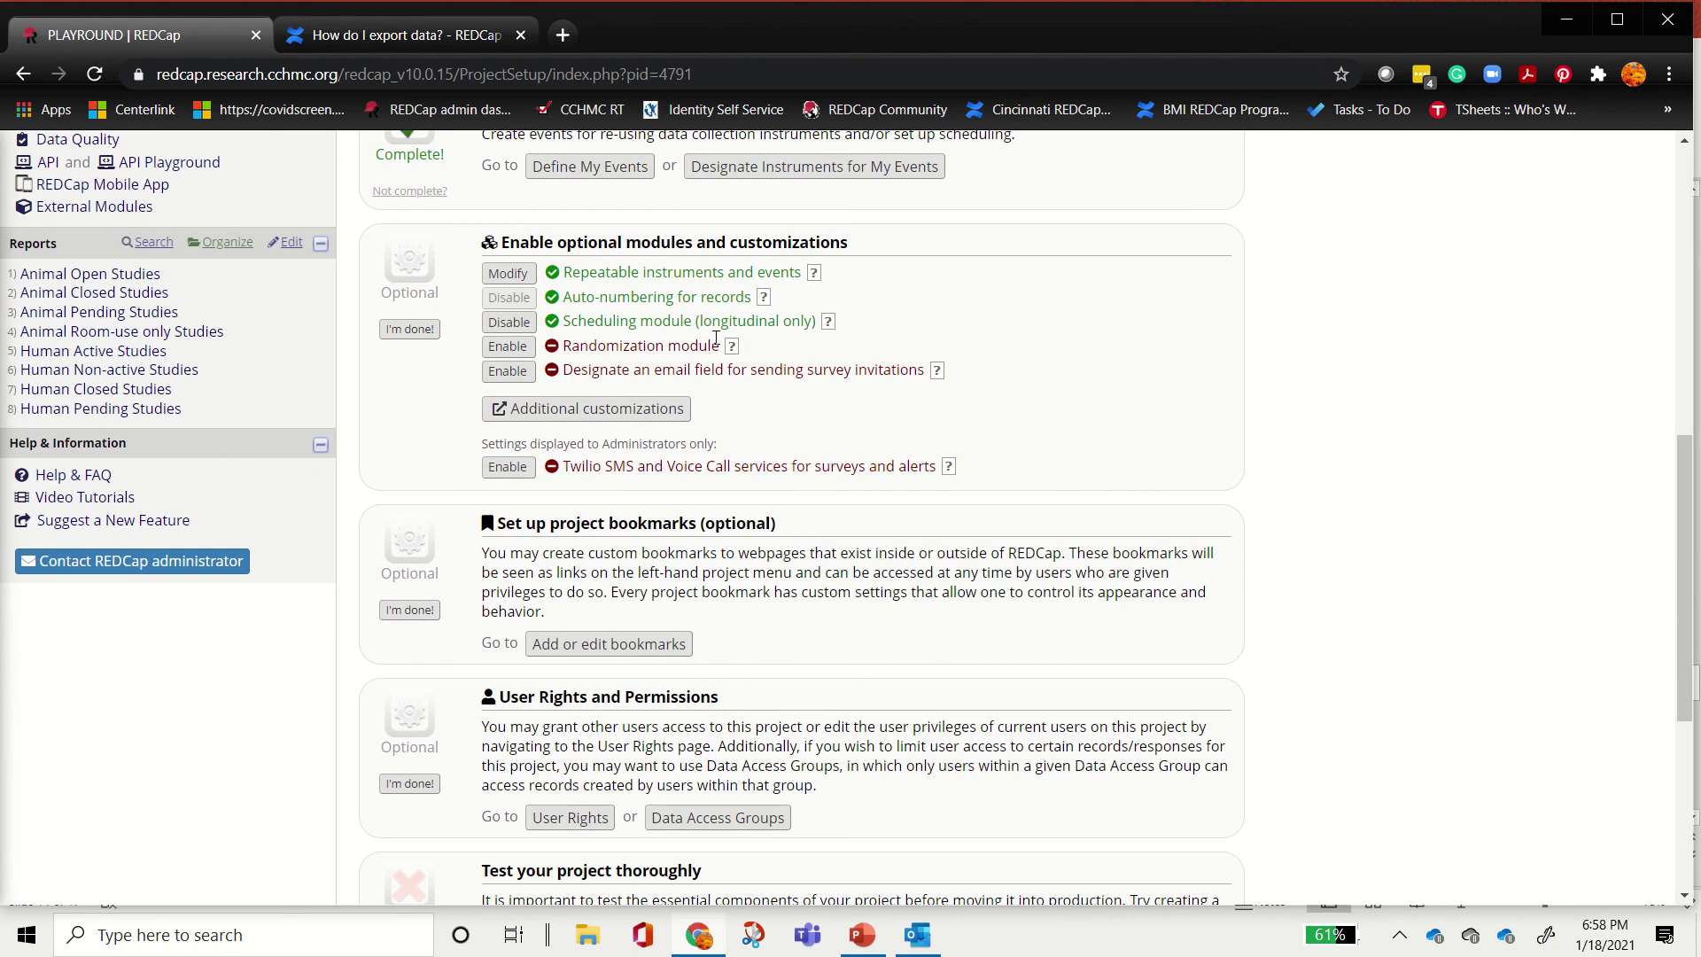
left_click_drag(566, 272, 797, 272)
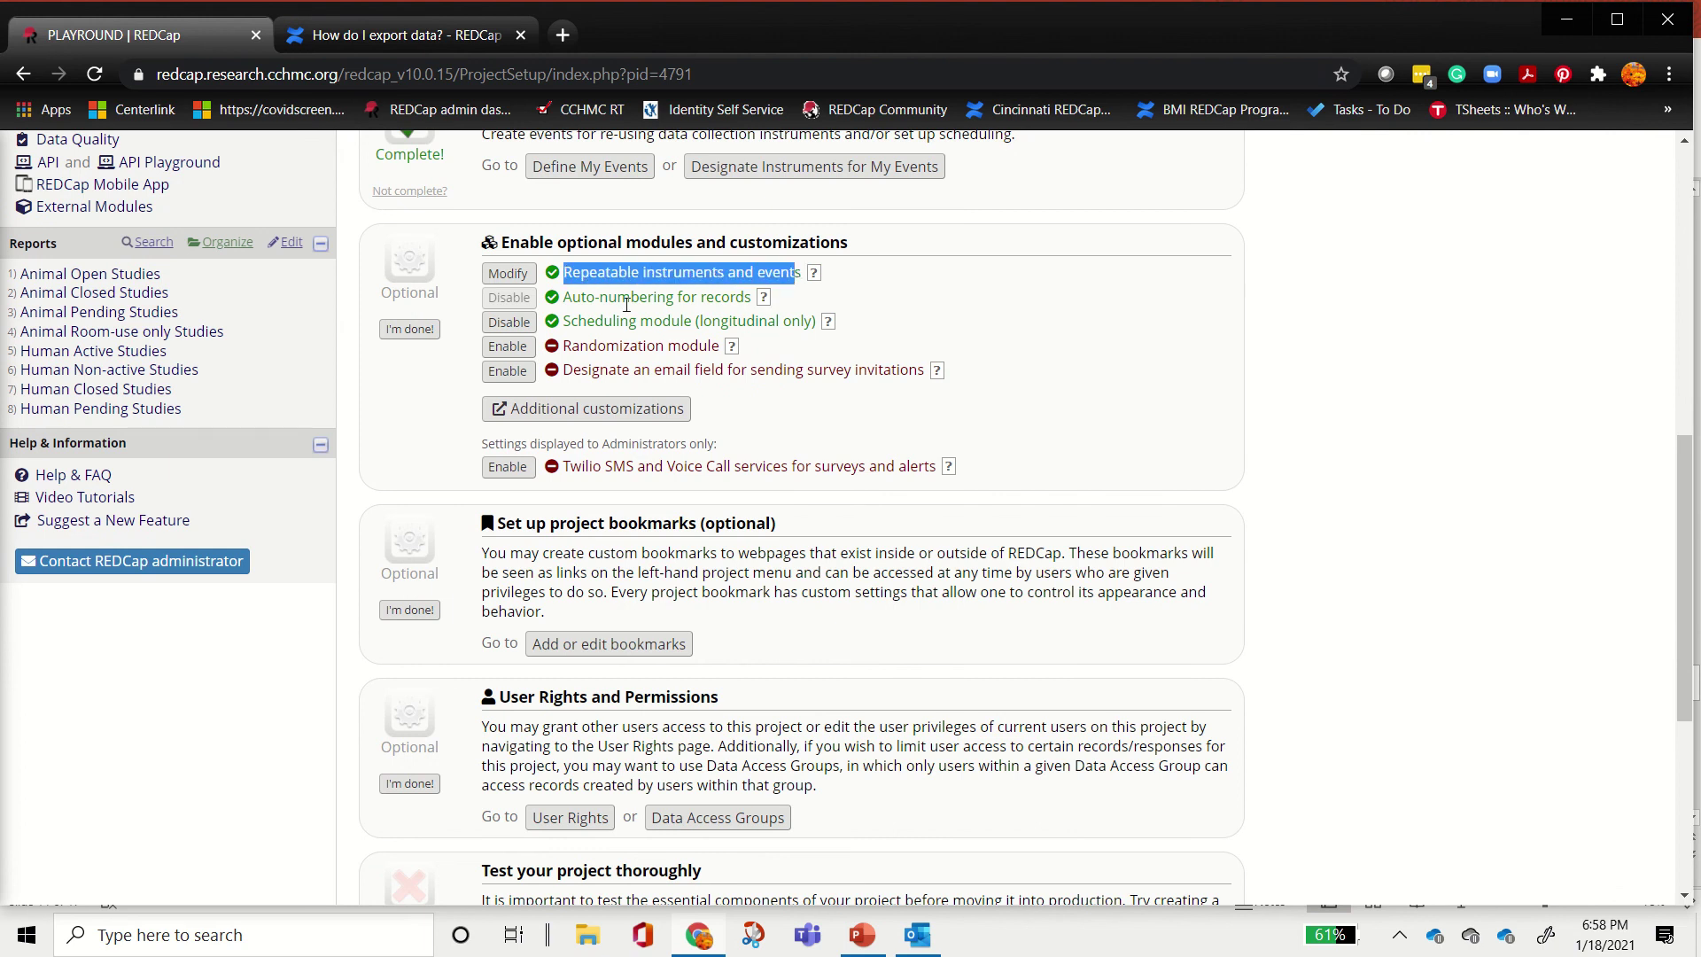
Step: Look over the Additional customizations options and close them unchanged
left_click(581, 414)
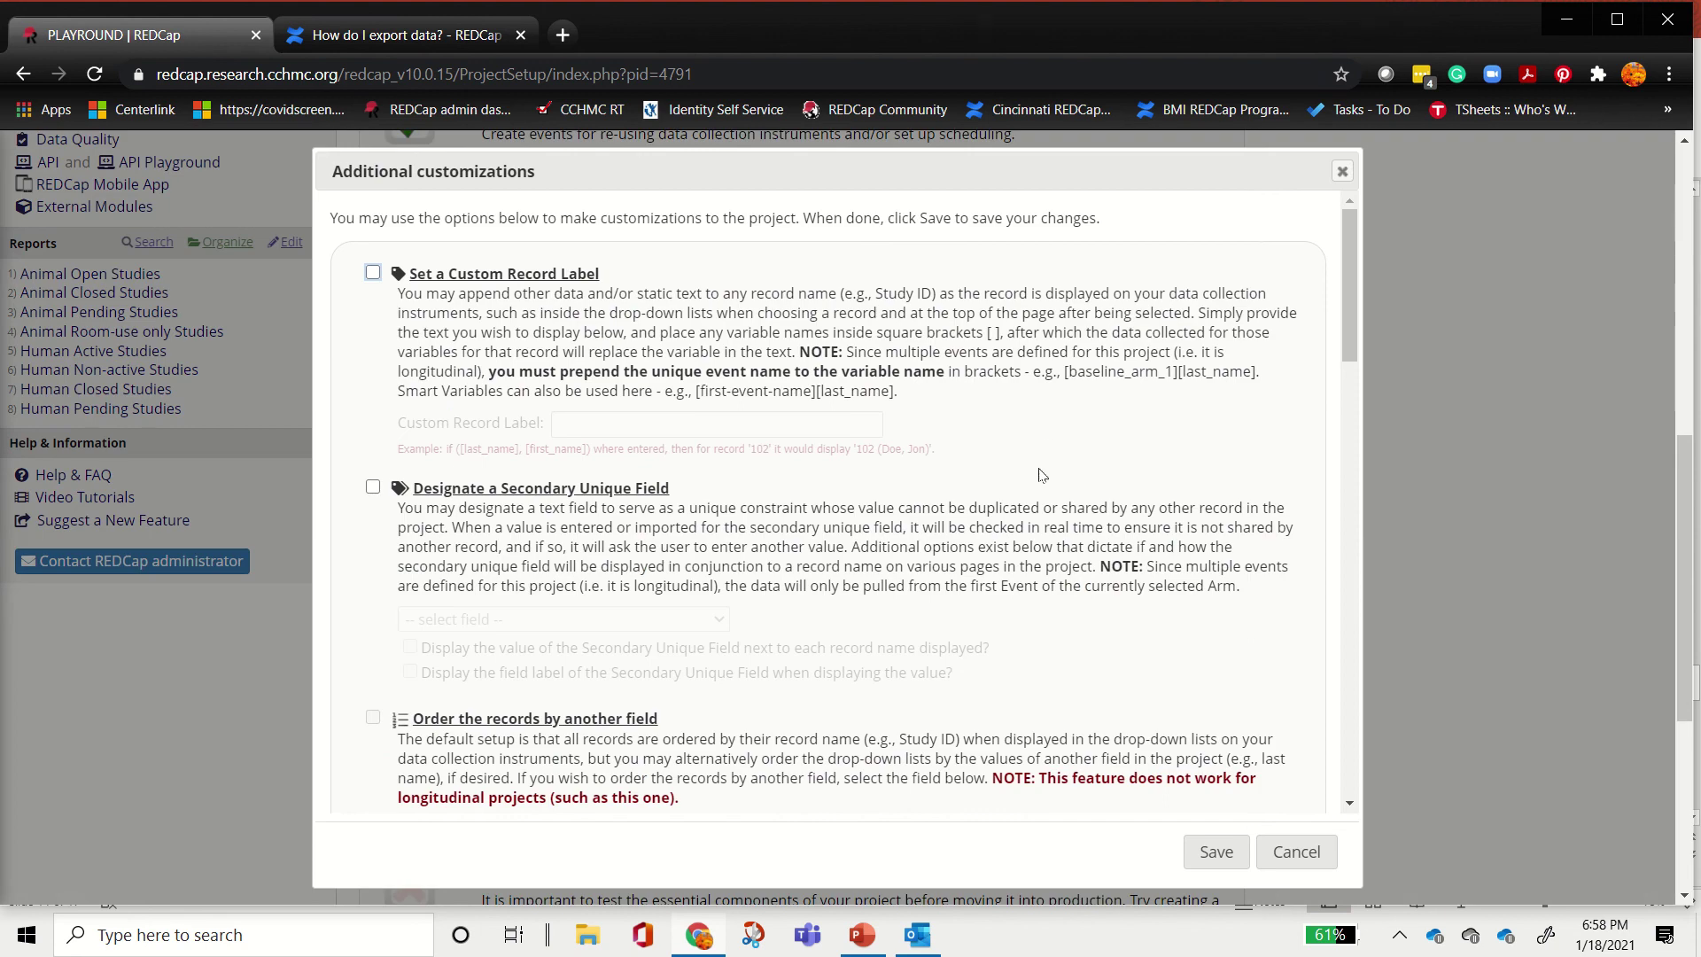
scroll(1041, 476, "down", 5)
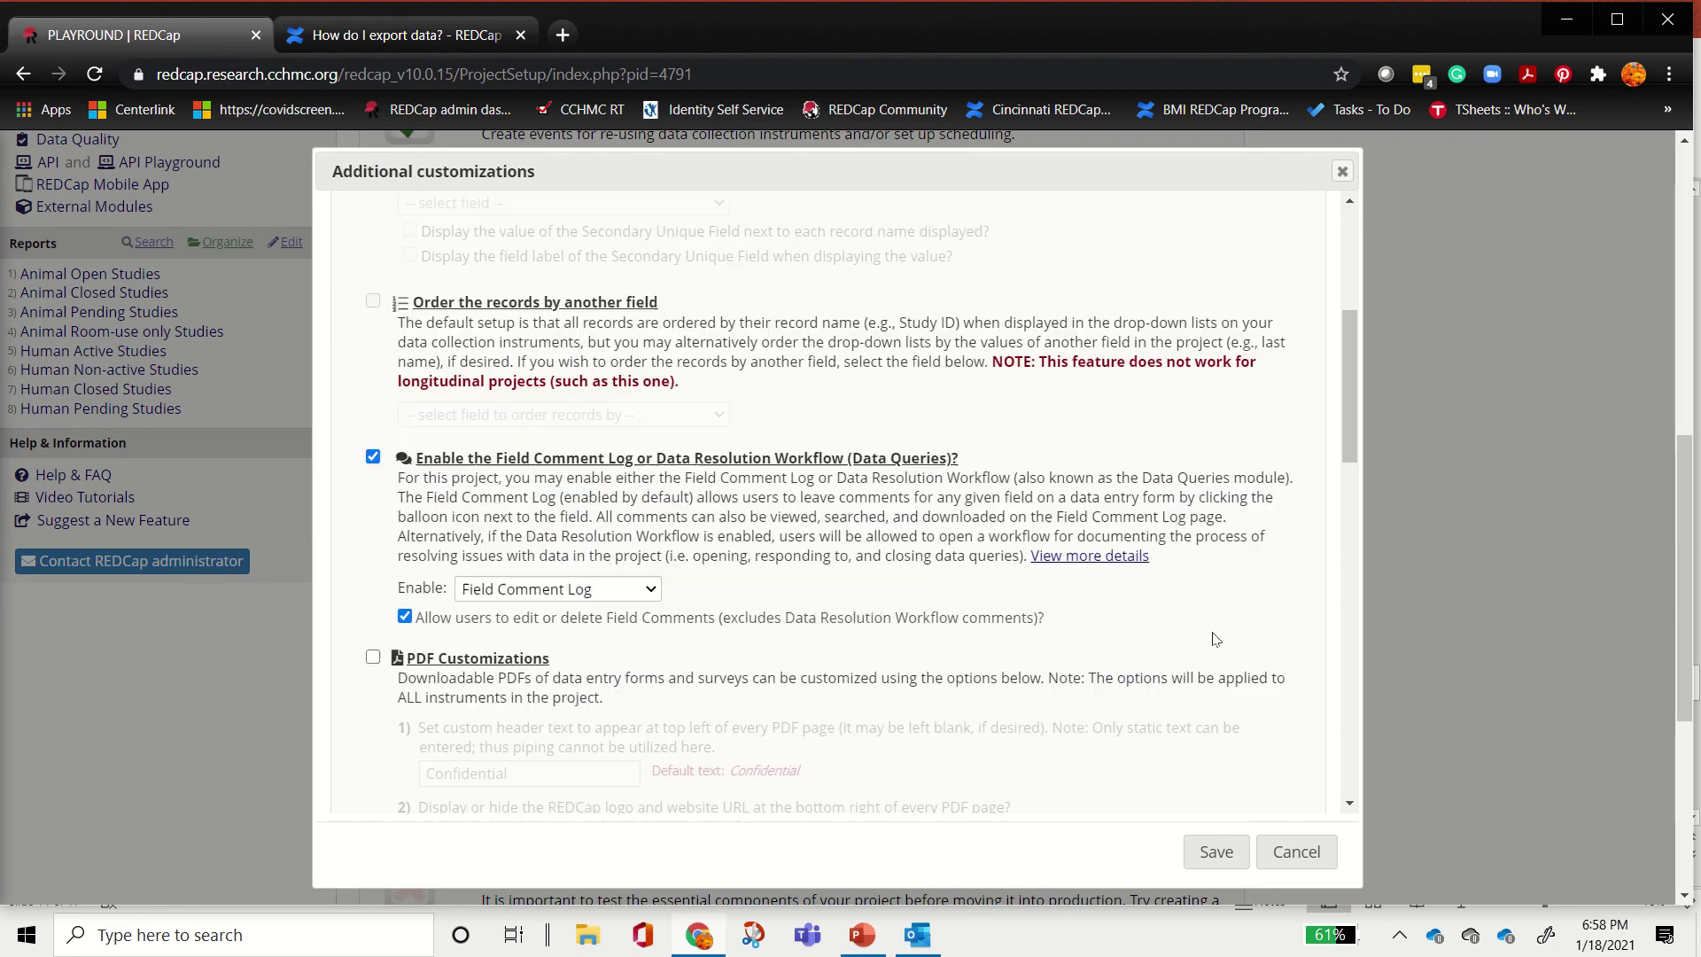
left_click(1295, 852)
scroll(824, 576, "down", 5)
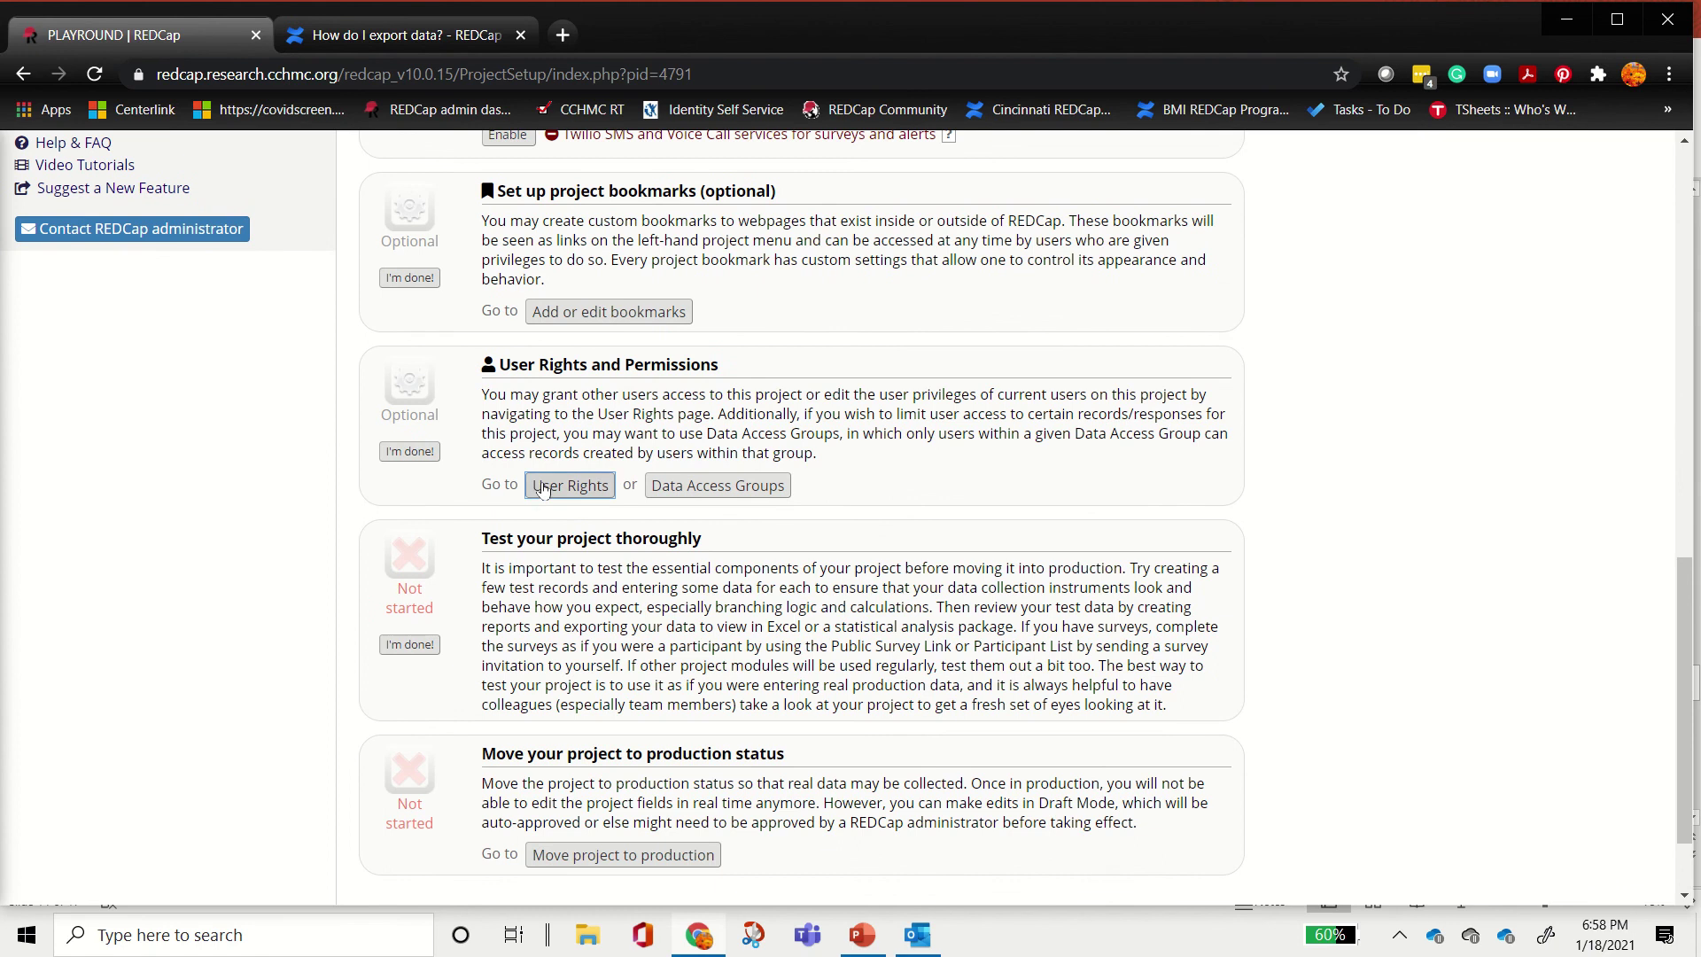
left_click(559, 485)
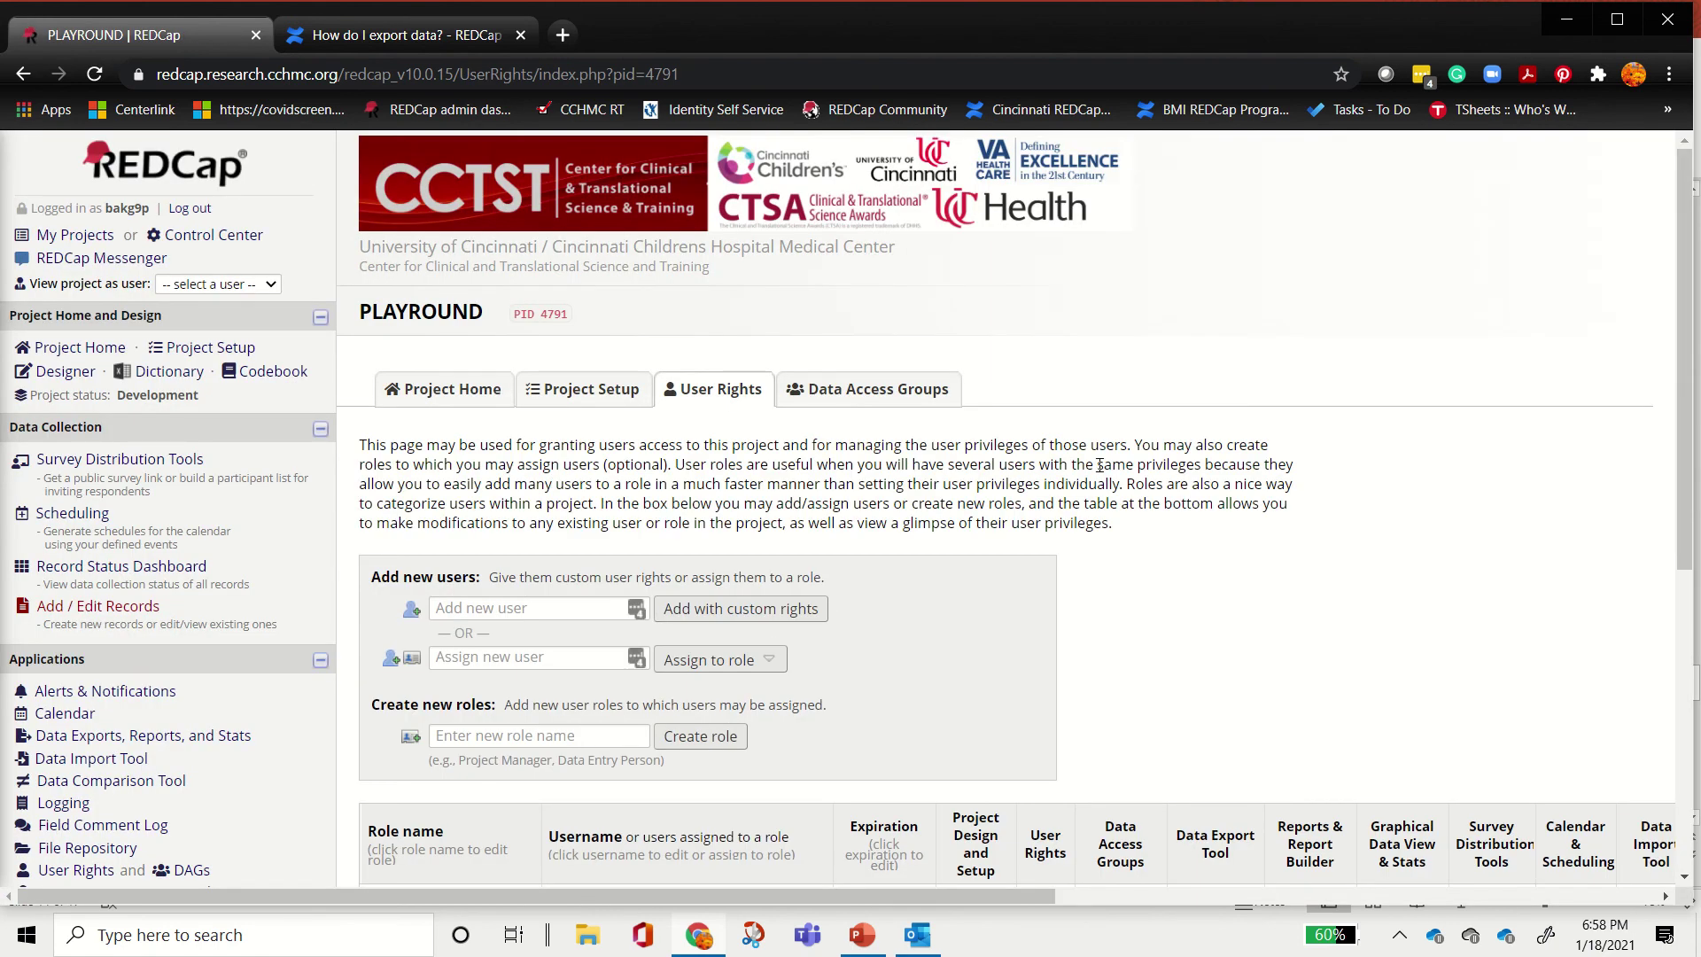
scroll(1019, 451, "down", 4)
scroll(1019, 452, "up", 1)
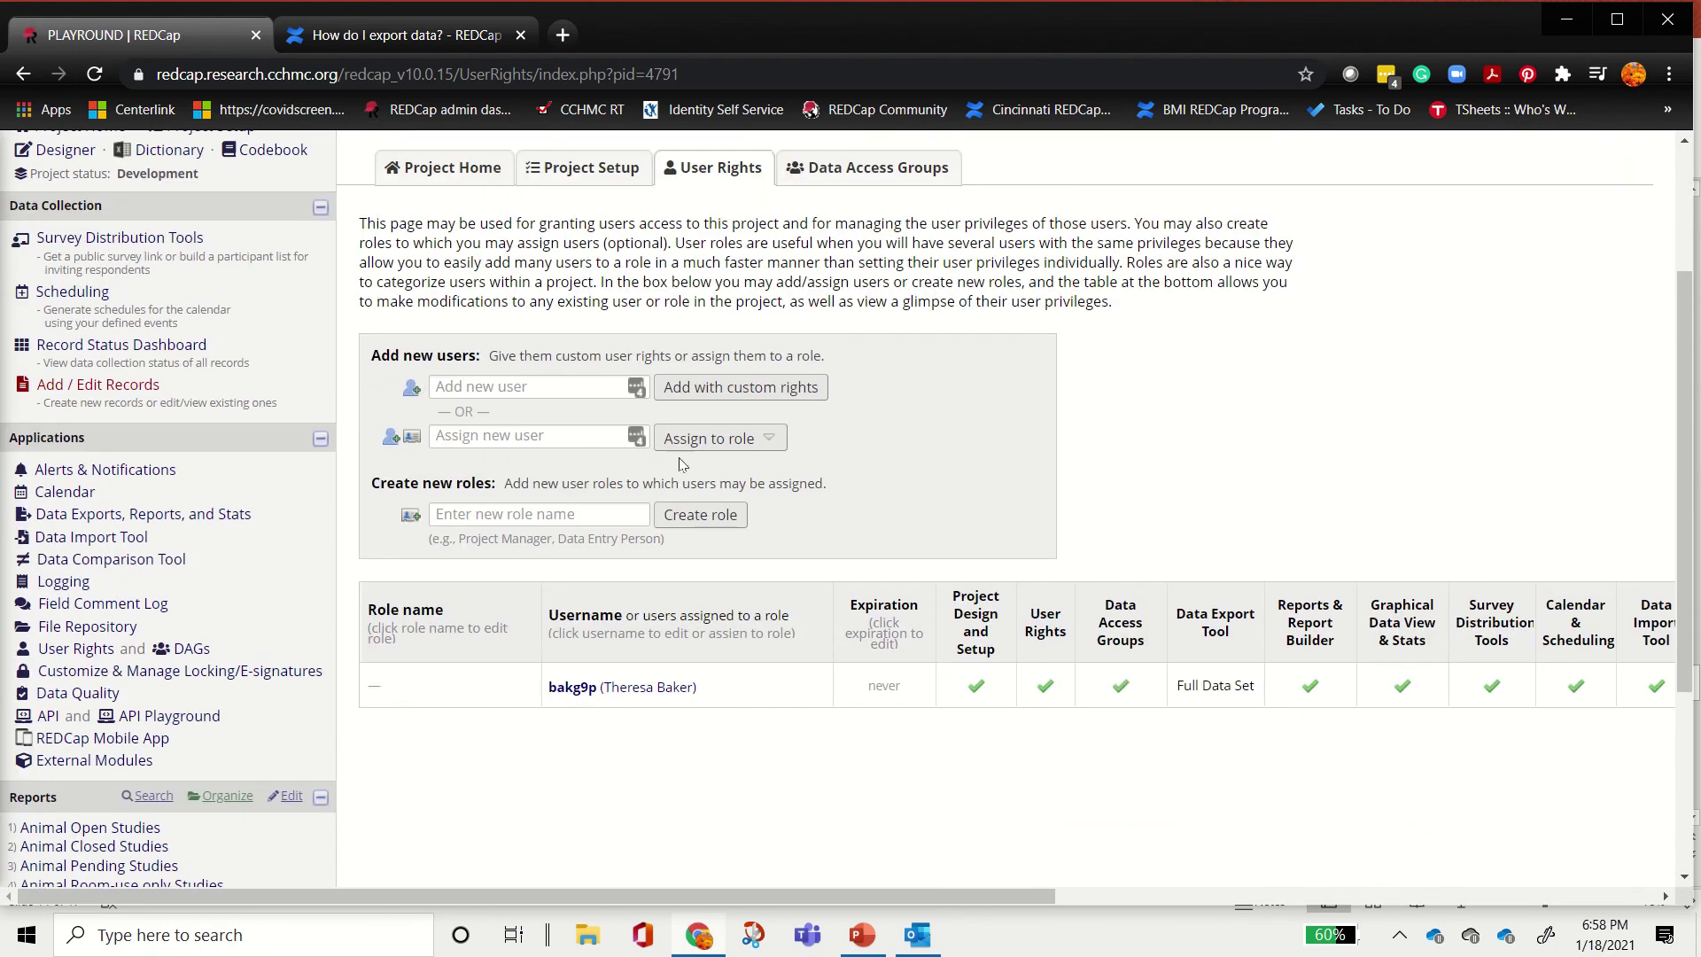
left_click(556, 387)
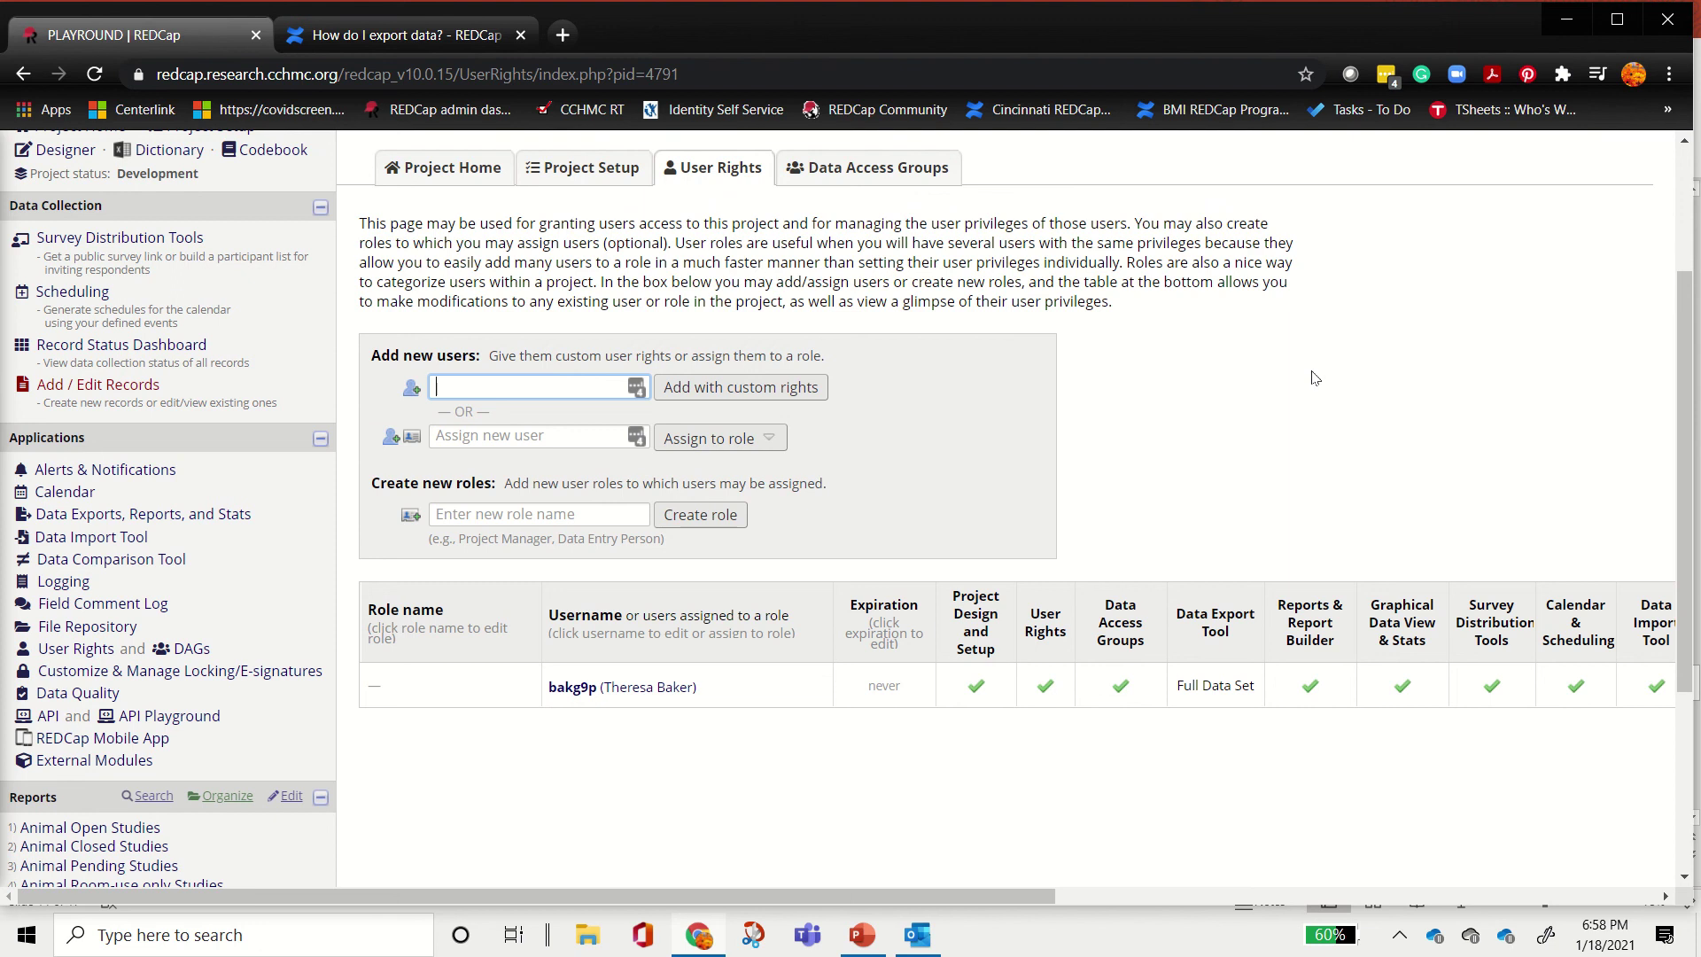
type("Theresa")
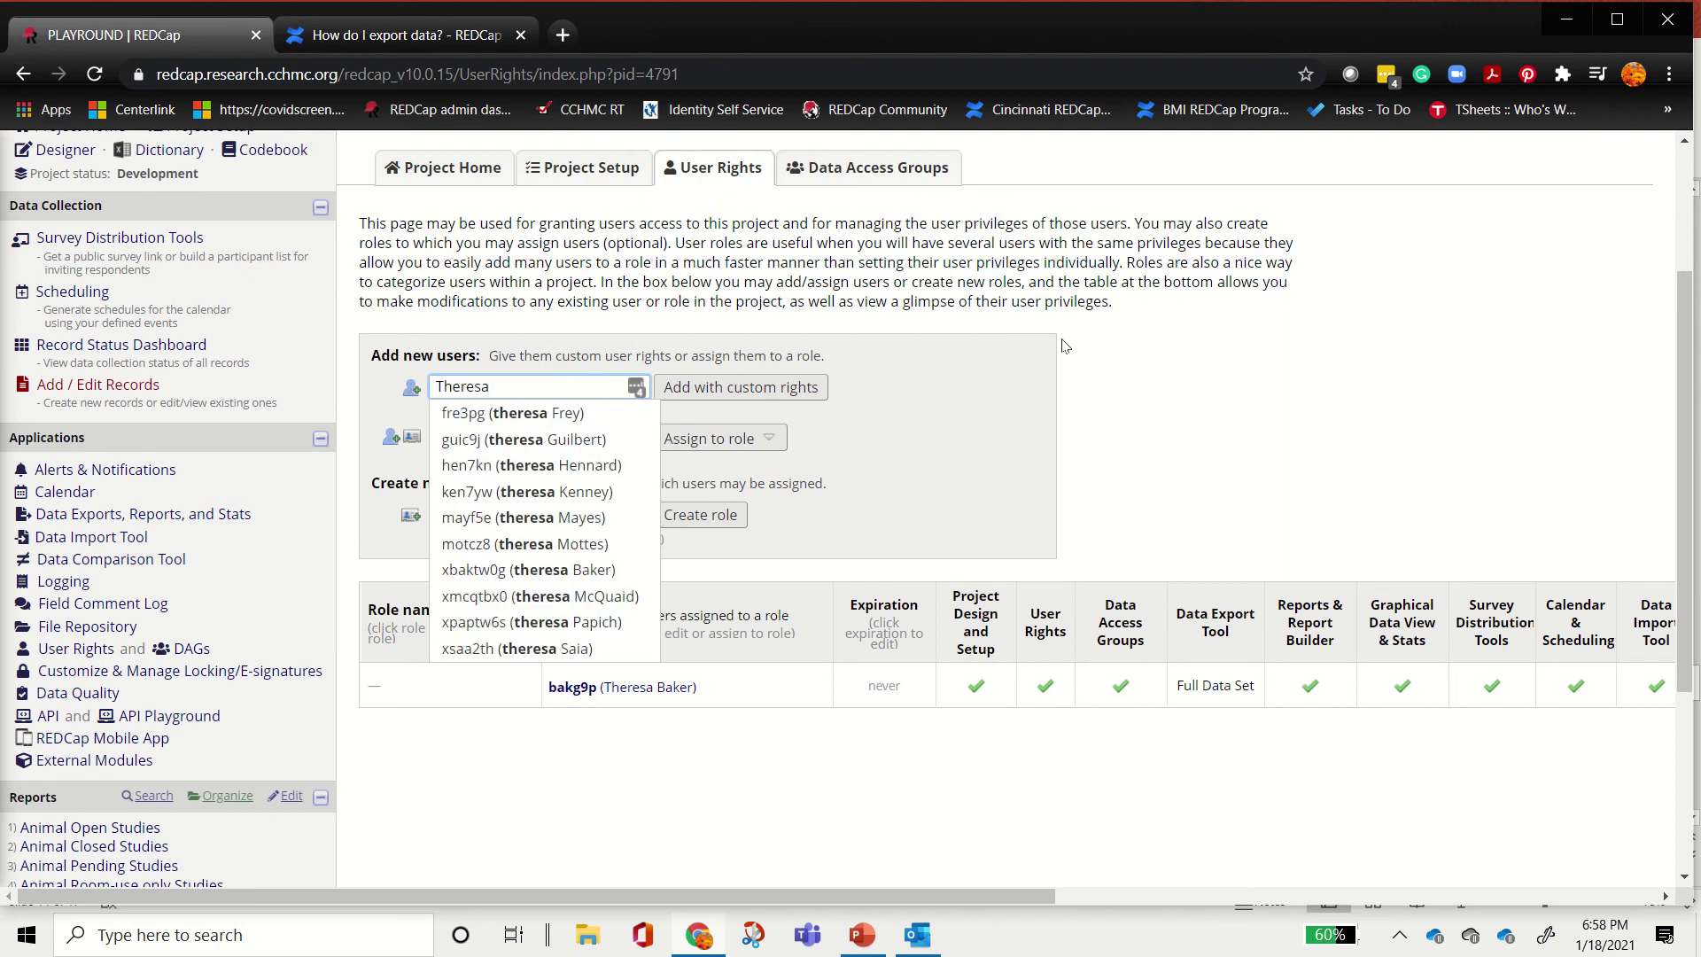
left_click(560, 572)
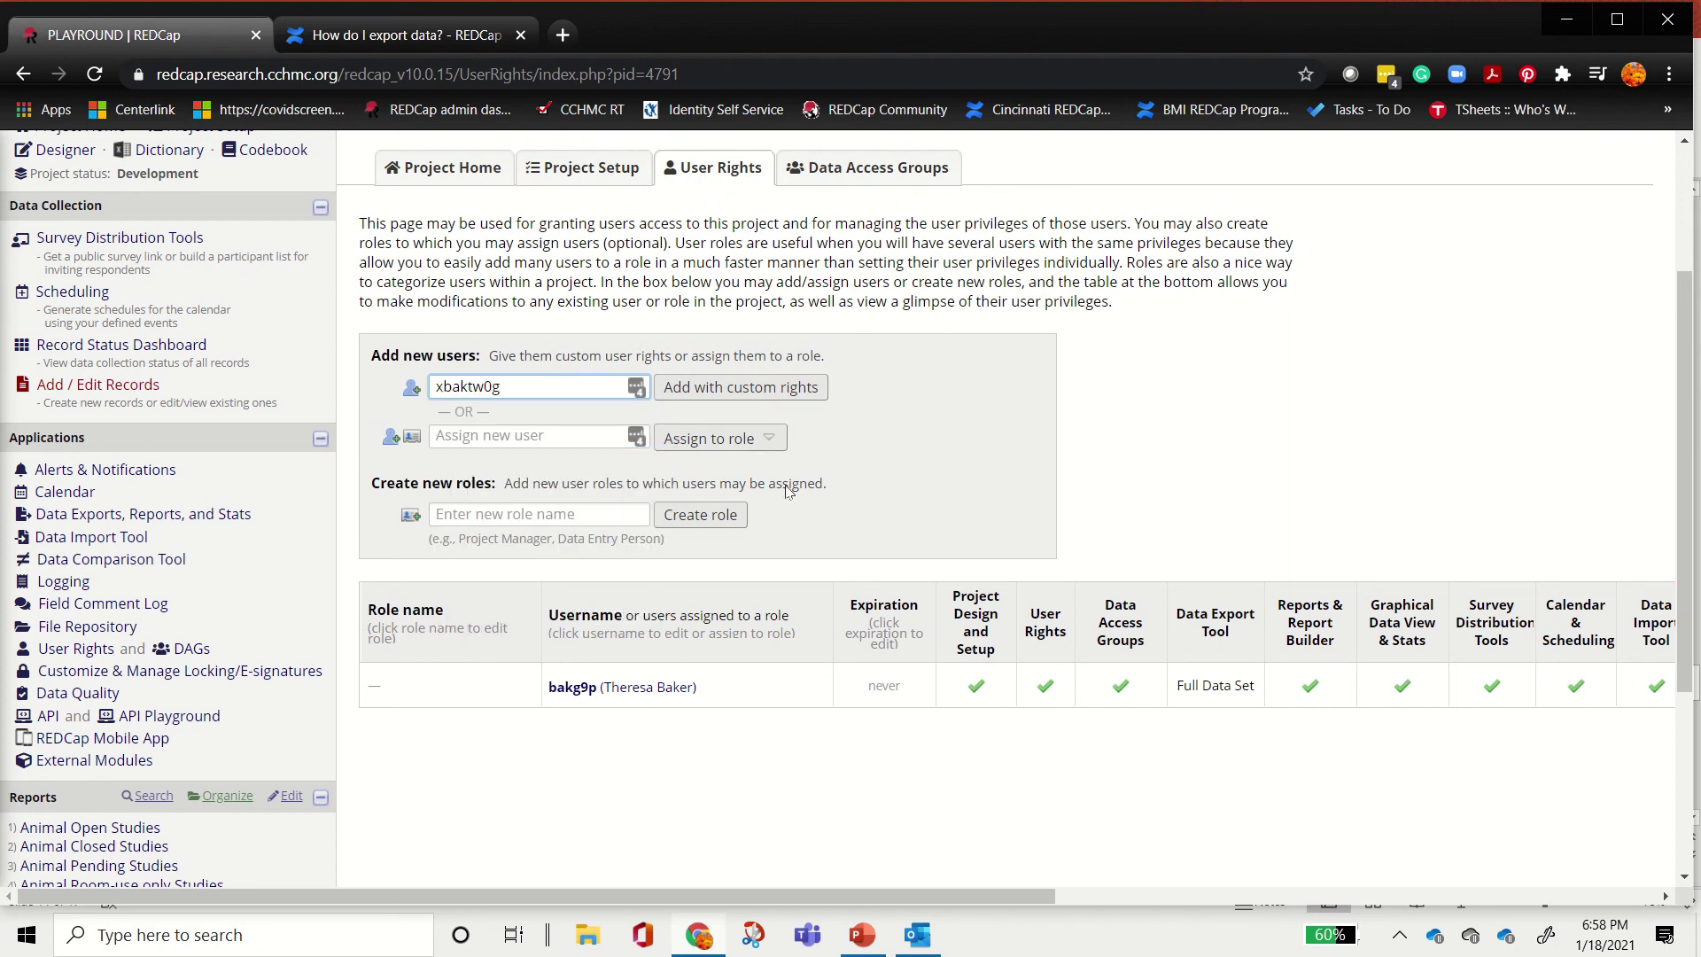
double_click(529, 386)
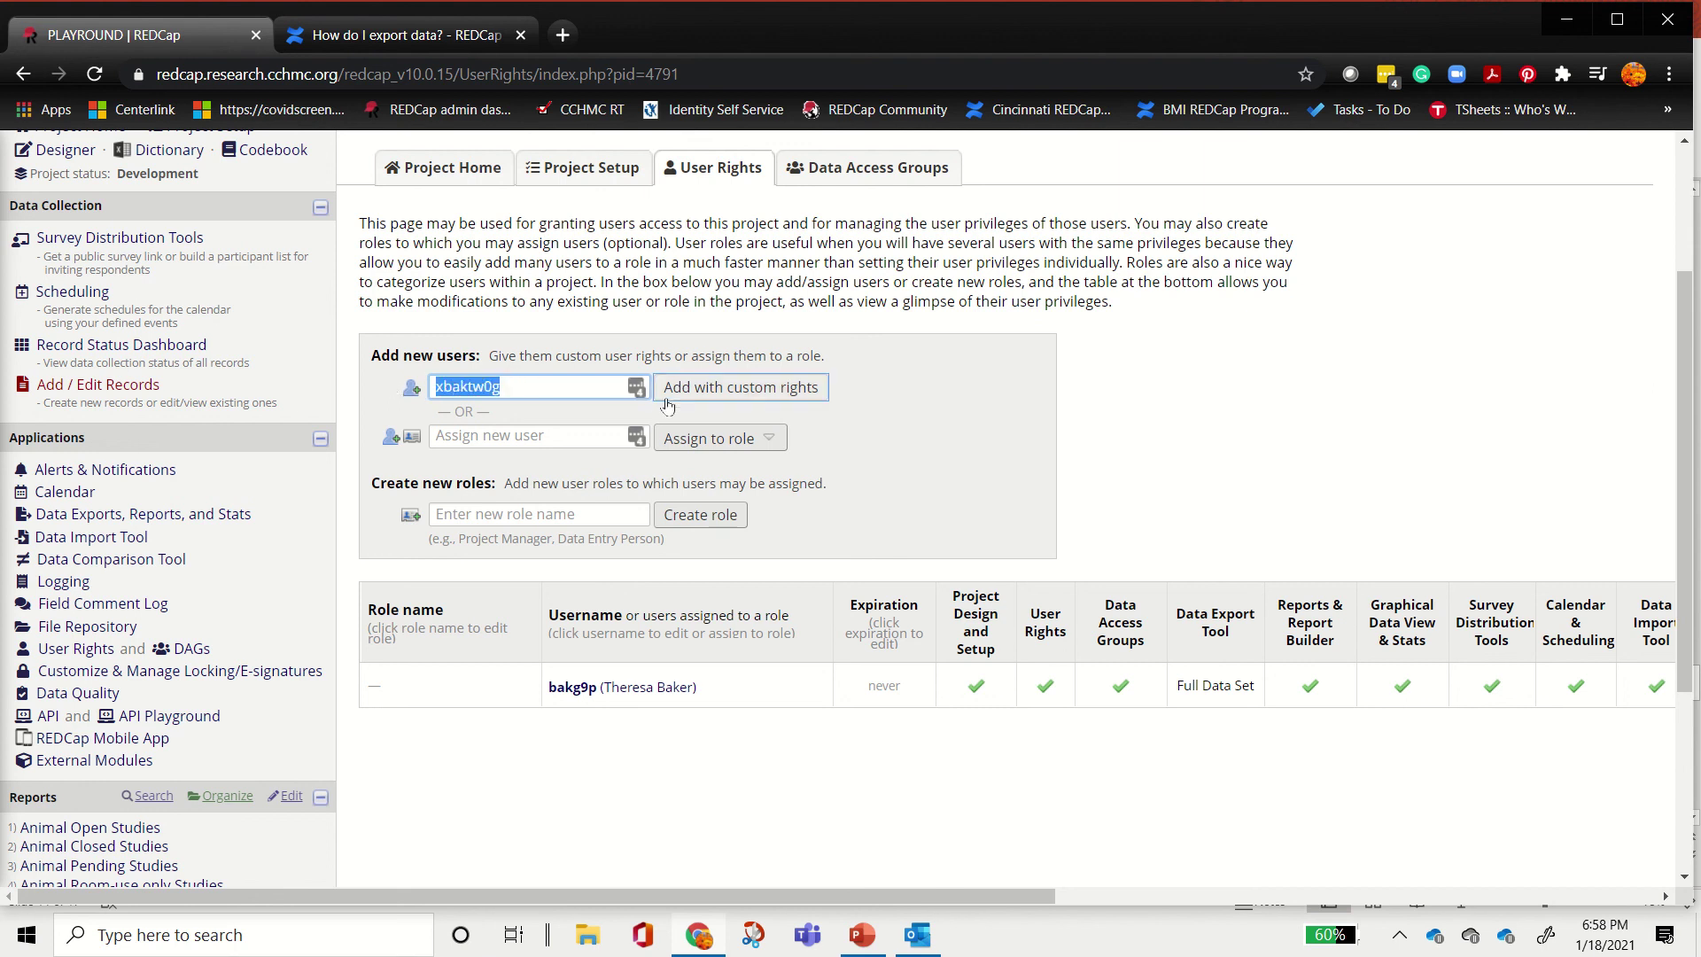
Step: Open custom rights for the new user and grant Project Design and Setup
left_click(754, 388)
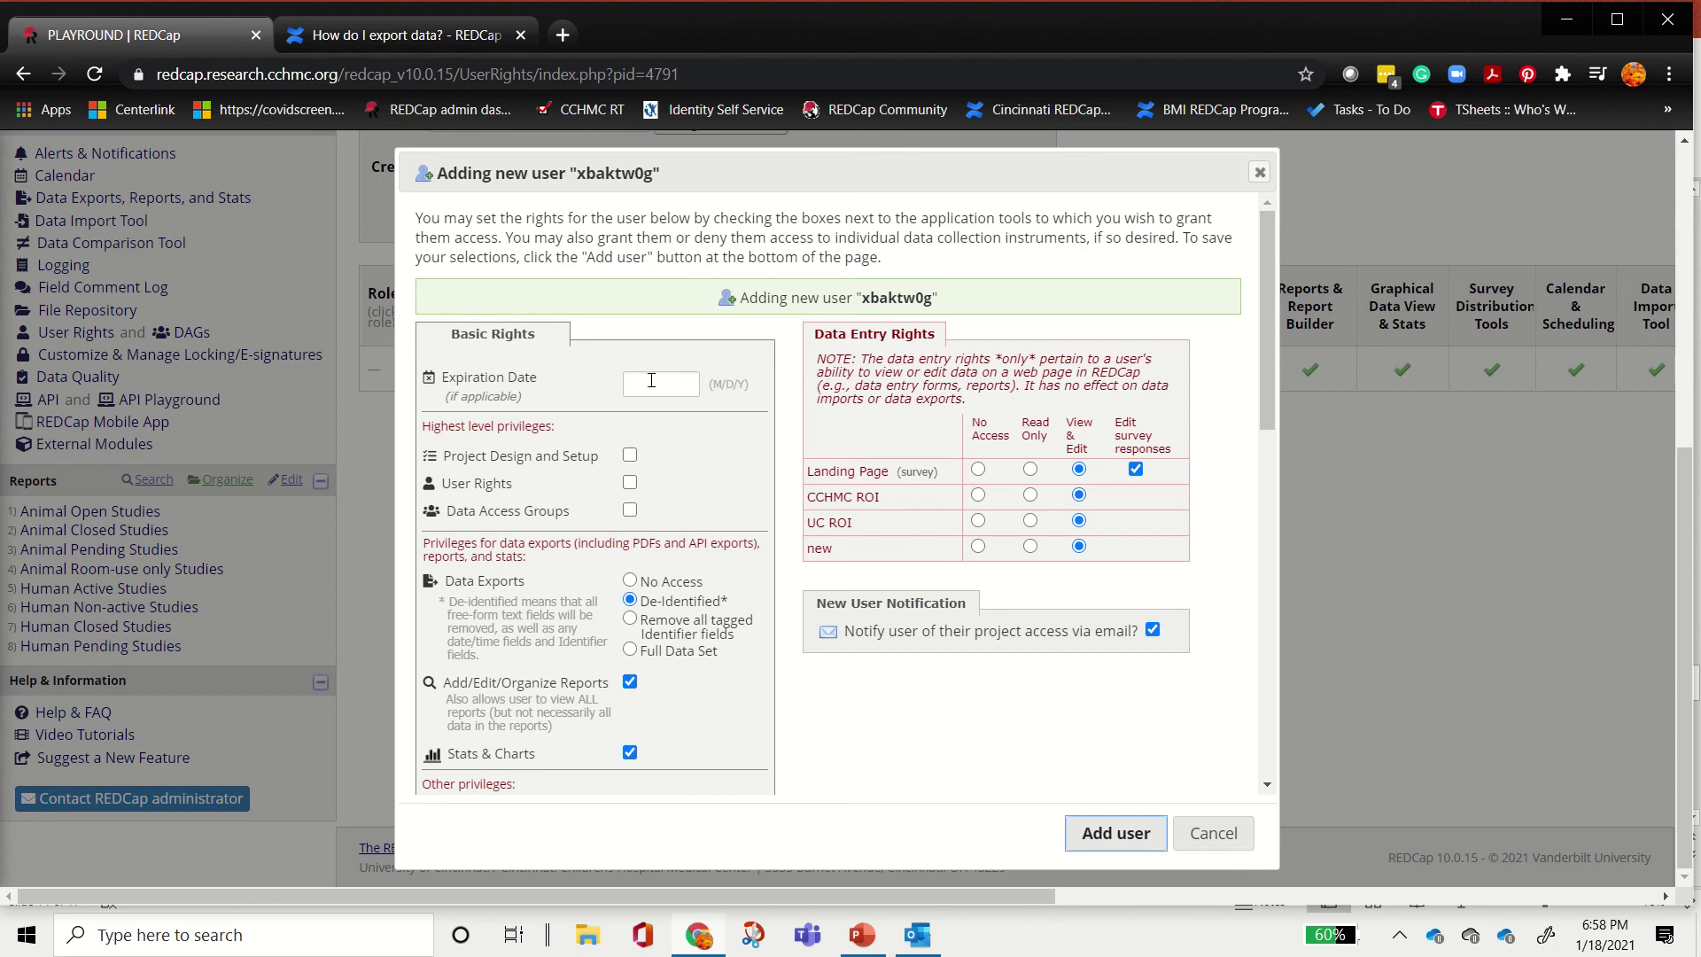
left_click(444, 457)
left_click_drag(444, 456, 598, 457)
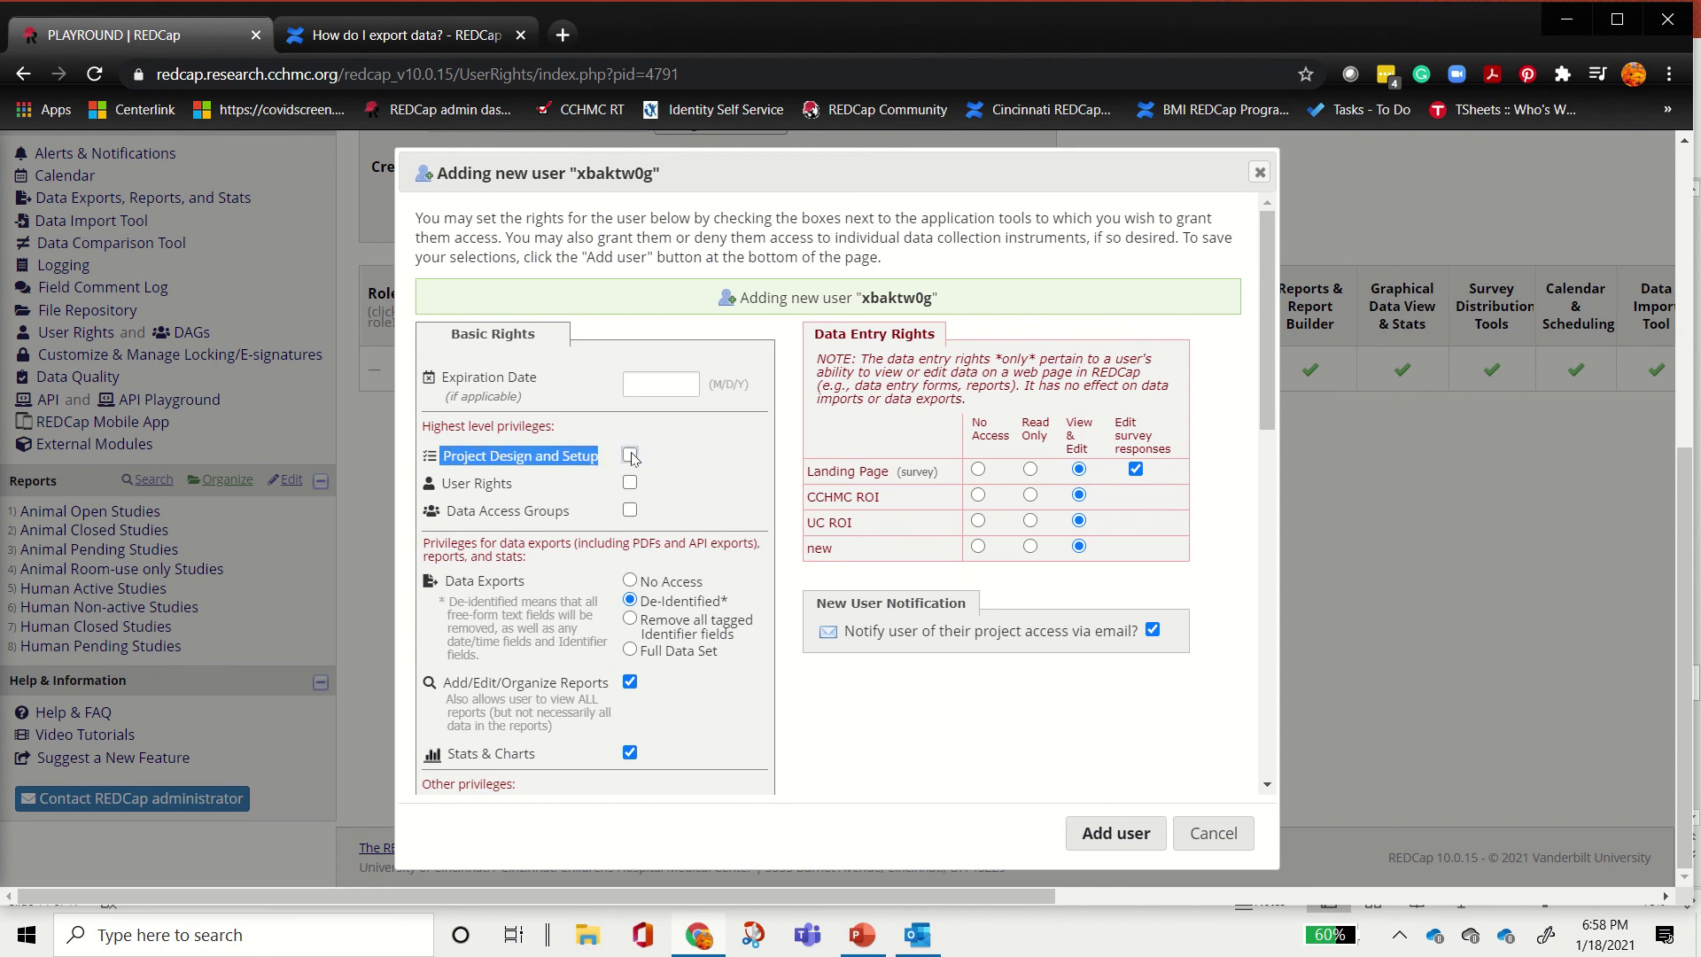
left_click(631, 457)
Step: Grant the User Rights and Data Access Groups privileges, then point out the De-Identified export option
left_click(716, 462)
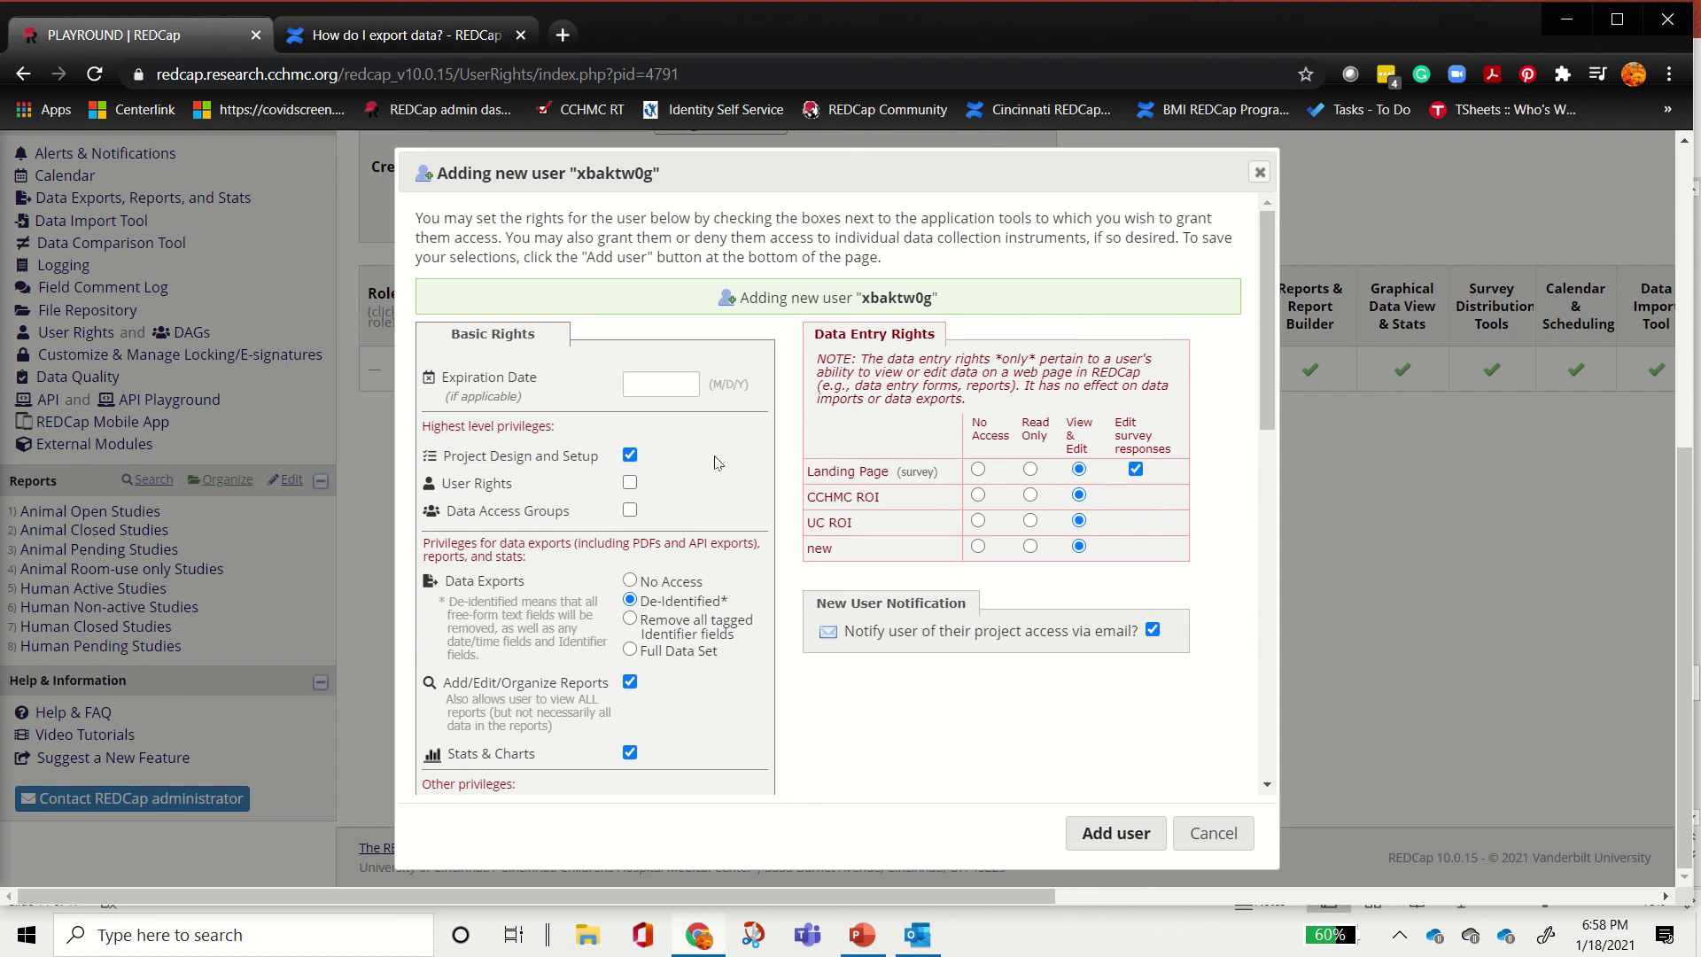
scroll(716, 462, "down", 1)
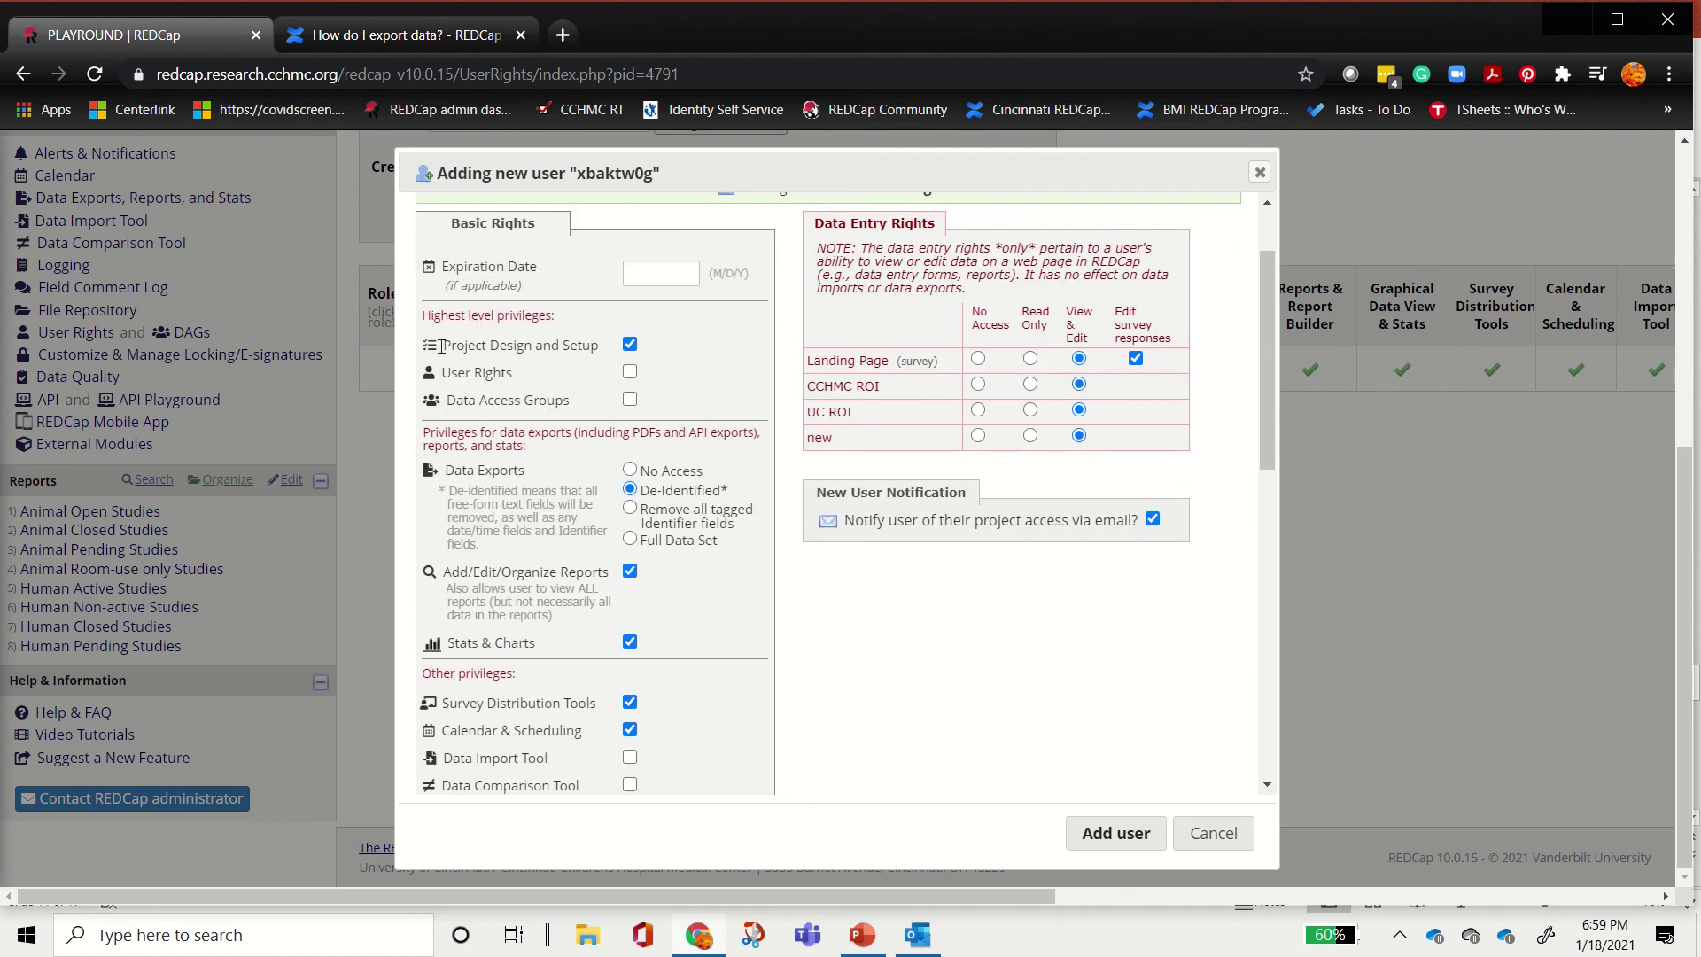
left_click_drag(443, 372, 548, 376)
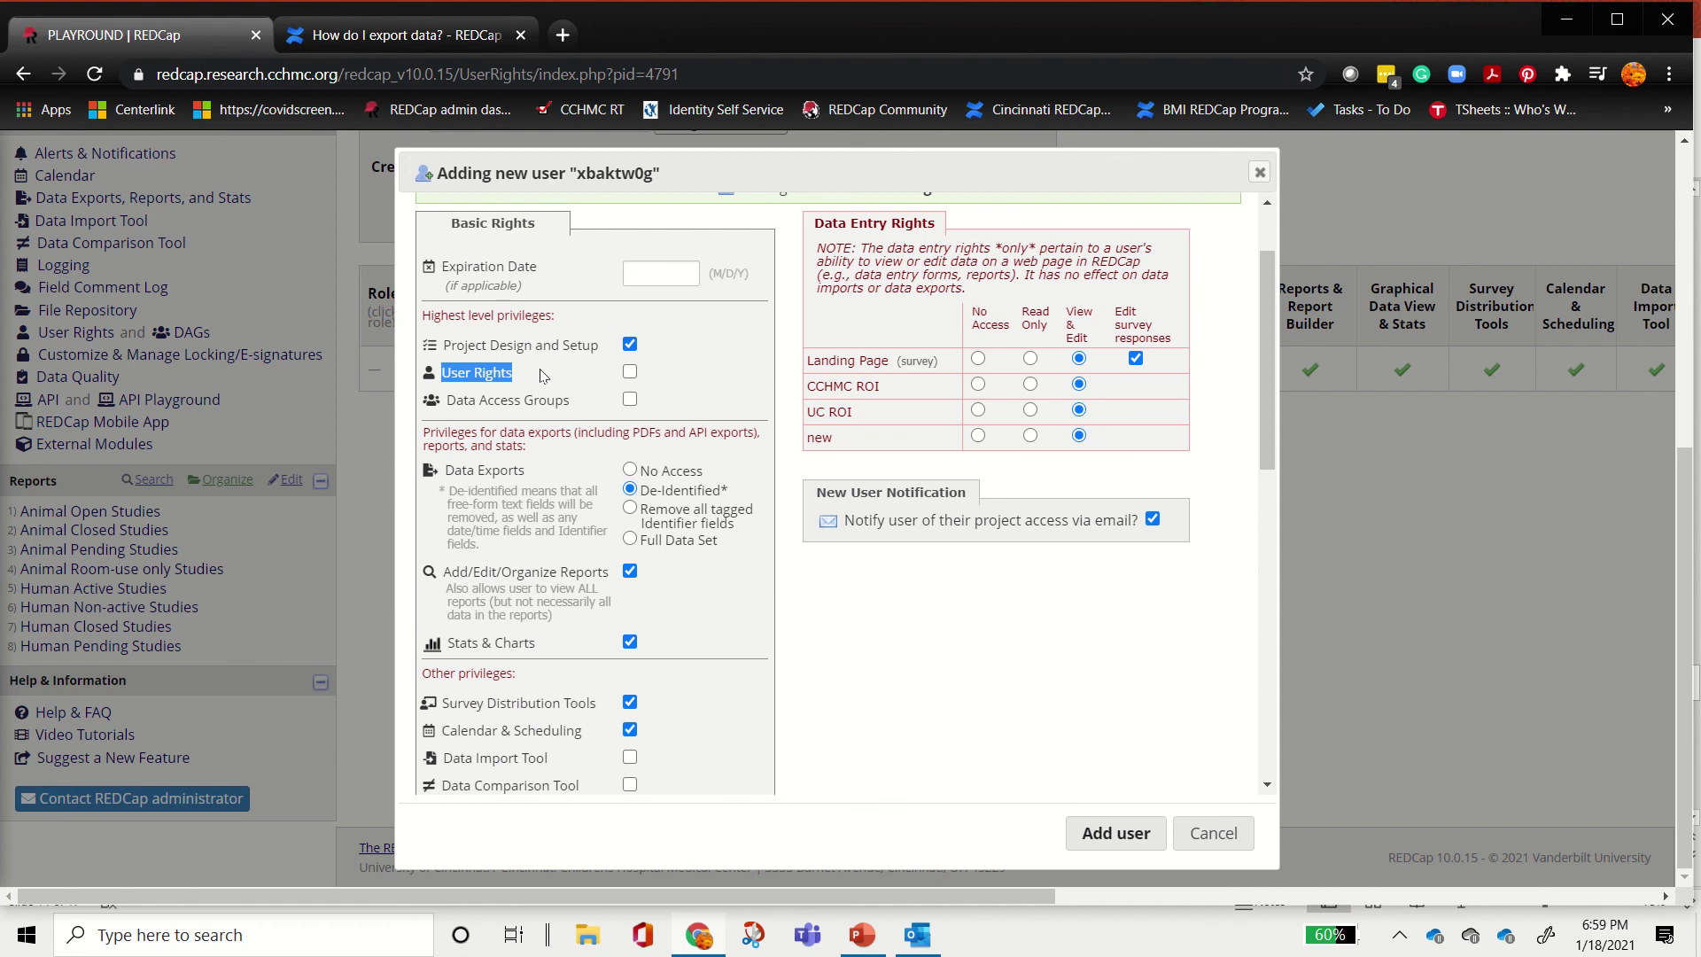
left_click(630, 372)
left_click(630, 400)
scroll(644, 439, "down", 2)
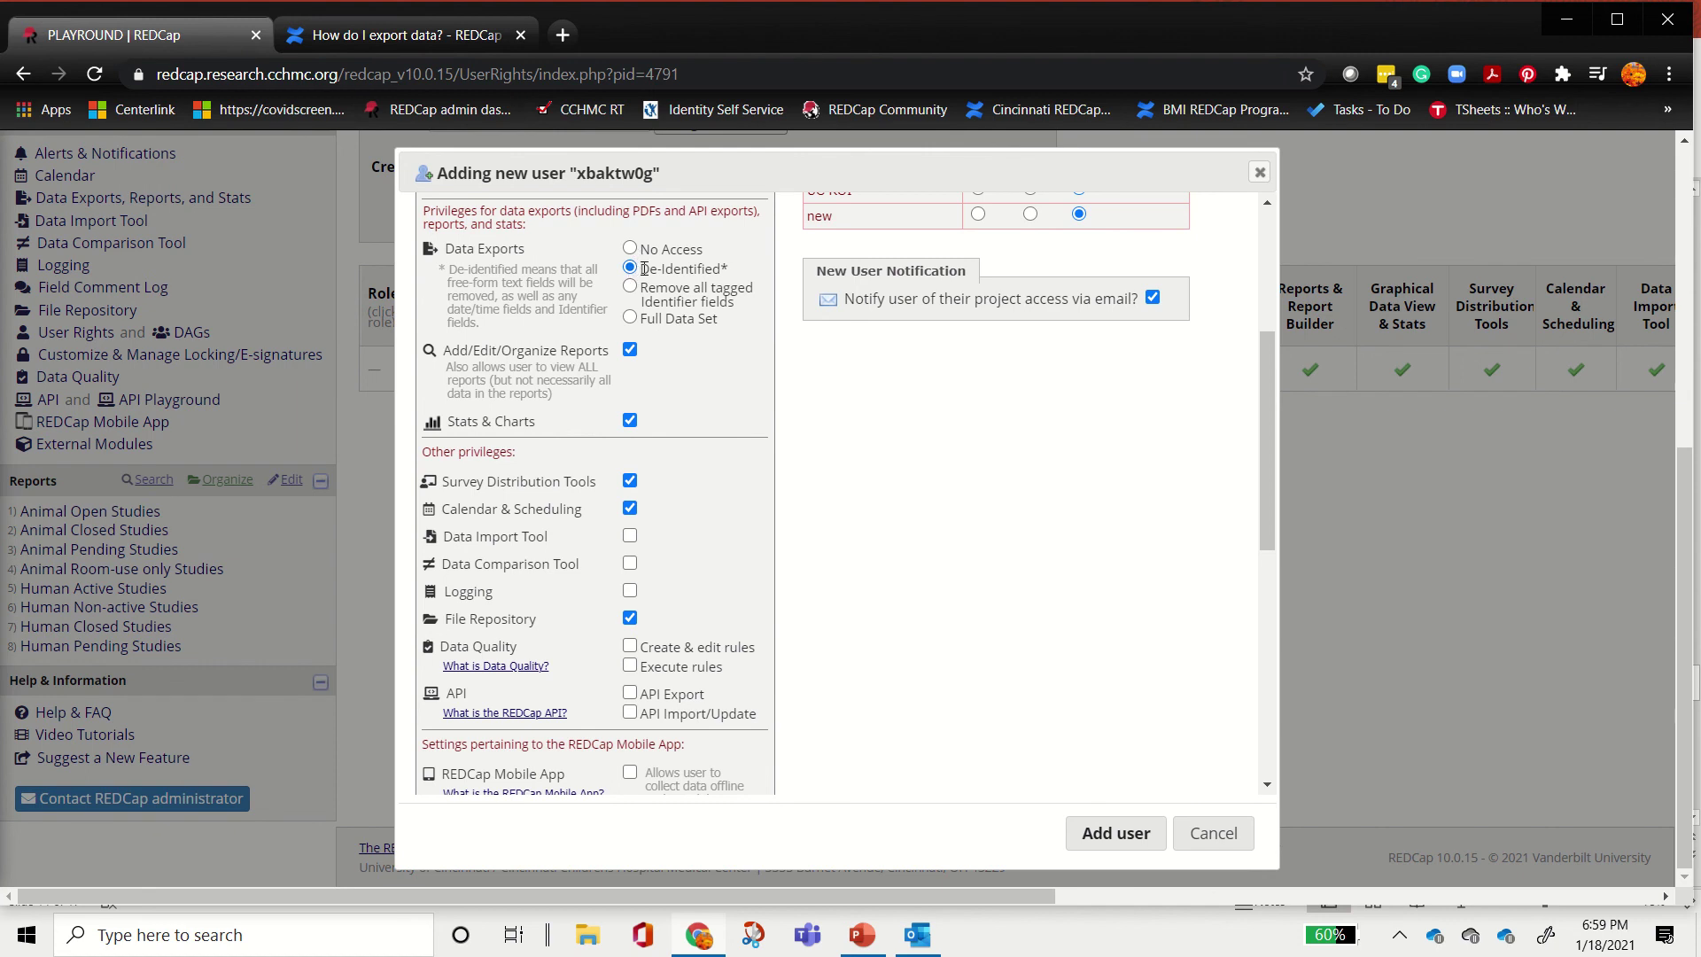
left_click_drag(642, 269, 732, 277)
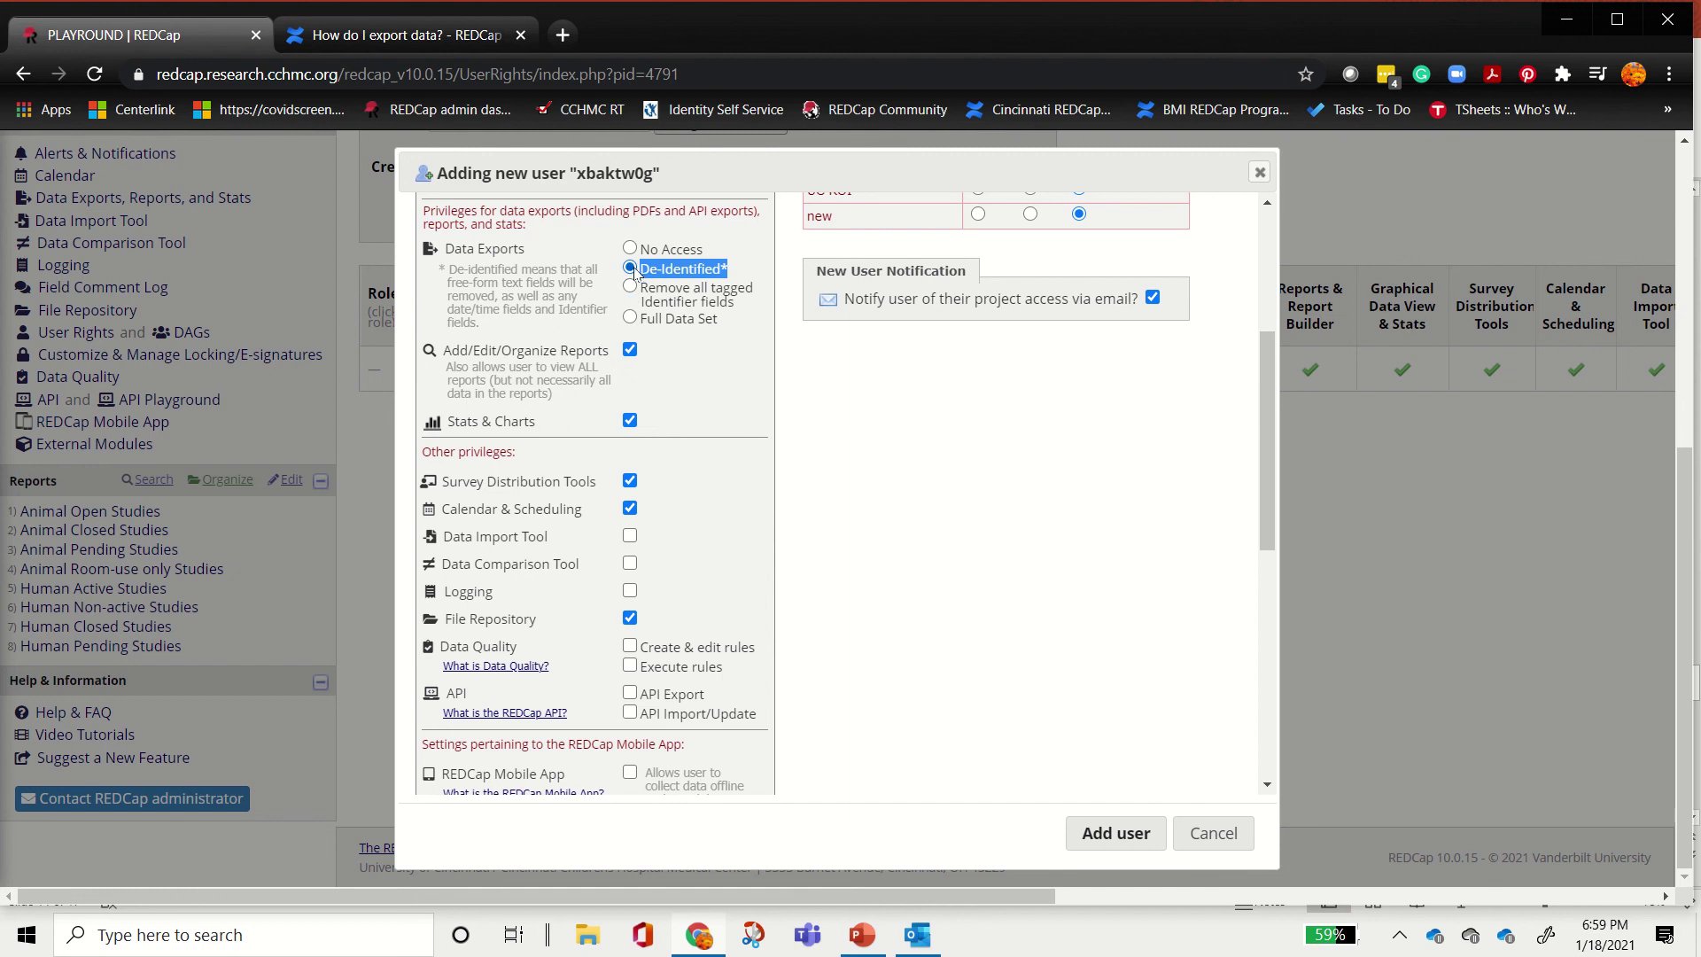
Step: Set Data Exports to 'Remove all tagged Identifier fields' and point out the Full Data Set option
left_click(738, 273)
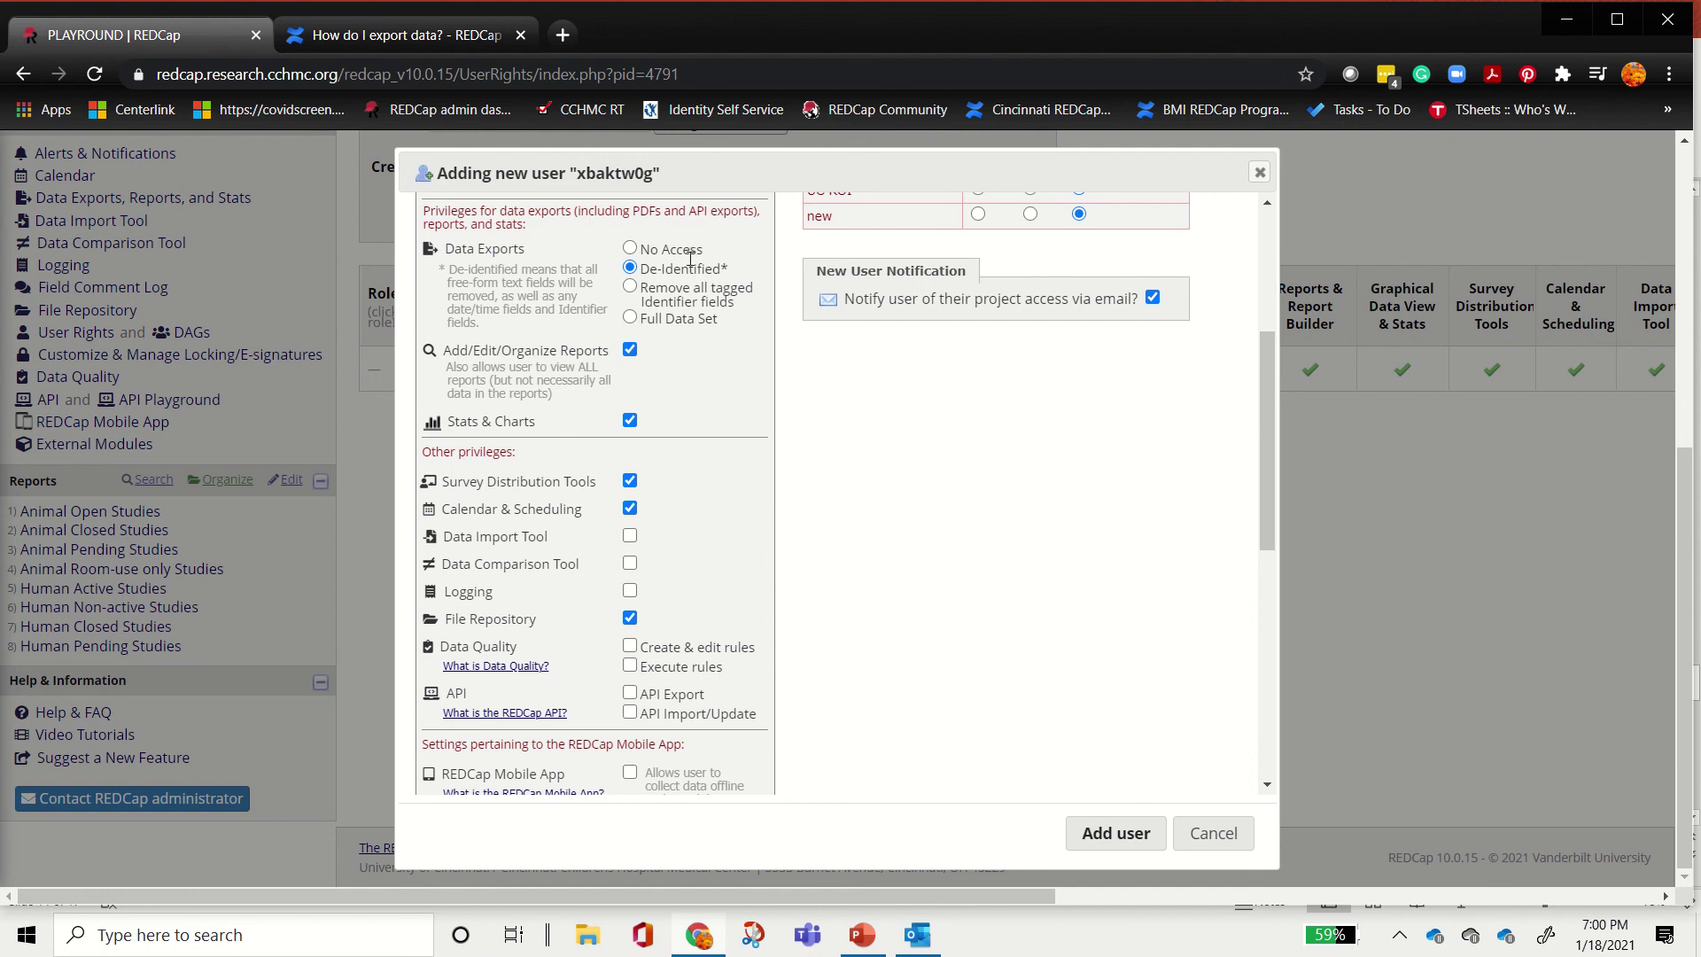
left_click(699, 289)
left_click_drag(735, 324, 632, 330)
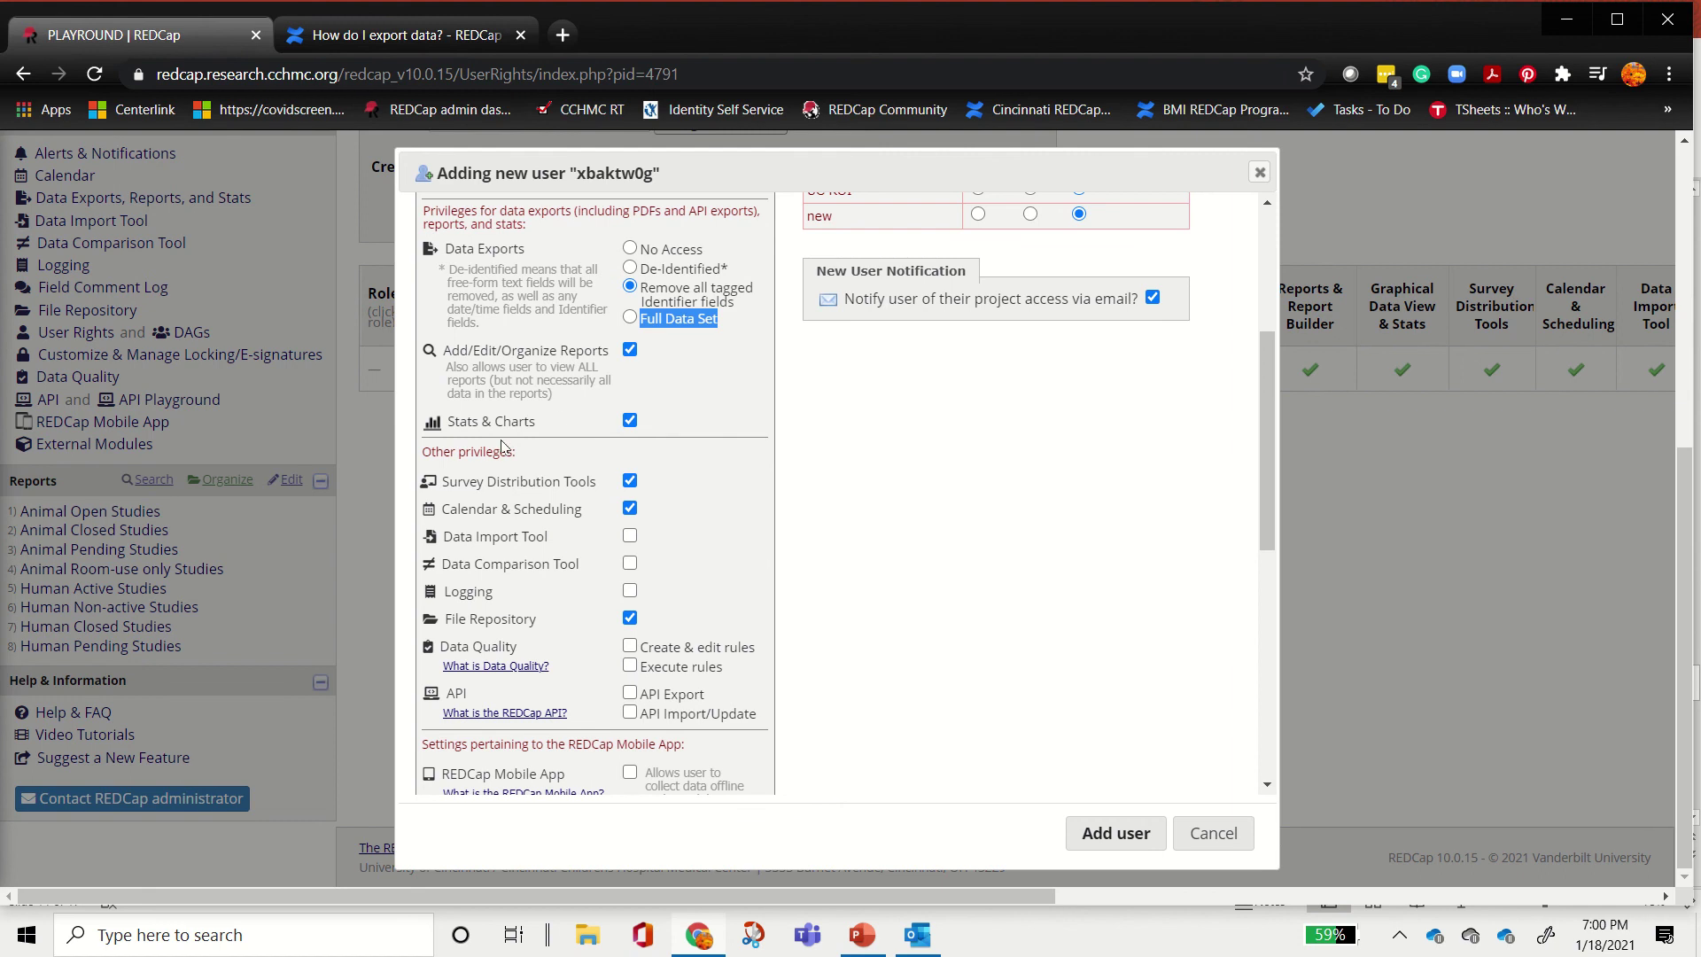
Step: Look through the remaining privileges, starting with Survey Distribution Tools
scroll(629, 447, "down", 1)
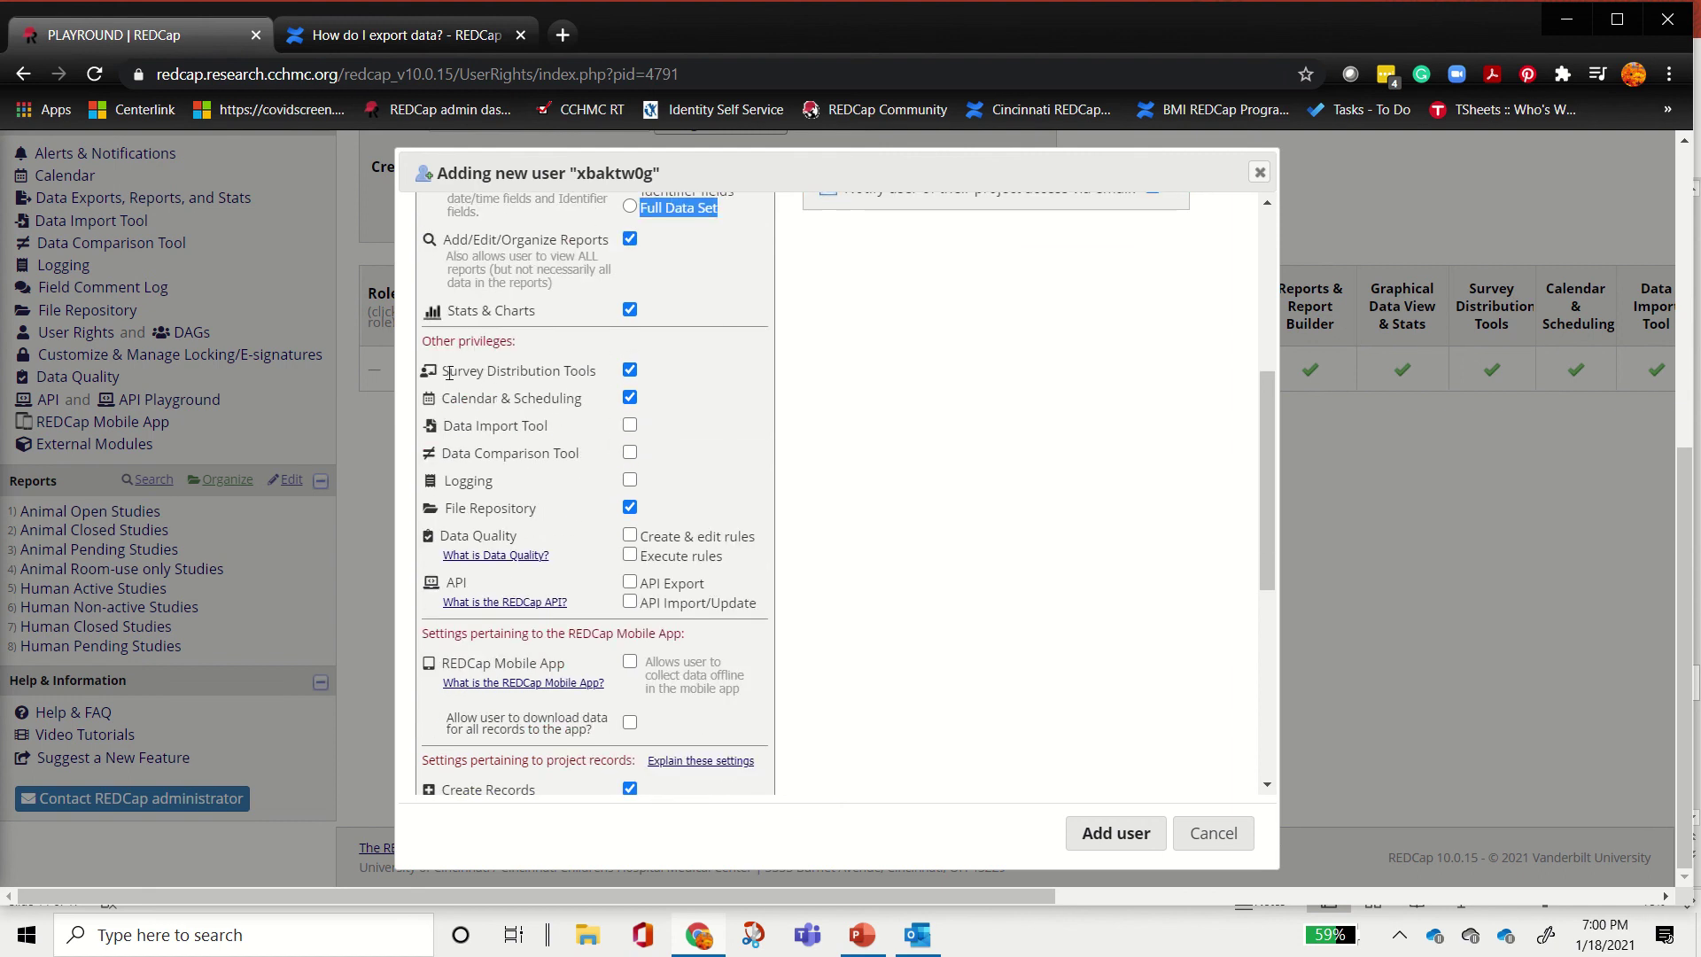
left_click_drag(449, 373, 594, 371)
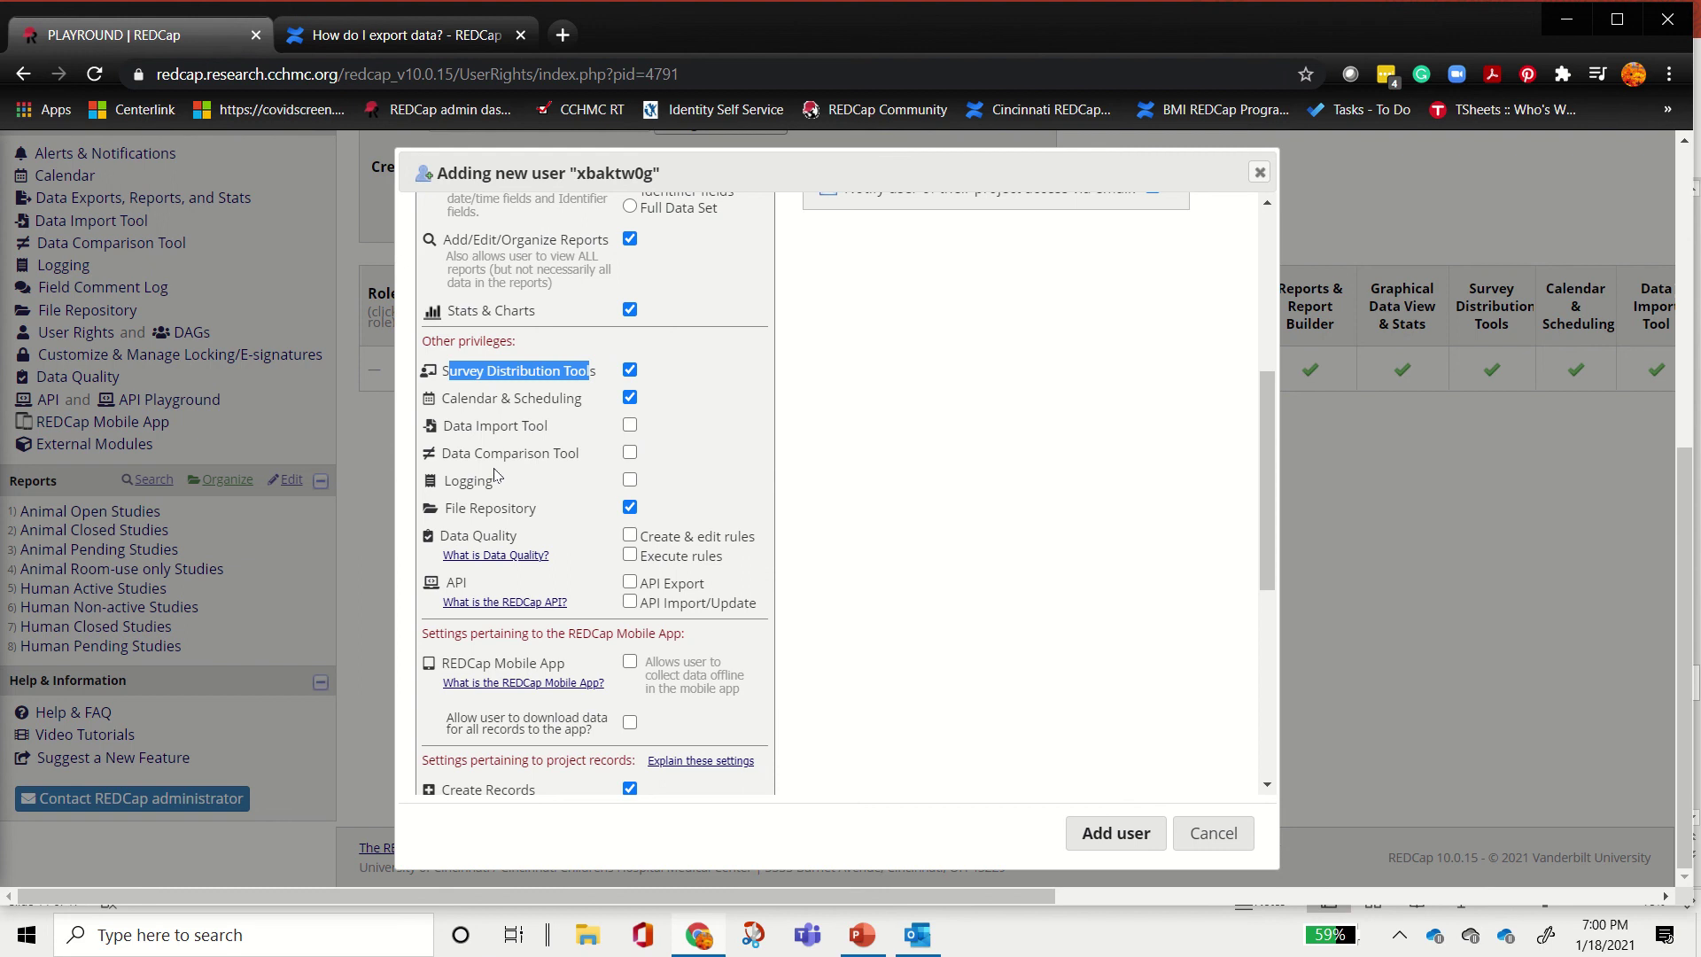
left_click_drag(503, 509, 518, 514)
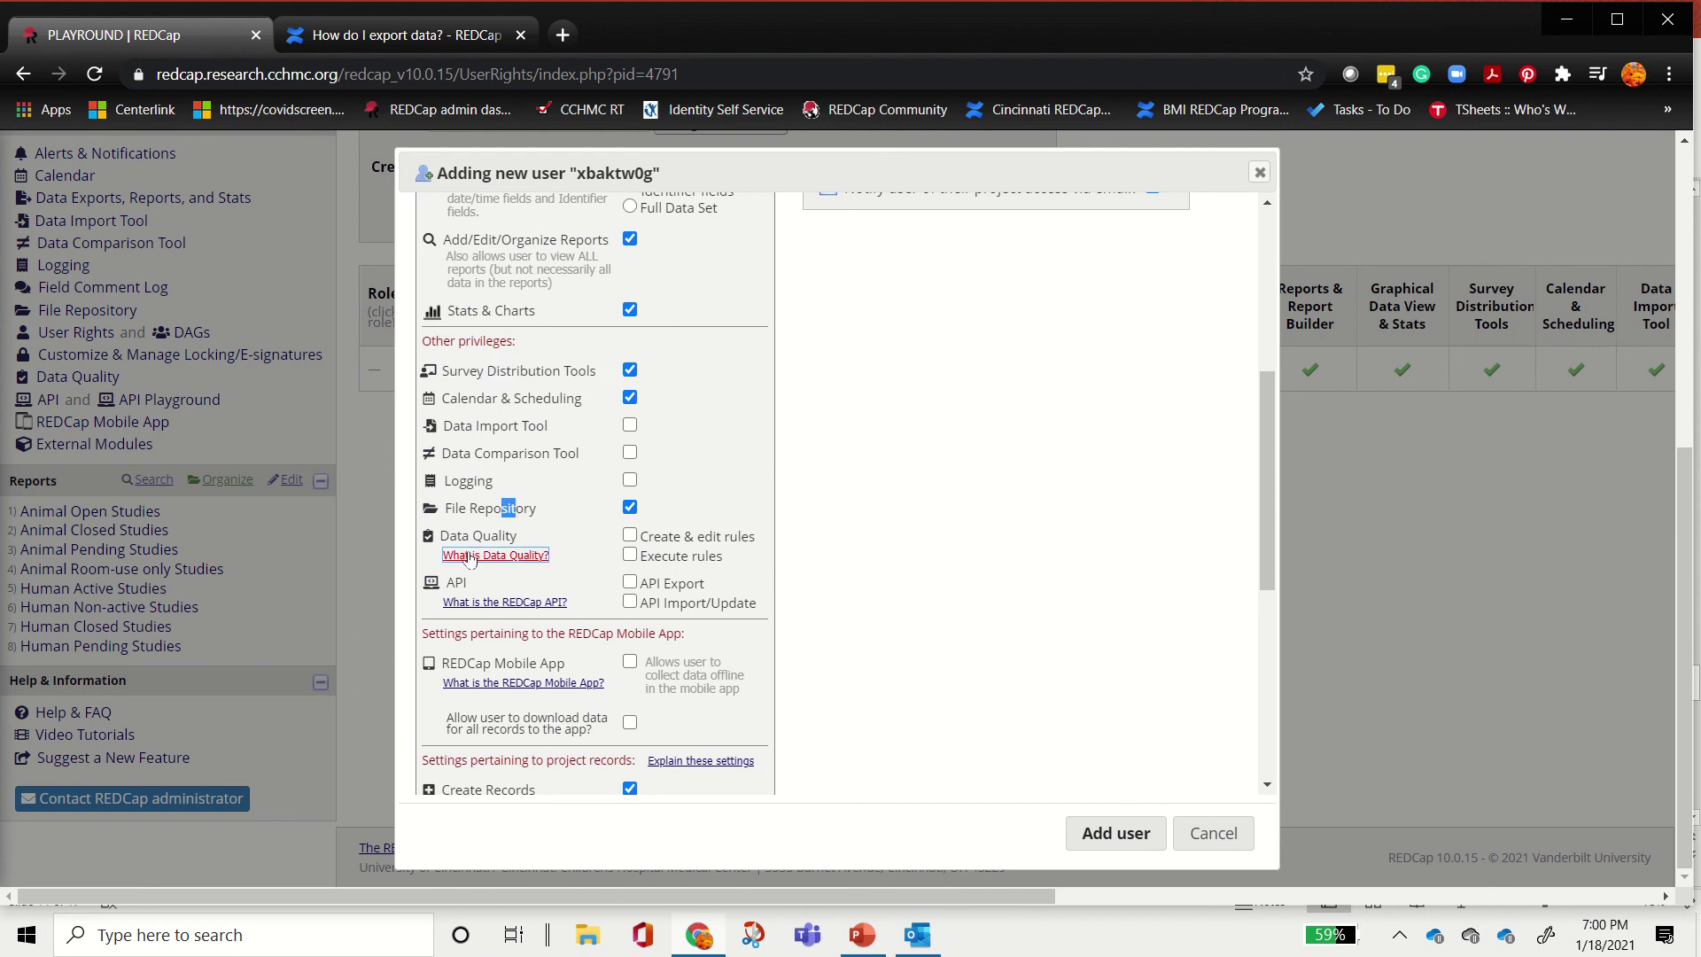
left_click_drag(462, 536, 518, 536)
scroll(792, 443, "down", 1)
scroll(792, 443, "down", 3)
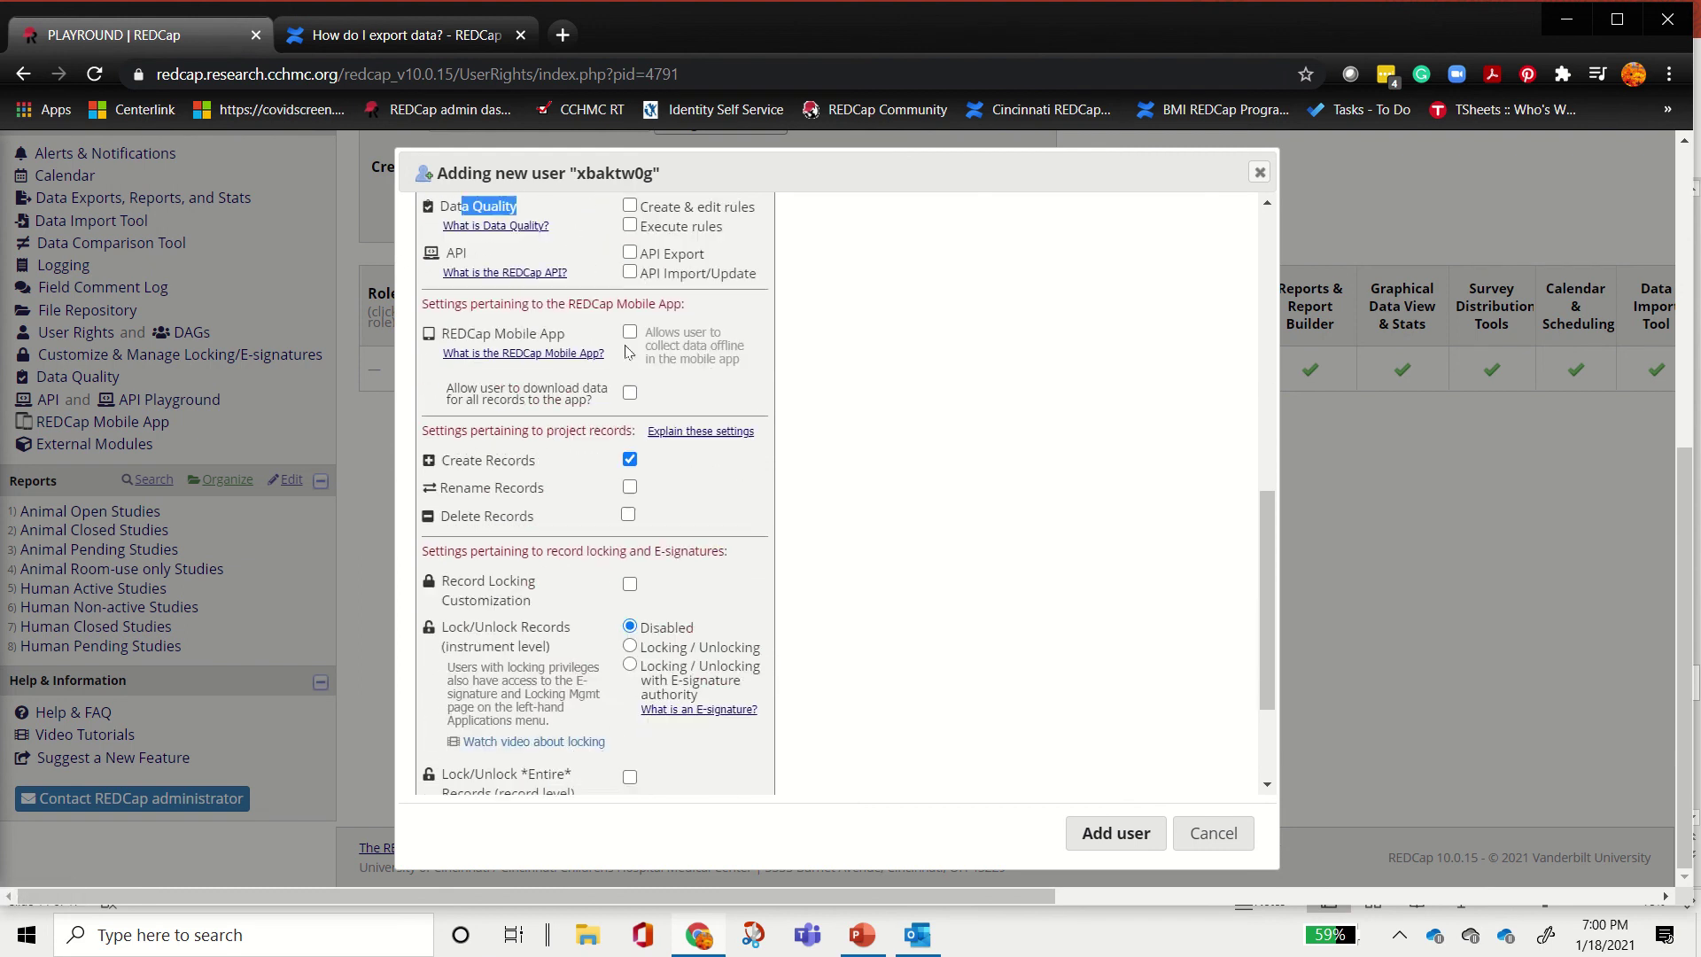
scroll(974, 376, "up", 3)
scroll(957, 381, "up", 2)
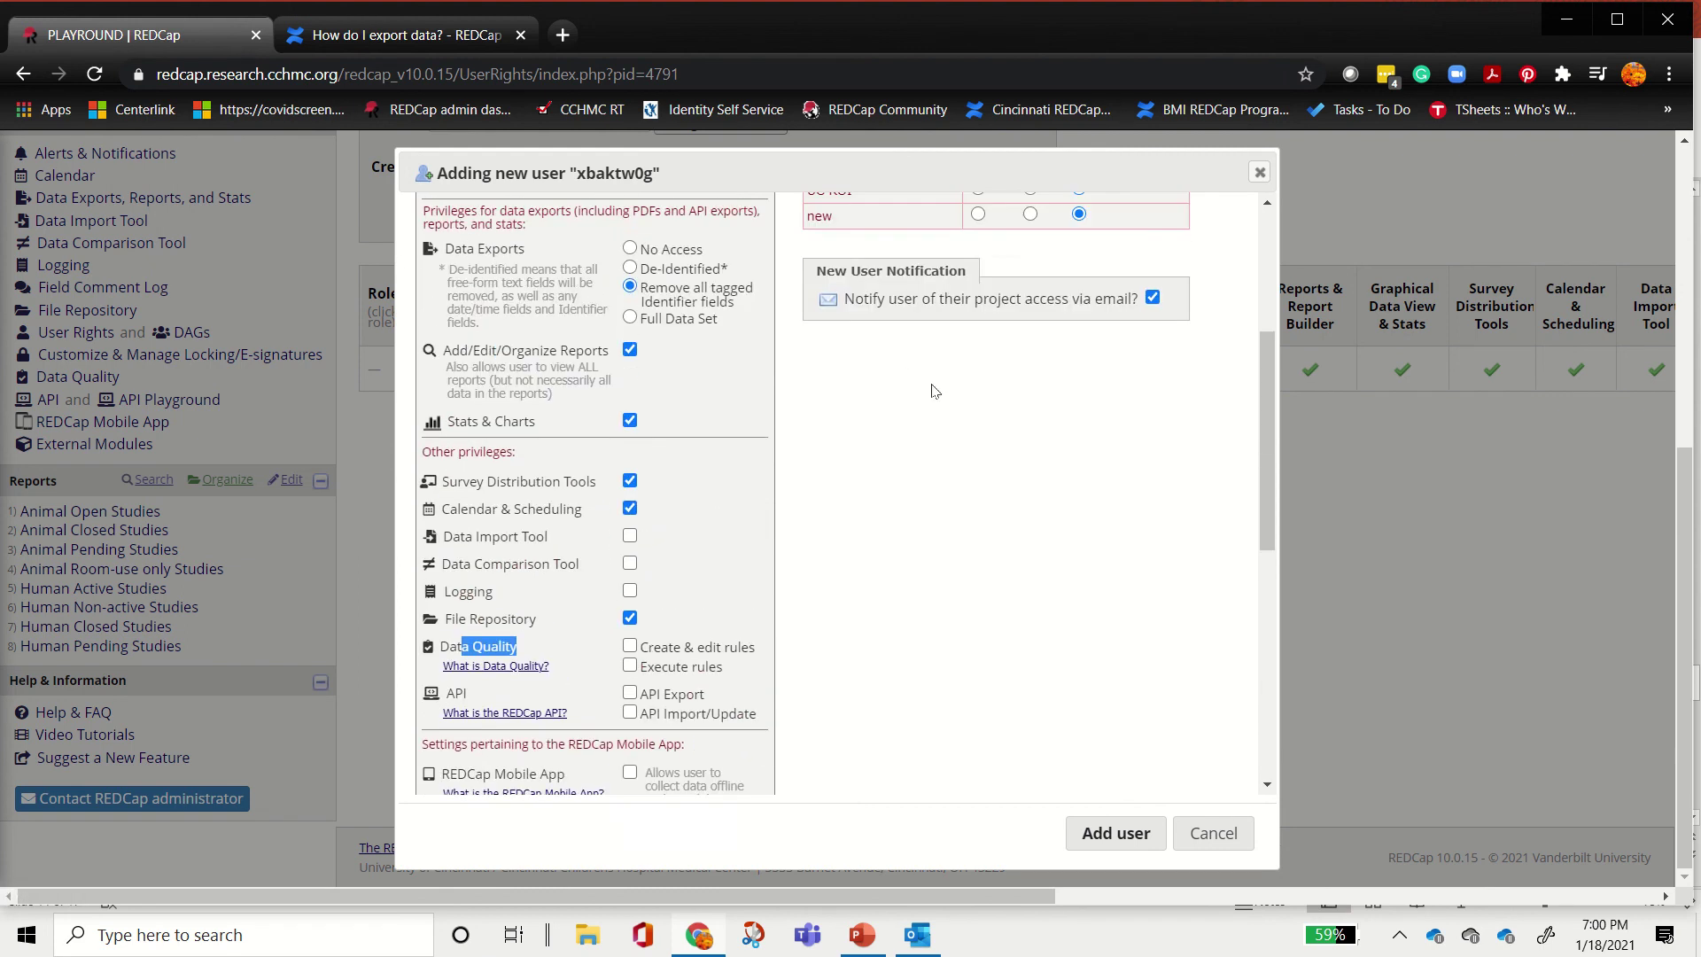
scroll(627, 334, "down", 3)
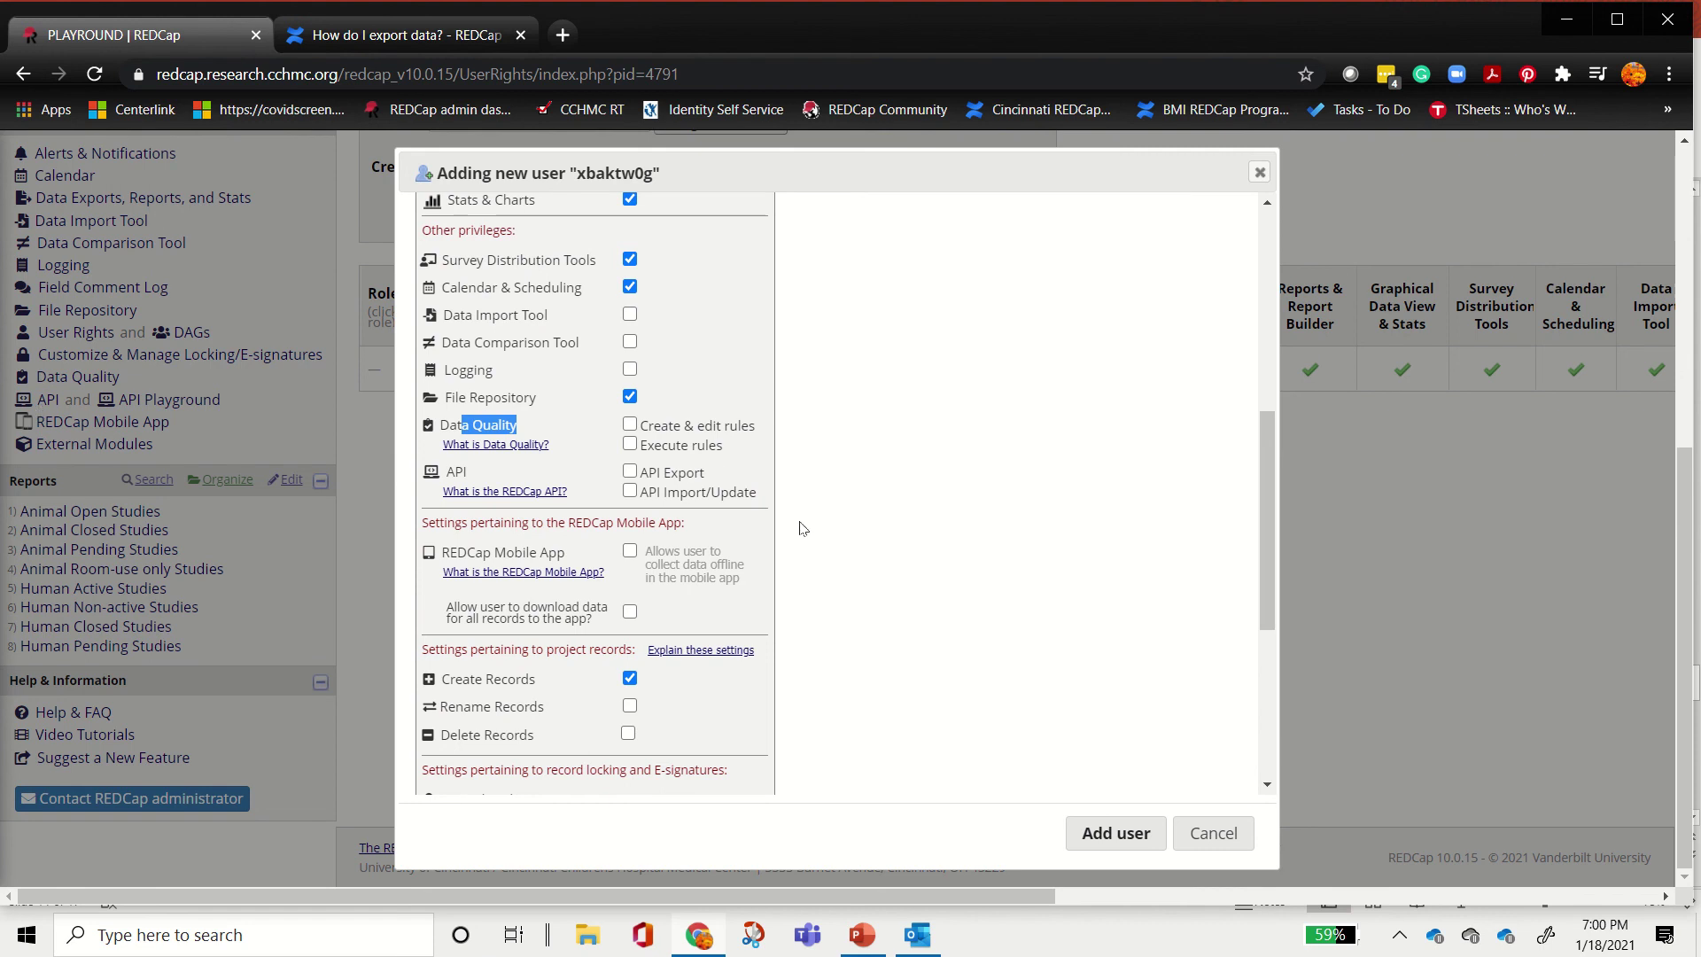
scroll(956, 459, "down", 4)
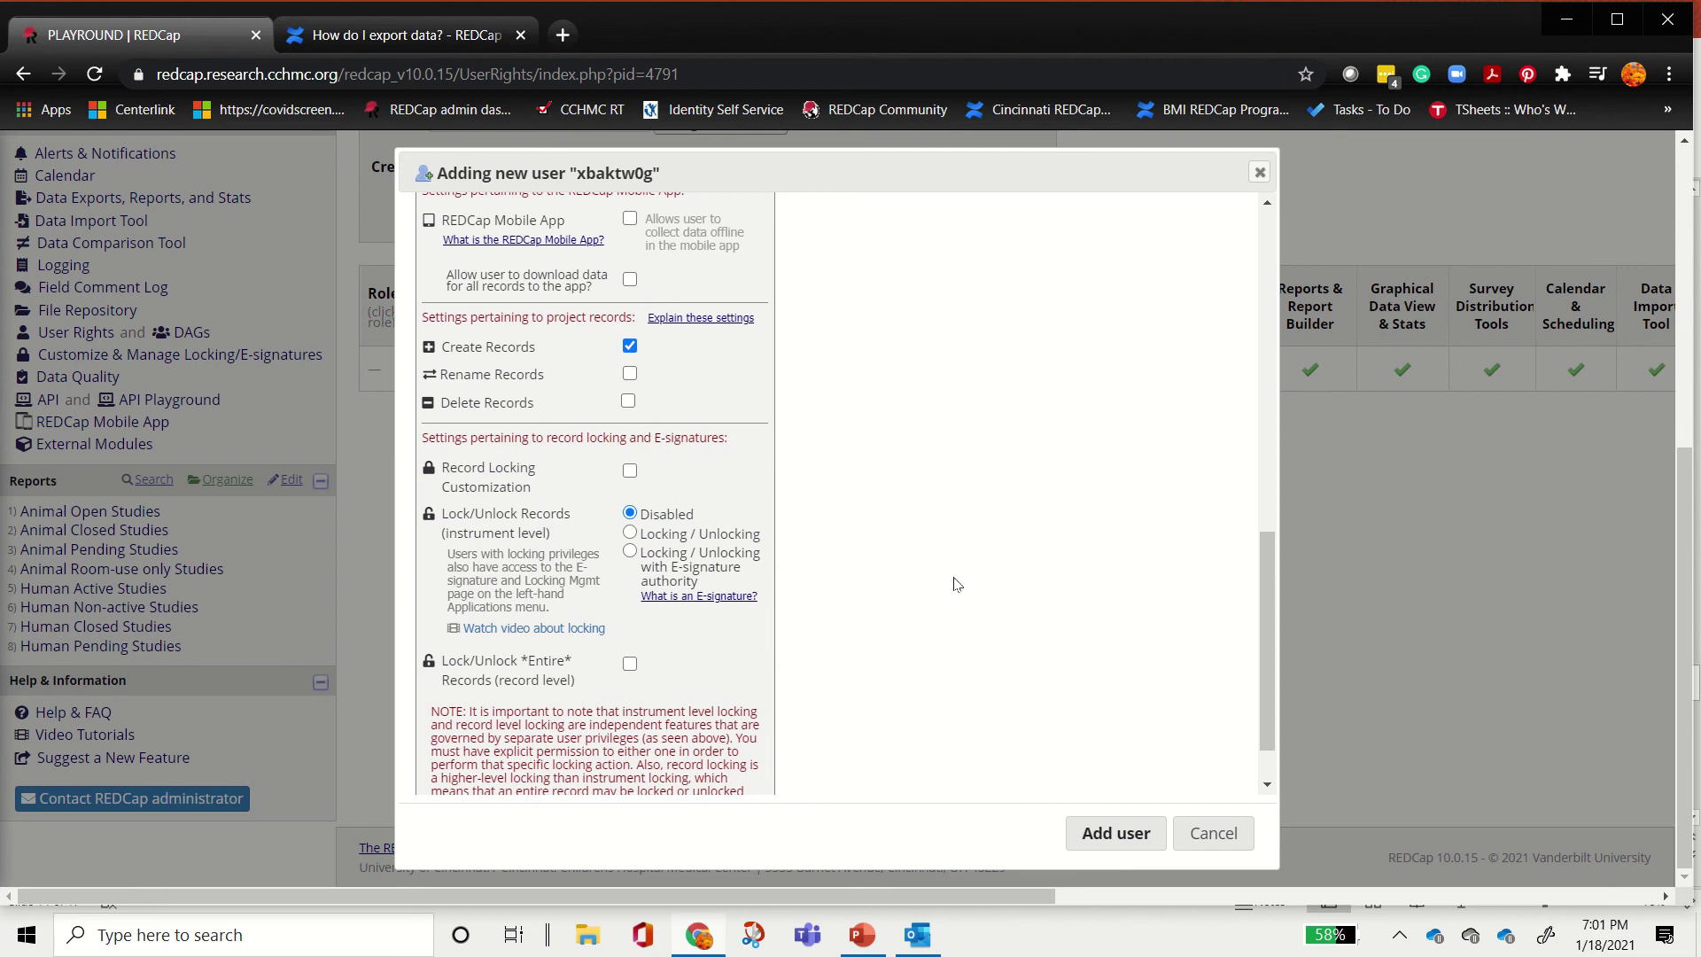
scroll(956, 583, "up", 10)
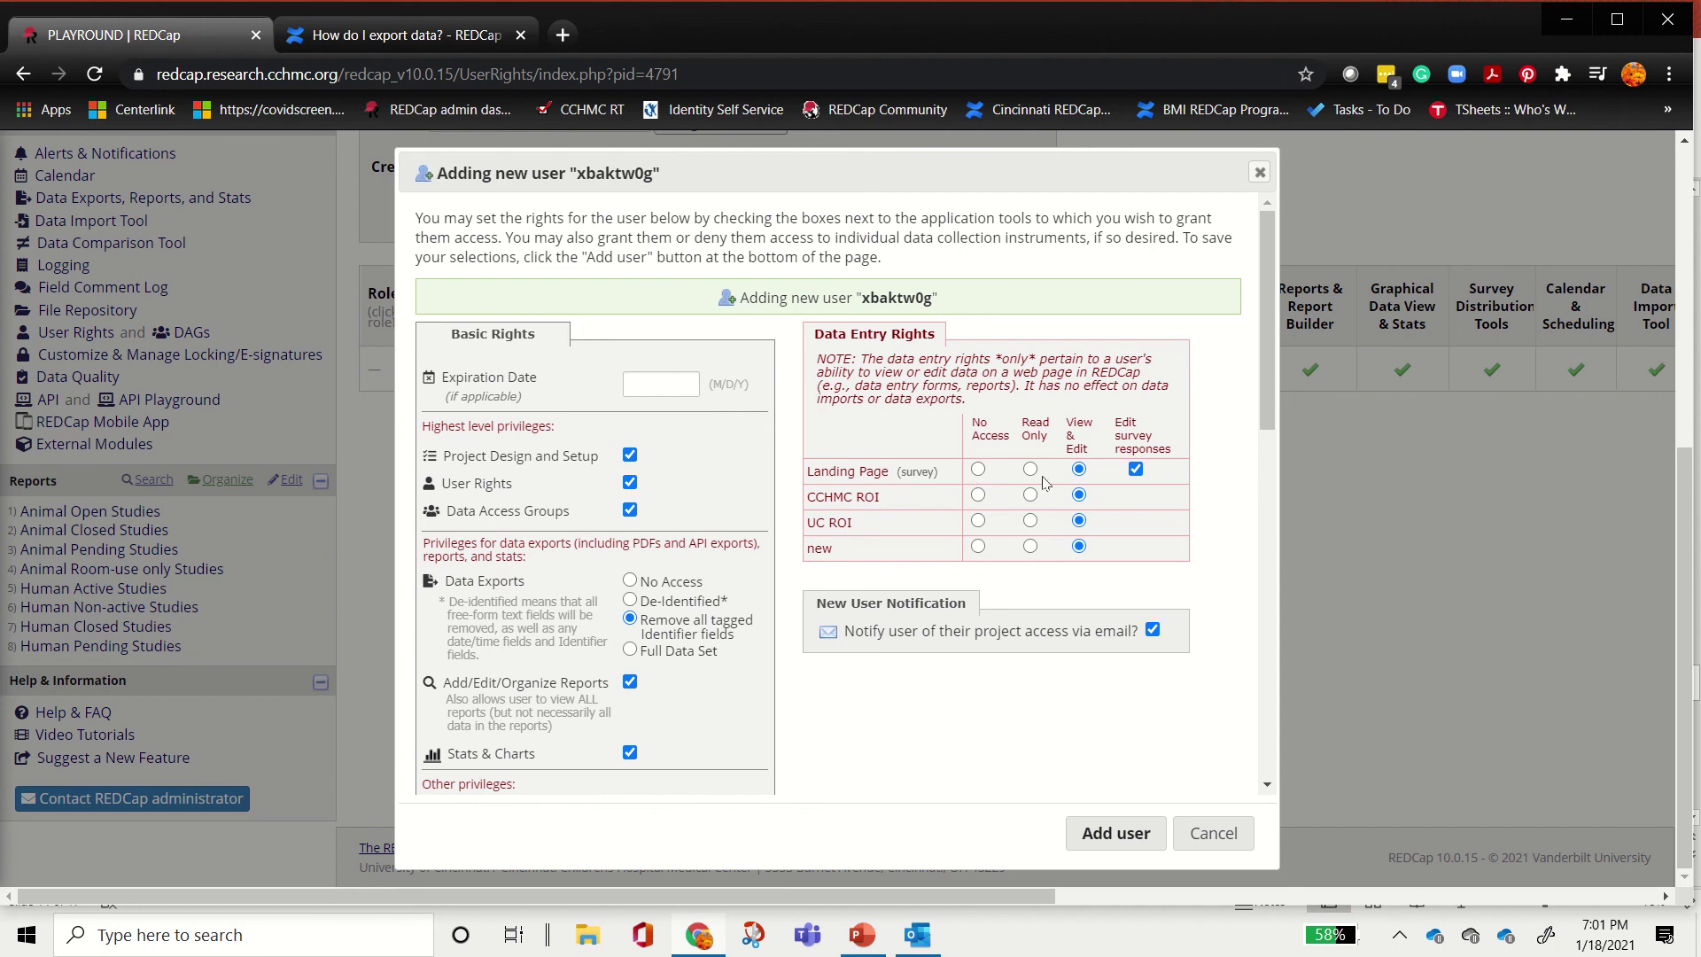
Step: Give the user No Access to the 'new' instrument and add them with these rights
left_click(978, 546)
left_click_drag(1116, 426, 1159, 475)
left_click(1167, 477)
left_click(1125, 837)
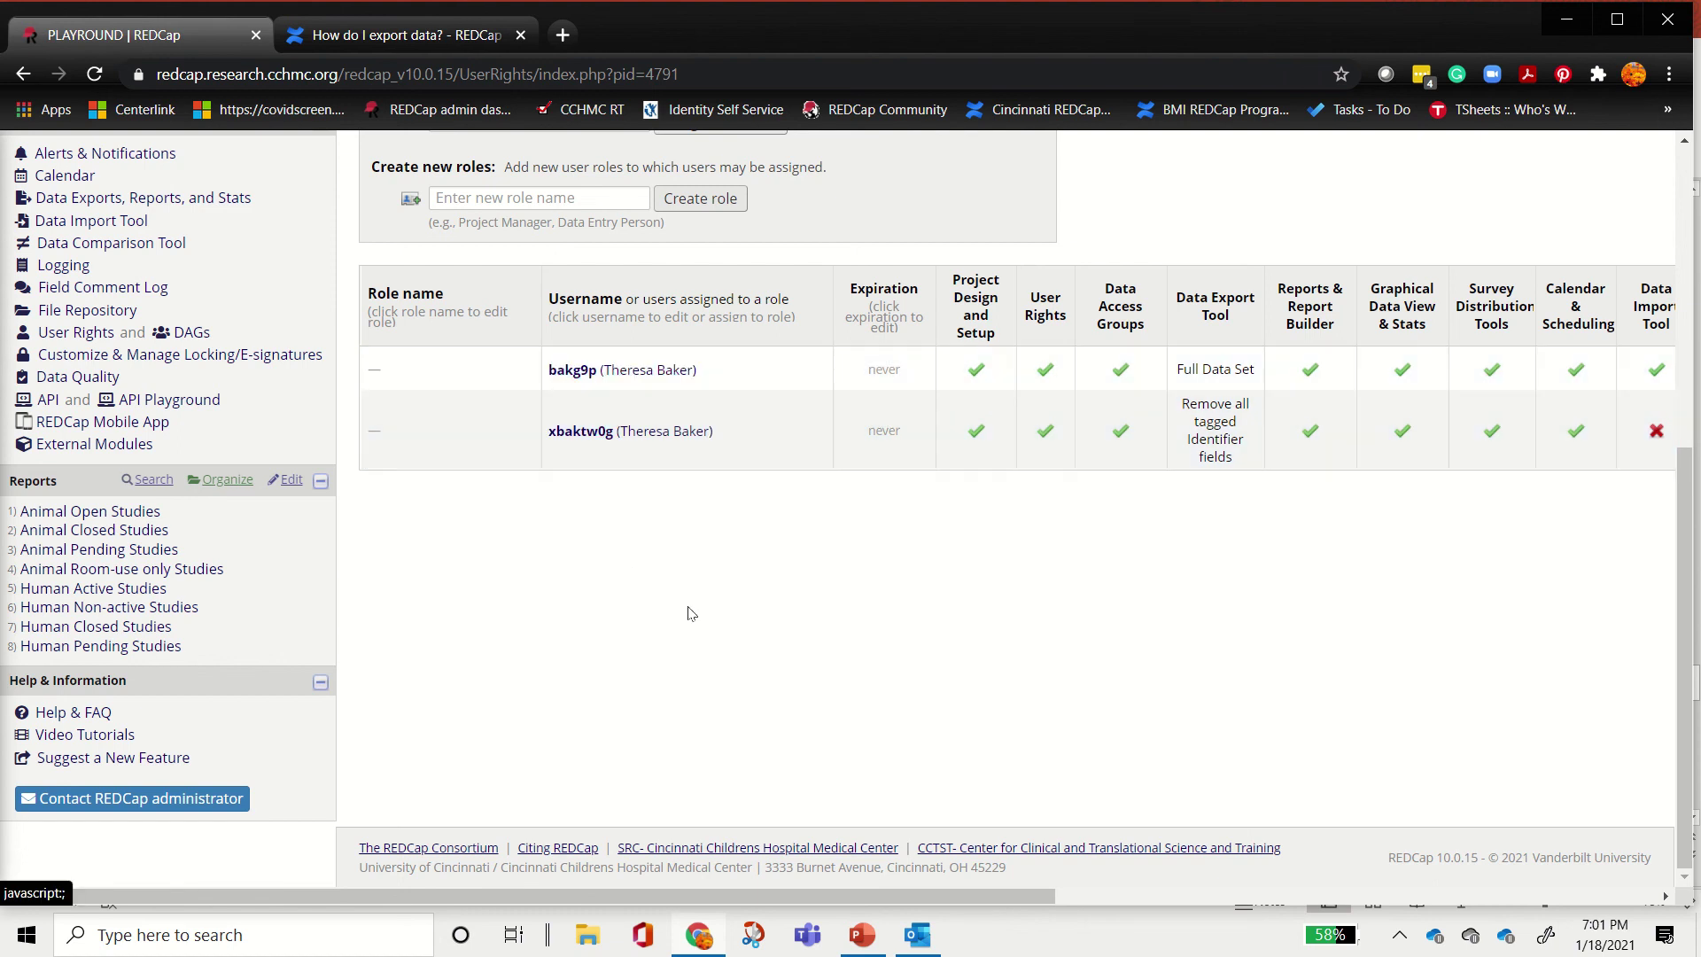
scroll(771, 665, "up", 3)
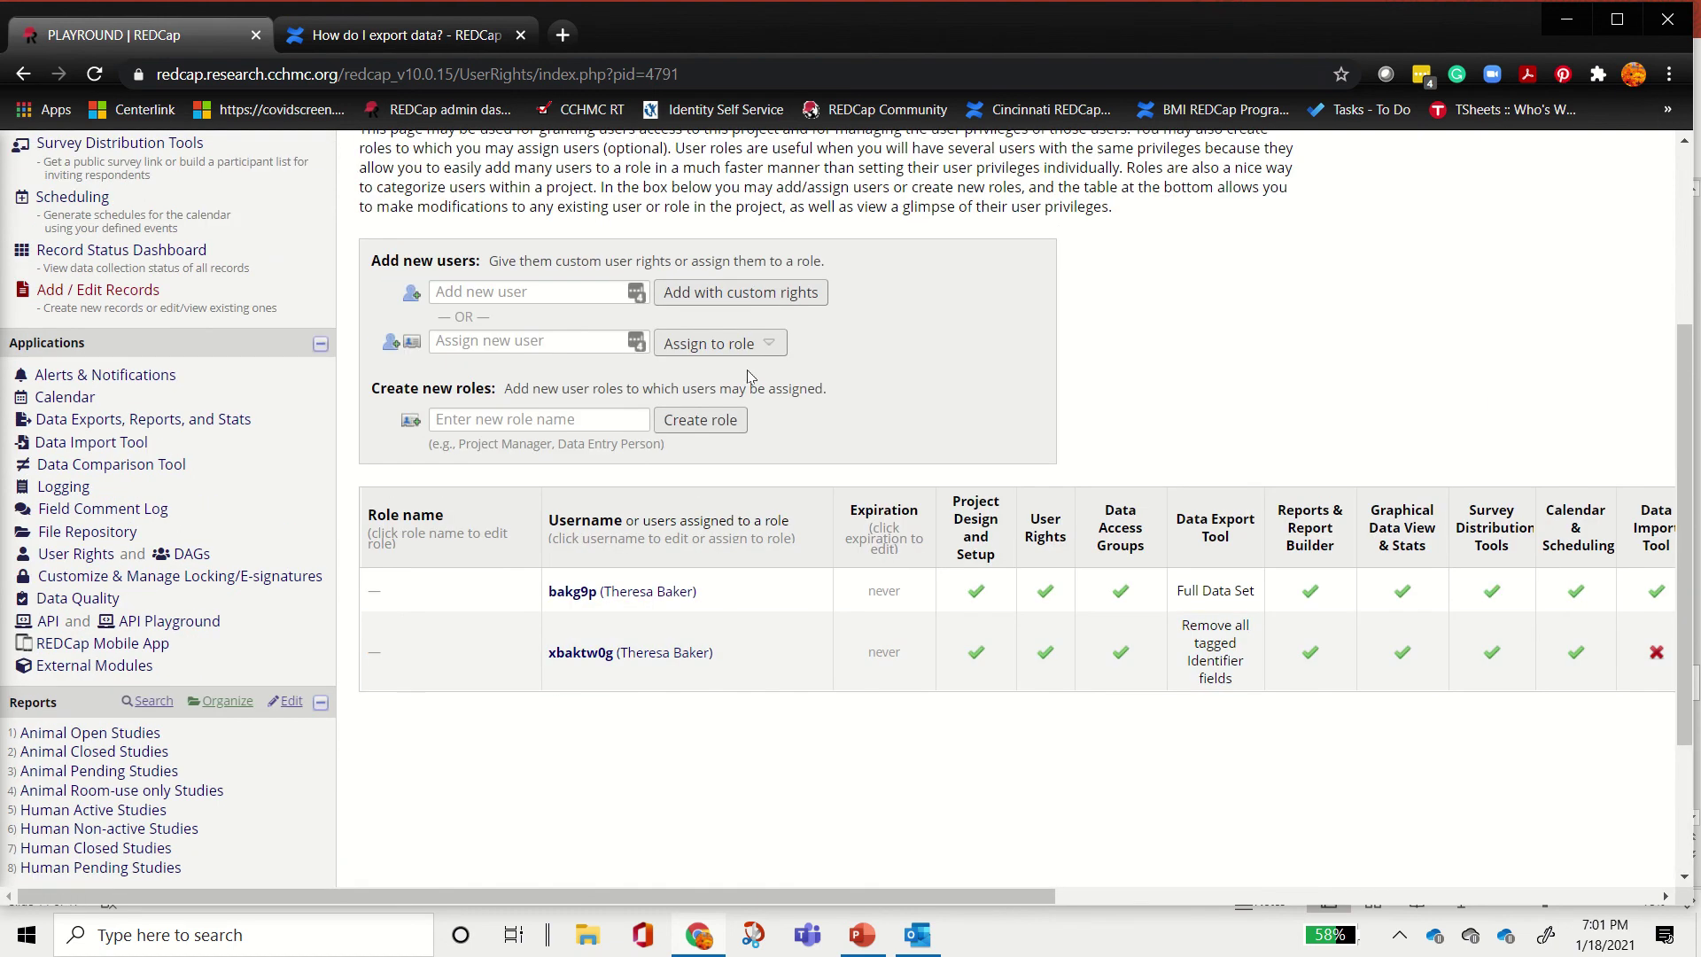
scroll(204, 532, "up", 3)
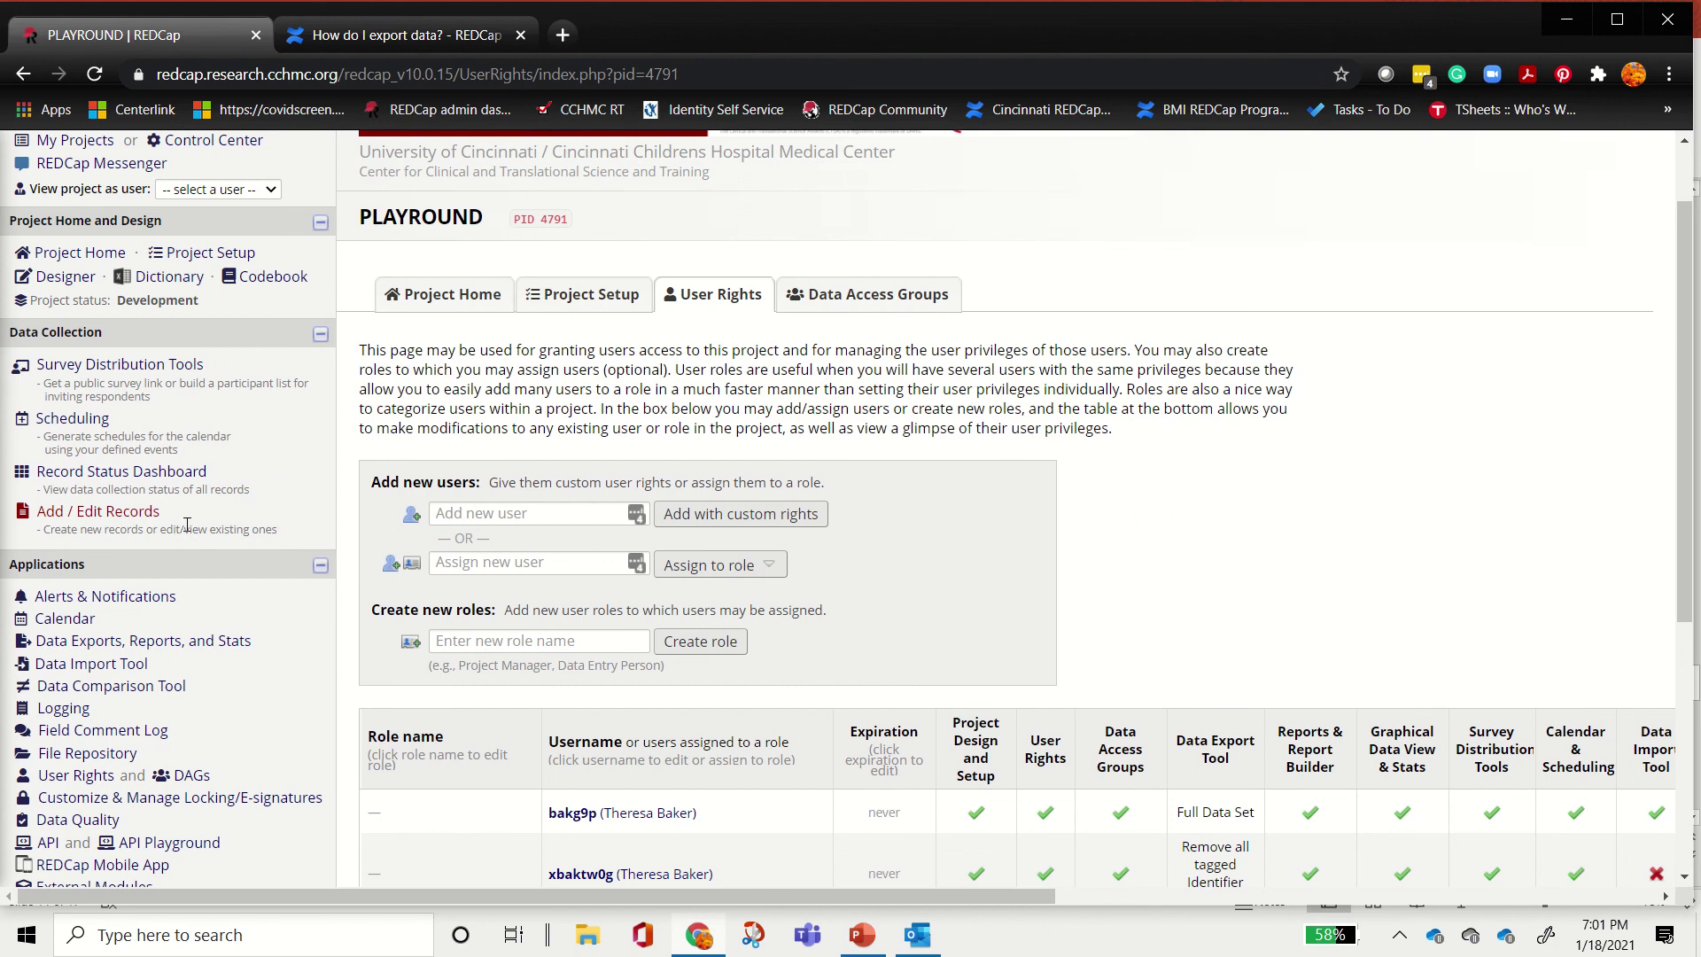
left_click(631, 560)
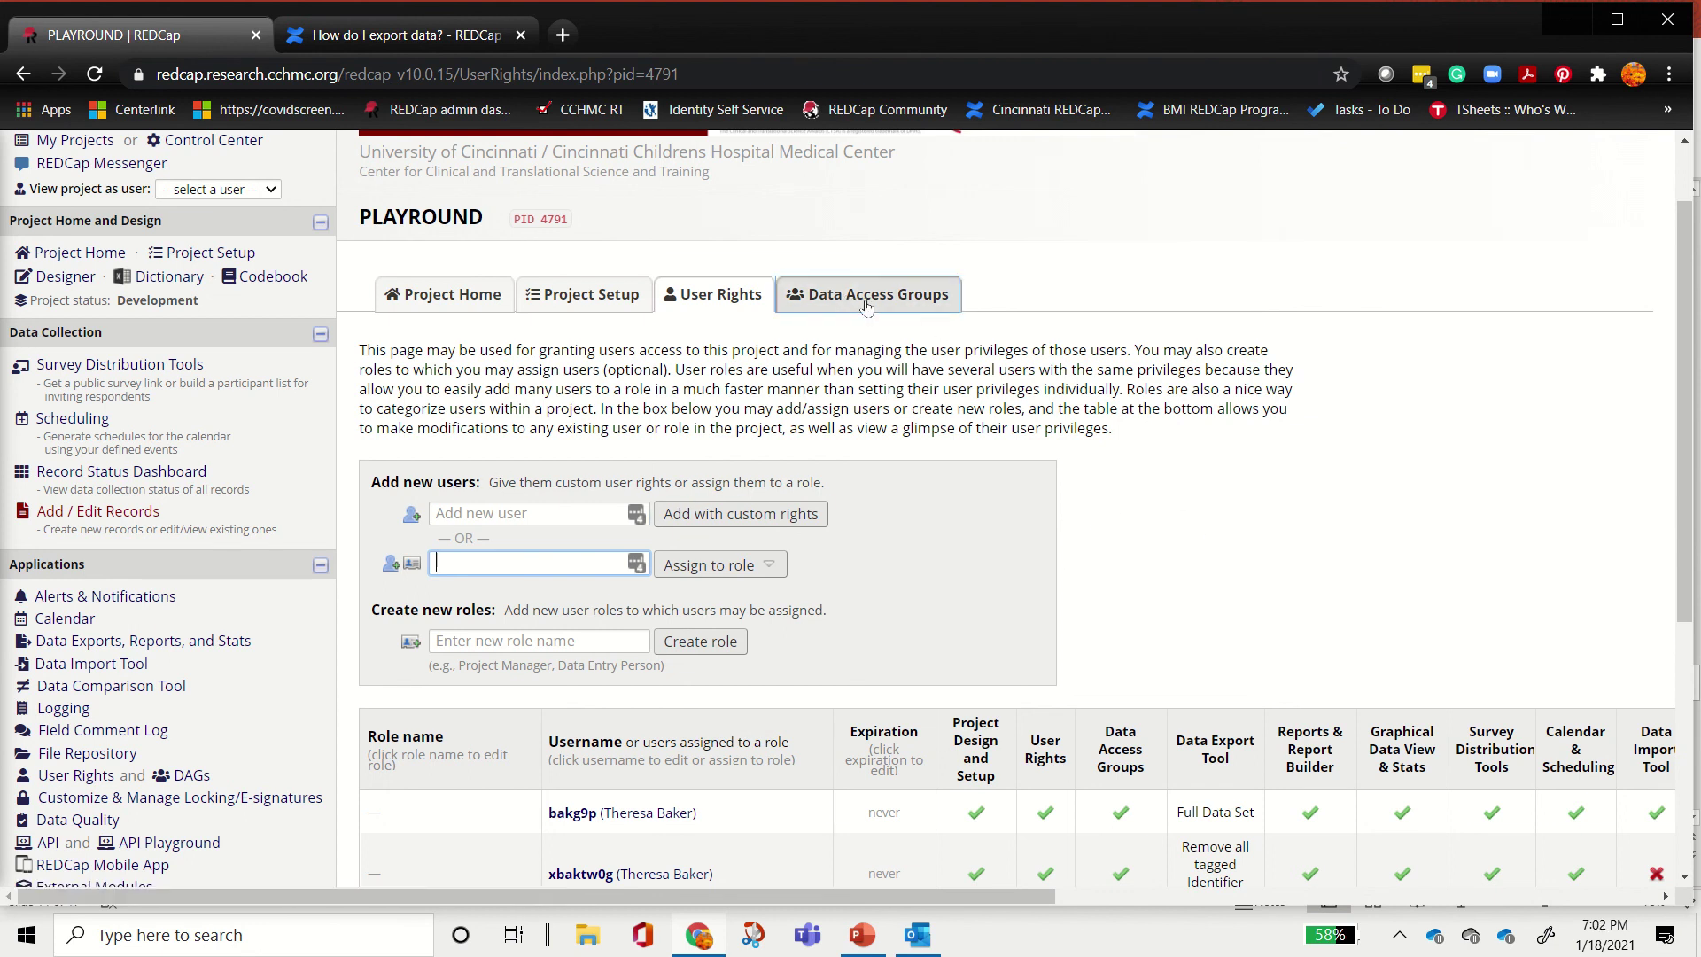
Step: Check the Data Access Groups page, showing both users unassigned, then go to Project Setup
left_click(944, 294)
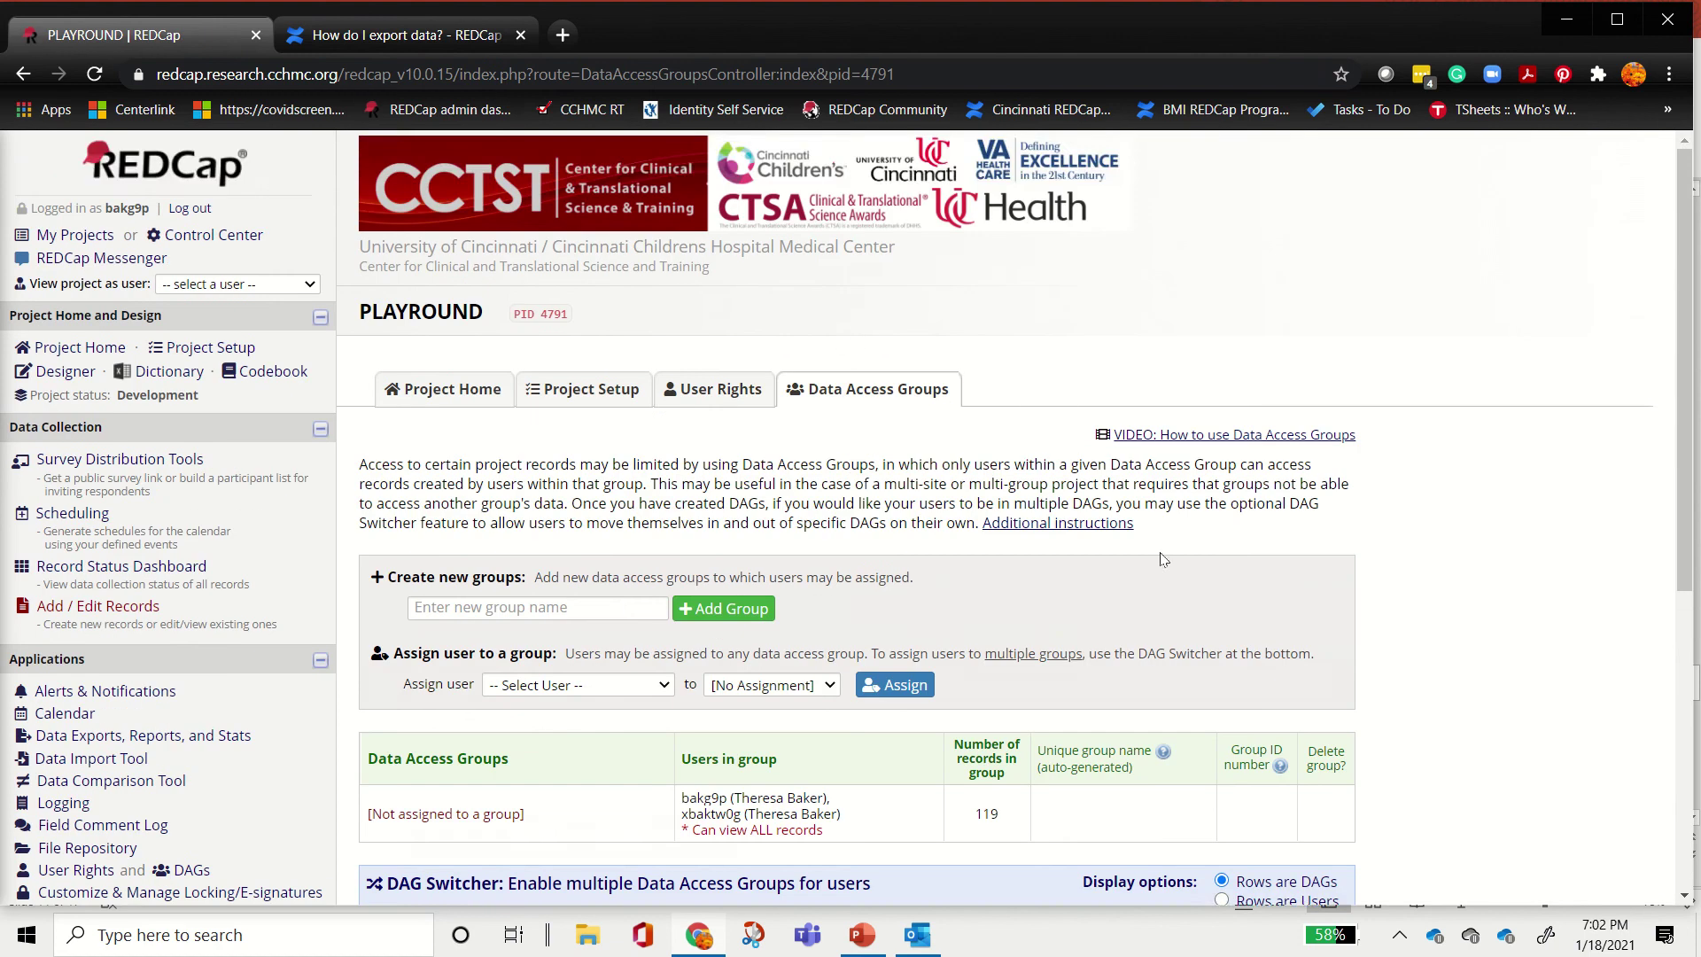
scroll(866, 479, "down", 3)
scroll(224, 583, "up", 3)
left_click(557, 396)
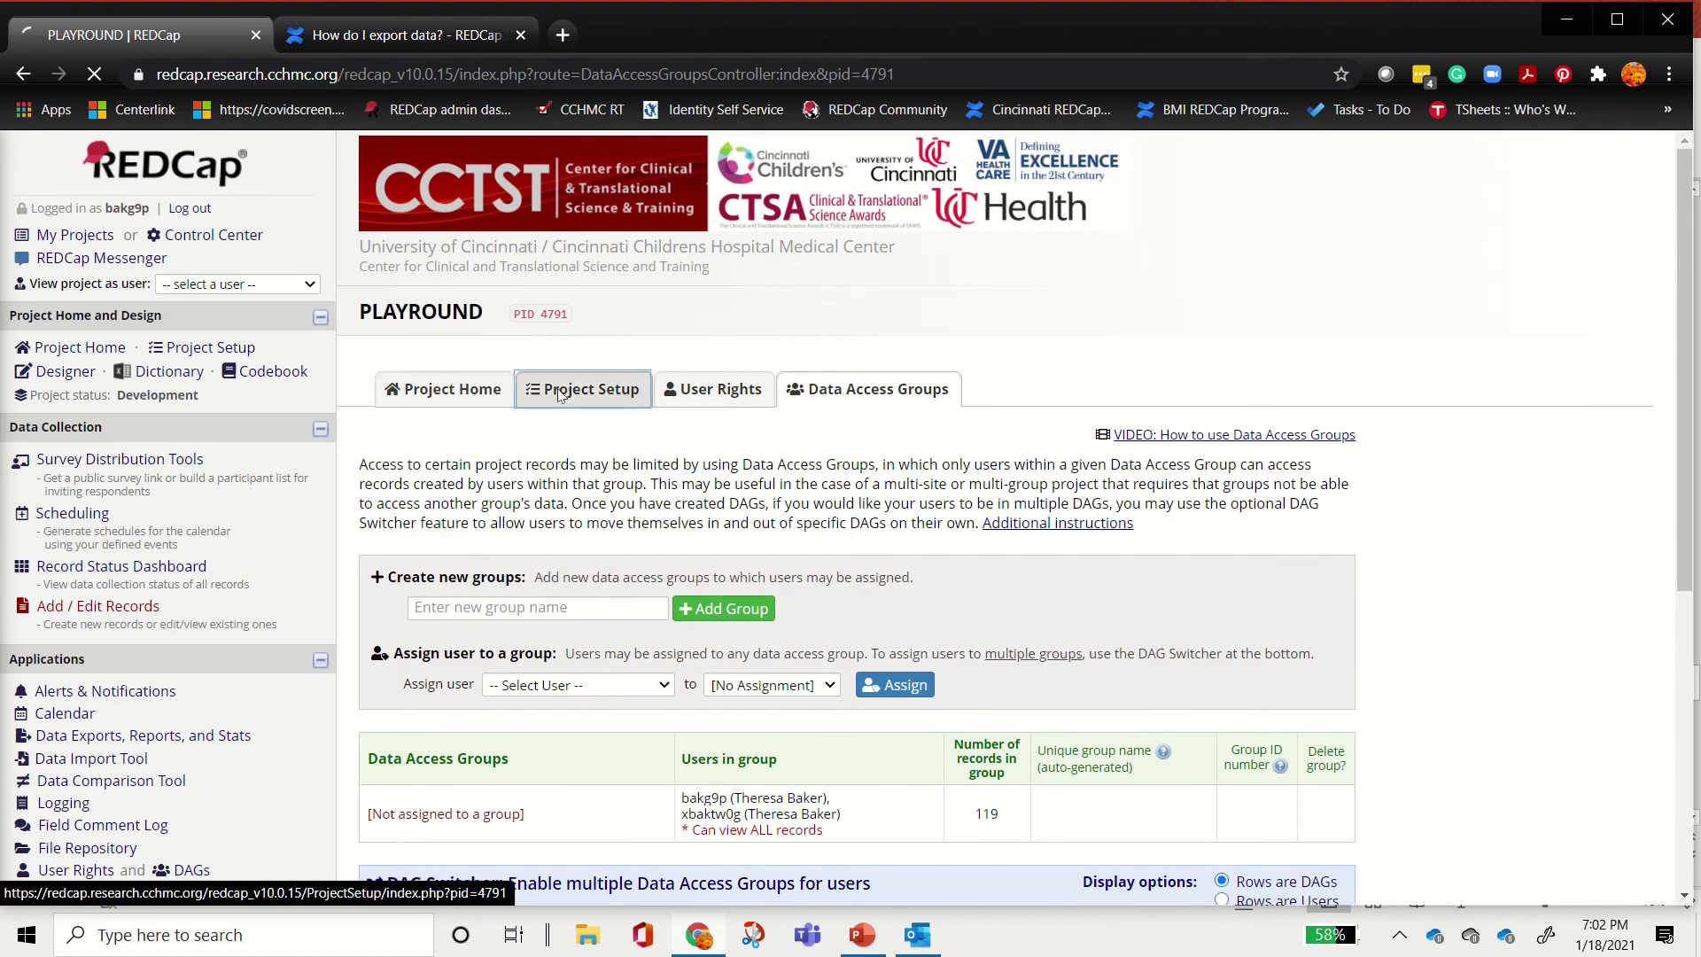
Step: Review the project testing step in Project Setup, then go to Add / Edit Records
scroll(1329, 585, "down", 15)
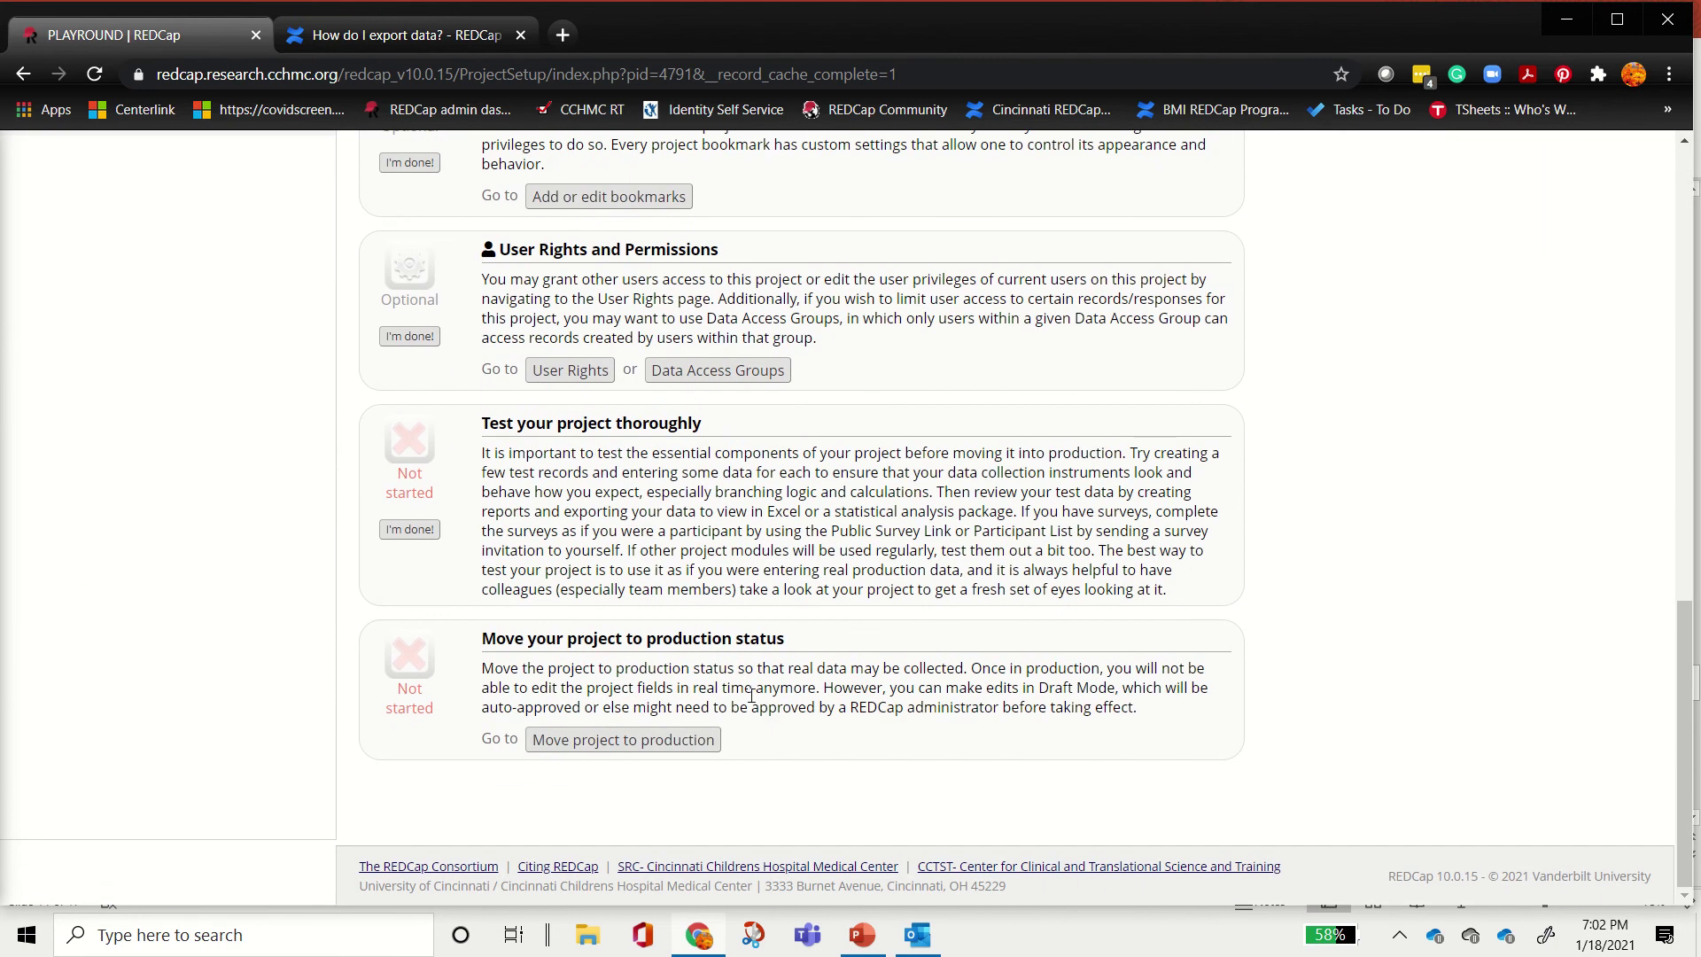
left_click_drag(479, 426, 1169, 592)
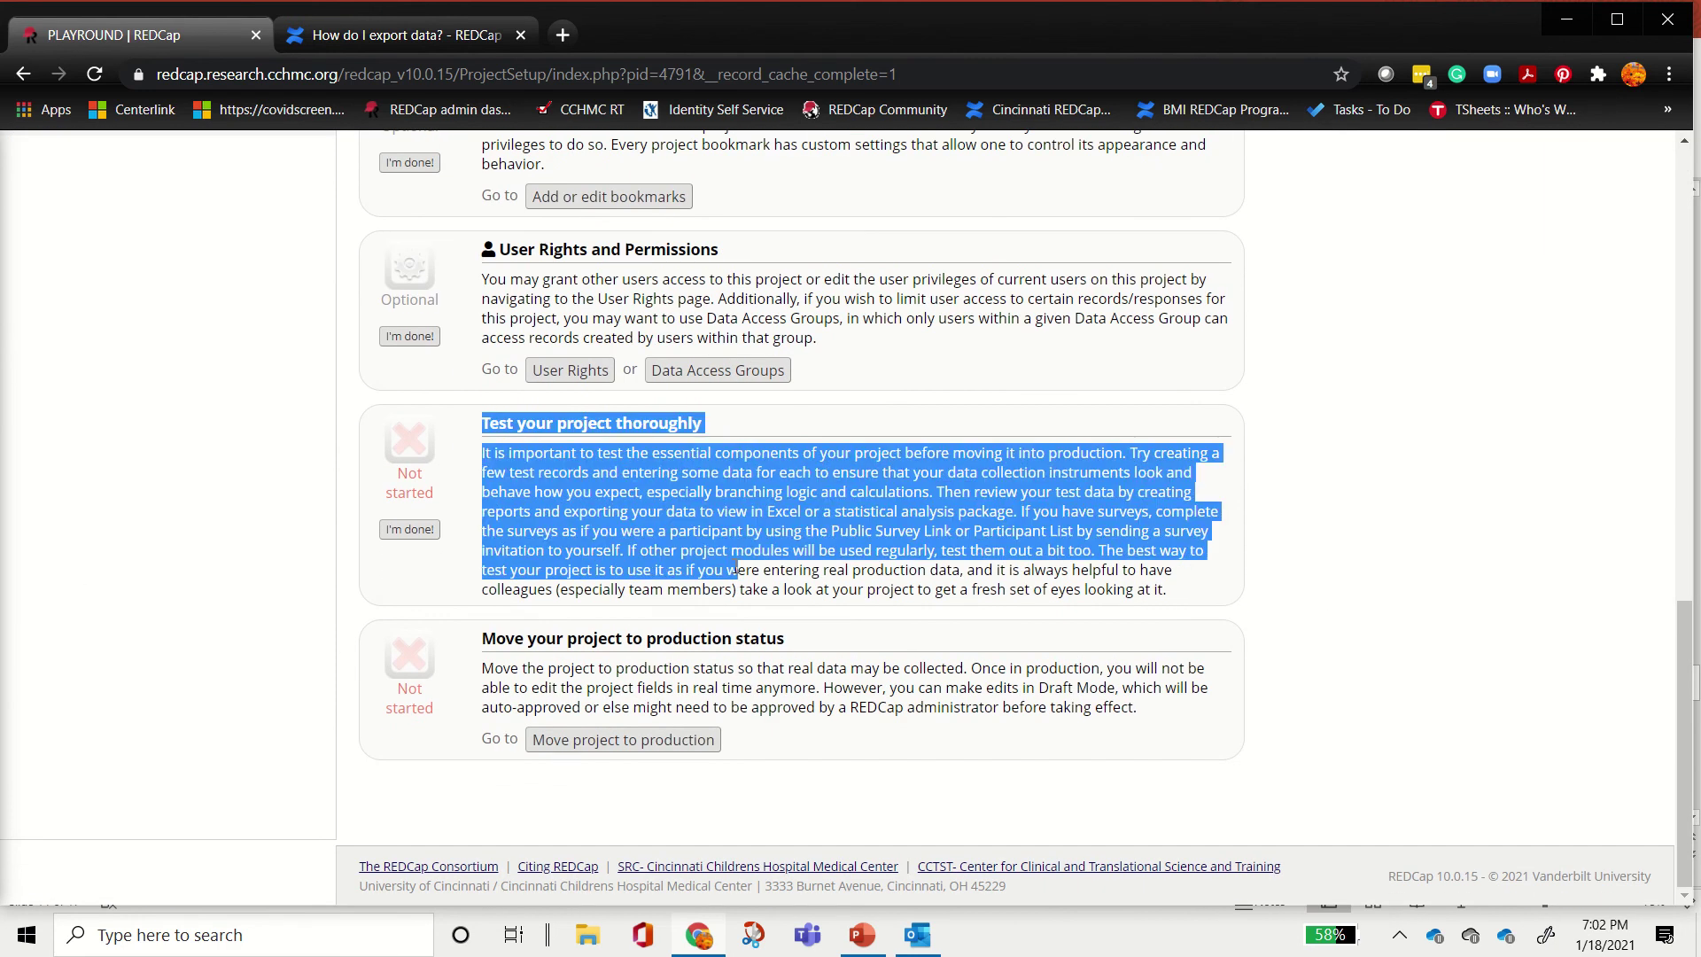
scroll(208, 376, "up", 15)
scroll(372, 453, "down", 1)
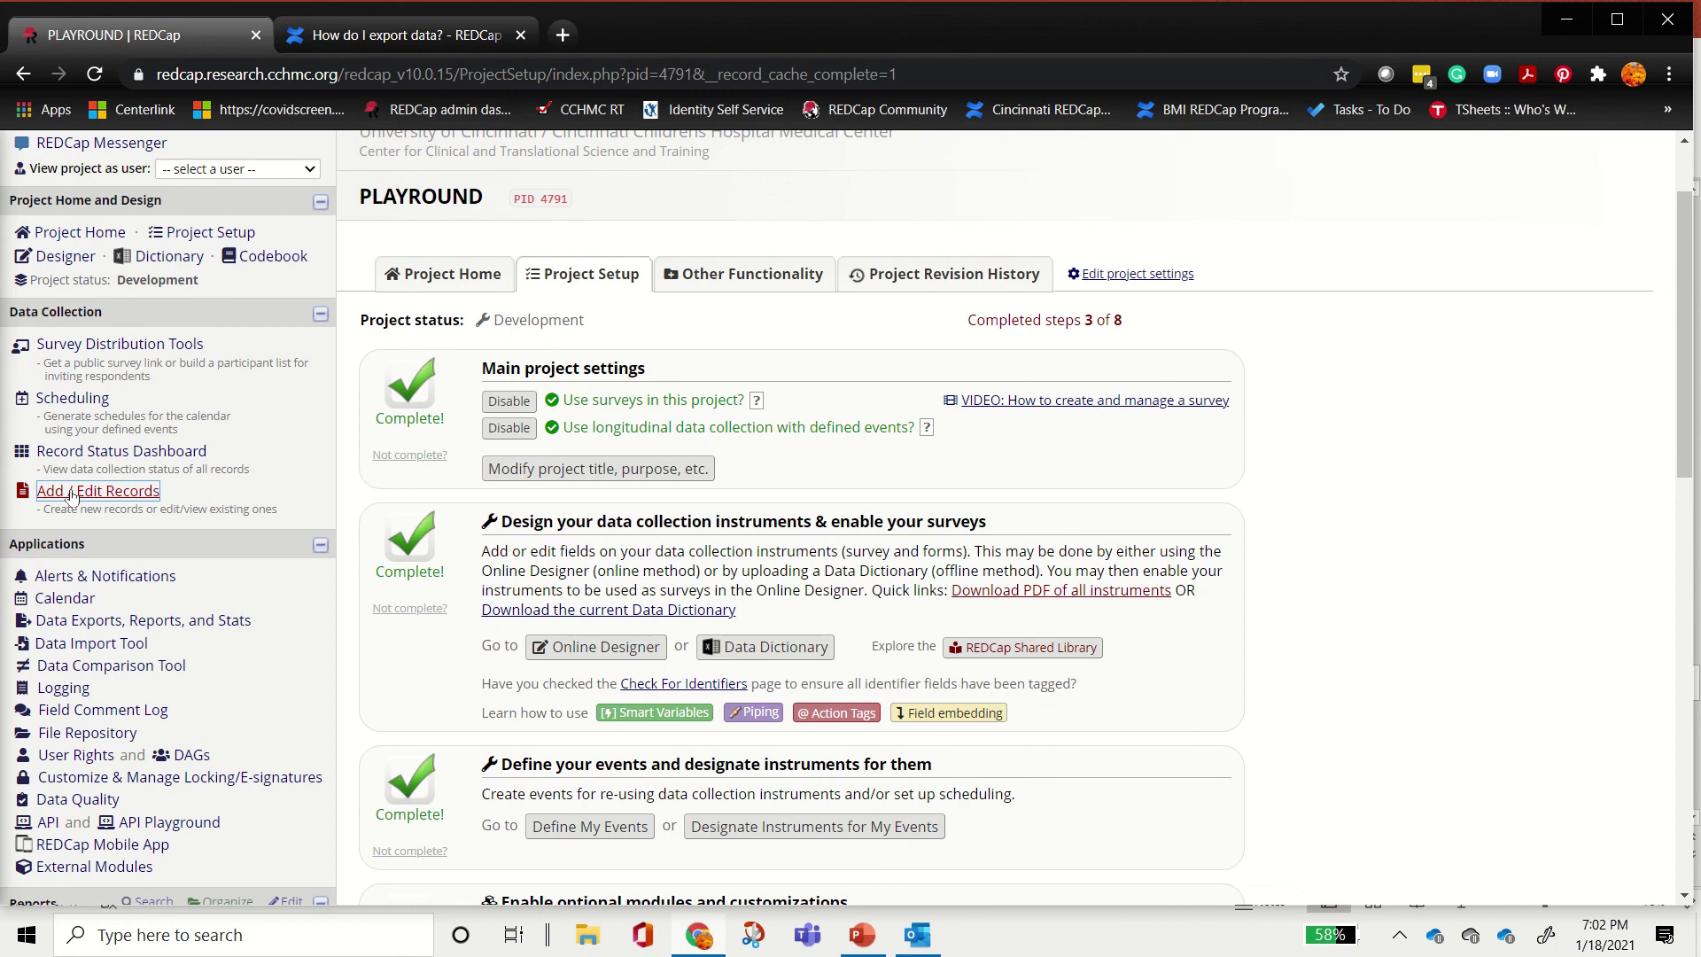
left_click(68, 493)
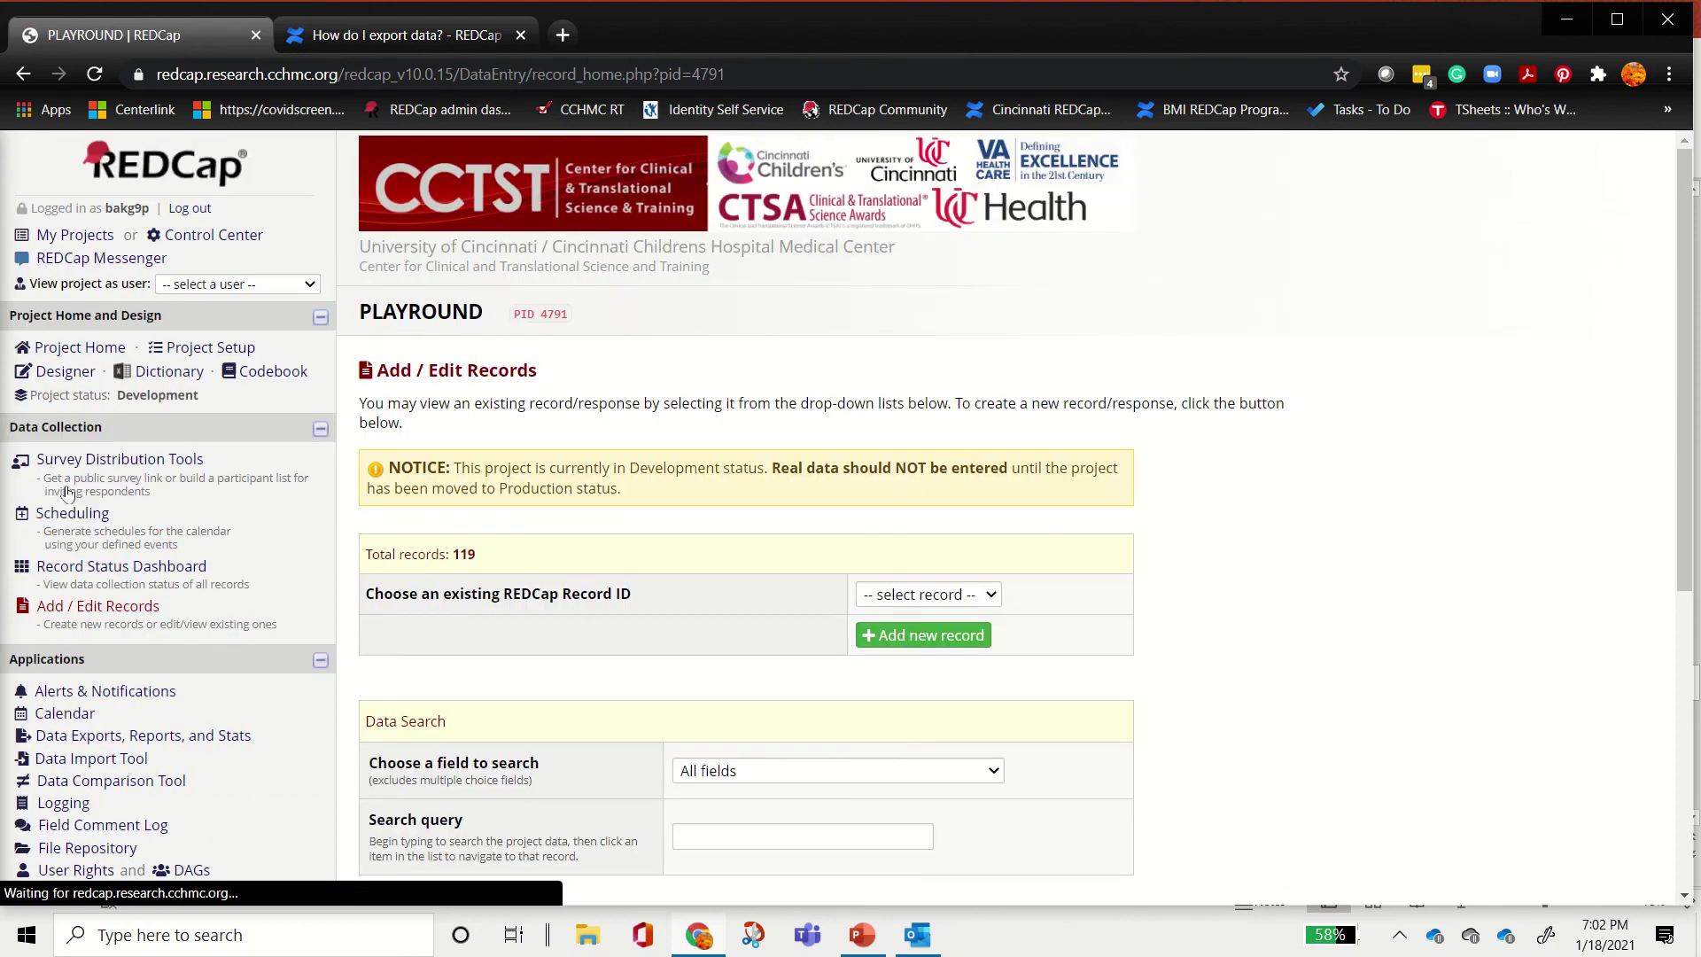
Step: Add record 135 and save its Event 1 Landing Page with status Complete
left_click(947, 640)
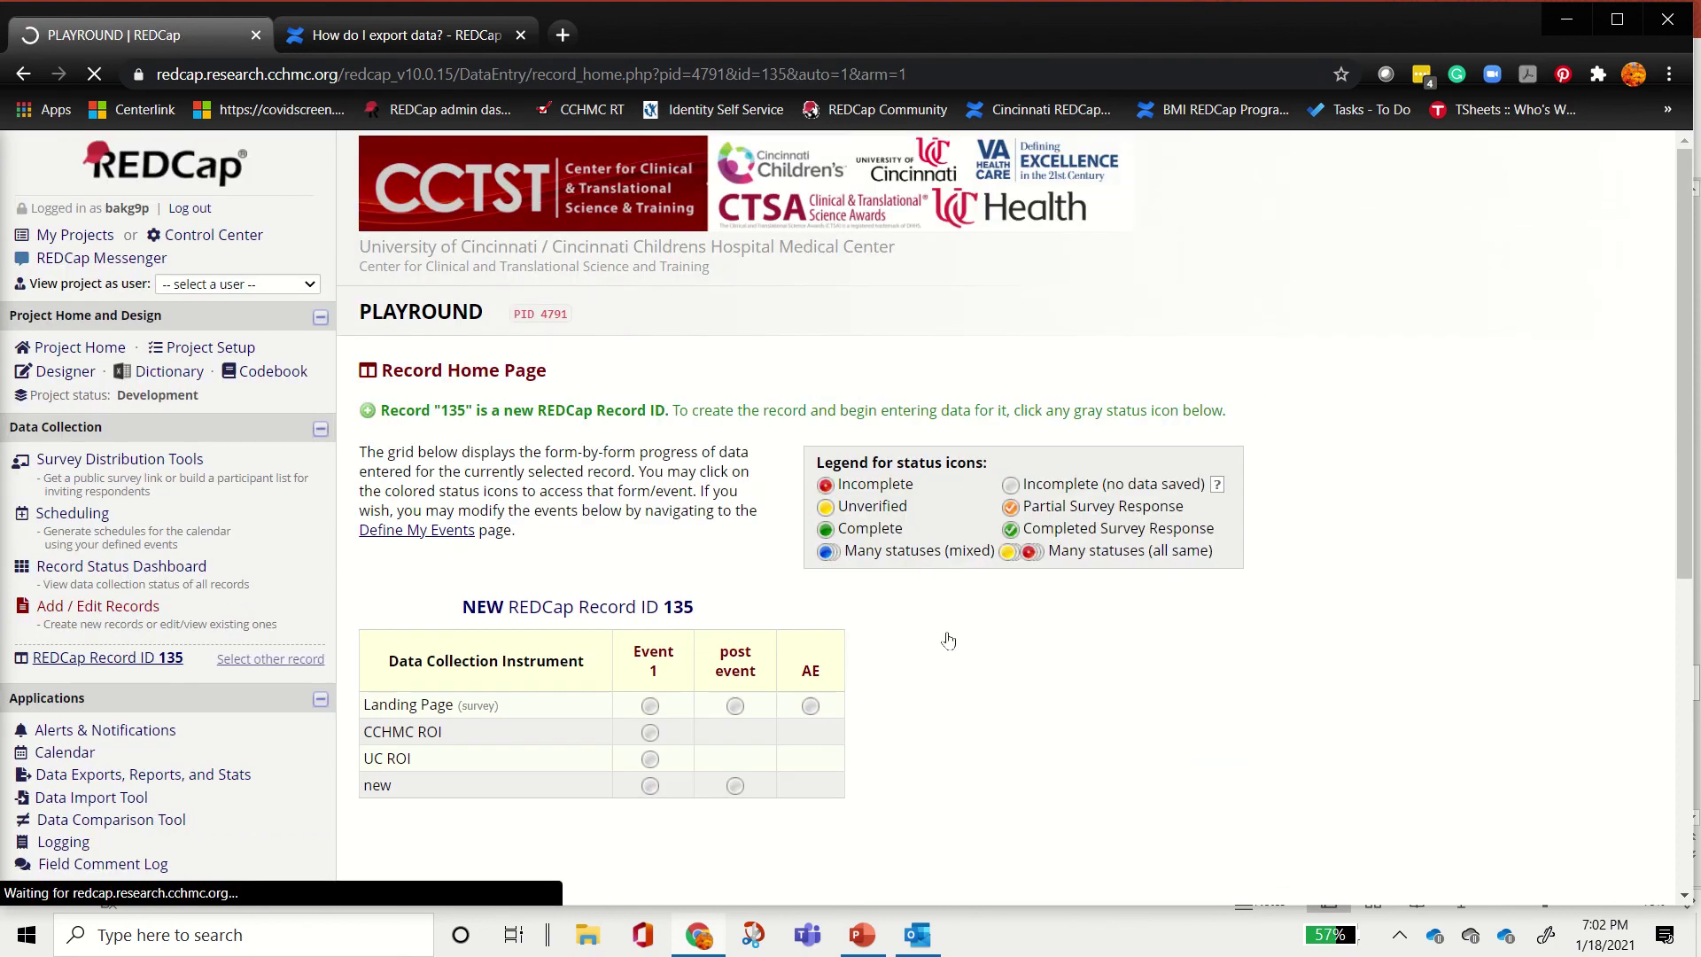
left_click(652, 706)
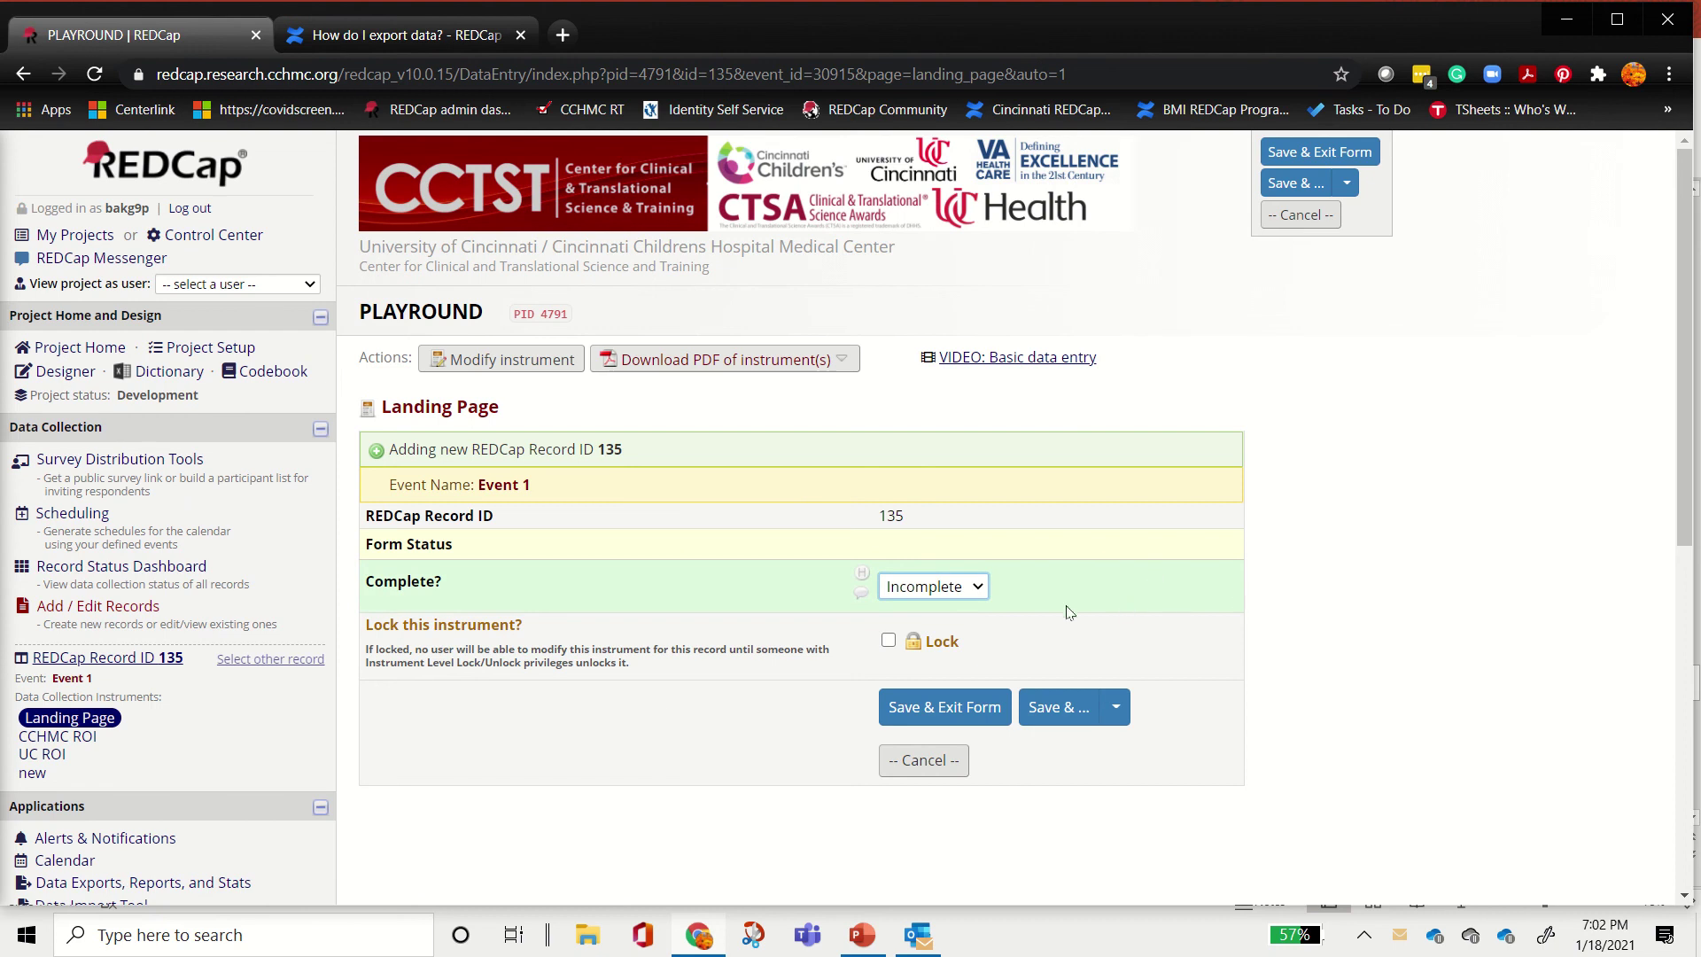
left_click(975, 592)
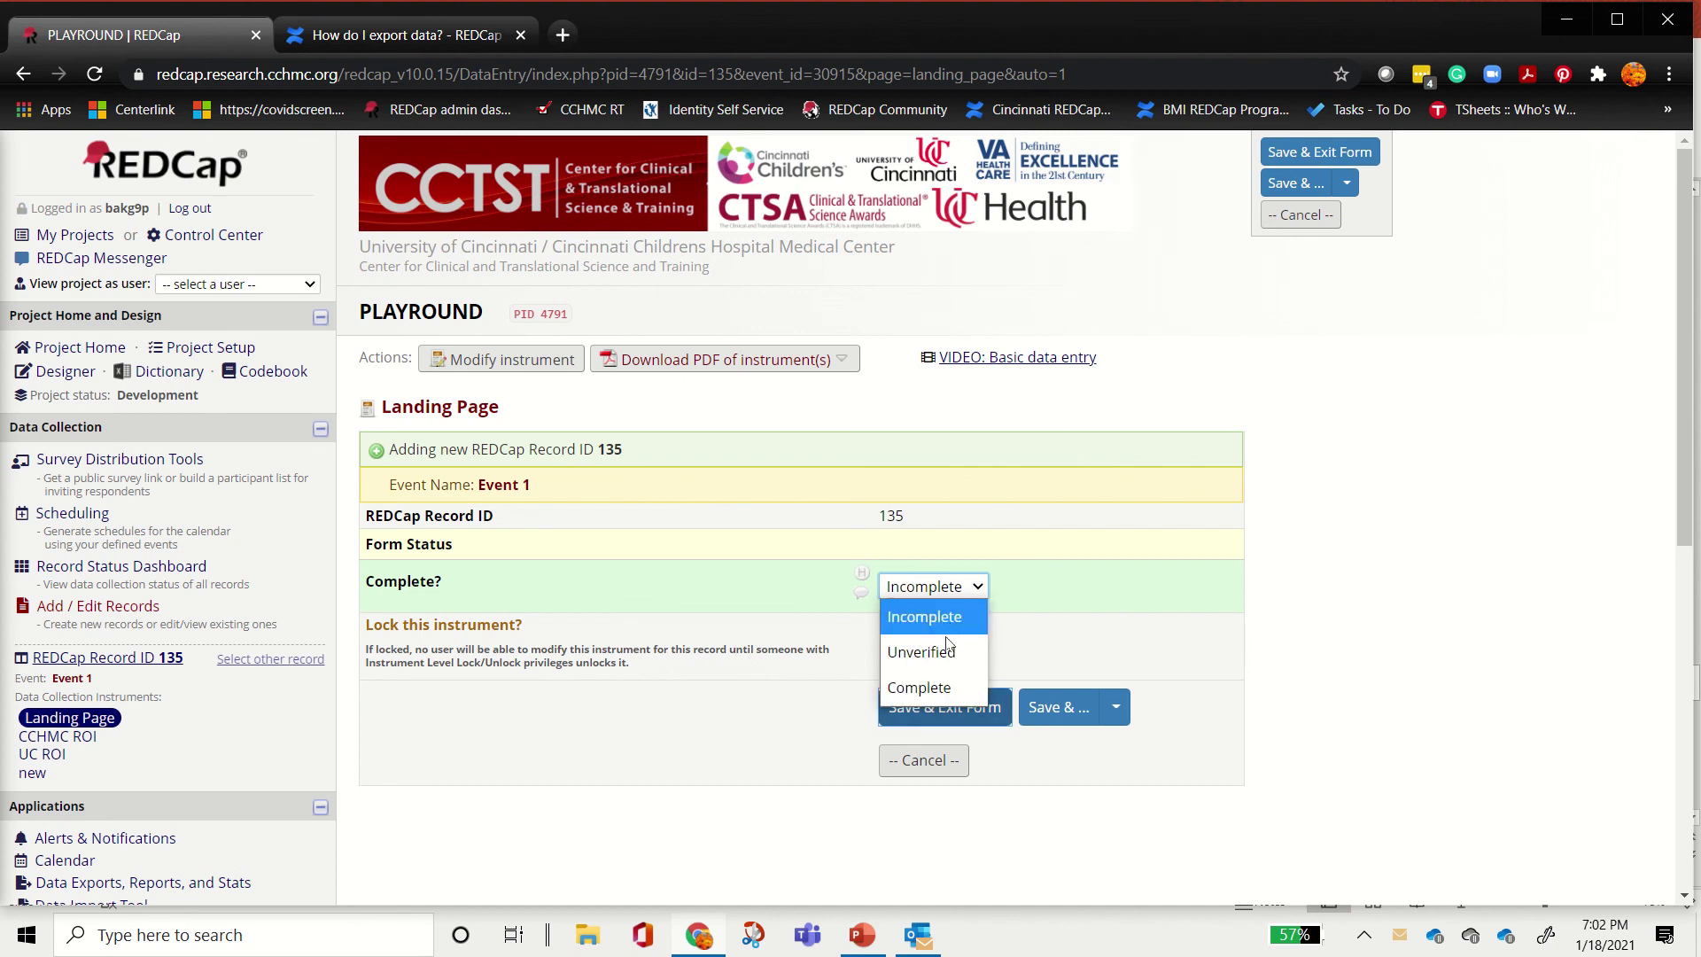
left_click(951, 691)
left_click(944, 709)
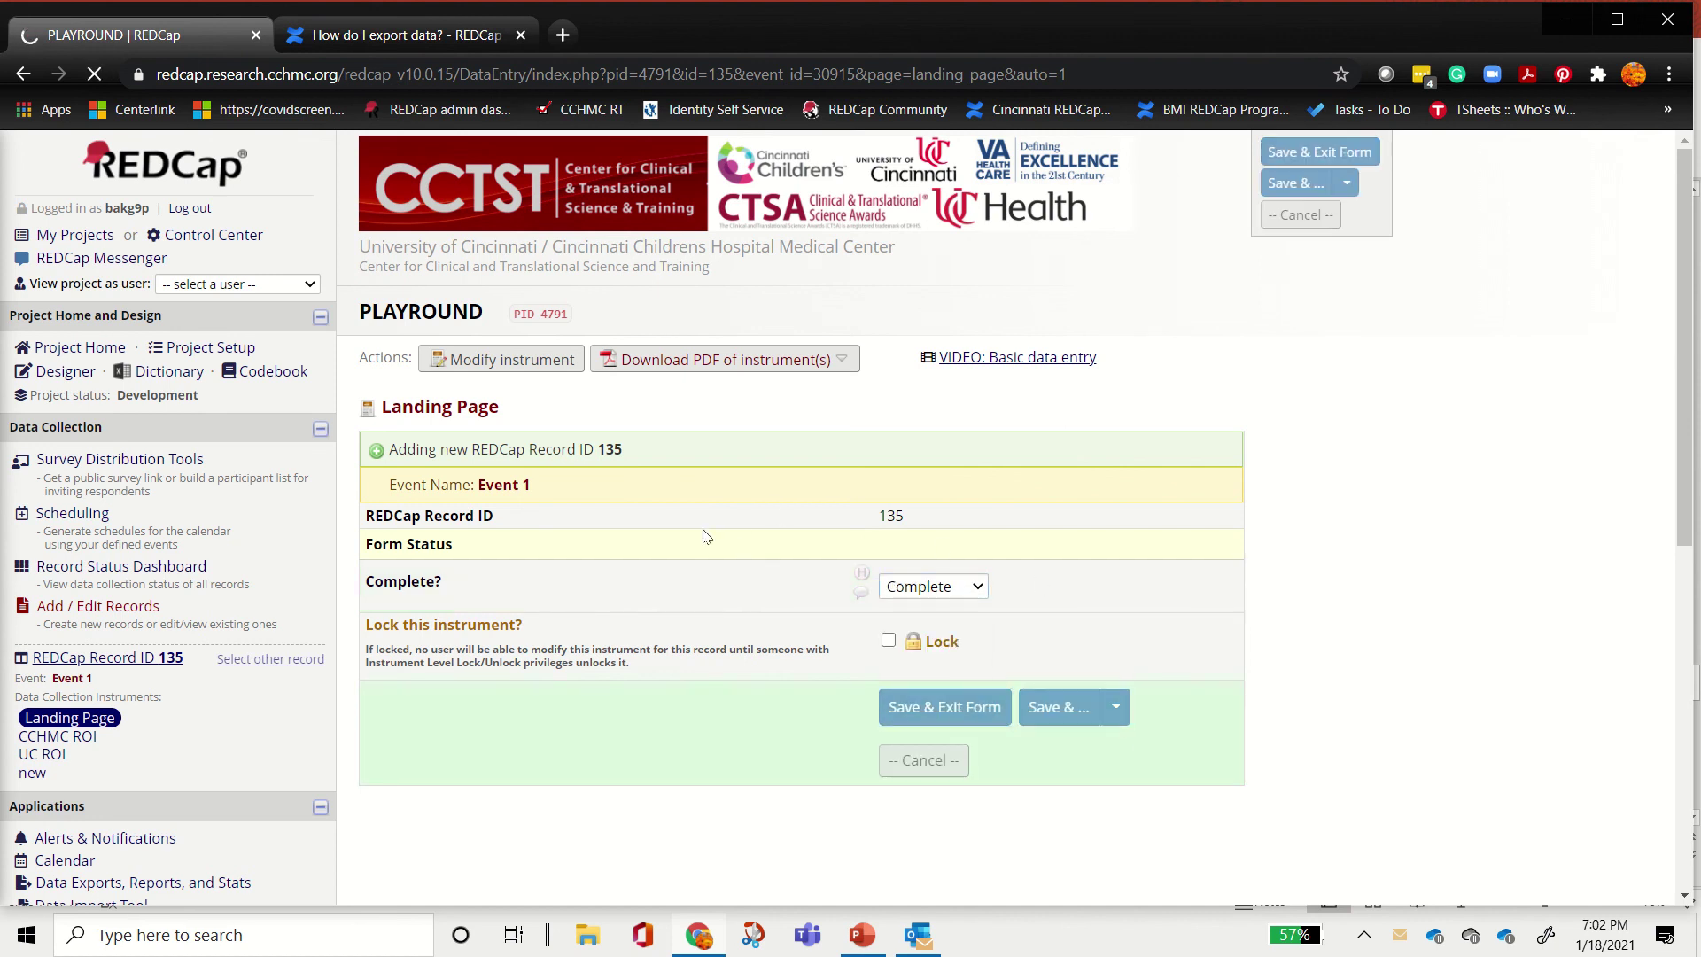
scroll(1023, 693, "down", 1)
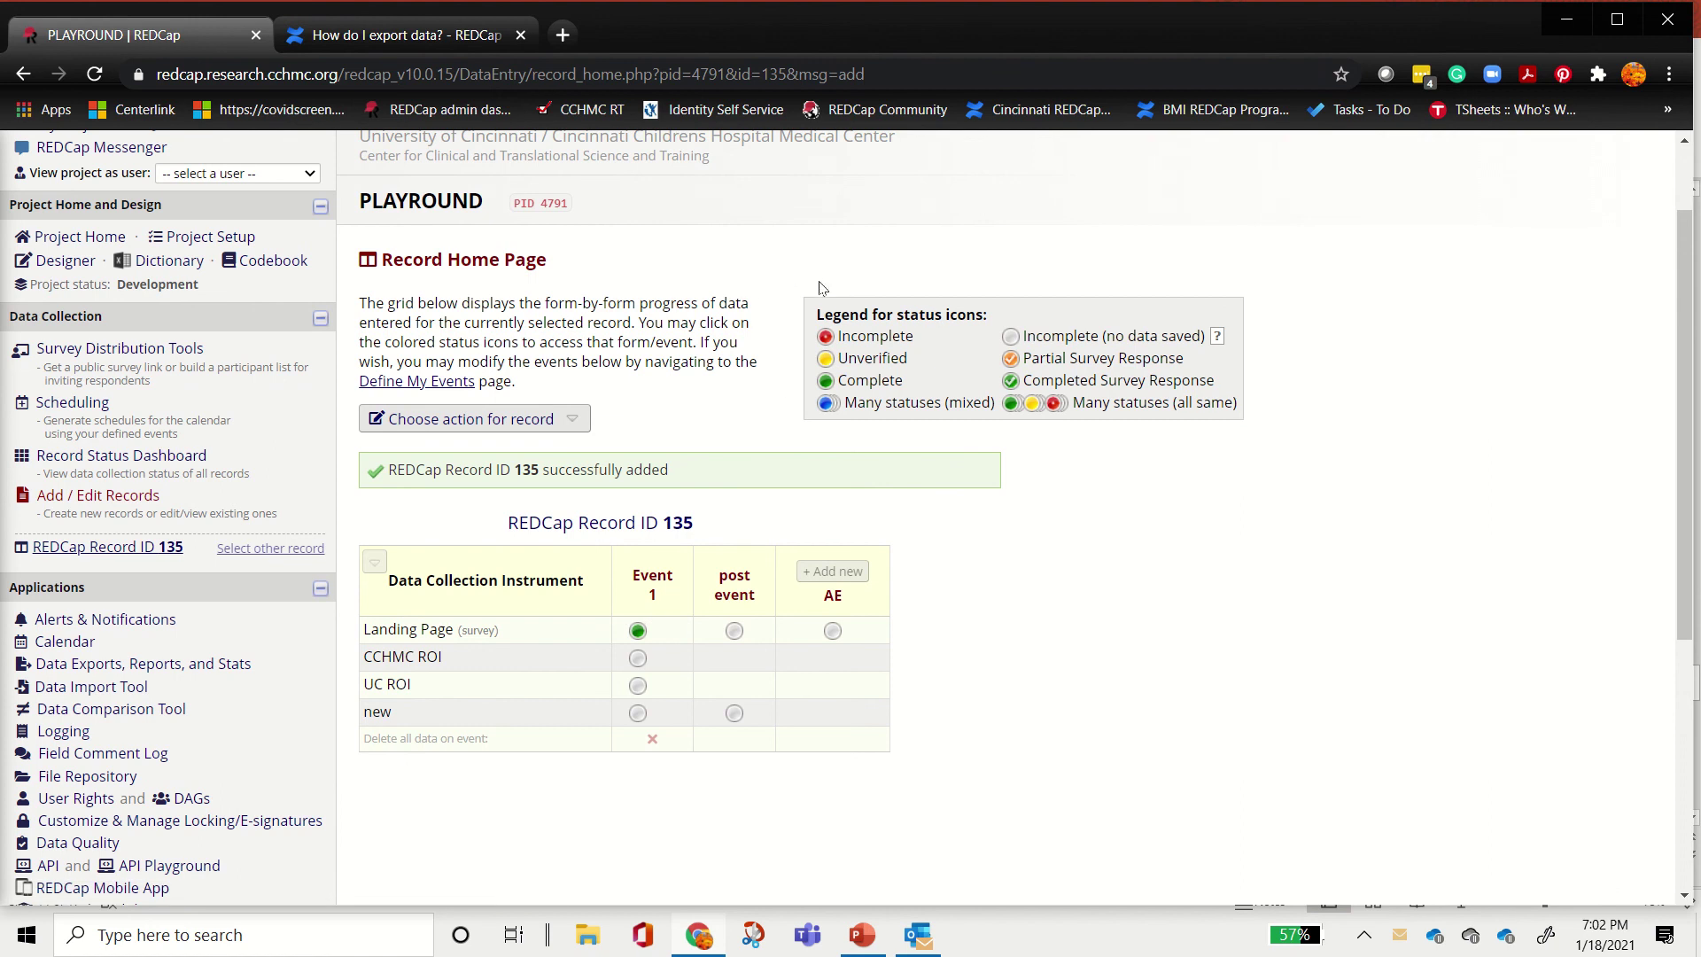
Step: Open record 135's Event 1 CCHMC ROI form and enter placeholder First Name and Middle Initial
left_click(637, 657)
scroll(1456, 551, "down", 6)
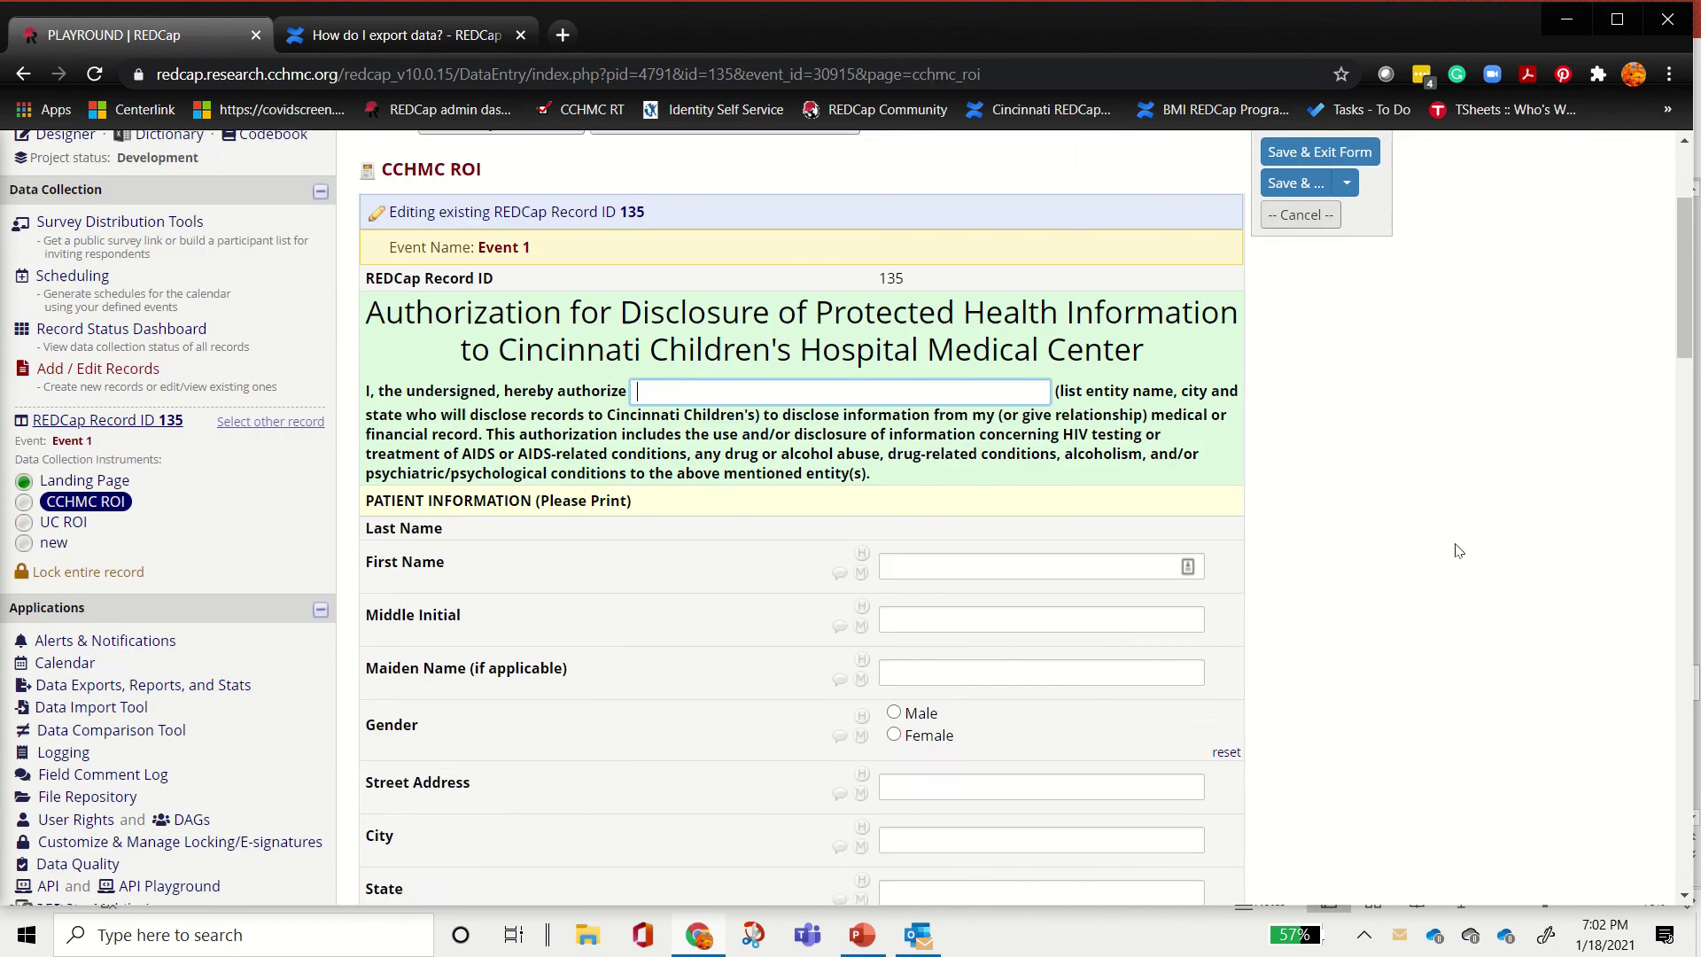
scroll(1451, 547, "down", 6)
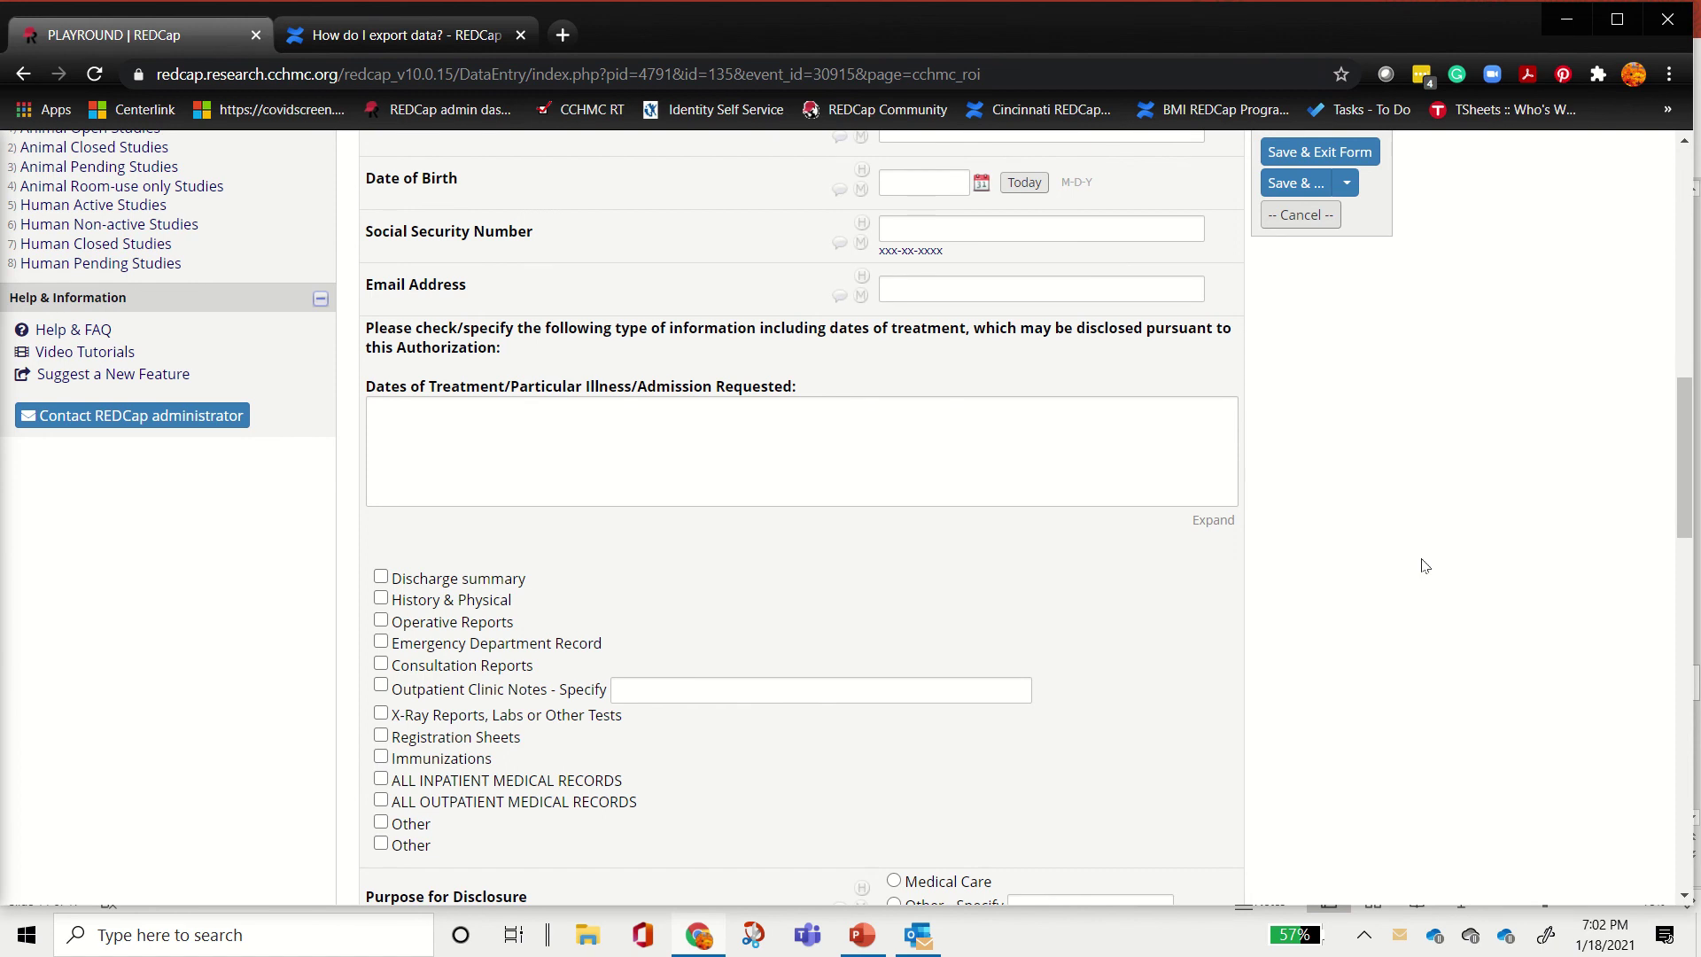
scroll(1409, 606, "up", 7)
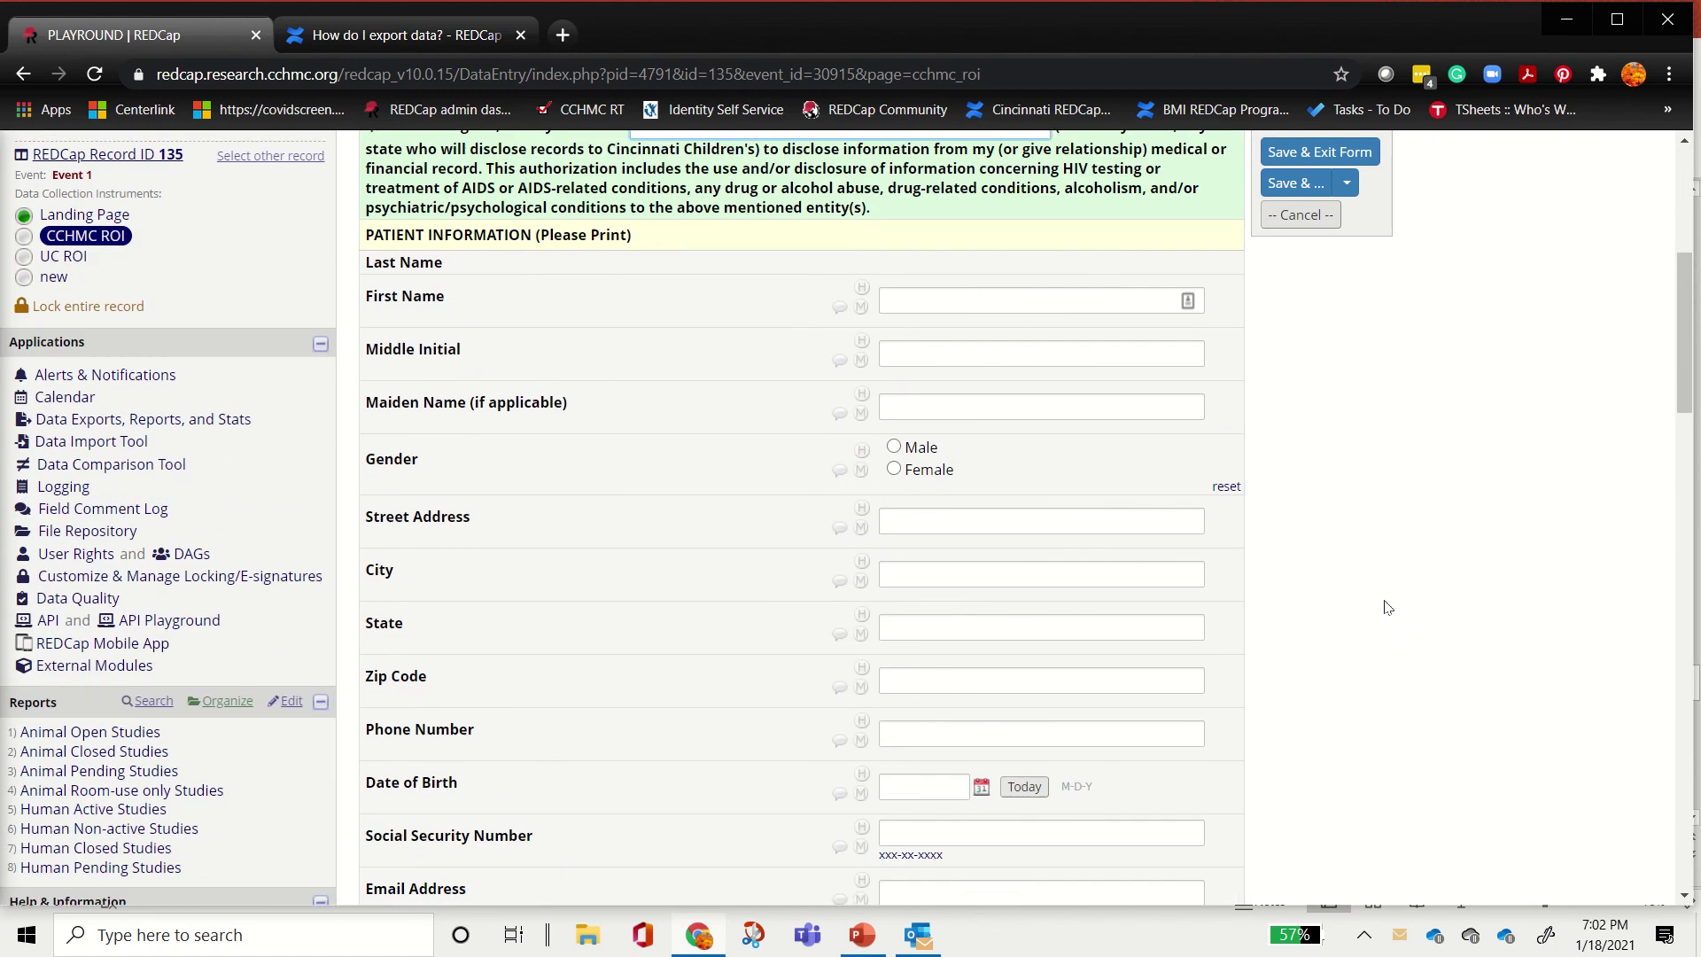
left_click(1020, 357)
type("dfasdf")
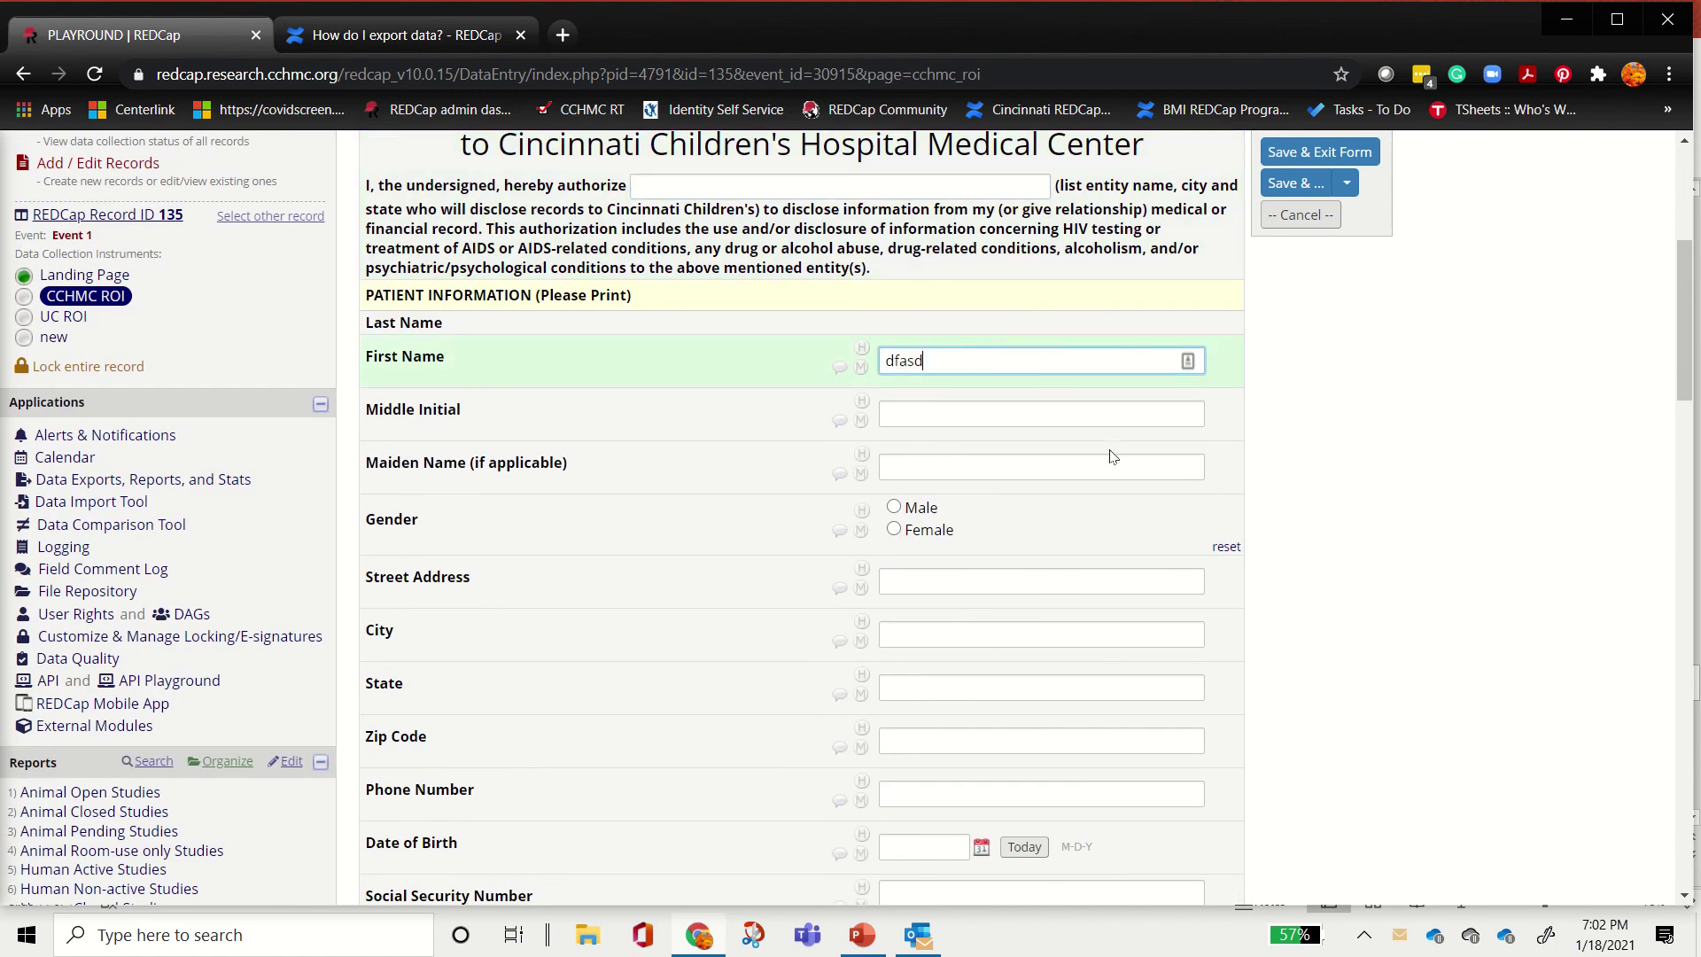
left_click(1031, 407)
type("asdfas")
Step: Enter placeholder Maiden Name, choose Female, and fill placeholder Street Address and City
left_click(996, 469)
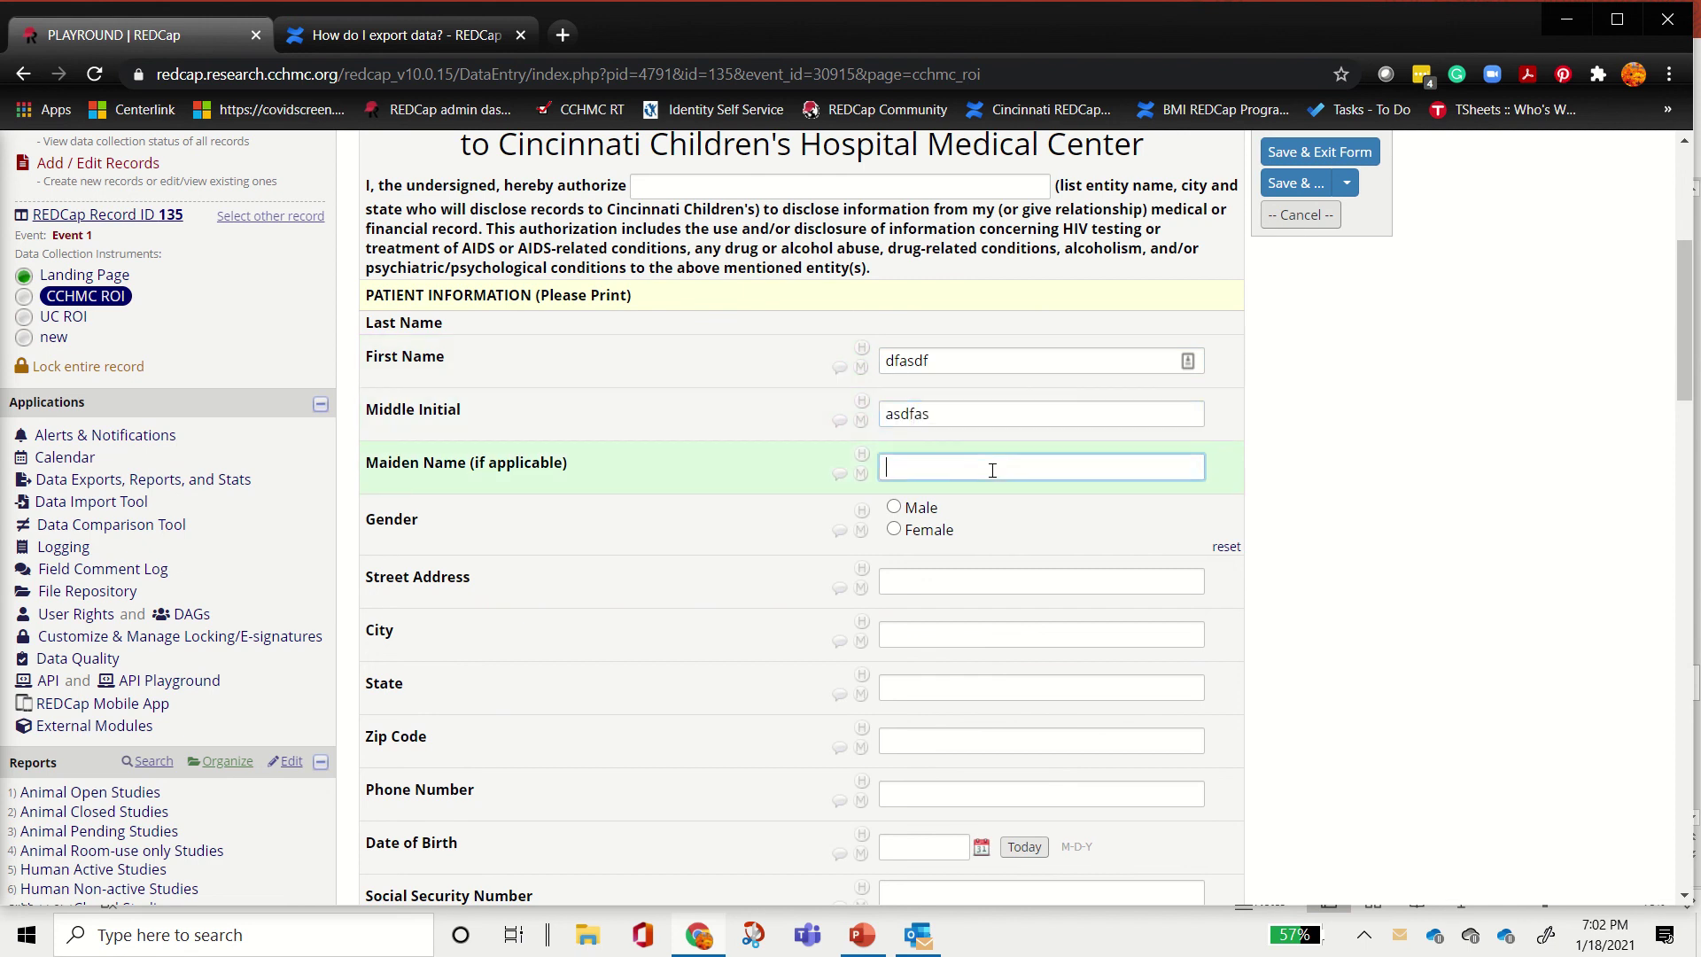
type("sadfsdf")
left_click(916, 532)
left_click(974, 581)
type("sdfsda")
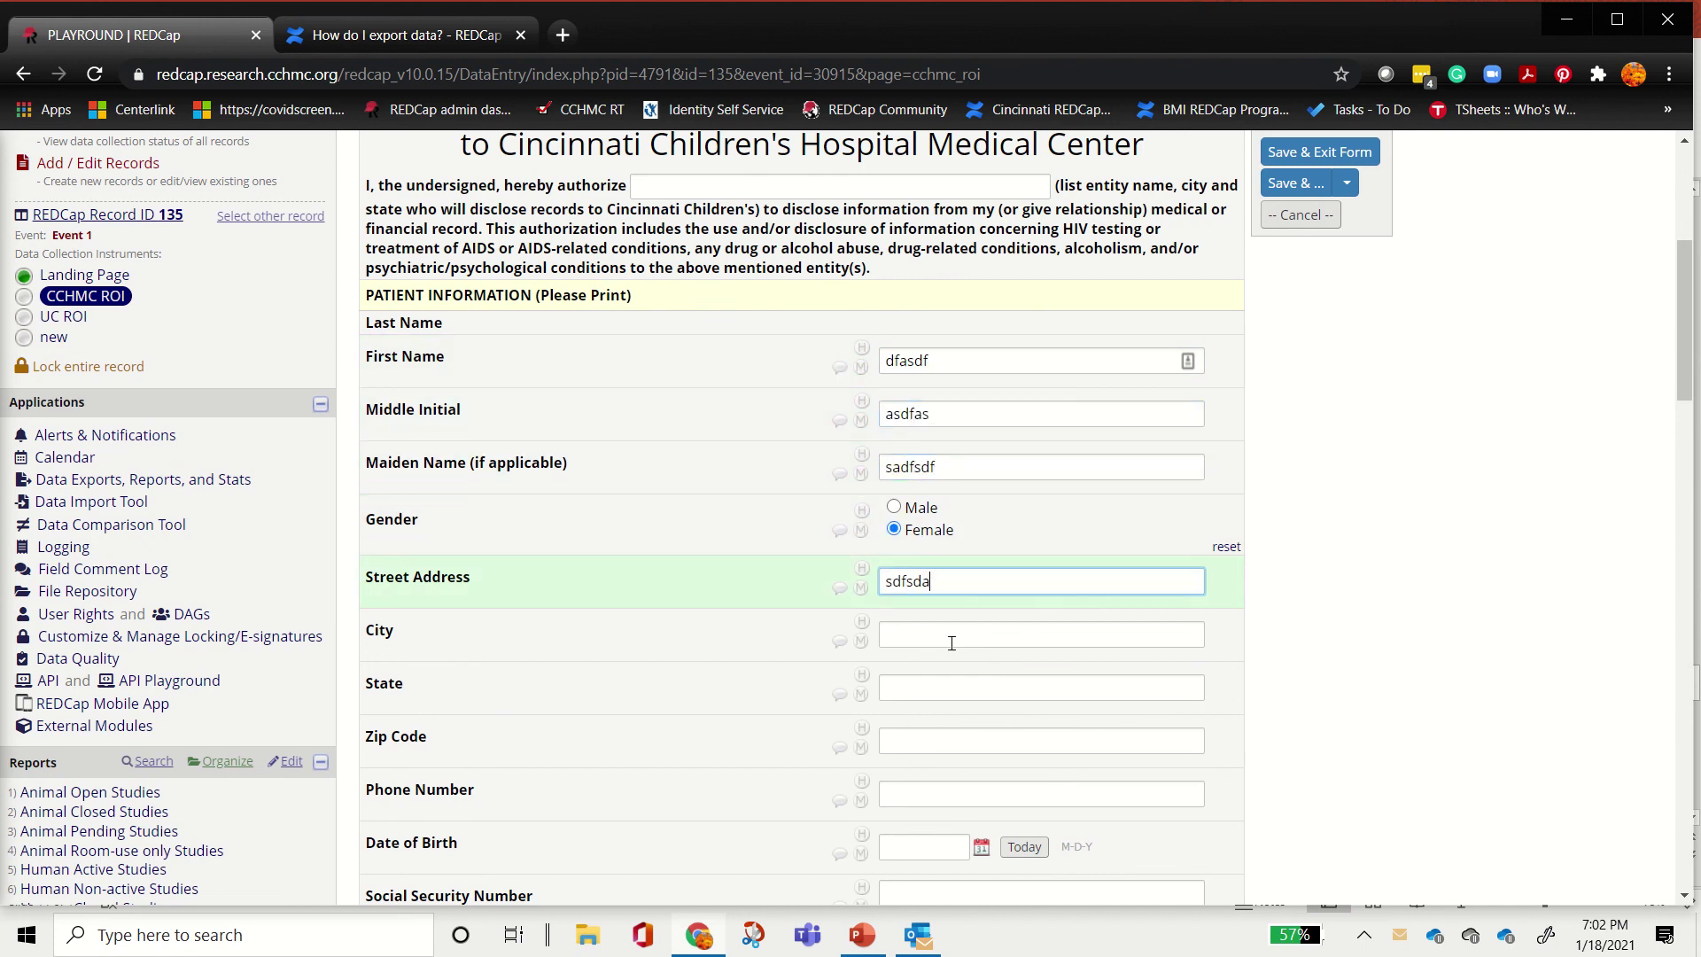
left_click(950, 642)
type("dsfadsf")
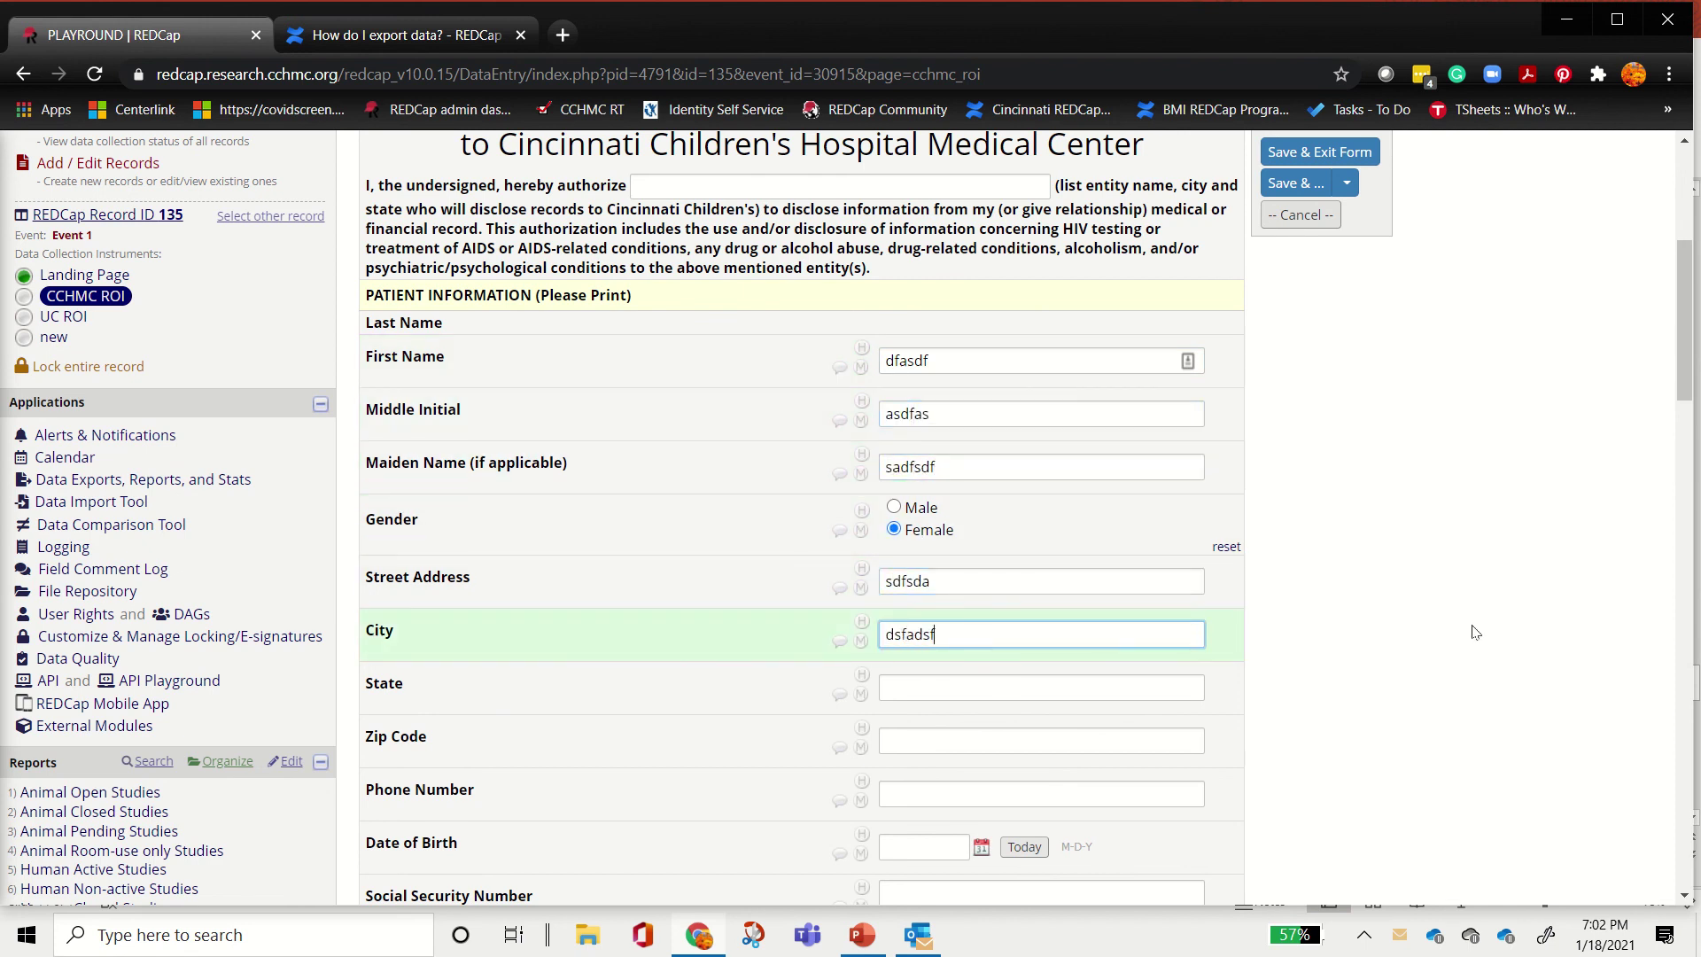
Step: Look over the filled form, then head to the Record Status Dashboard without saving
scroll(1480, 543, "up", 5)
scroll(1478, 574, "down", 3)
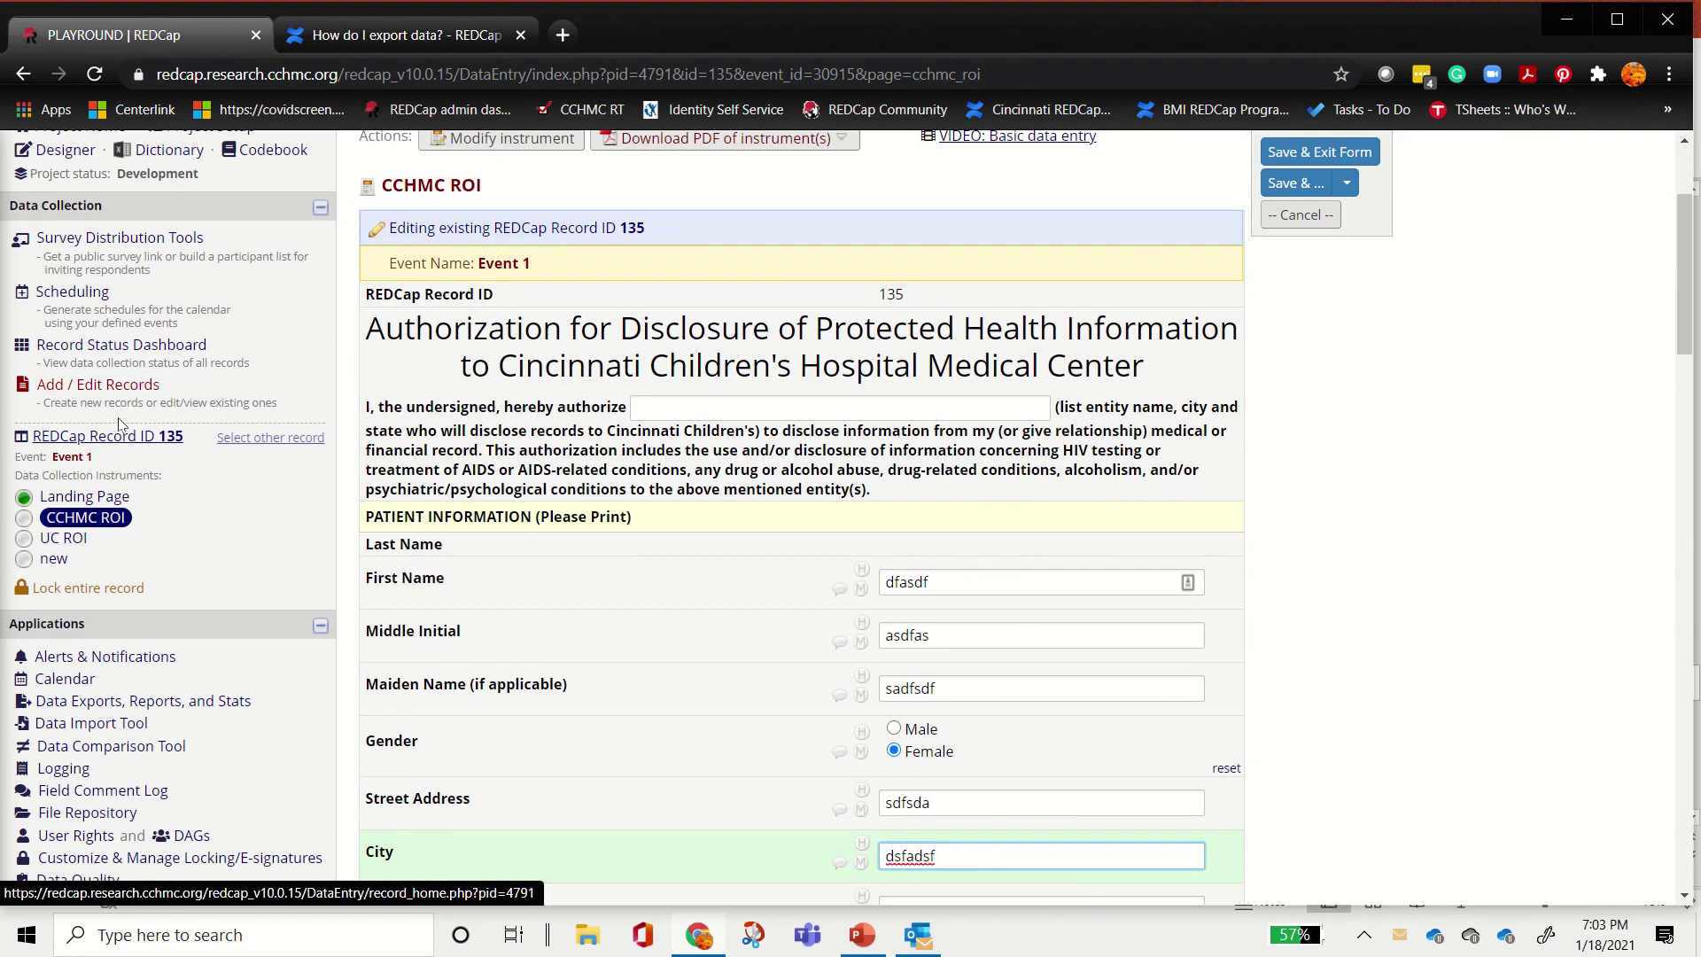
scroll(1159, 488, "up", 1)
scroll(1157, 501, "up", 3)
scroll(1183, 529, "down", 12)
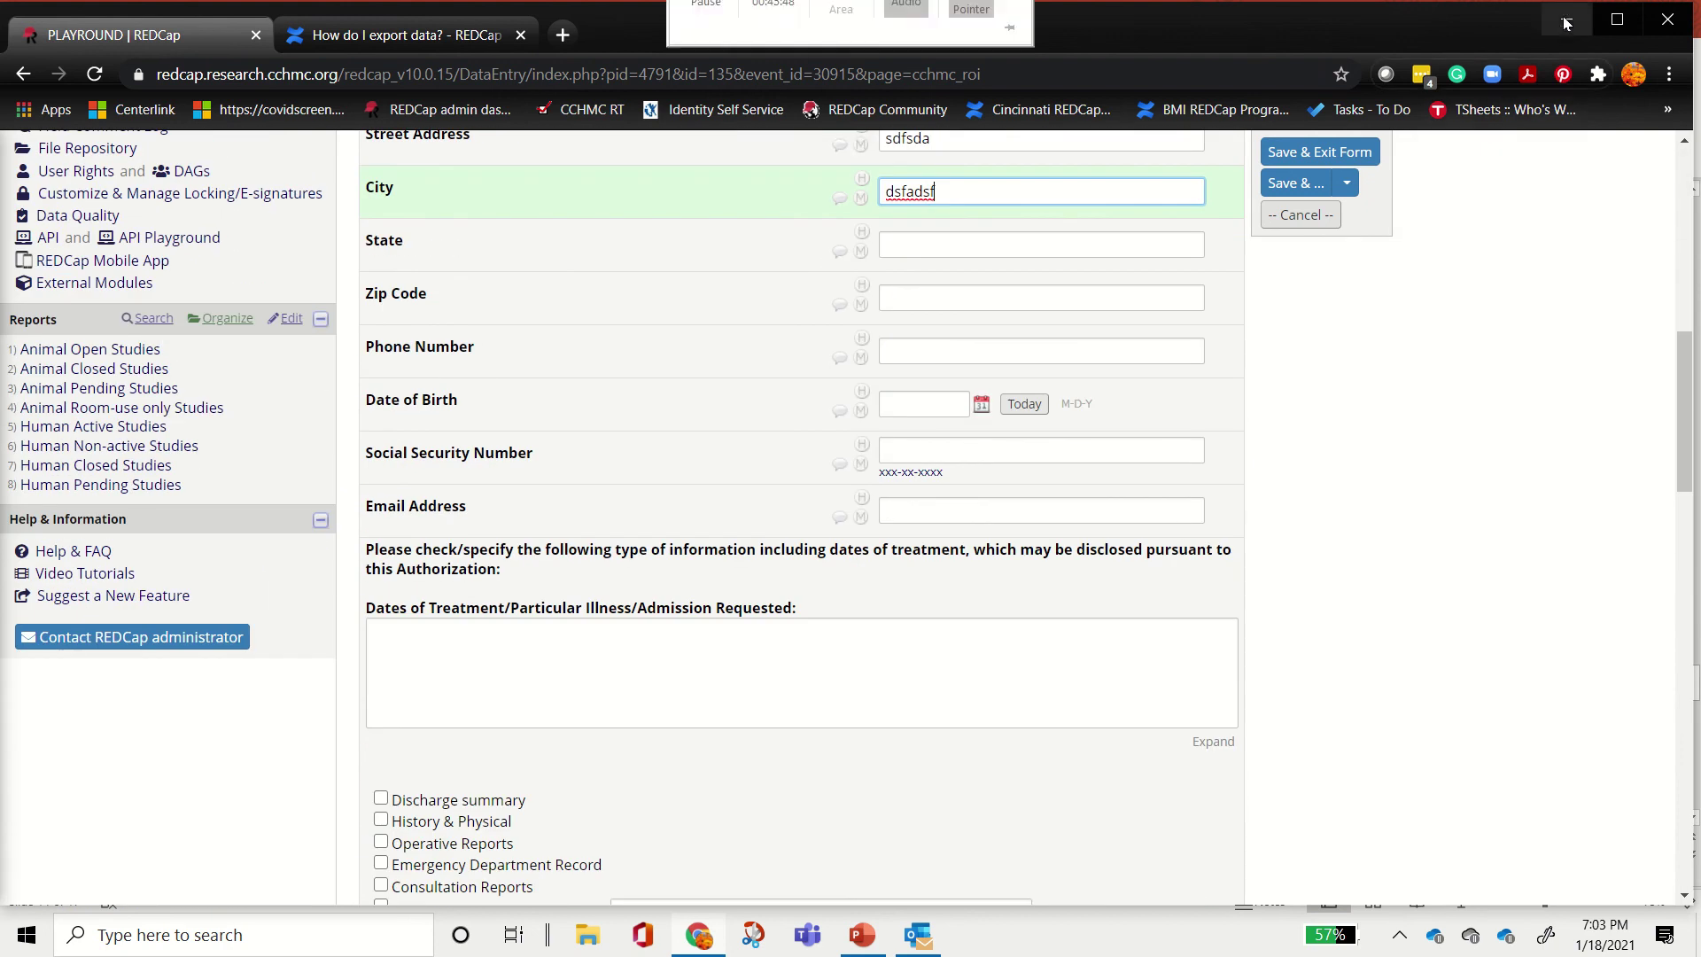
scroll(1453, 439, "up", 10)
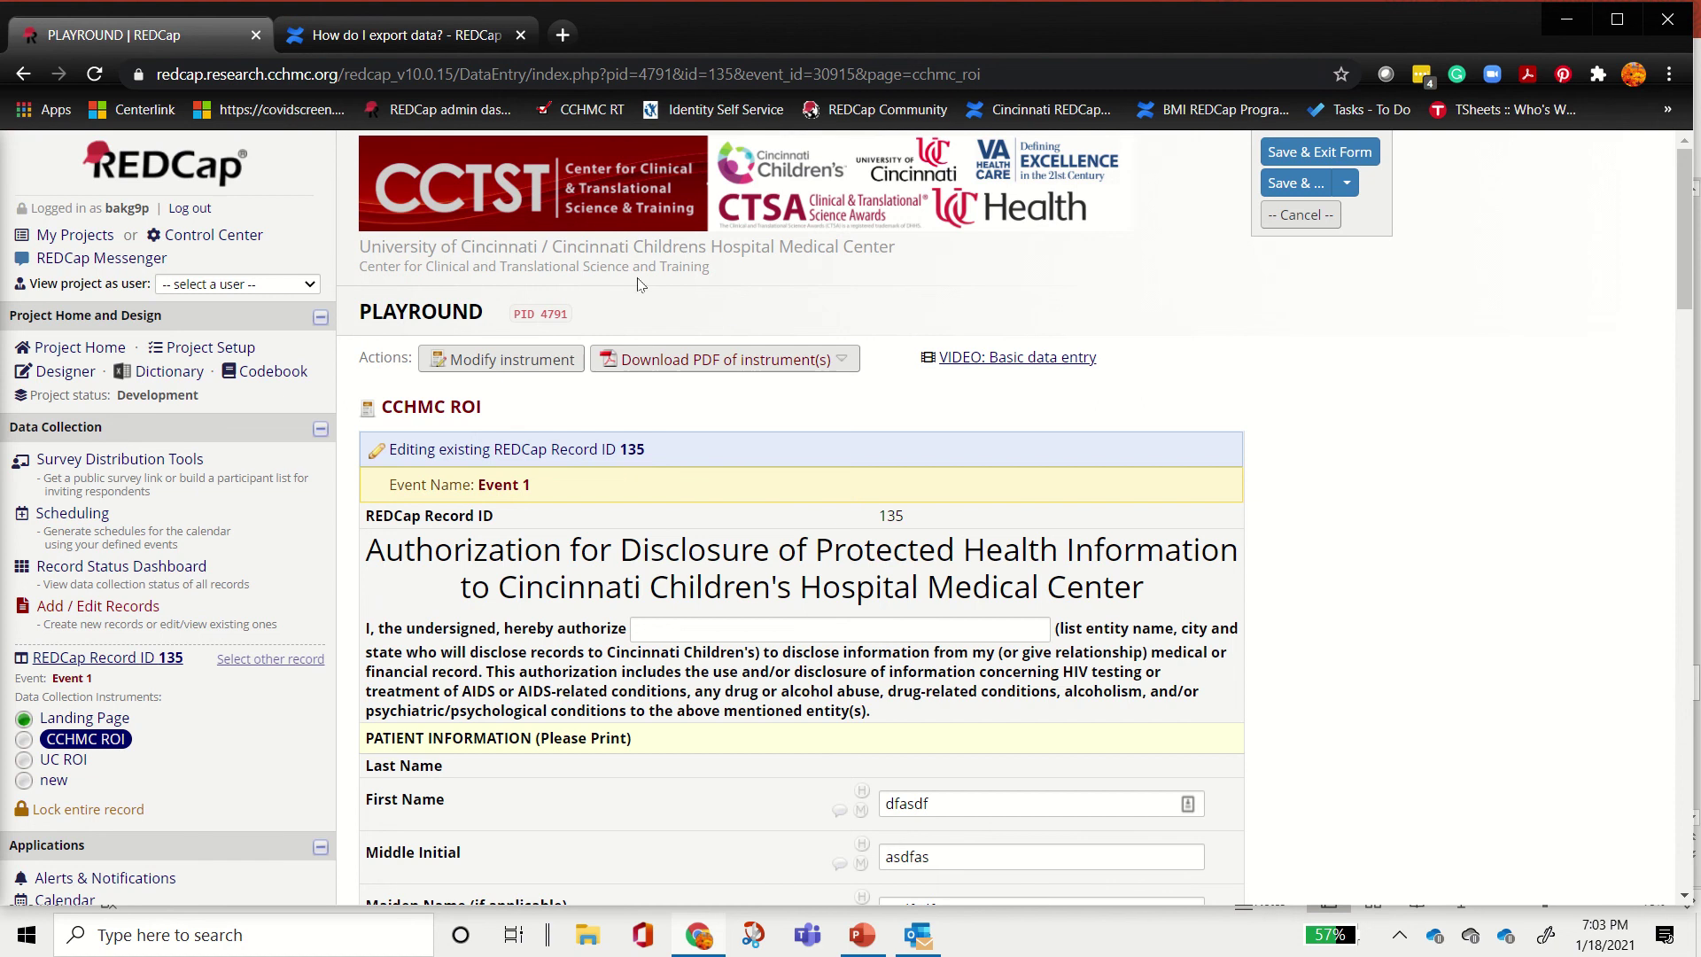
left_click(55, 351)
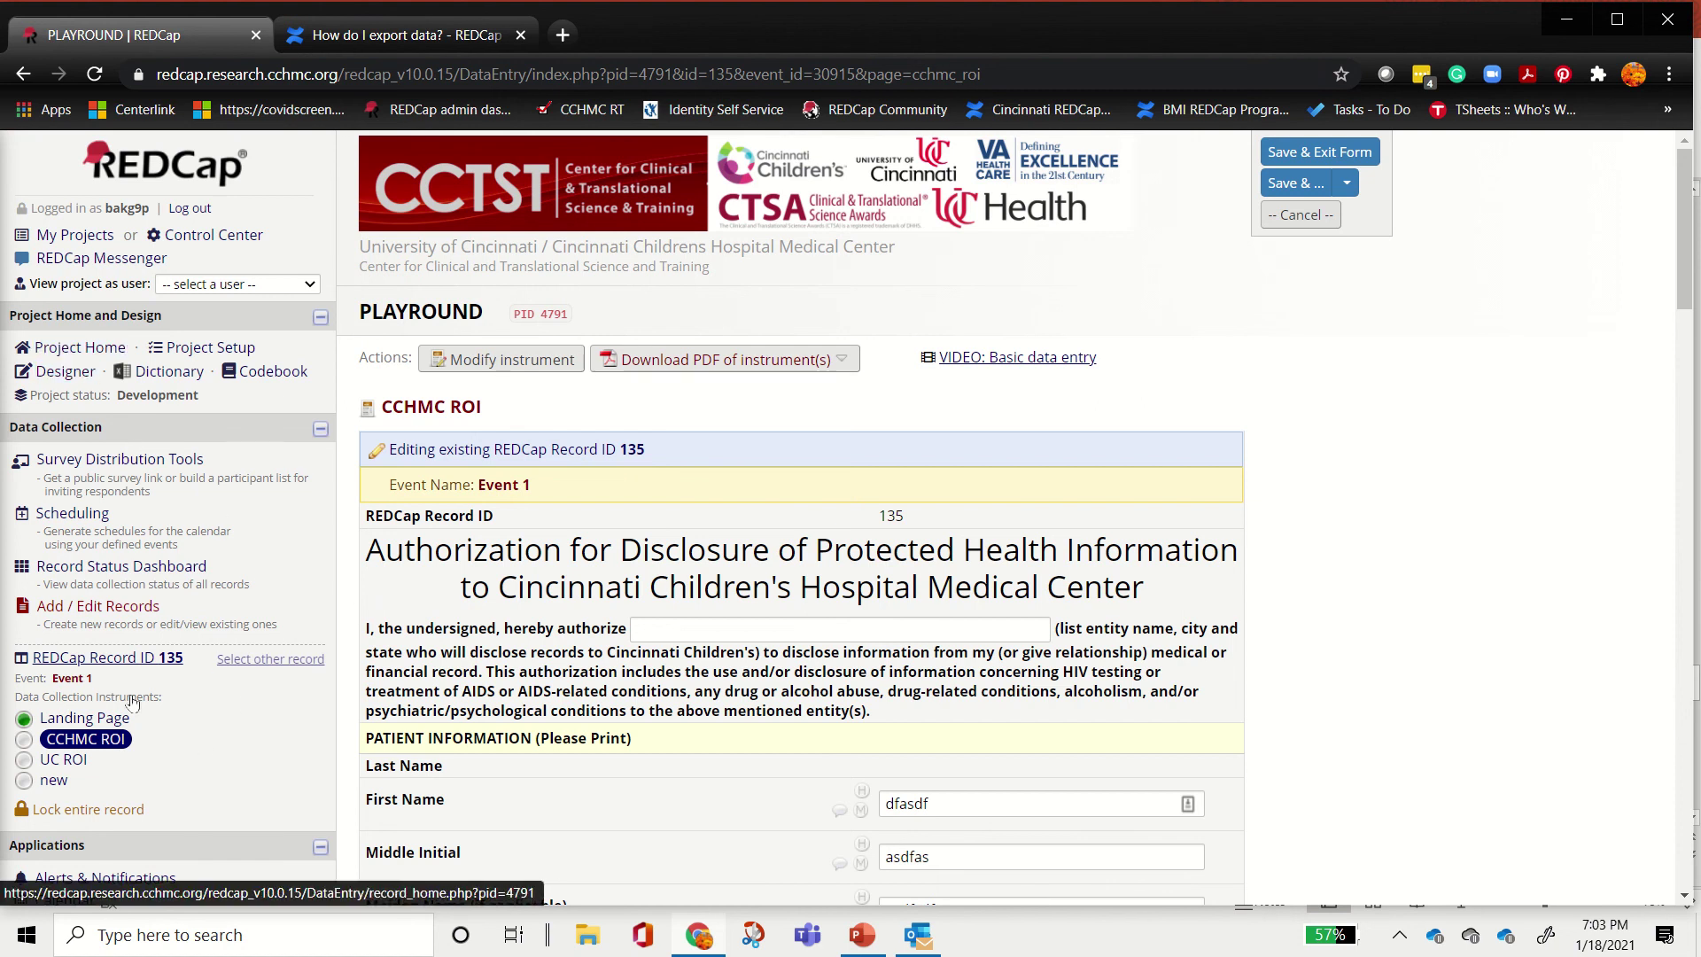
left_click(104, 572)
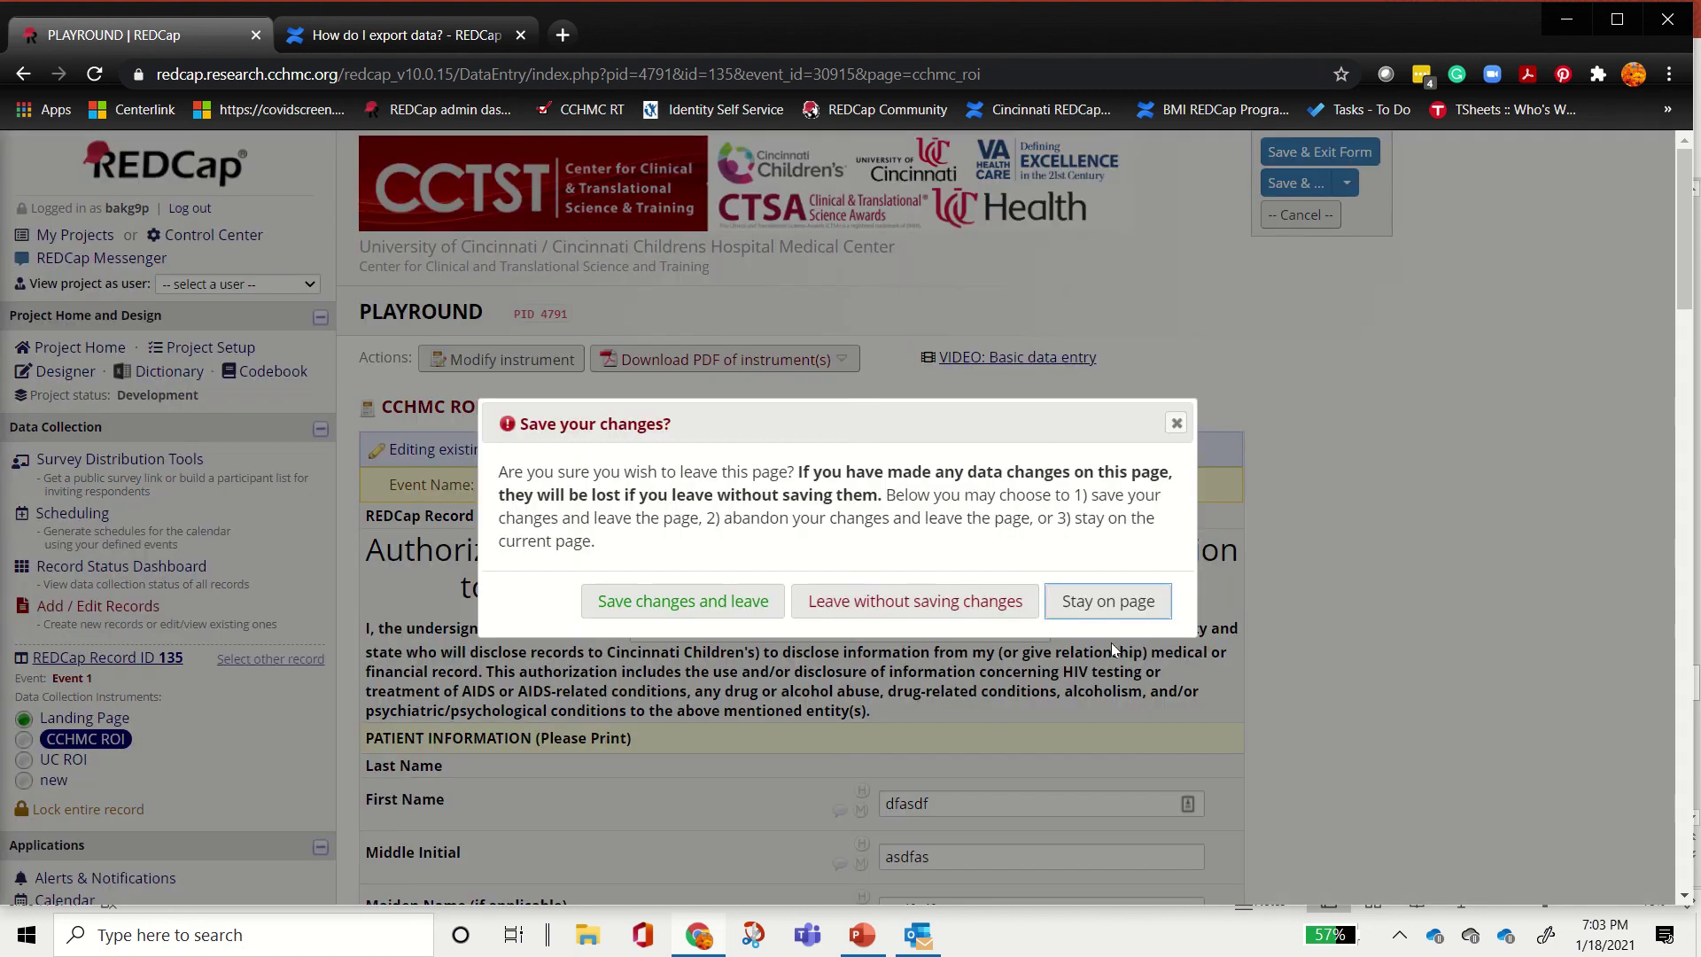
Step: Leave the CCHMC ROI form without saving and review record 135 on the dashboard
left_click(877, 619)
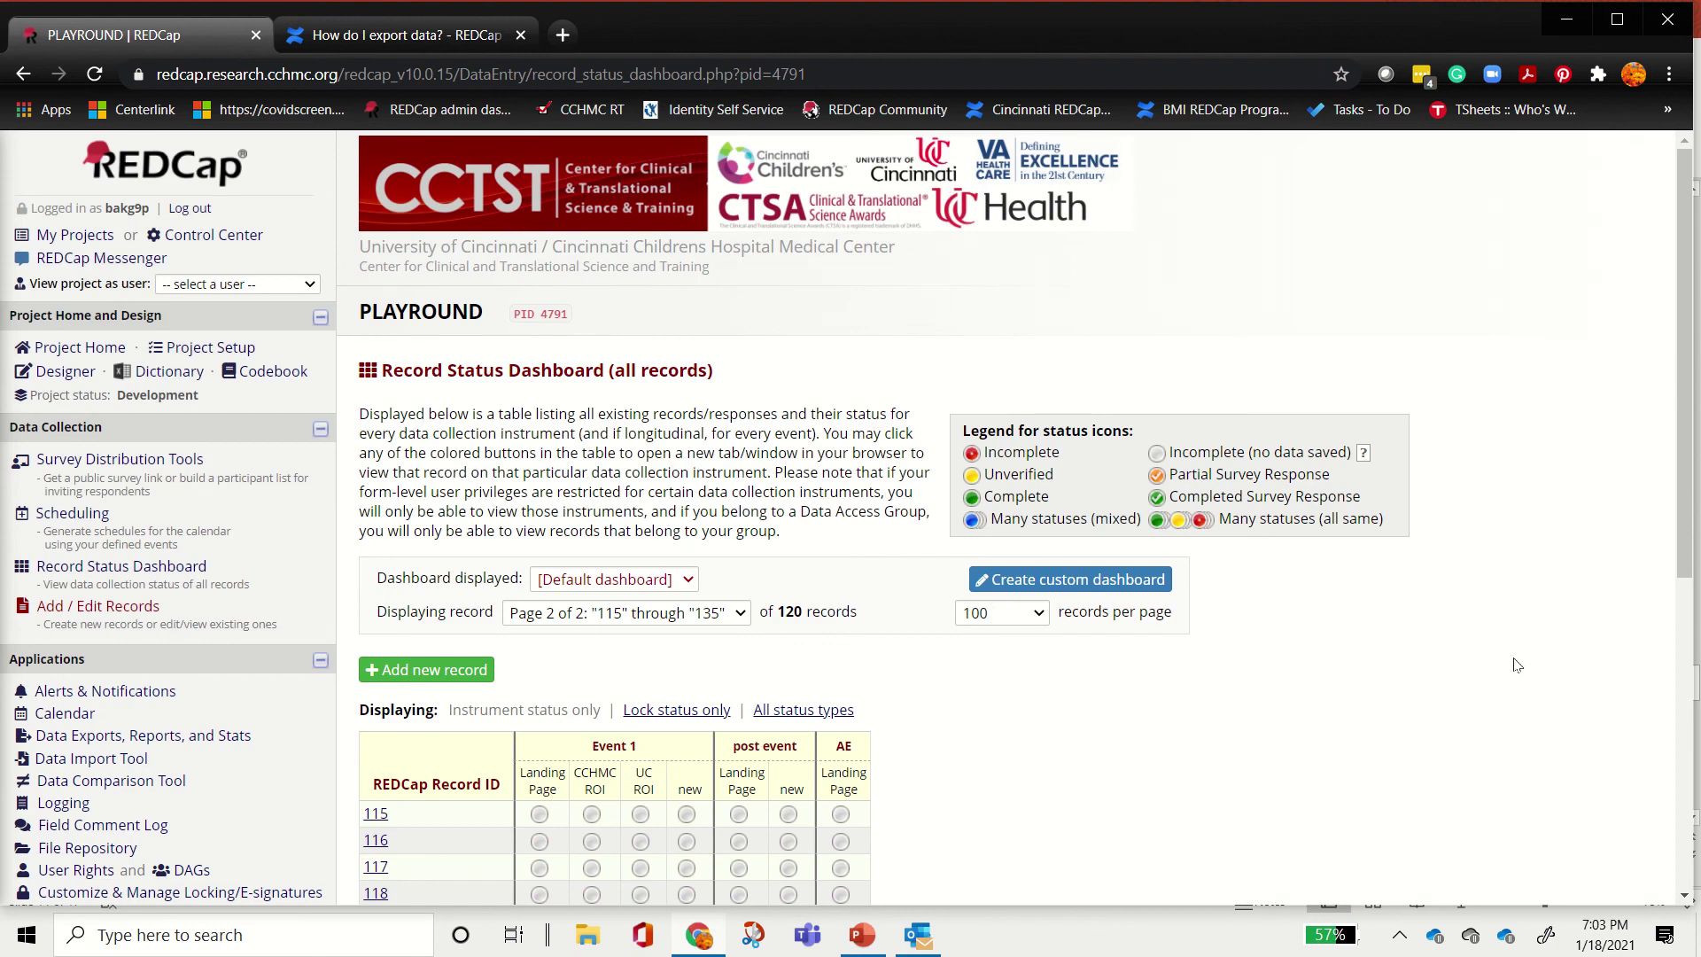
scroll(1578, 680, "down", 5)
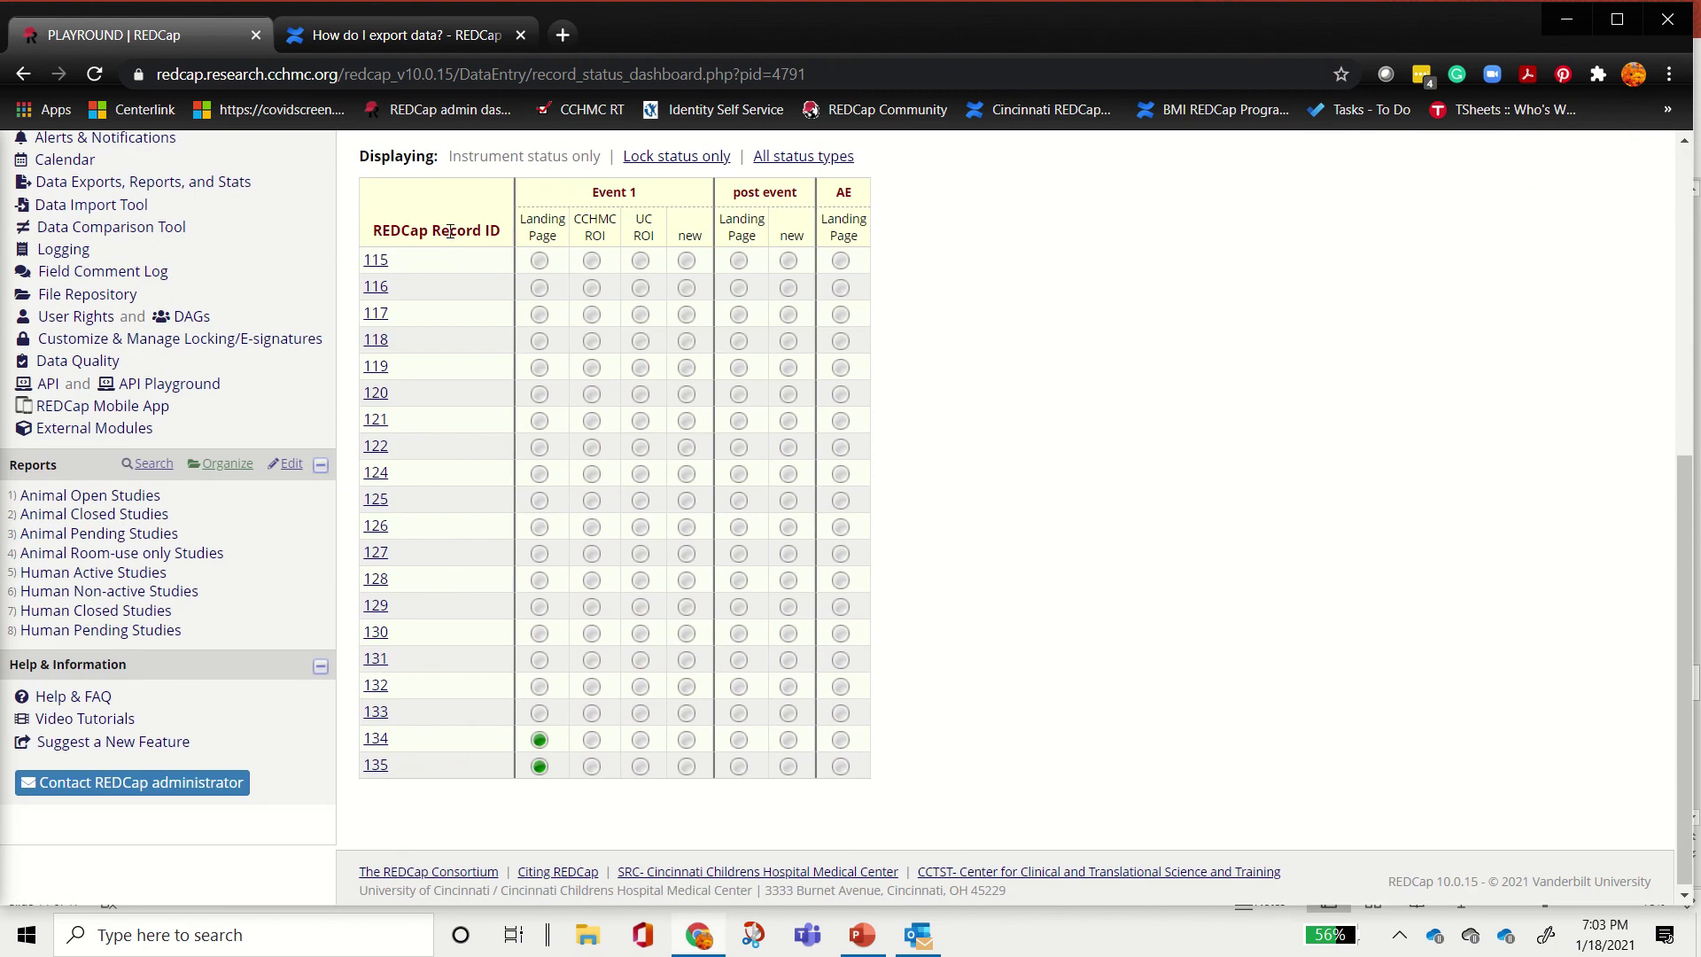
left_click(541, 526)
scroll(994, 575, "up", 4)
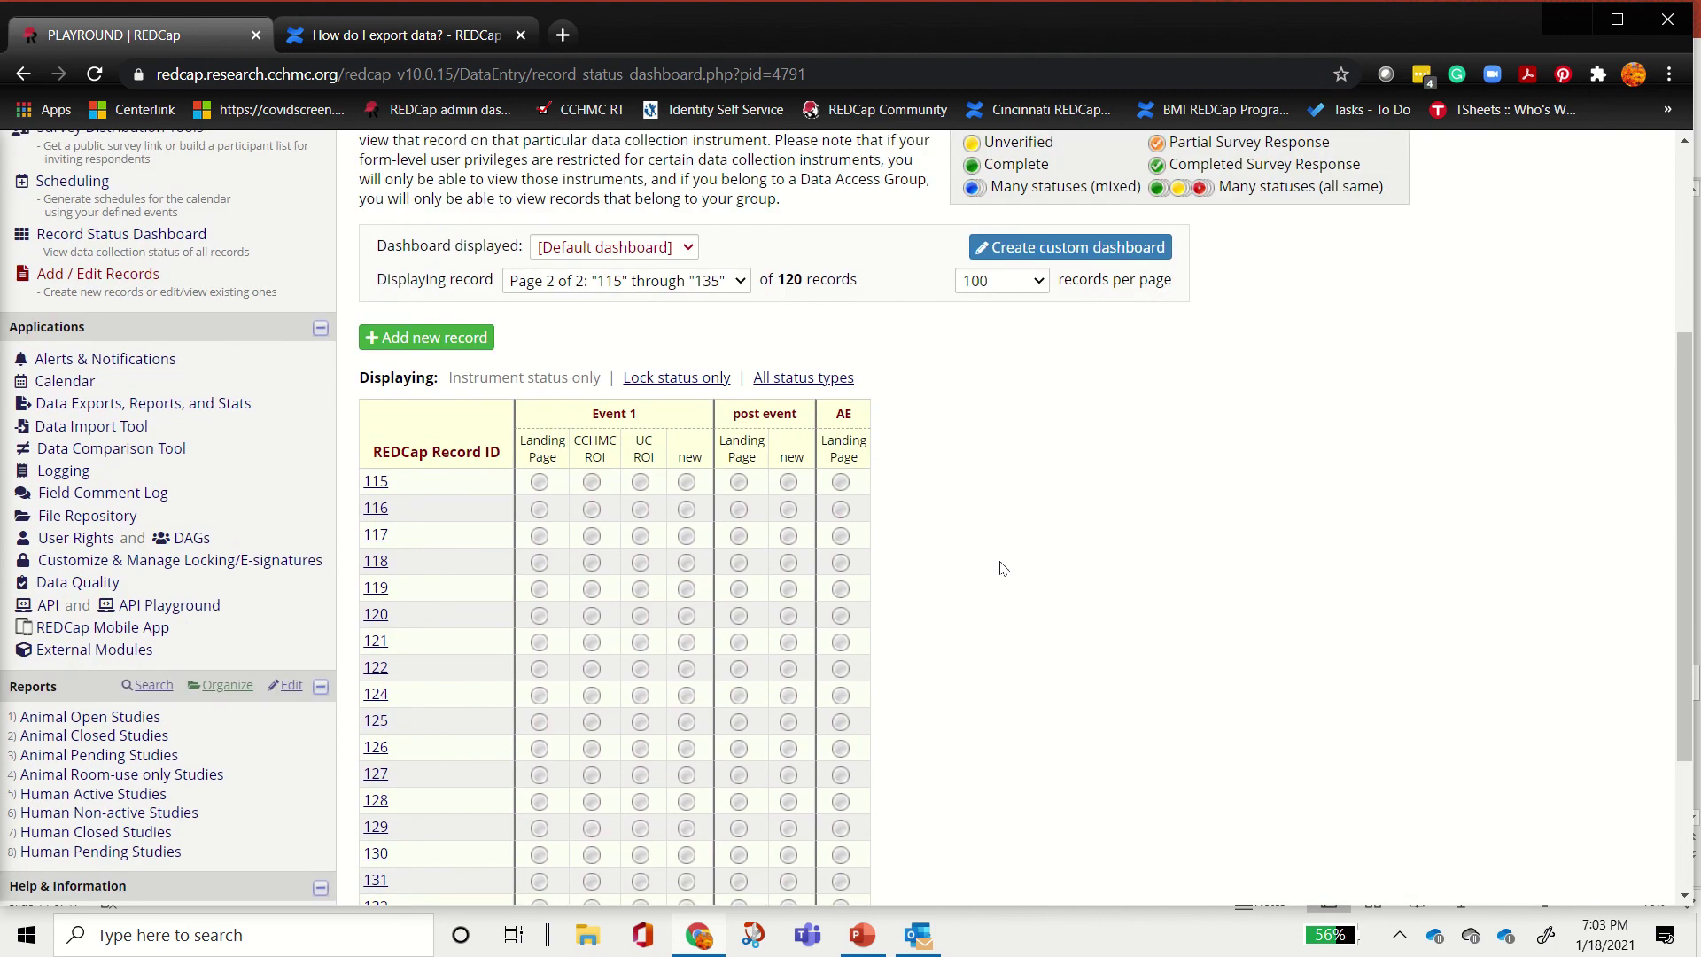
scroll(1215, 623, "down", 4)
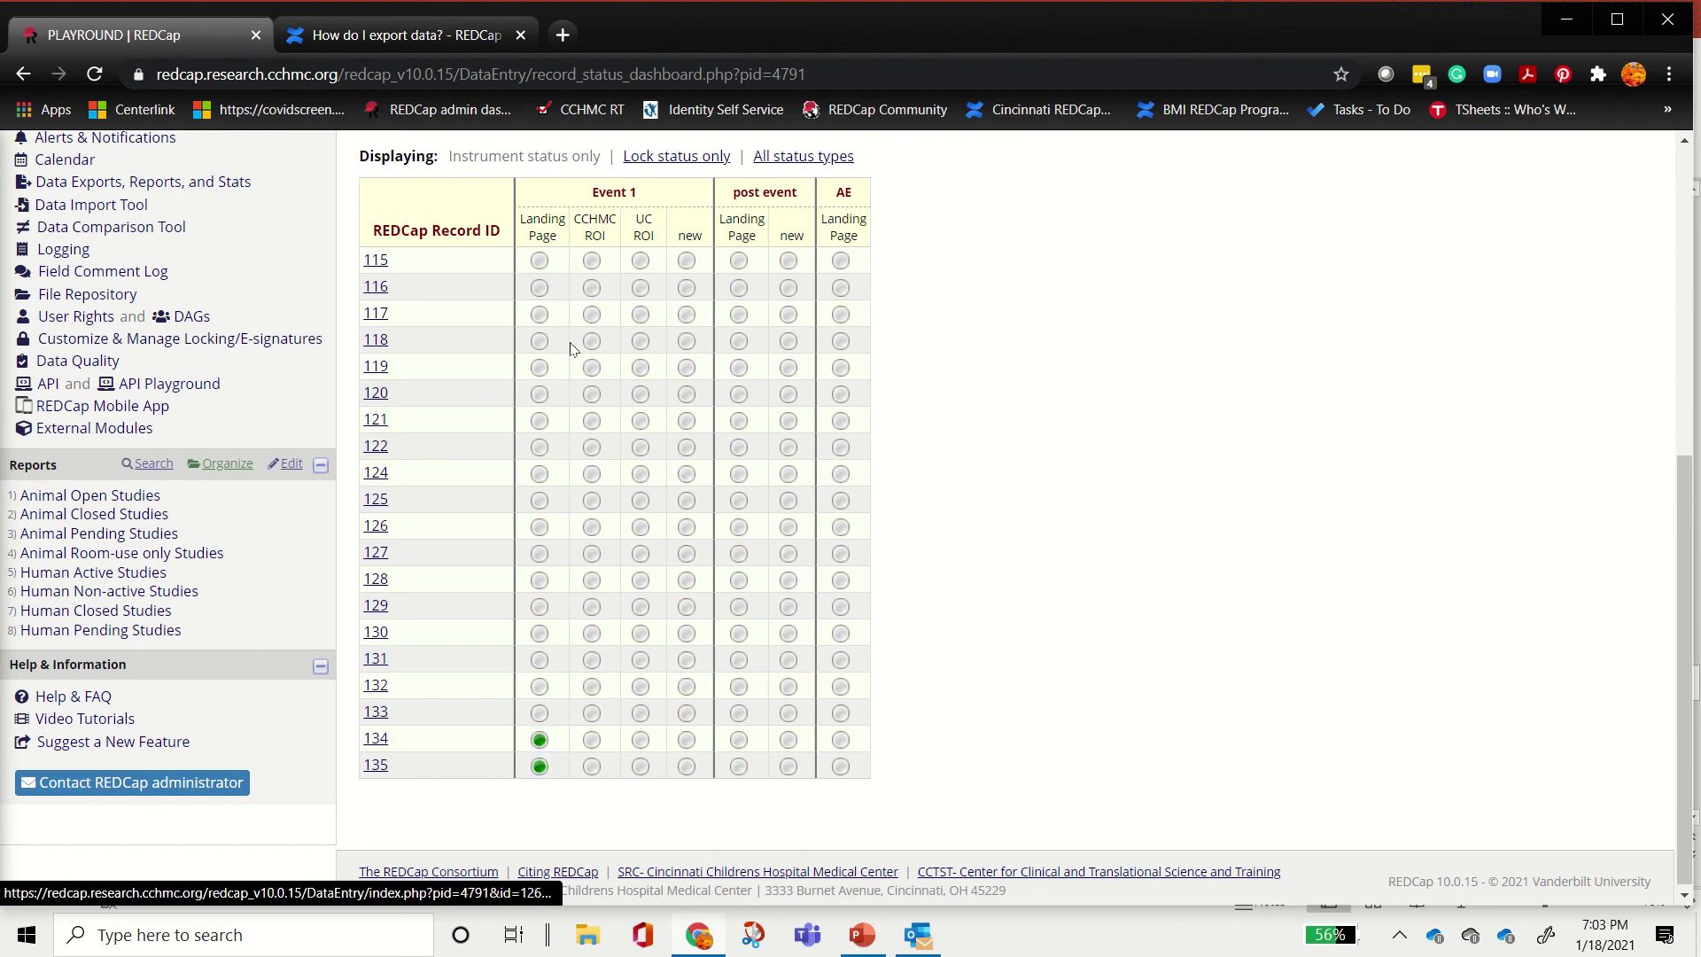
scroll(1151, 487, "up", 3)
scroll(1125, 496, "up", 2)
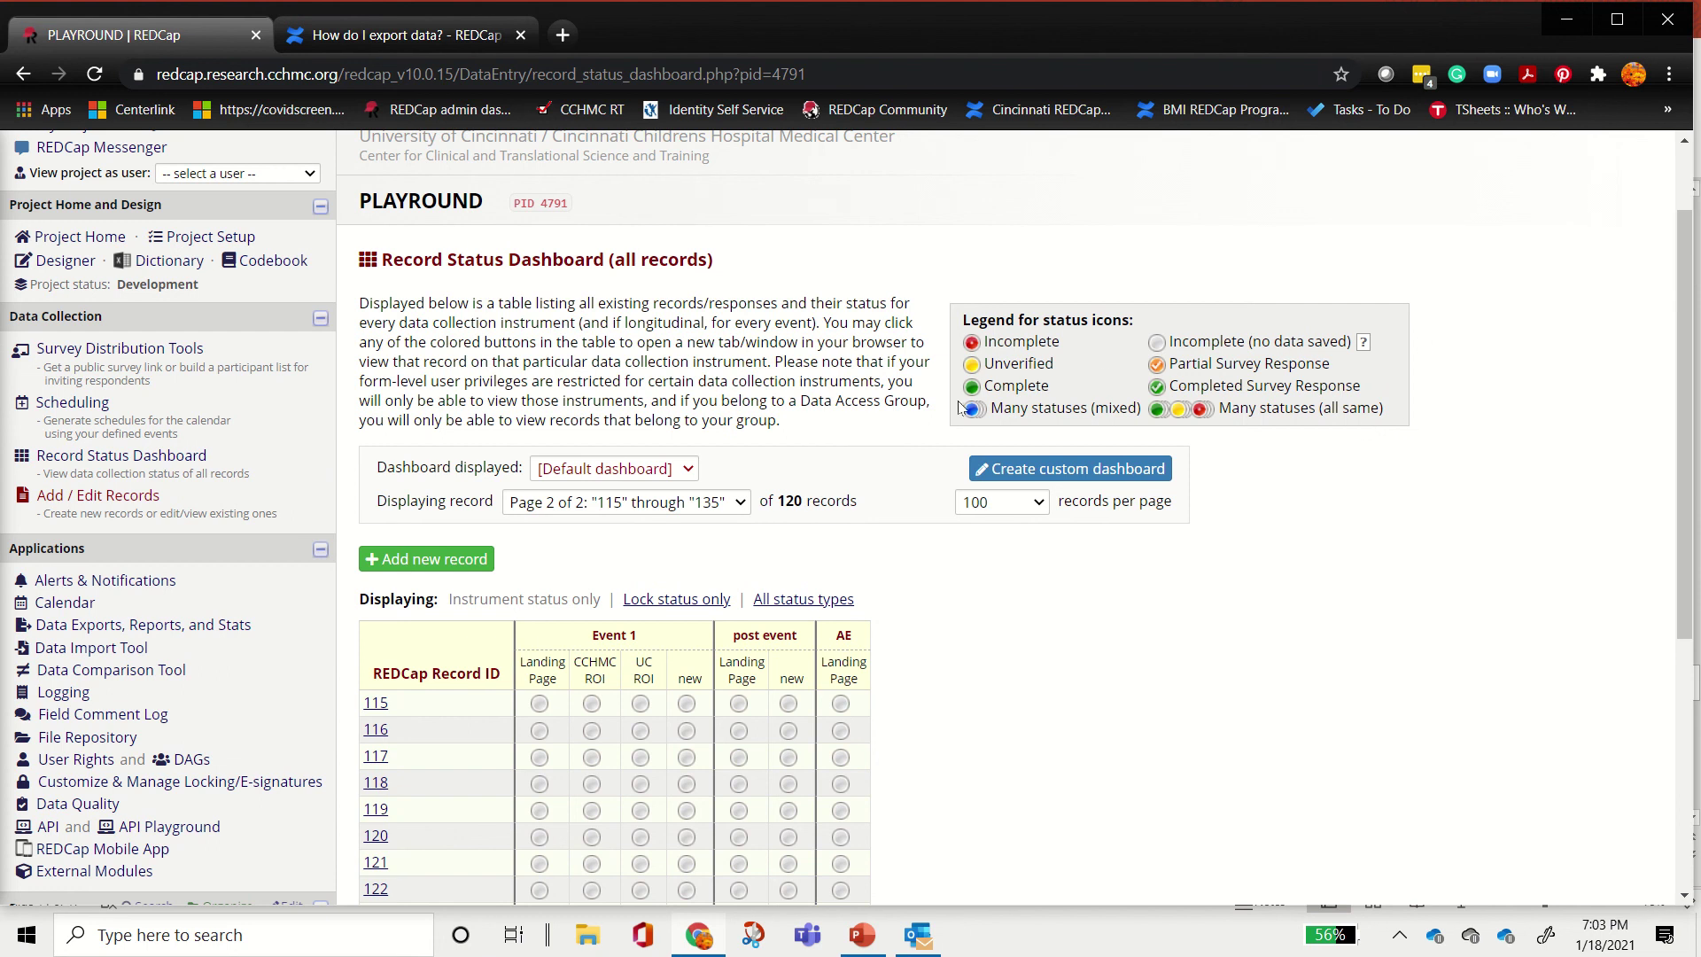
scroll(480, 703, "down", 4)
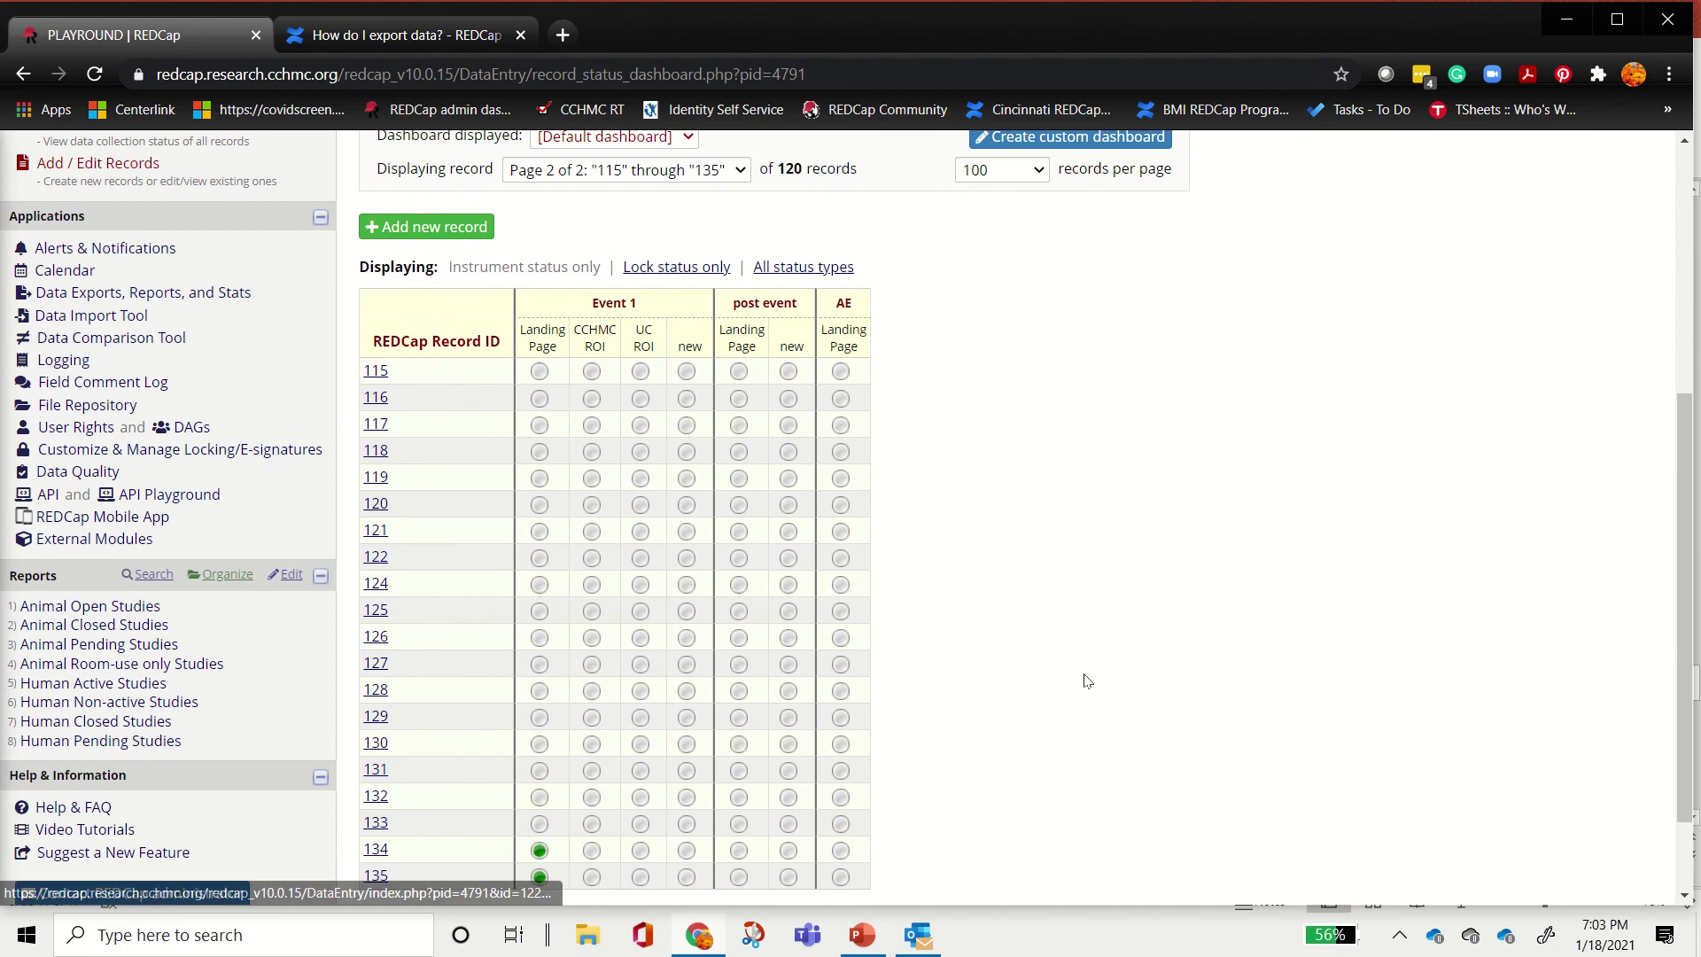
scroll(1086, 686, "up", 5)
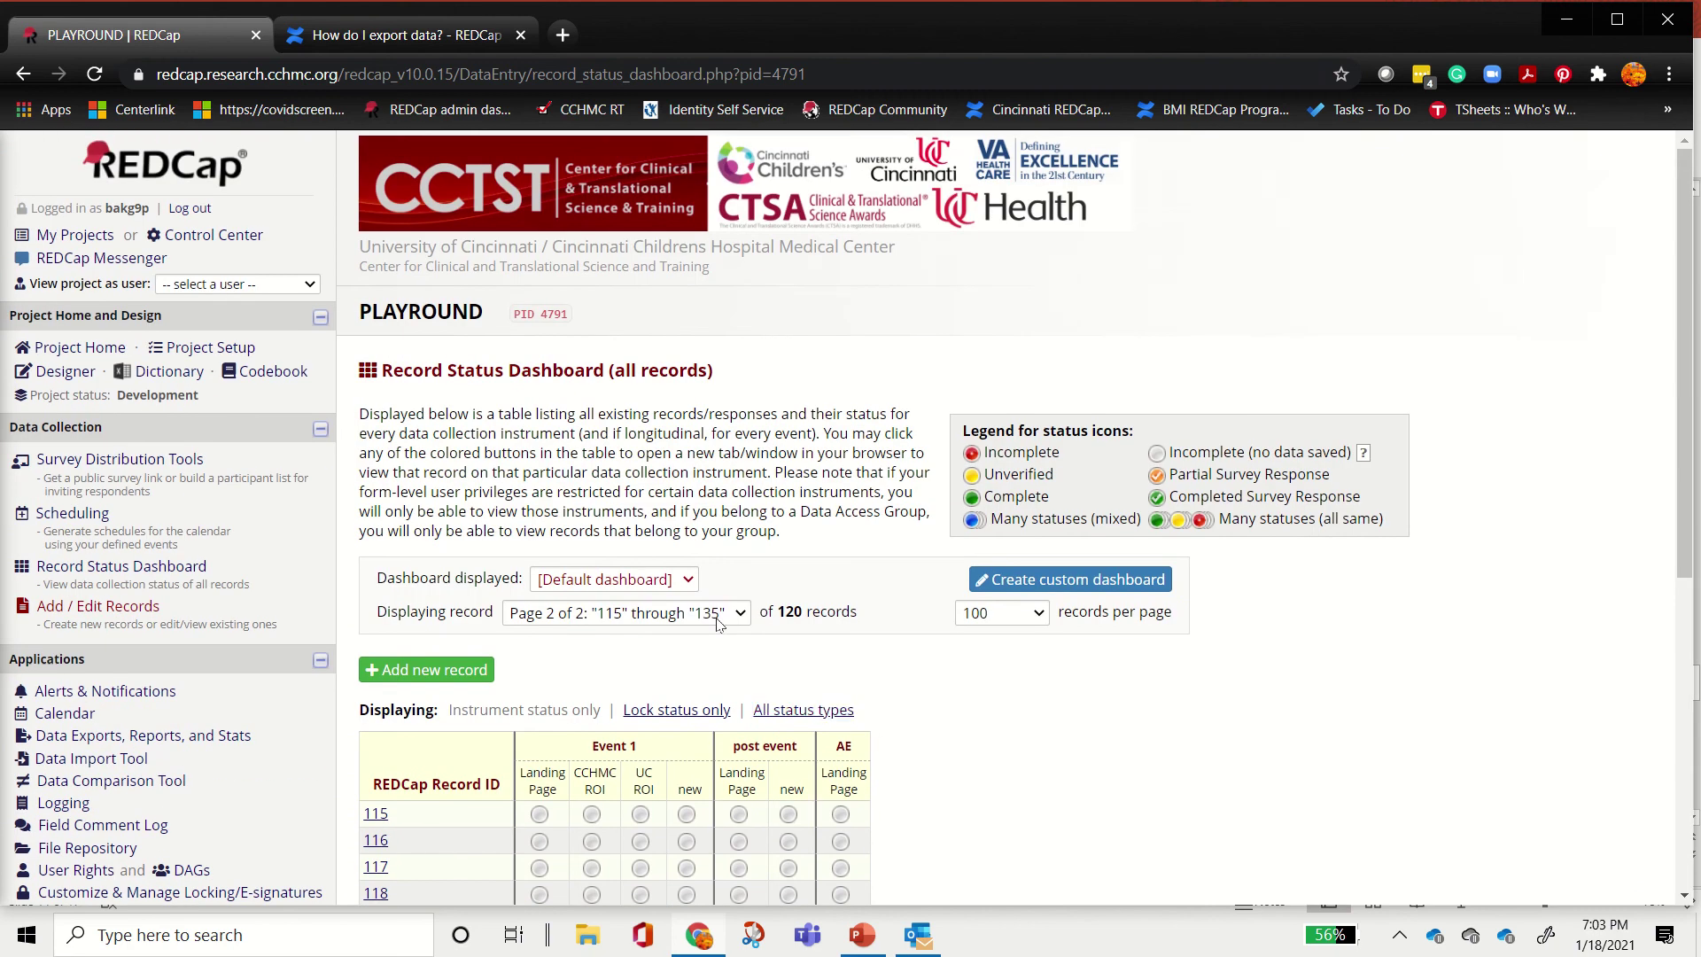
Step: Go to My Projects, minimize Chrome, and advance the slideshow to the Resource Center slide
left_click(75, 236)
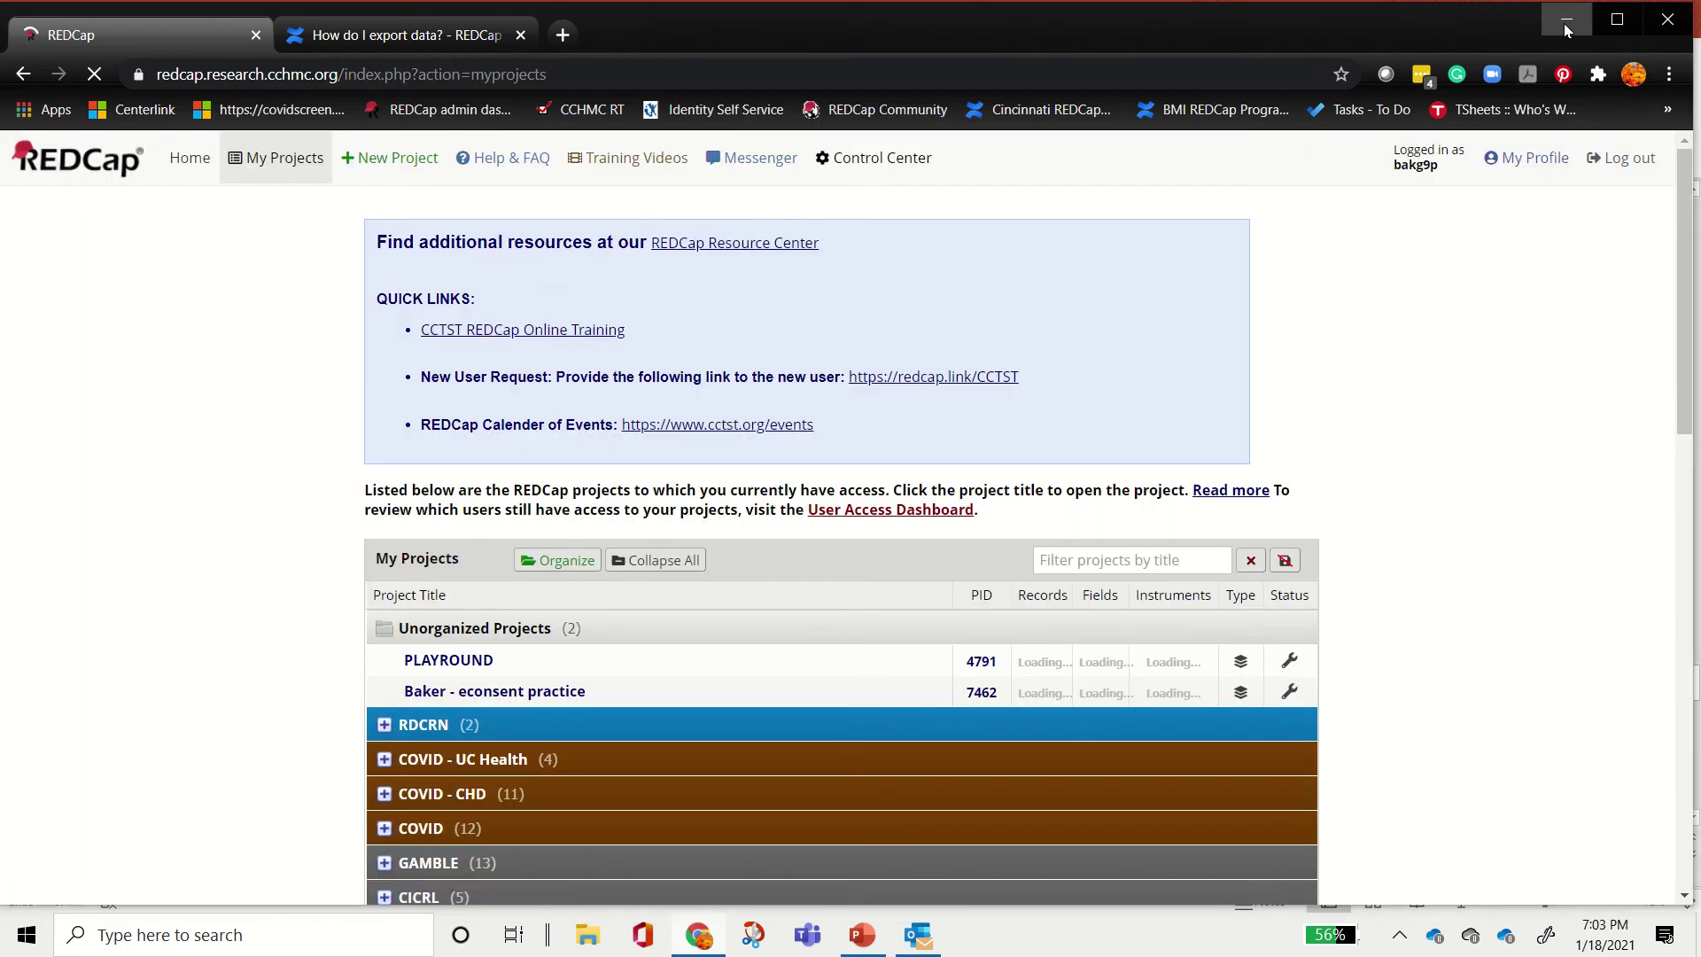
left_click(1564, 21)
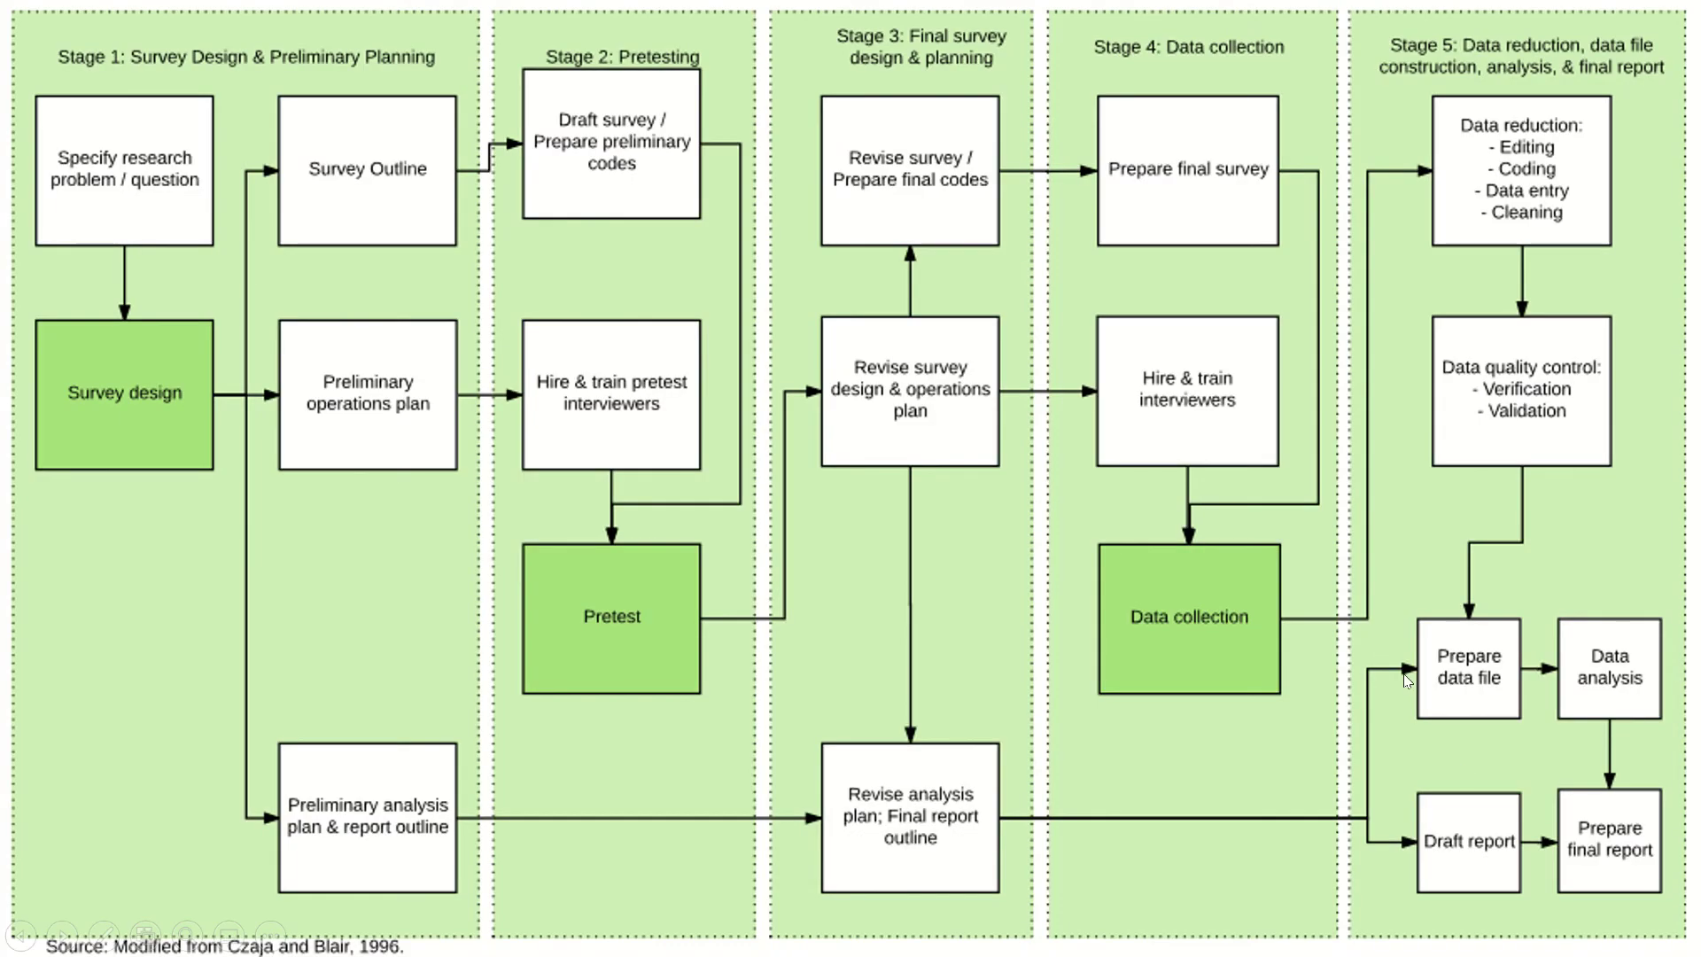
left_click(1407, 684)
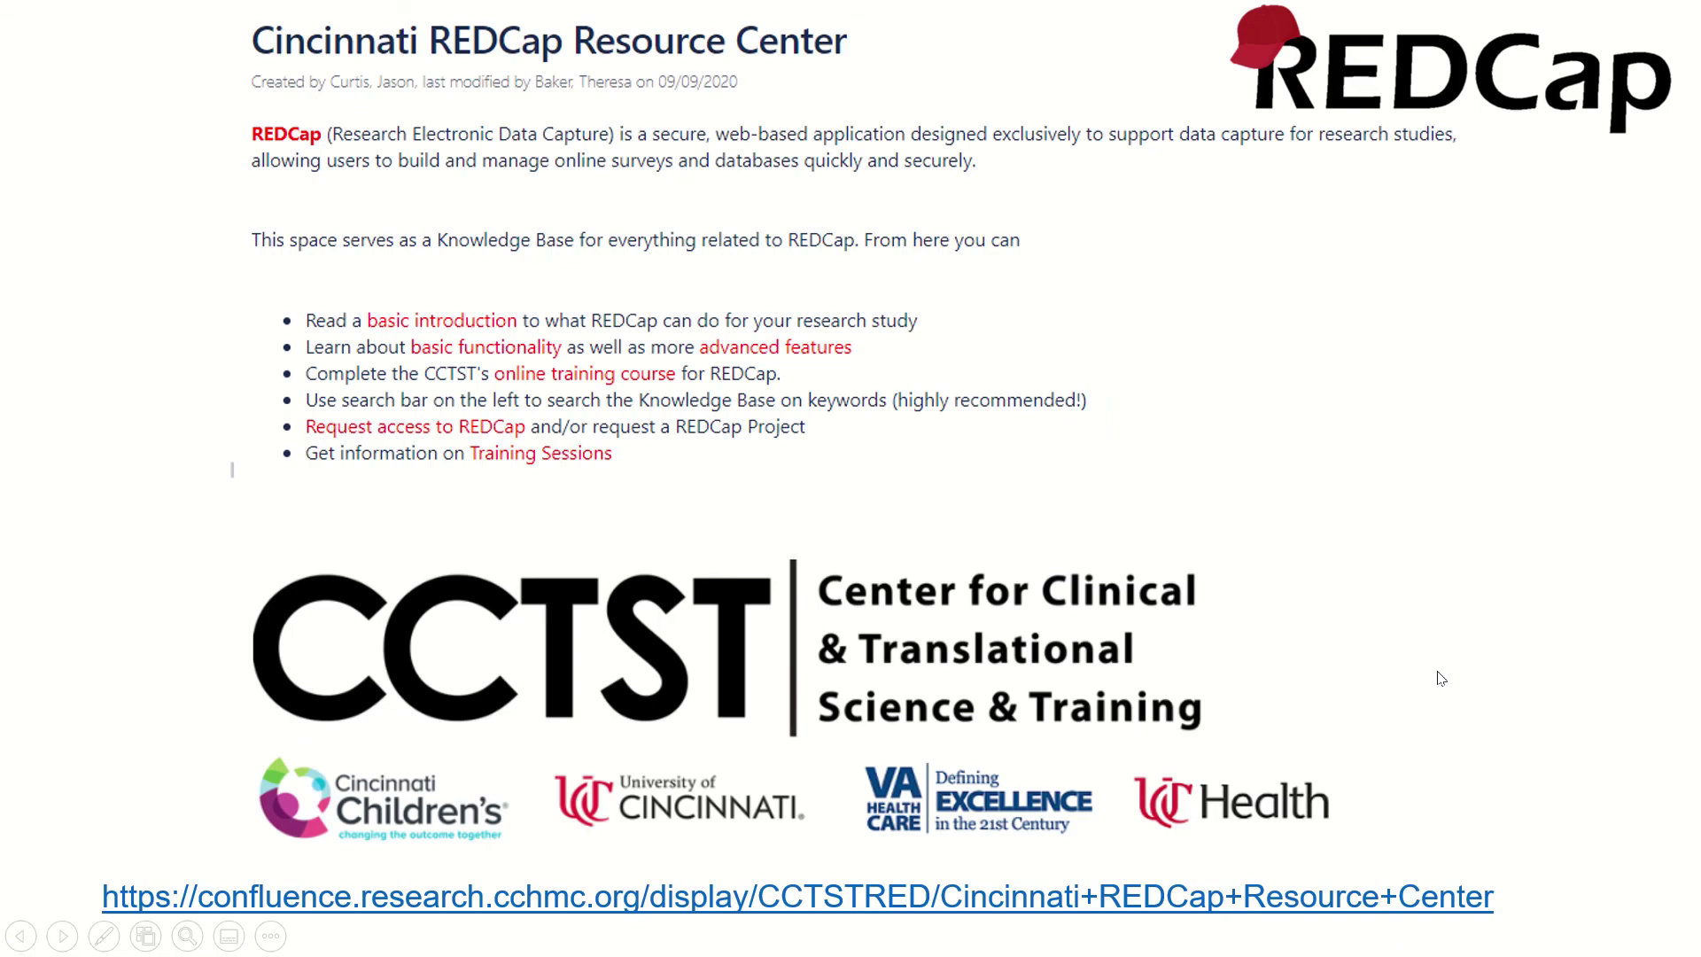